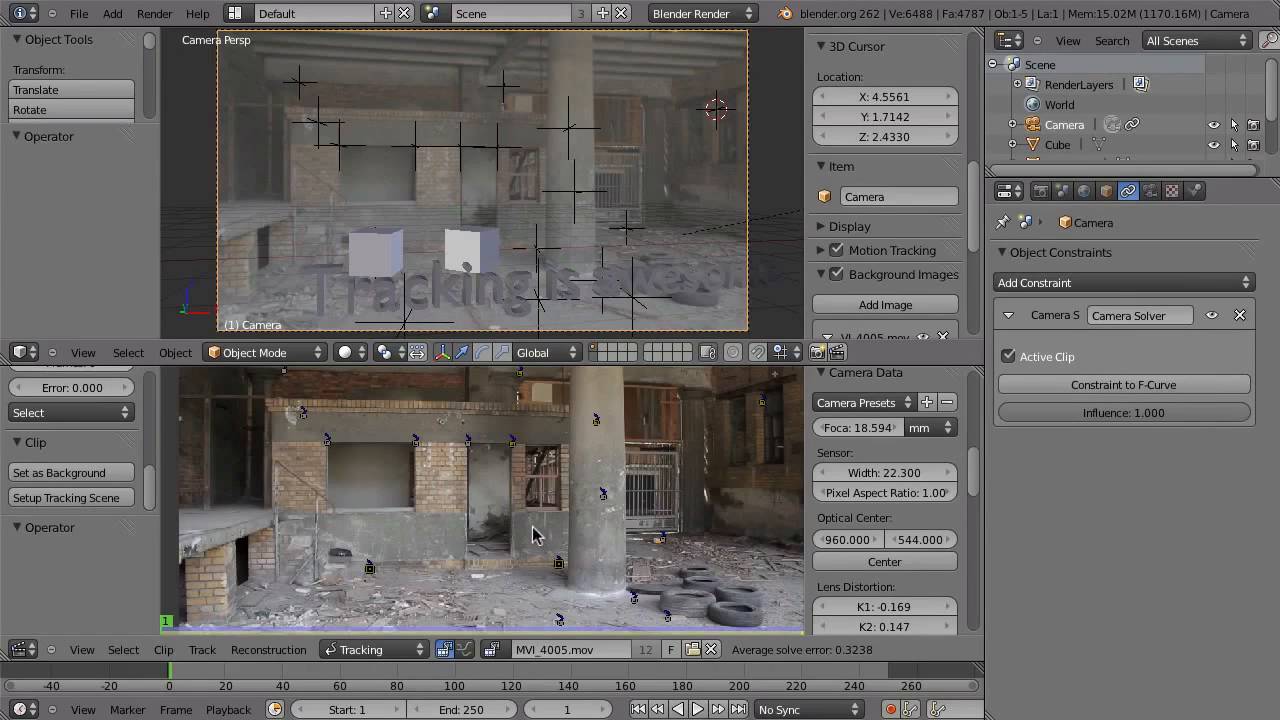
Select the "Tracking is awesome" text, play back the tracked animation in the camera view and test-render the first frame
{"action": "right_click", "coordinate": [510, 304]}
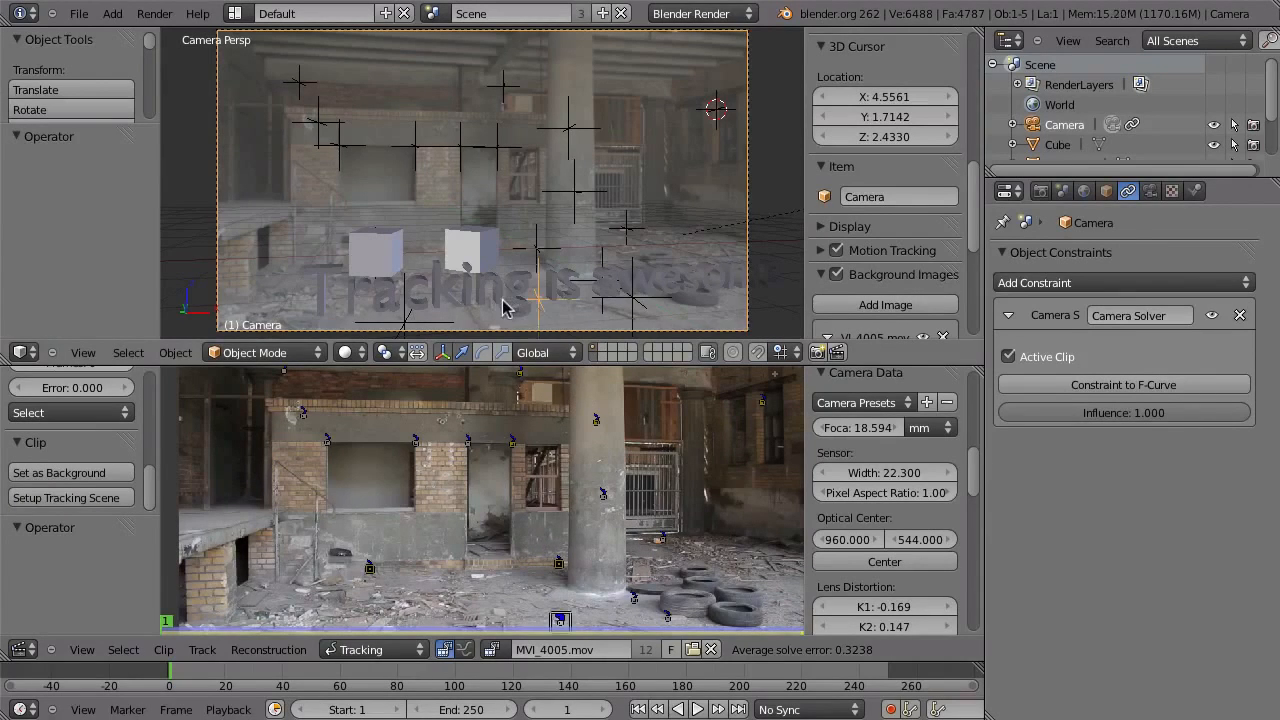
{"action": "right_click", "coordinate": [504, 309]}
{"action": "right_click", "coordinate": [478, 250]}
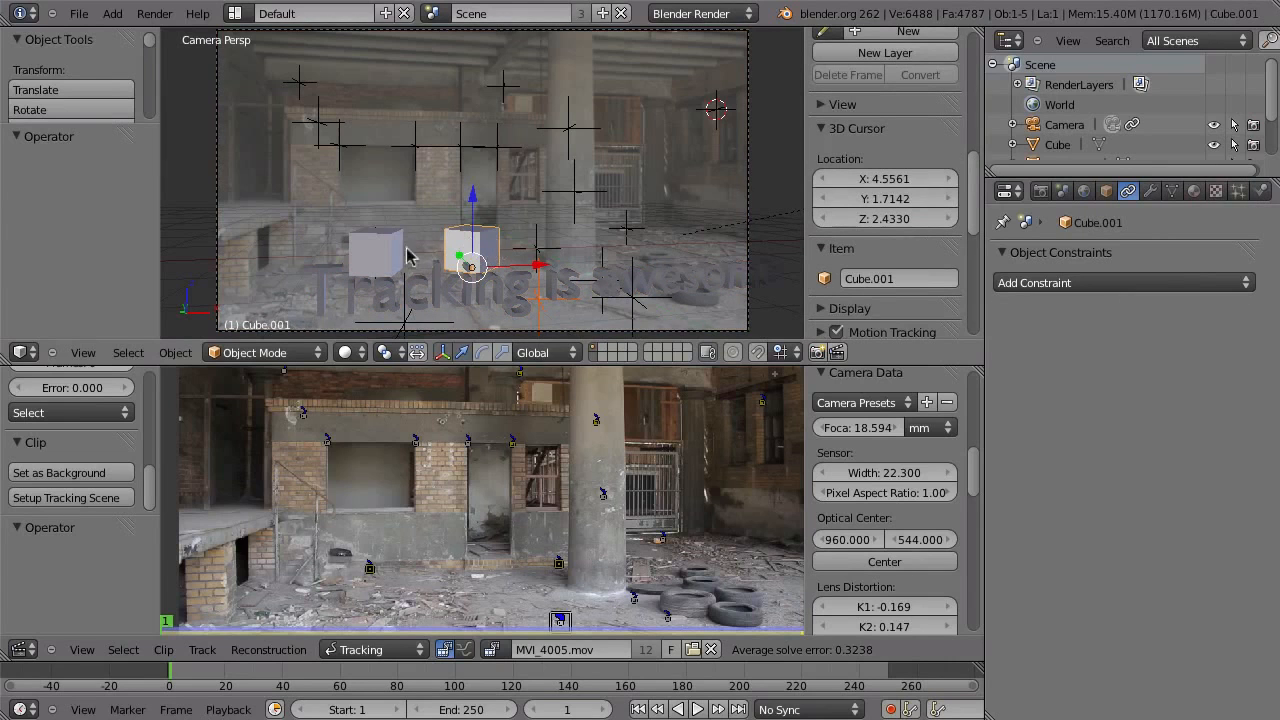
{"action": "right_click", "coordinate": [500, 335]}
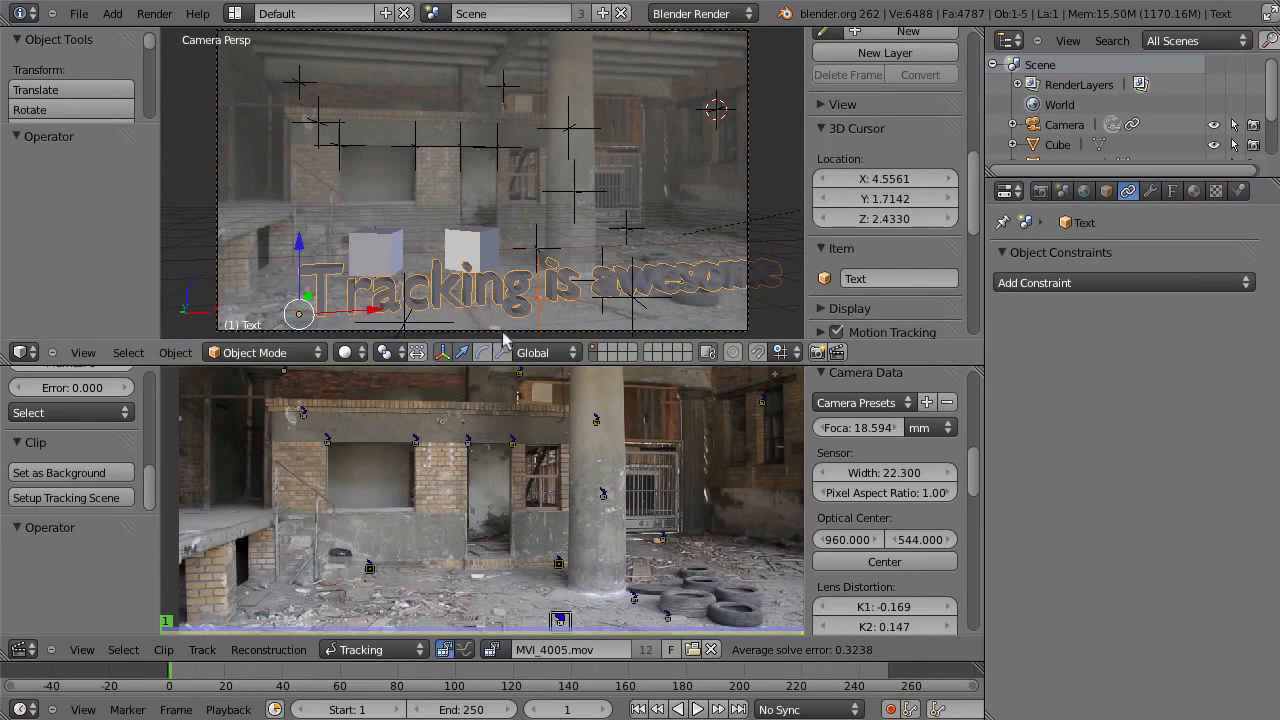
{"action": "key", "text": "alt+a"}
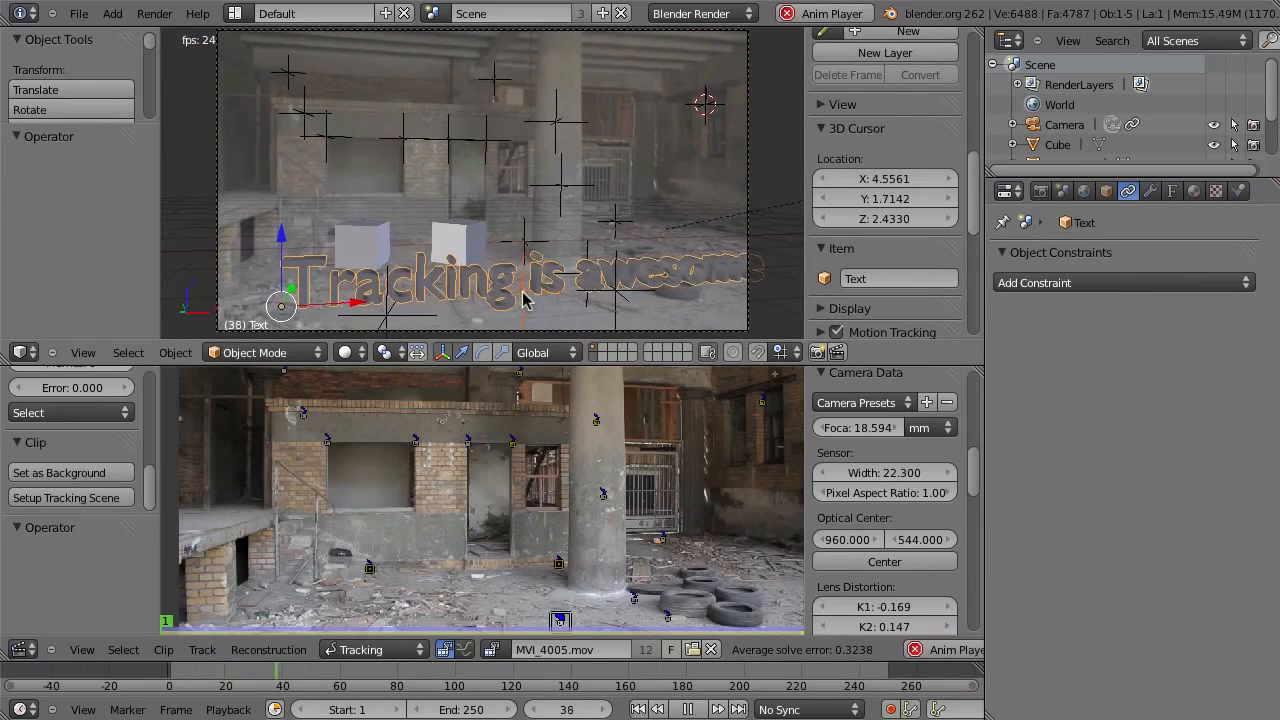
{"action": "key", "text": "Escape"}
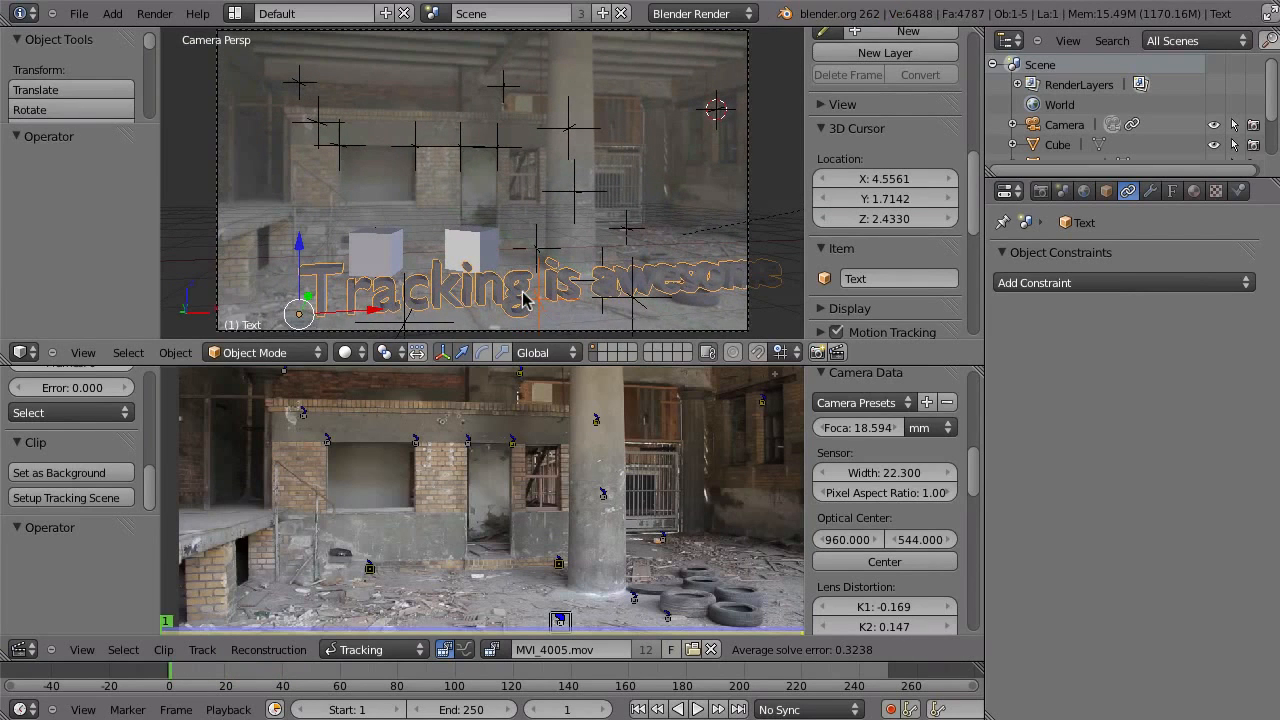
{"action": "key", "text": "F12"}
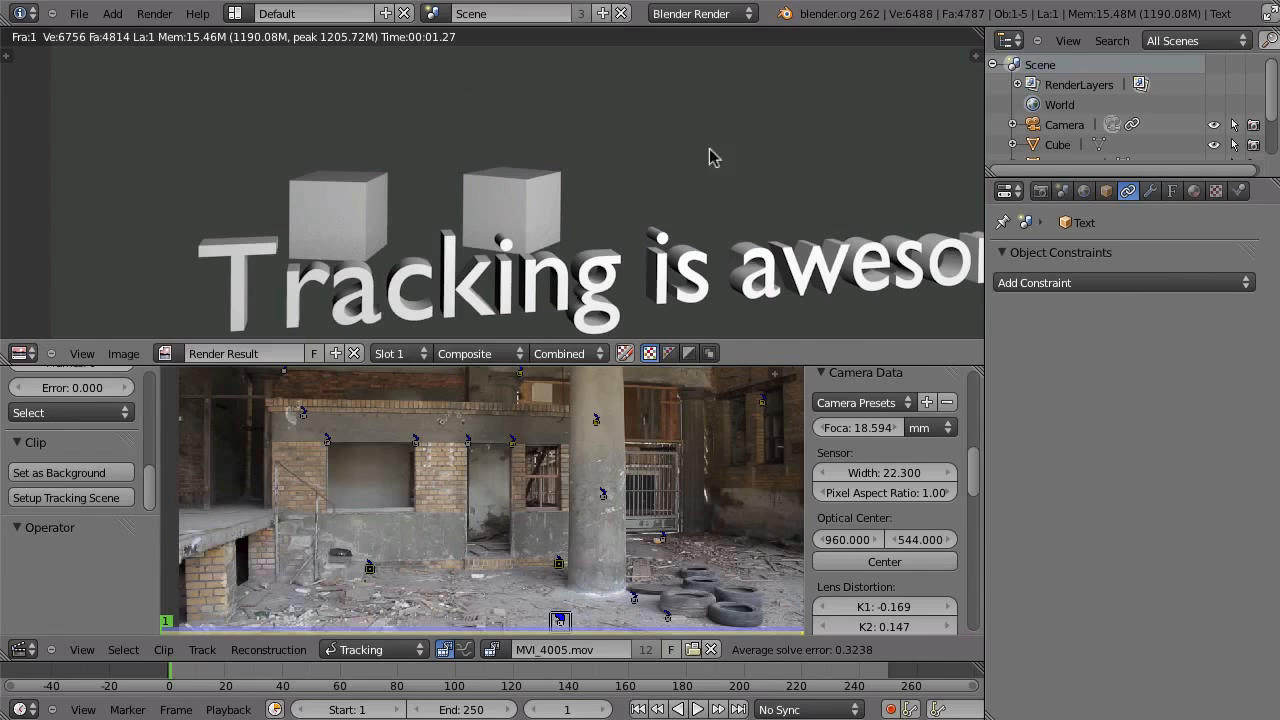
{"action": "key", "text": "Escape"}
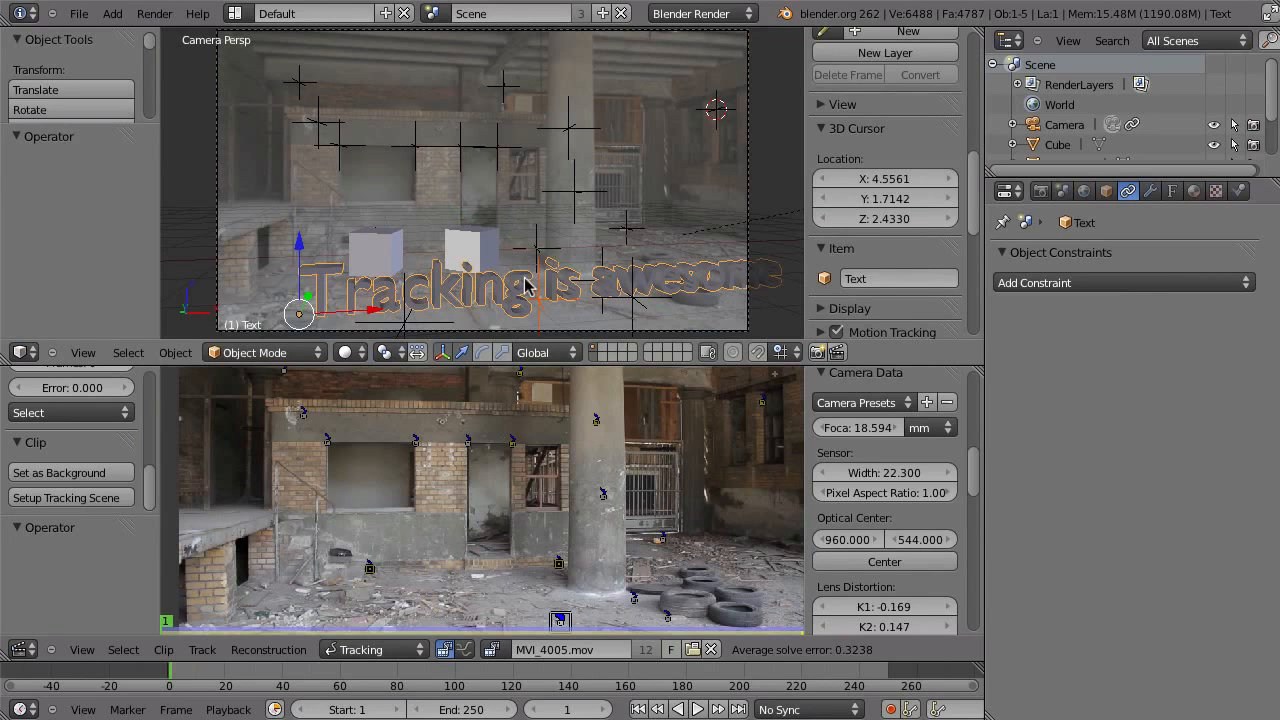
Switch to the Compositing screen layout, add a Viewer node and link the Render Layers image to it in a maximized node editor
{"action": "left_click", "coordinate": [234, 13]}
{"action": "left_click", "coordinate": [262, 60]}
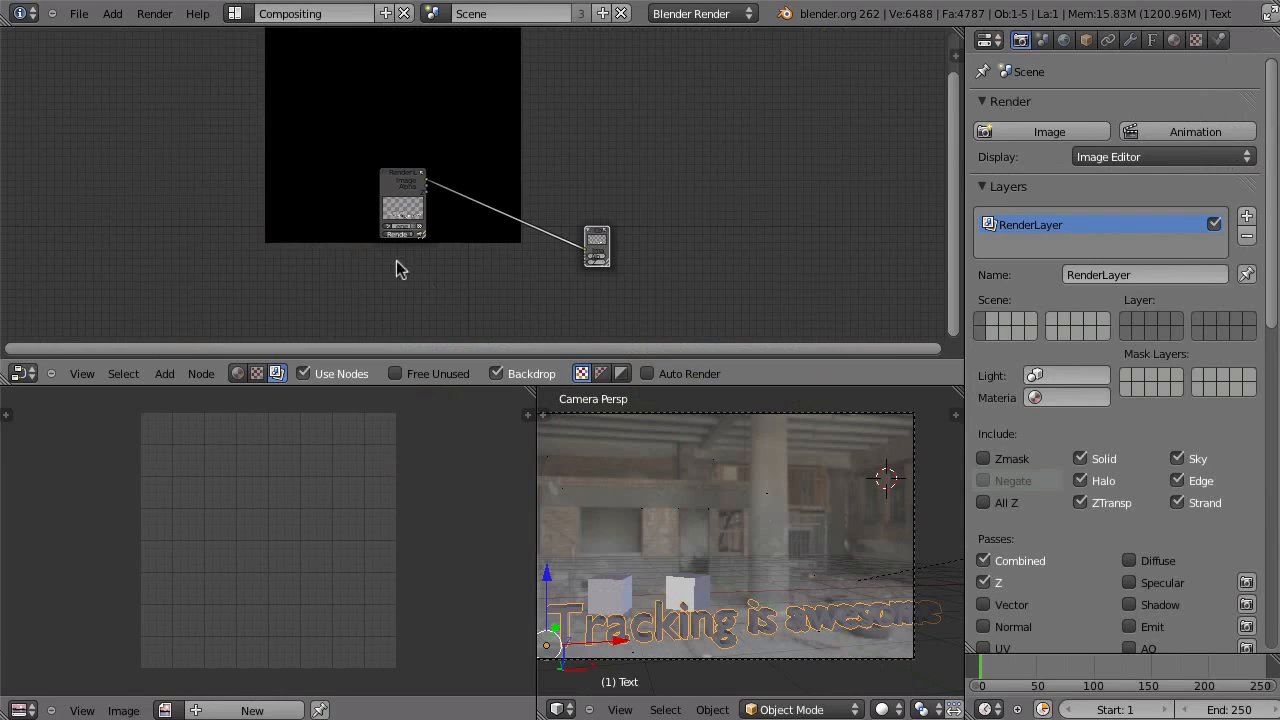
{"action": "key", "text": "shift+a"}
{"action": "mouse_move", "coordinate": [470, 173]}
{"action": "left_click", "coordinate": [558, 193]}
{"action": "key", "text": "ctrl+Up"}
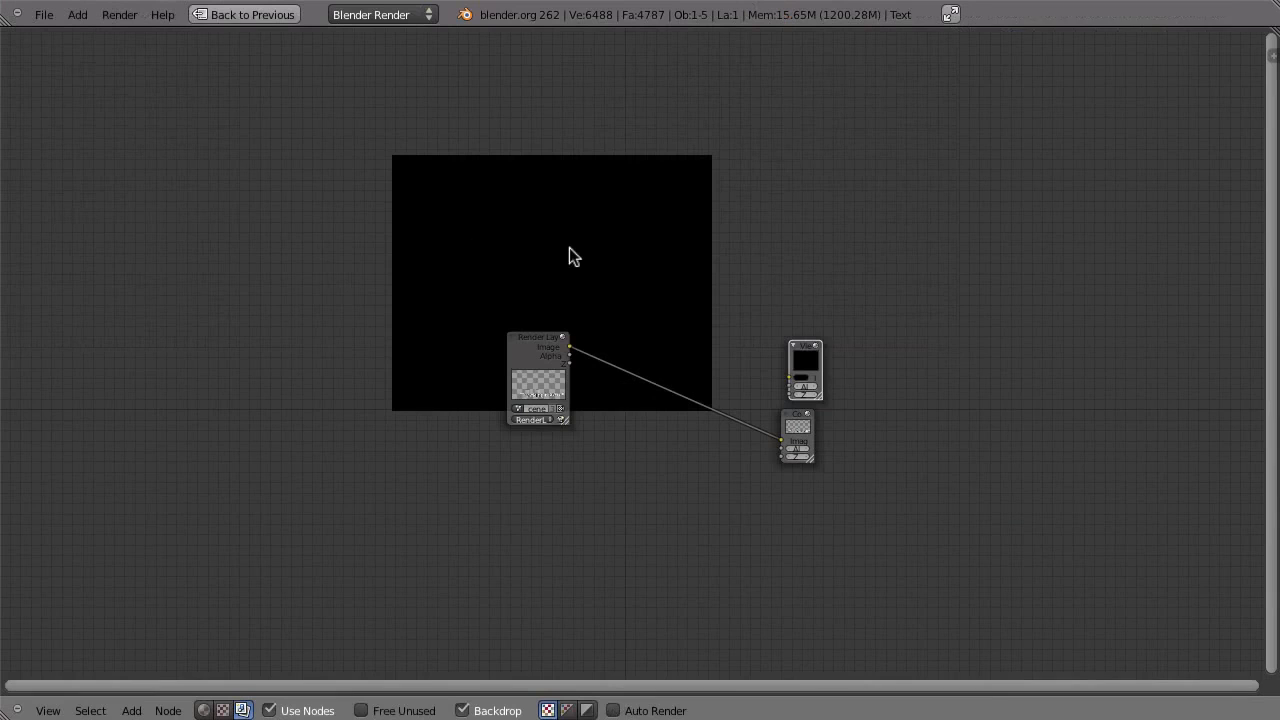
{"action": "left_click", "coordinate": [529, 358], "text": "ctrl+shift"}
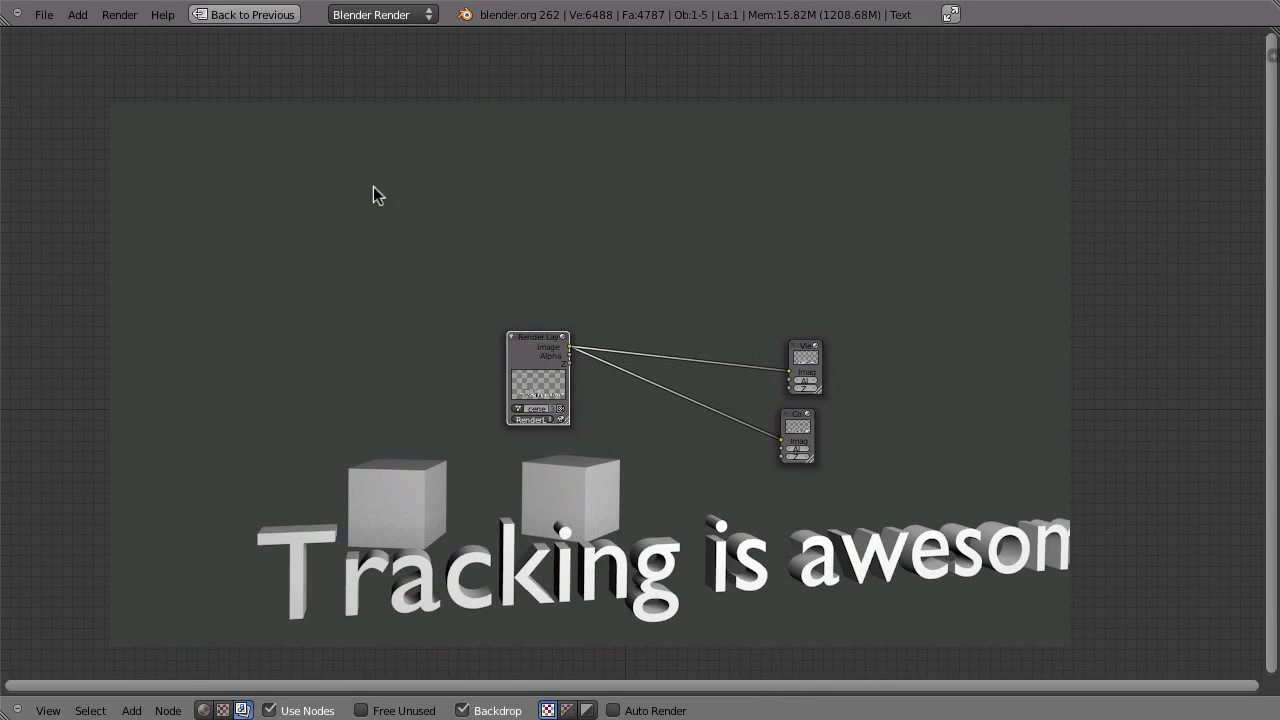
Add a Movie Clip input node above Render Layers, preview the footage in the backdrop, and return the preview to Render Layers
{"action": "key", "text": "shift+a"}
{"action": "mouse_move", "coordinate": [365, 180]}
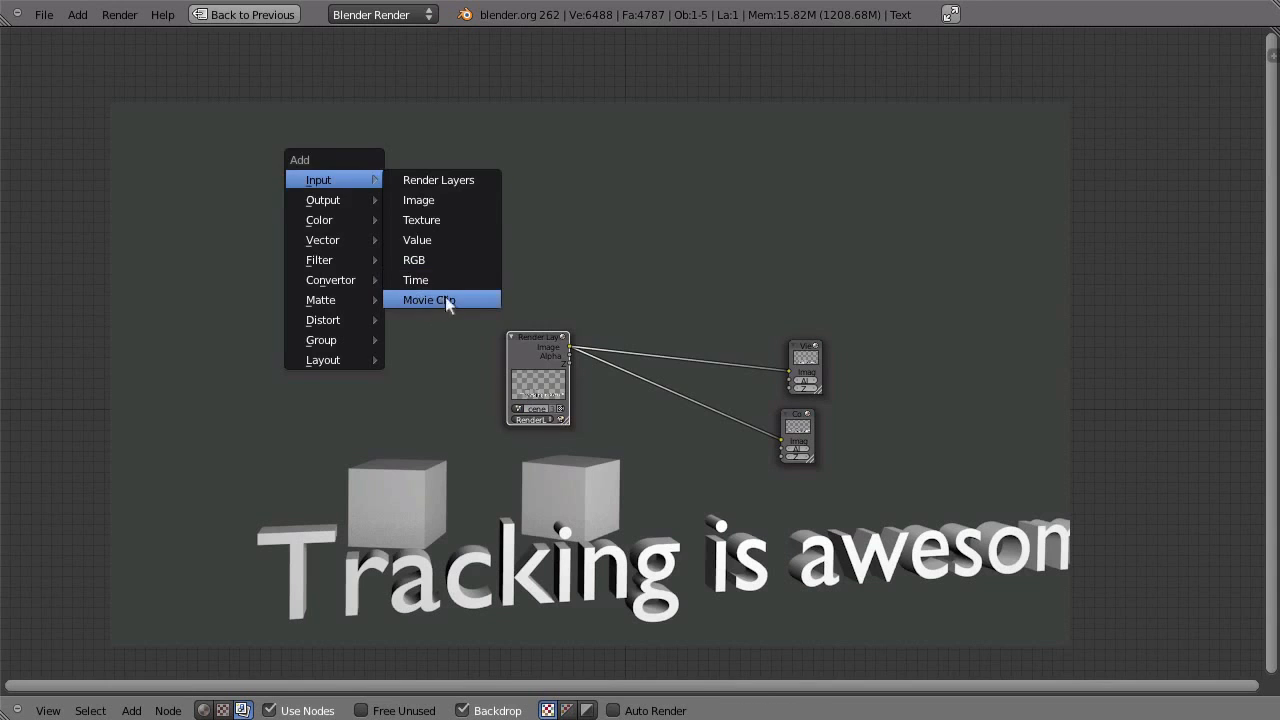
{"action": "left_click", "coordinate": [430, 299]}
{"action": "mouse_move", "coordinate": [541, 264]}
{"action": "middle_mouse_down", "text": "ctrl"}
{"action": "mouse_move", "coordinate": [560, 300]}
{"action": "mouse_move", "coordinate": [578, 248]}
{"action": "mouse_move", "coordinate": [528, 357]}
{"action": "mouse_move", "coordinate": [548, 268]}
{"action": "middle_mouse_up", "text": "ctrl"}
{"action": "left_click_drag", "start_coordinate": [323, 232], "coordinate": [203, 173]}
{"action": "mouse_move", "coordinate": [270, 308]}
{"action": "left_mouse_down"}
{"action": "mouse_move", "coordinate": [304, 303]}
{"action": "mouse_move", "coordinate": [282, 290]}
{"action": "left_mouse_up"}
{"action": "left_click", "coordinate": [188, 121], "text": "ctrl+shift"}
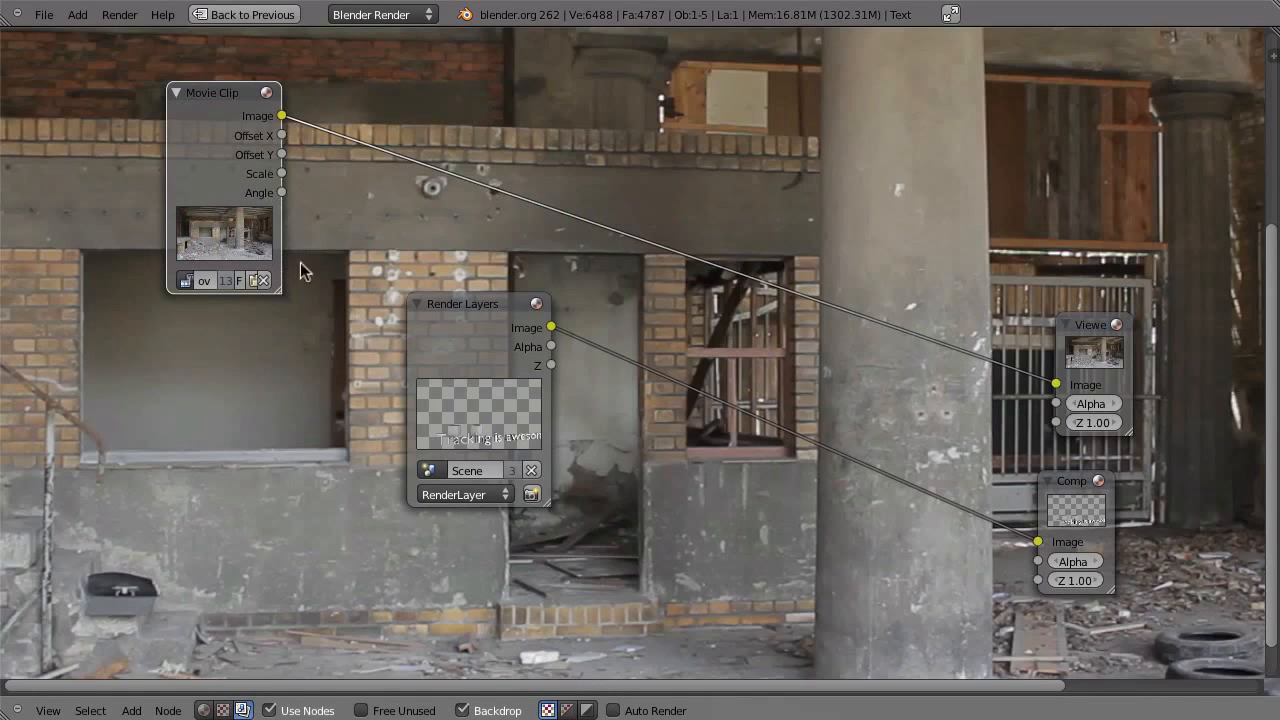
{"action": "left_click", "coordinate": [468, 335], "text": "ctrl+shift"}
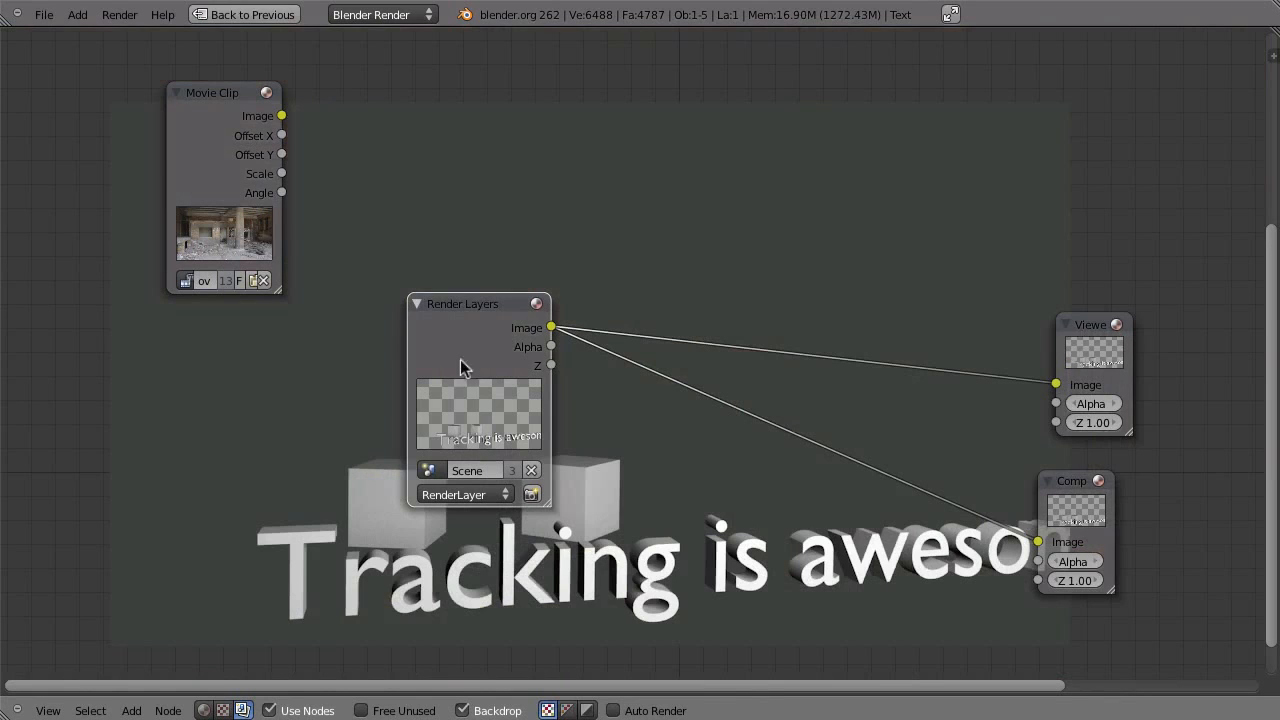
Add a Scale node set to Render Size between Movie Clip and Viewer, and place Render Layers below the clip
{"action": "key", "text": "shift+a"}
{"action": "mouse_move", "coordinate": [459, 163]}
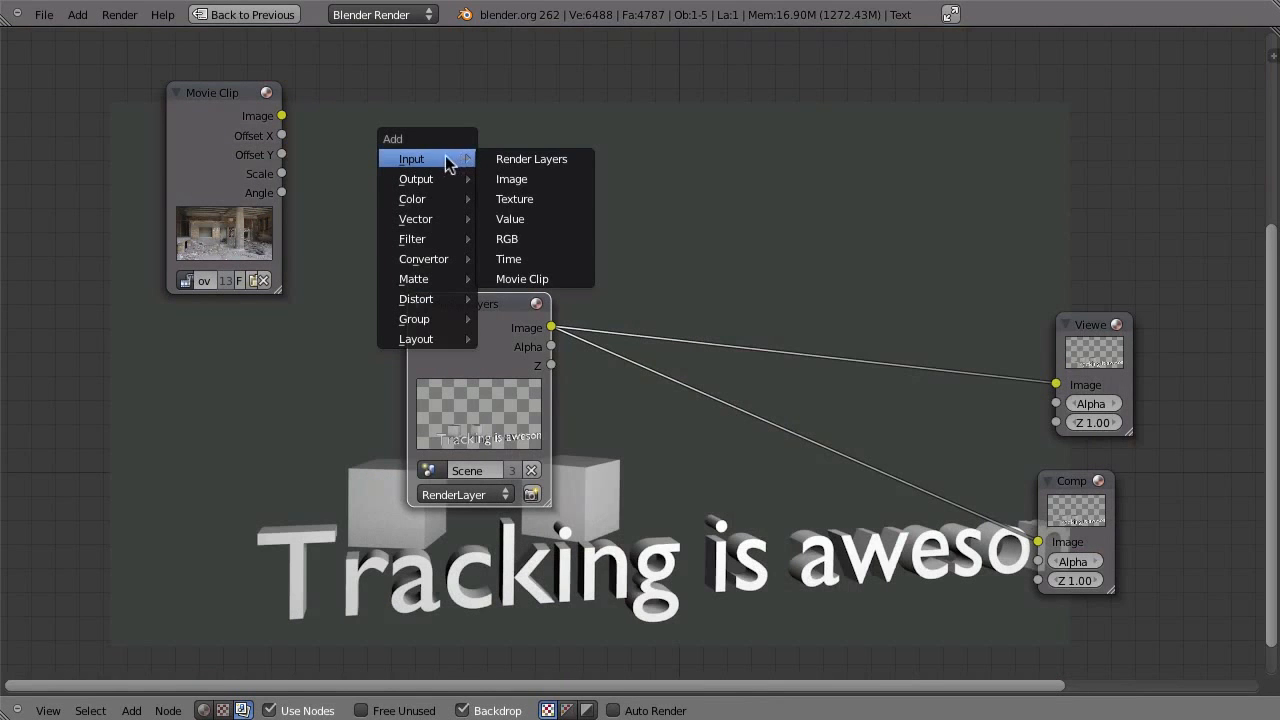
{"action": "mouse_move", "coordinate": [405, 298]}
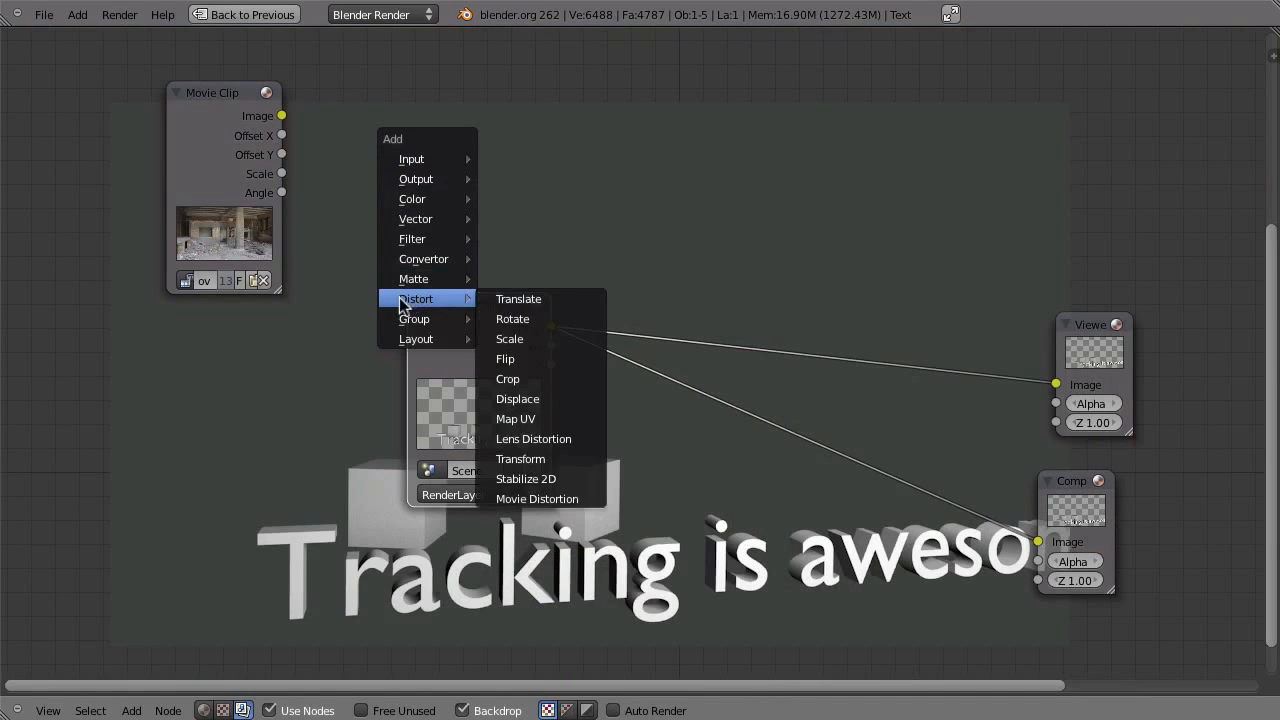
{"action": "left_click", "coordinate": [535, 343]}
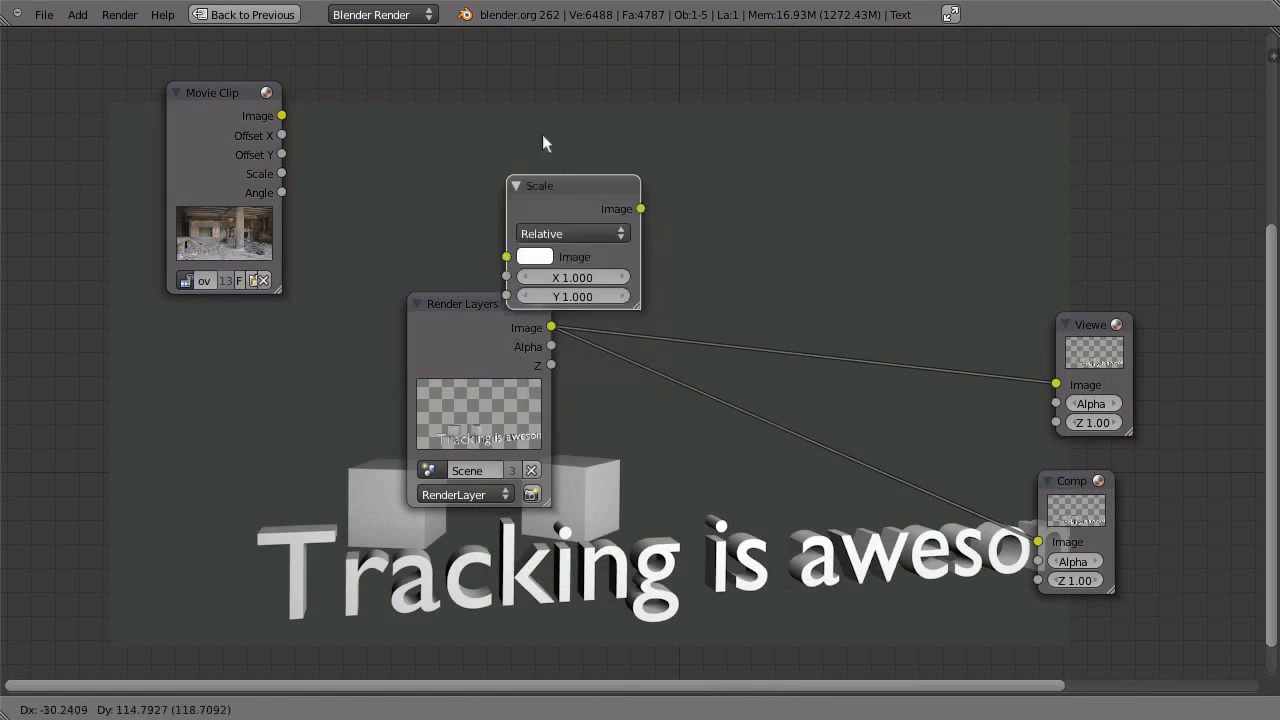
{"action": "left_click", "coordinate": [516, 156]}
{"action": "left_click", "coordinate": [512, 158]}
{"action": "left_click", "coordinate": [482, 77]}
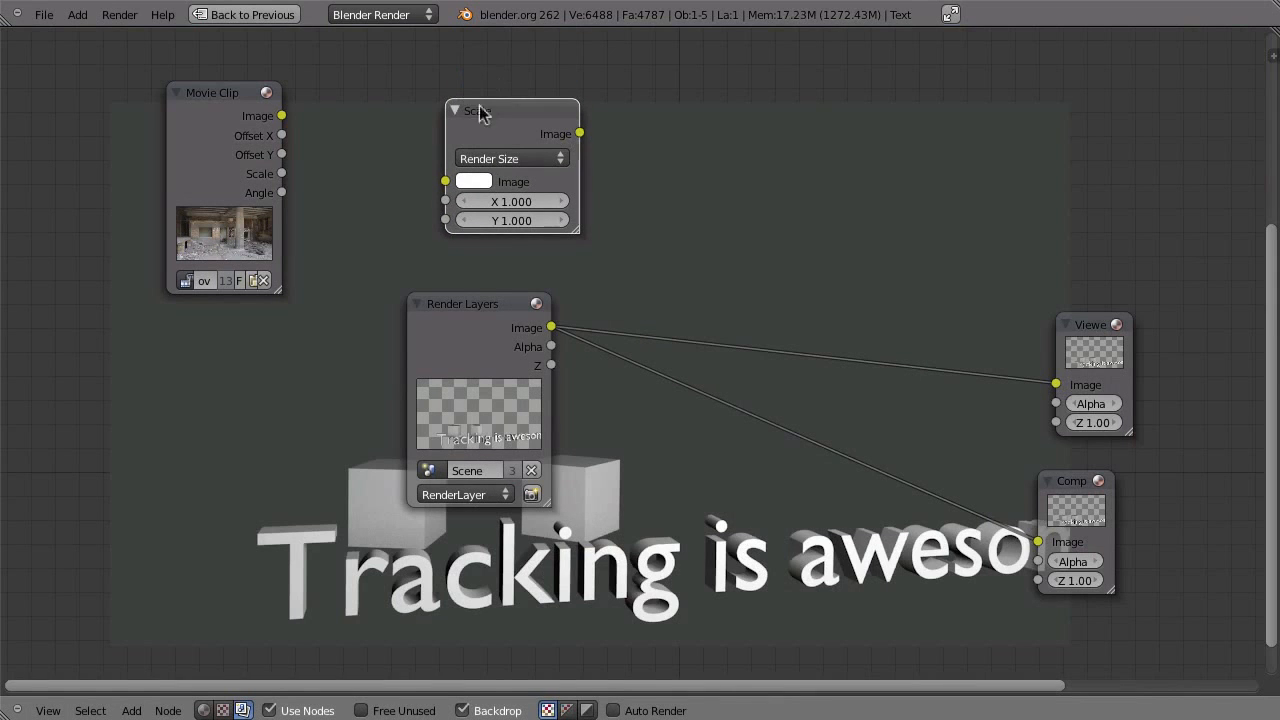
{"action": "left_click", "coordinate": [250, 125], "text": "ctrl+shift"}
{"action": "left_click_drag", "start_coordinate": [490, 114], "coordinate": [407, 112]}
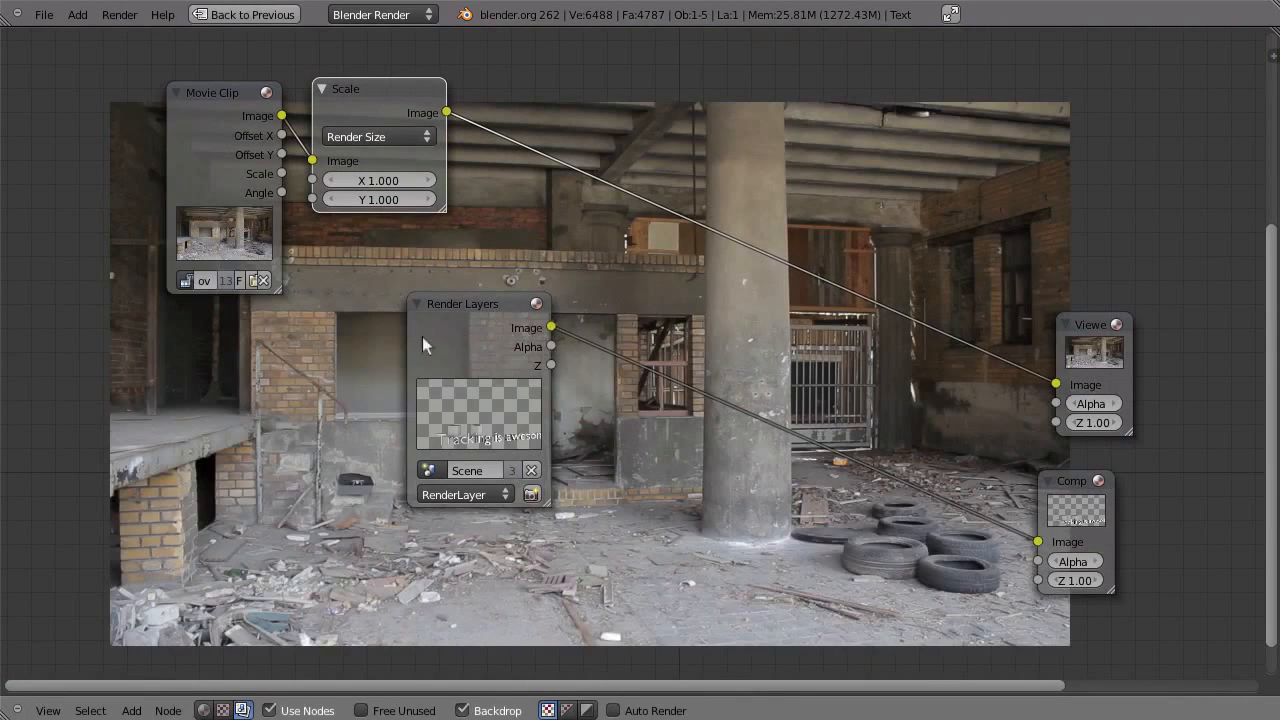
{"action": "left_click_drag", "start_coordinate": [422, 336], "coordinate": [239, 375]}
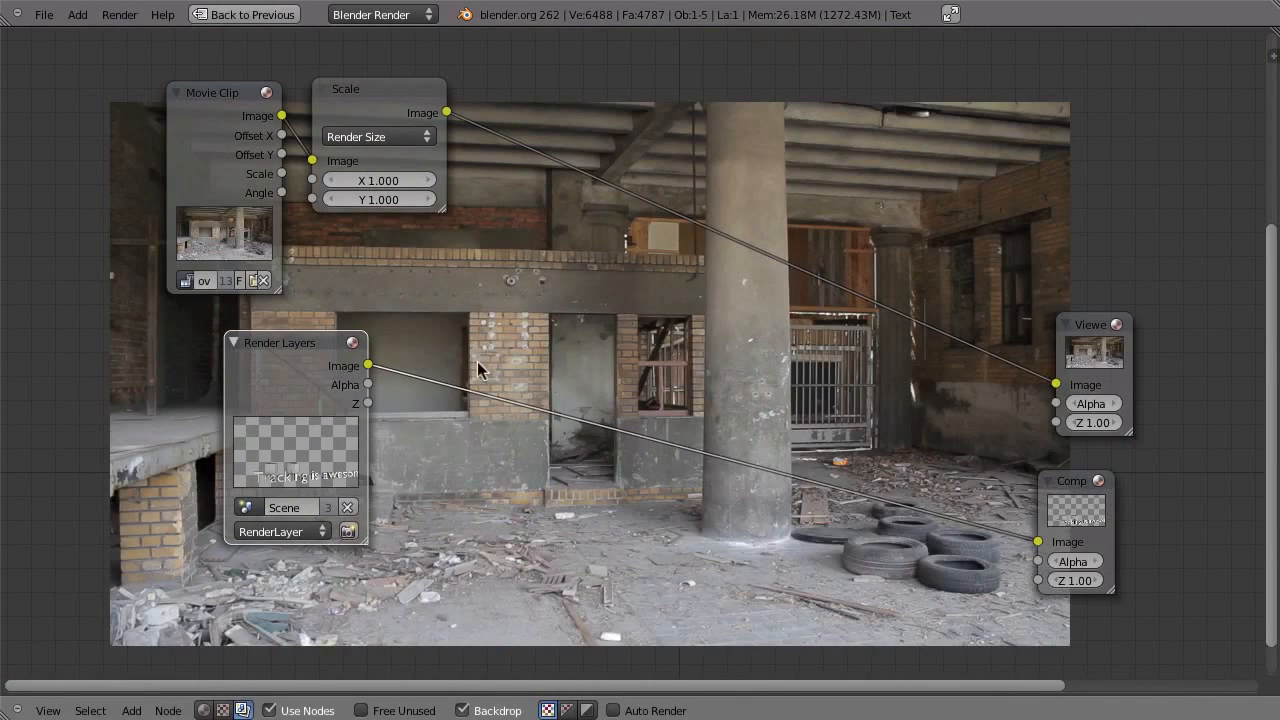
{"action": "left_click_drag", "start_coordinate": [424, 98], "coordinate": [422, 98]}
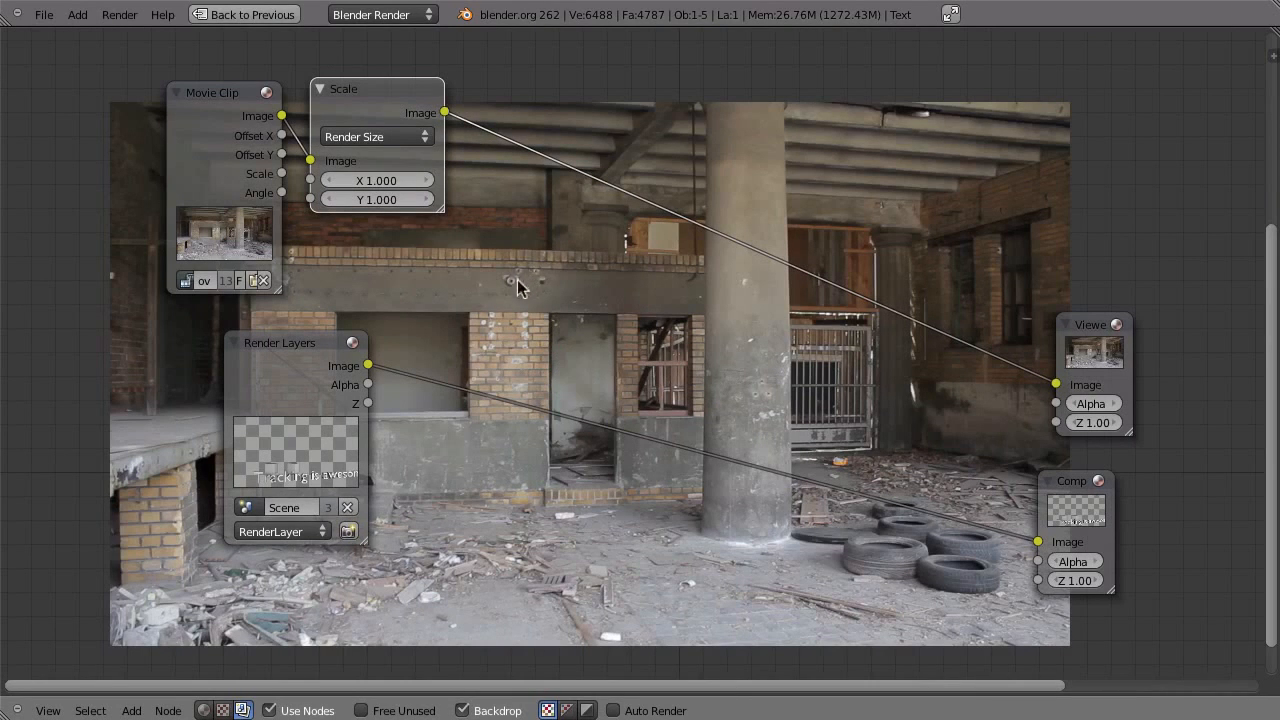
Add an AlphaOver node with Scale as first image and Render Layers as second, and link its output to the Viewer
{"action": "key", "text": "shift+a"}
{"action": "mouse_move", "coordinate": [473, 187]}
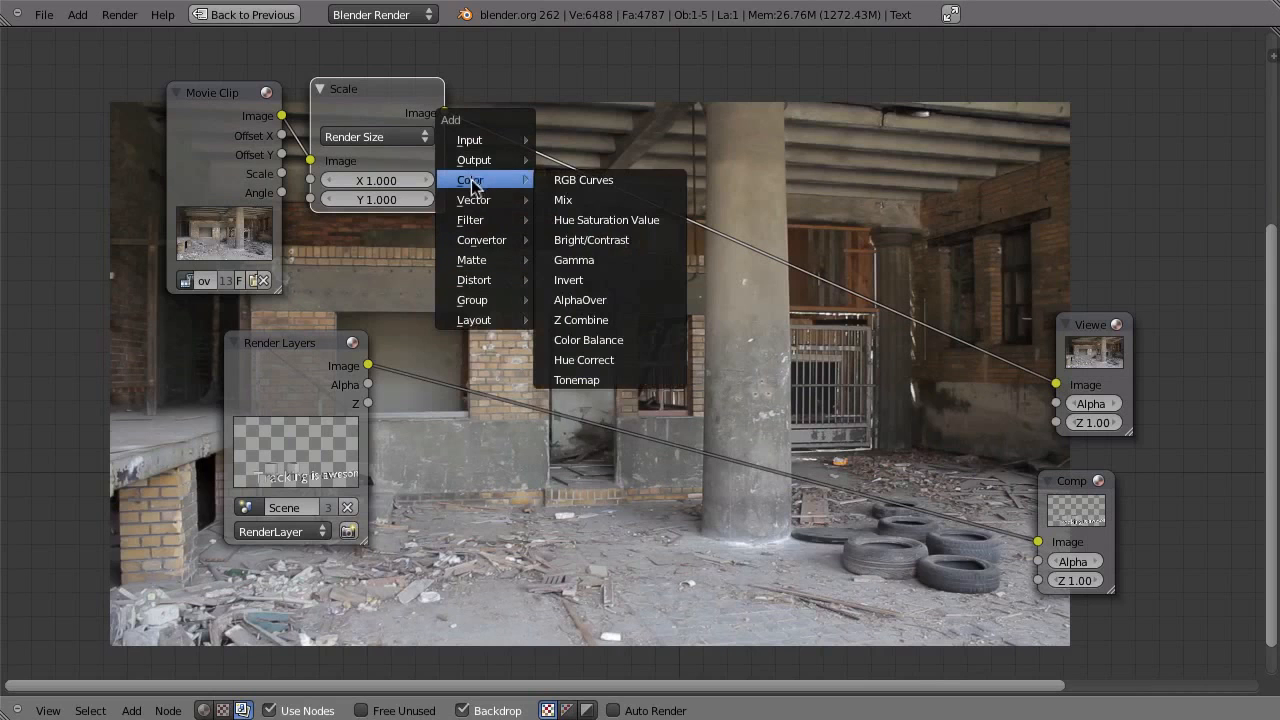
{"action": "left_click", "coordinate": [606, 300]}
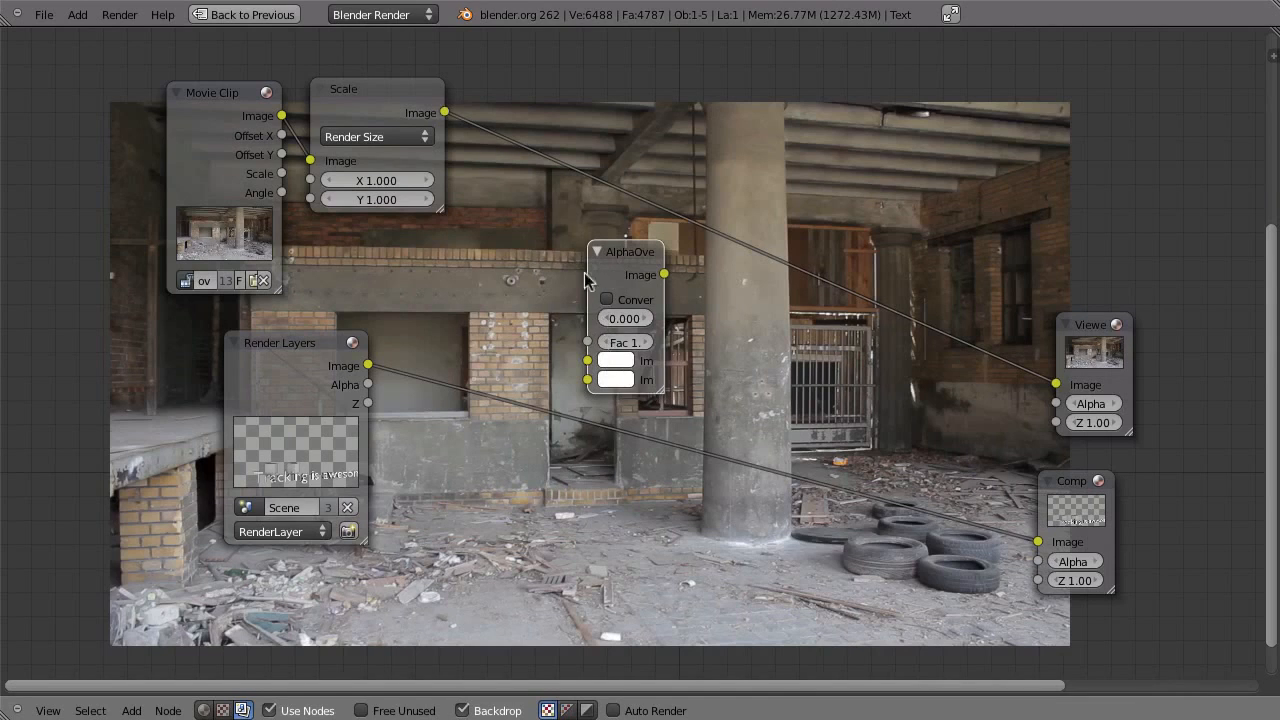
{"action": "left_click_drag", "start_coordinate": [444, 112], "coordinate": [587, 360]}
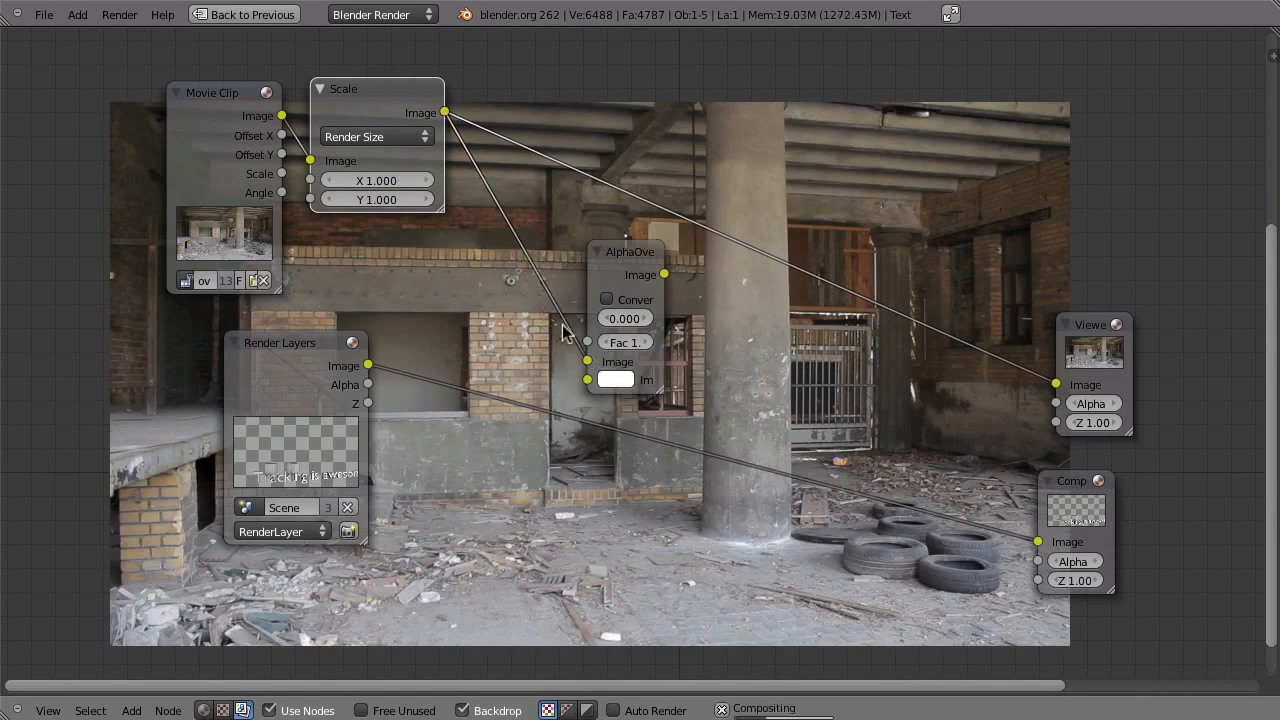
{"action": "left_click_drag", "start_coordinate": [369, 365], "coordinate": [587, 380]}
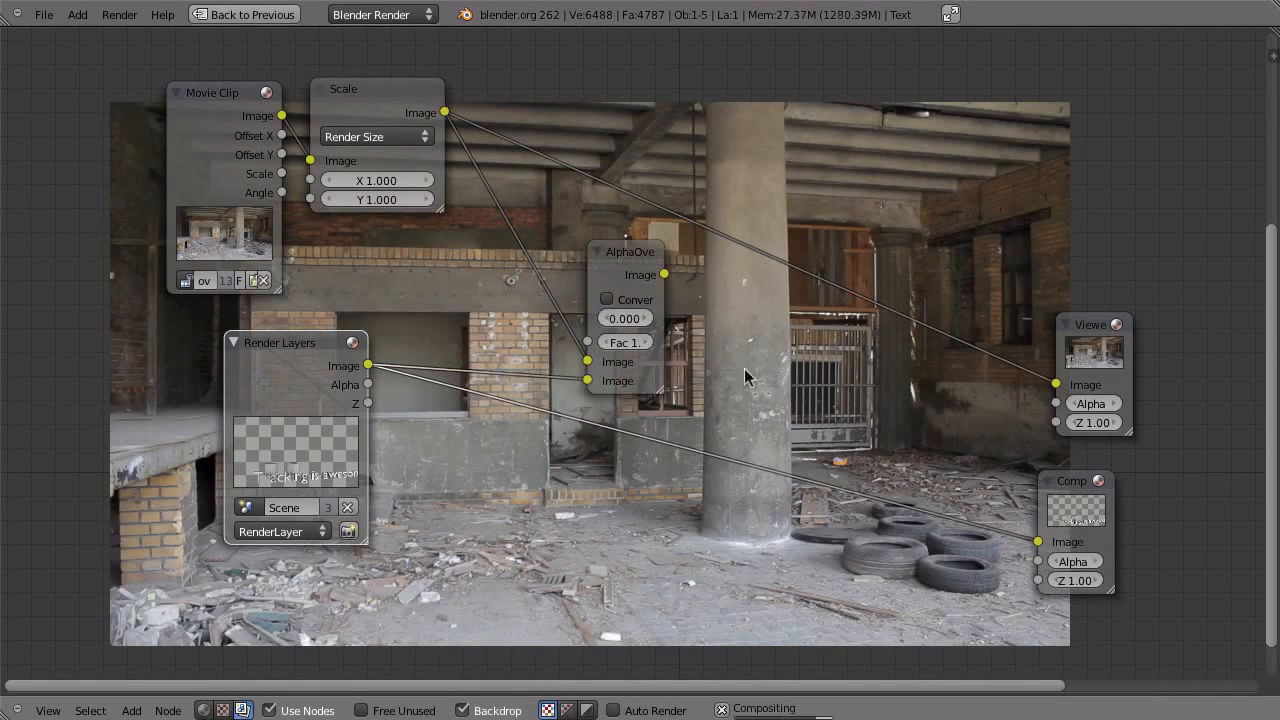
{"action": "left_click", "coordinate": [630, 268], "text": "ctrl+shift"}
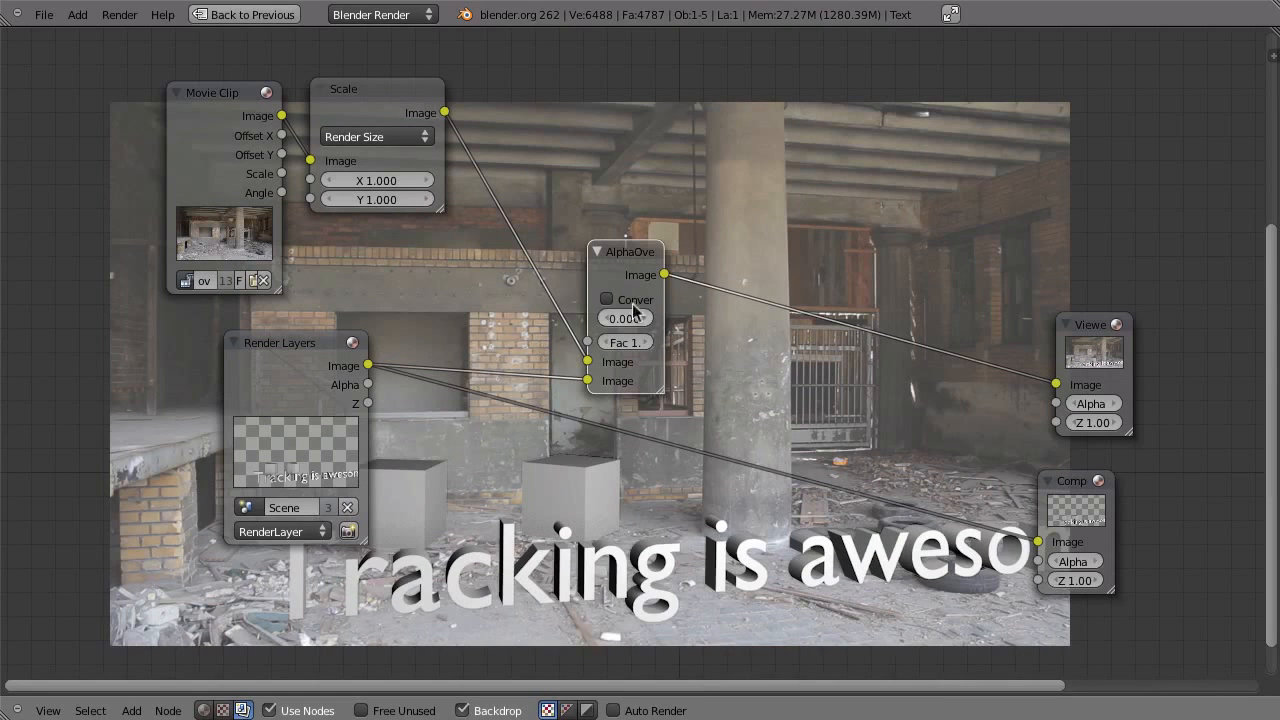
Widen the AlphaOver node and enable its Convert Premul option
{"action": "left_click_drag", "start_coordinate": [661, 390], "coordinate": [717, 382]}
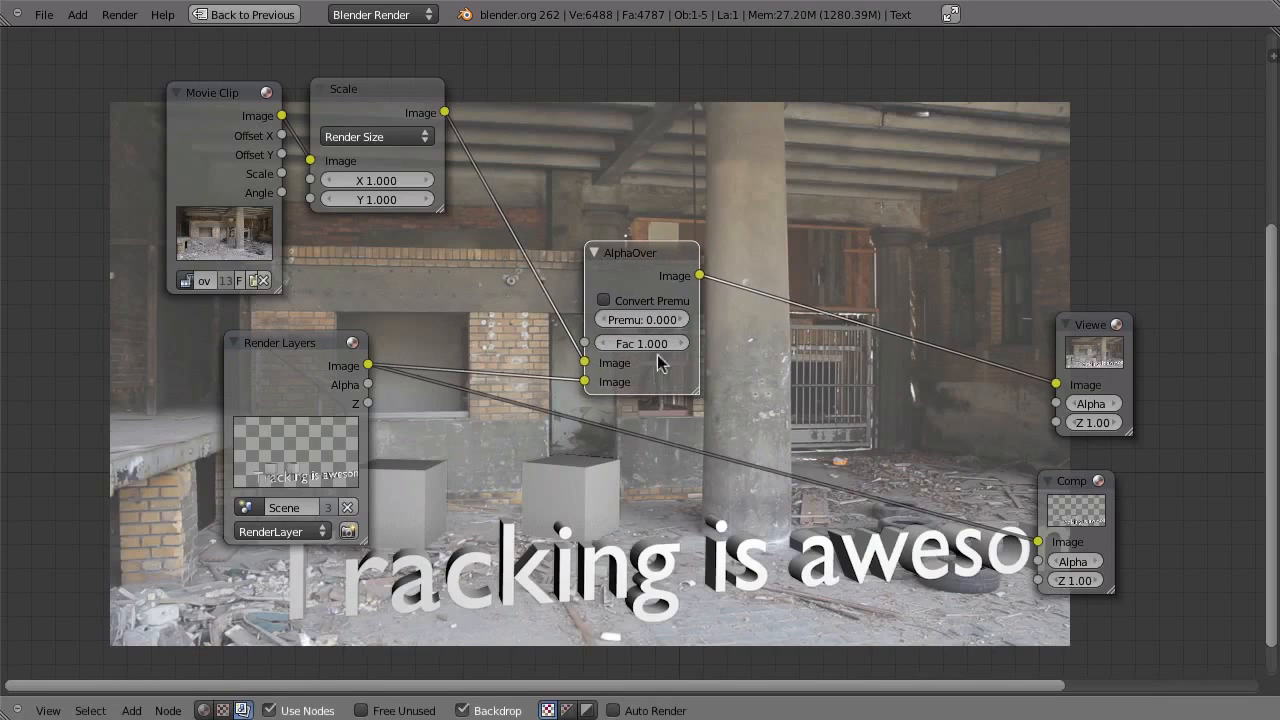
{"action": "scroll", "coordinate": [675, 330], "scroll_direction": "up", "scroll_amount": 2}
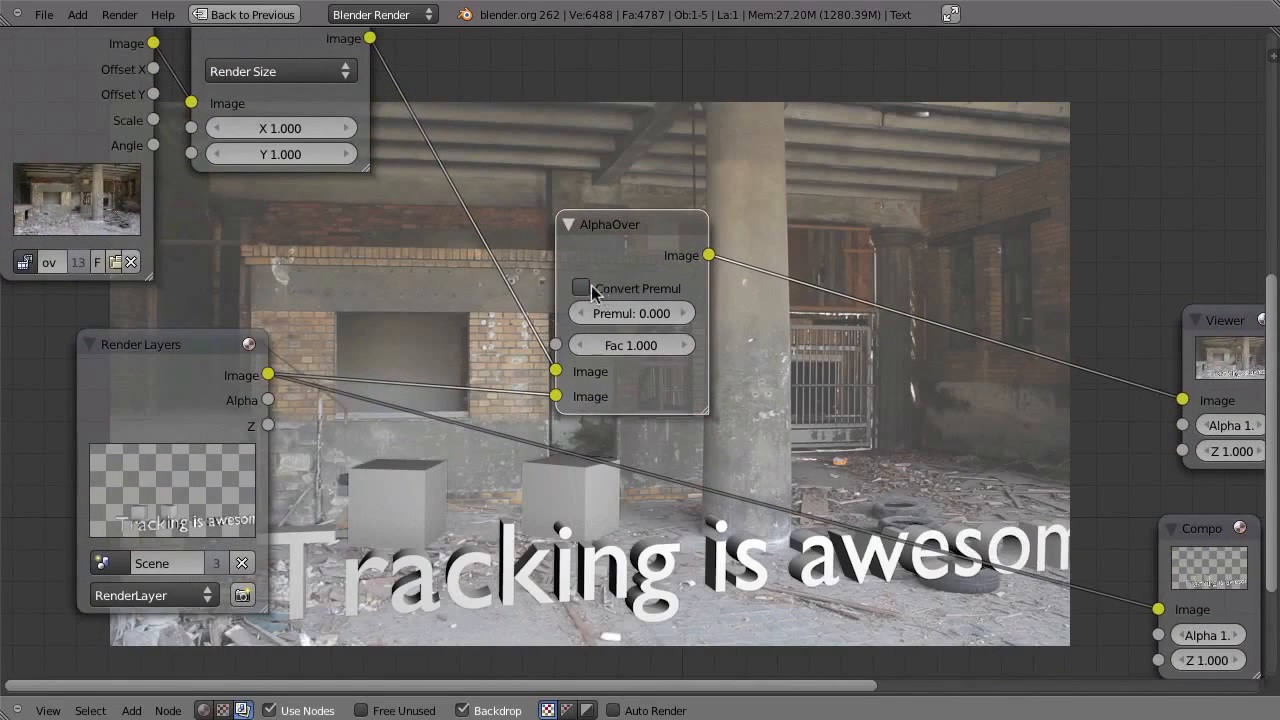
{"action": "left_click", "coordinate": [597, 289]}
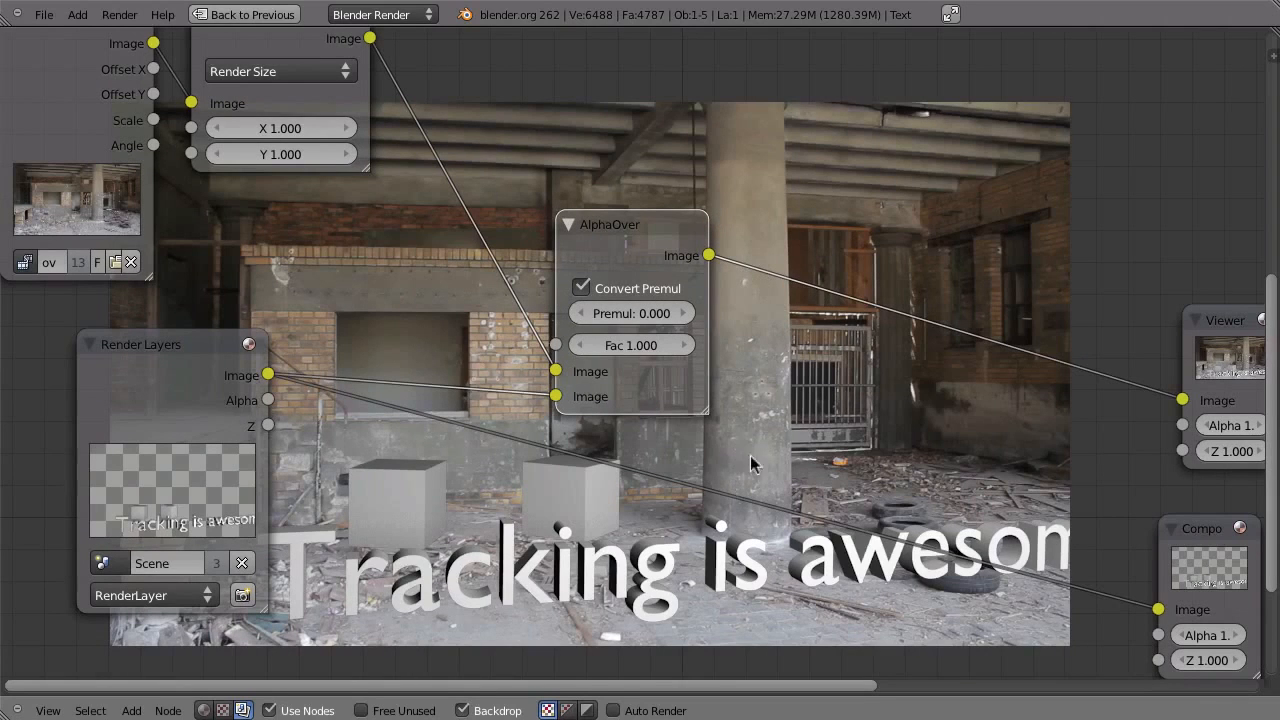
Examine the edges of the rendered text and cubes against the footage in the backdrop up close
{"action": "key", "text": "alt+v"}
{"action": "key", "text": "alt+v"}
{"action": "key", "text": "alt+v"}
{"action": "key", "text": "alt+v"}
{"action": "key", "text": "alt+v"}
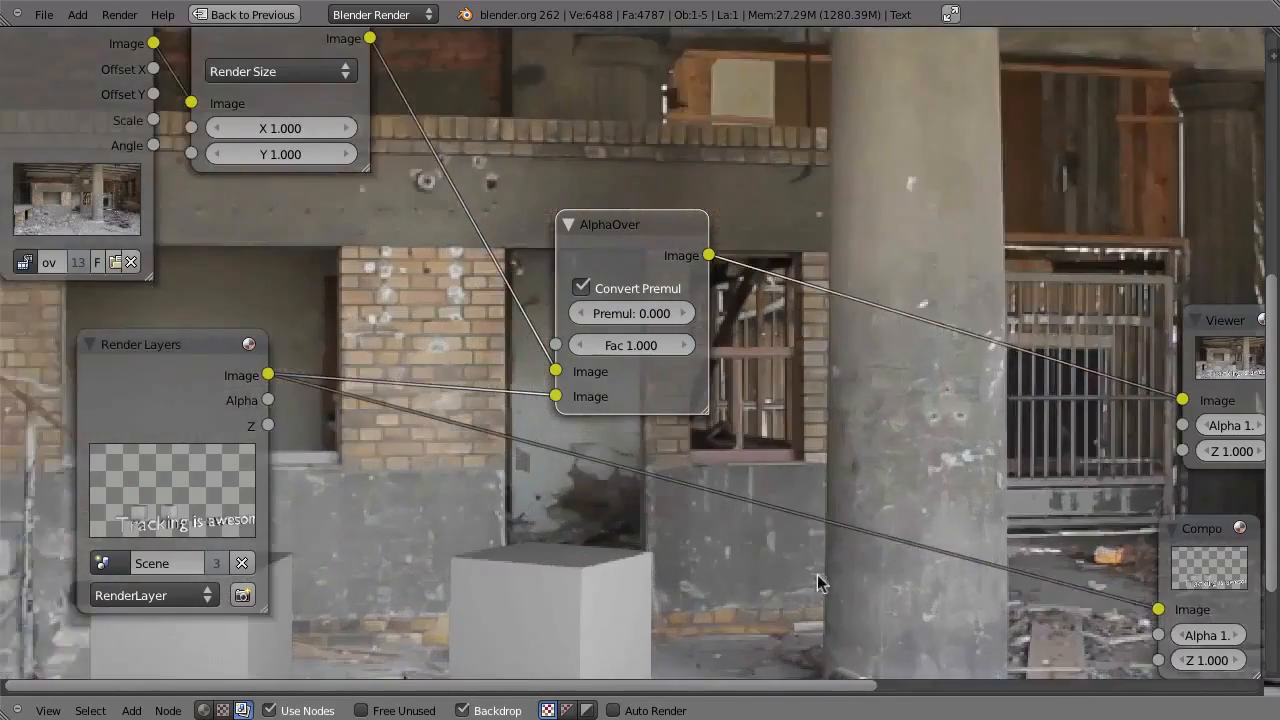
{"action": "middle_click_drag", "start_coordinate": [898, 604], "coordinate": [656, 288], "text": "alt"}
{"action": "middle_click_drag", "start_coordinate": [690, 430], "coordinate": [756, 404], "text": "alt"}
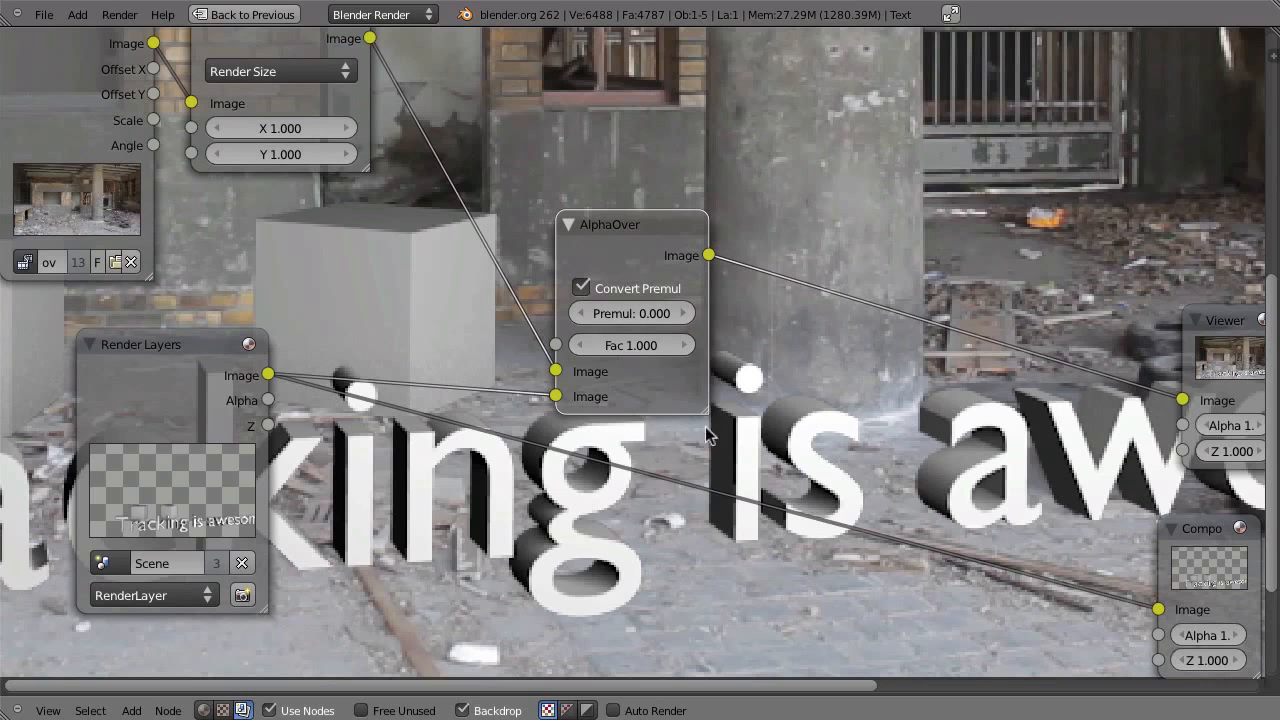
Move AlphaOver closer to the Viewer and preview the image and alpha outputs of Render Layers, examining the alpha edges
{"action": "left_click_drag", "start_coordinate": [624, 234], "coordinate": [995, 207]}
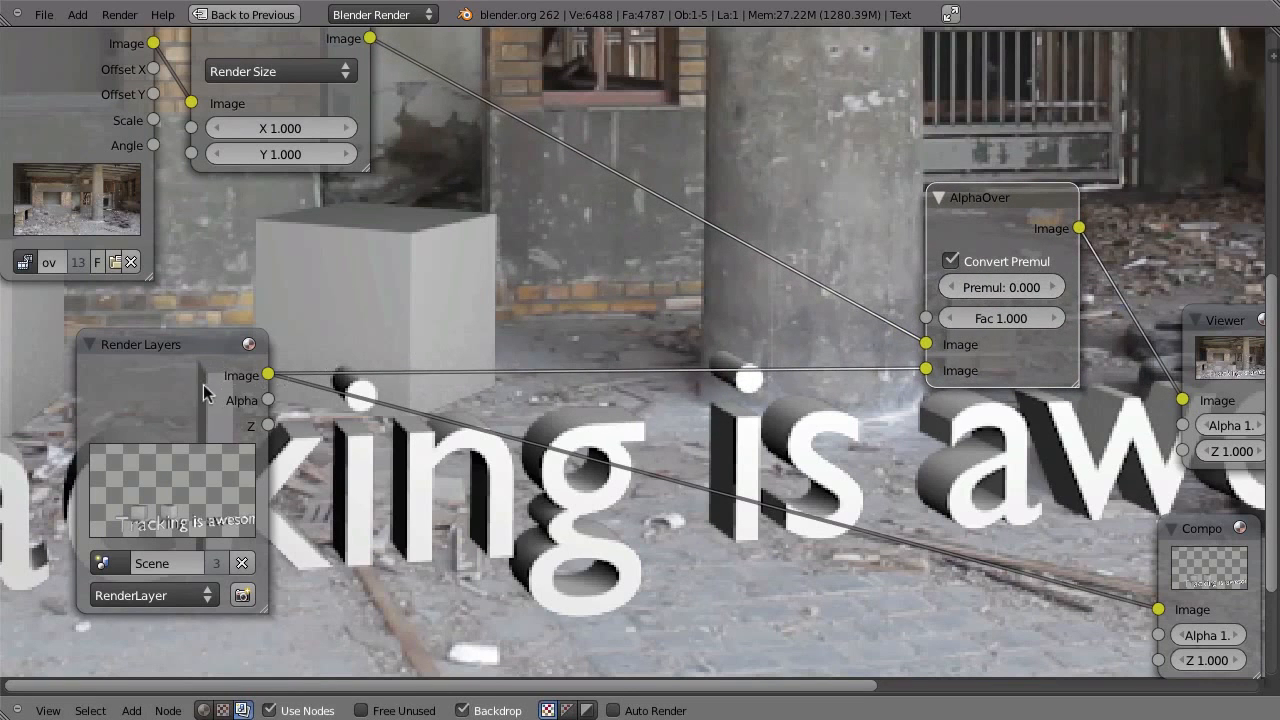
{"action": "left_click", "coordinate": [163, 387], "text": "ctrl+shift"}
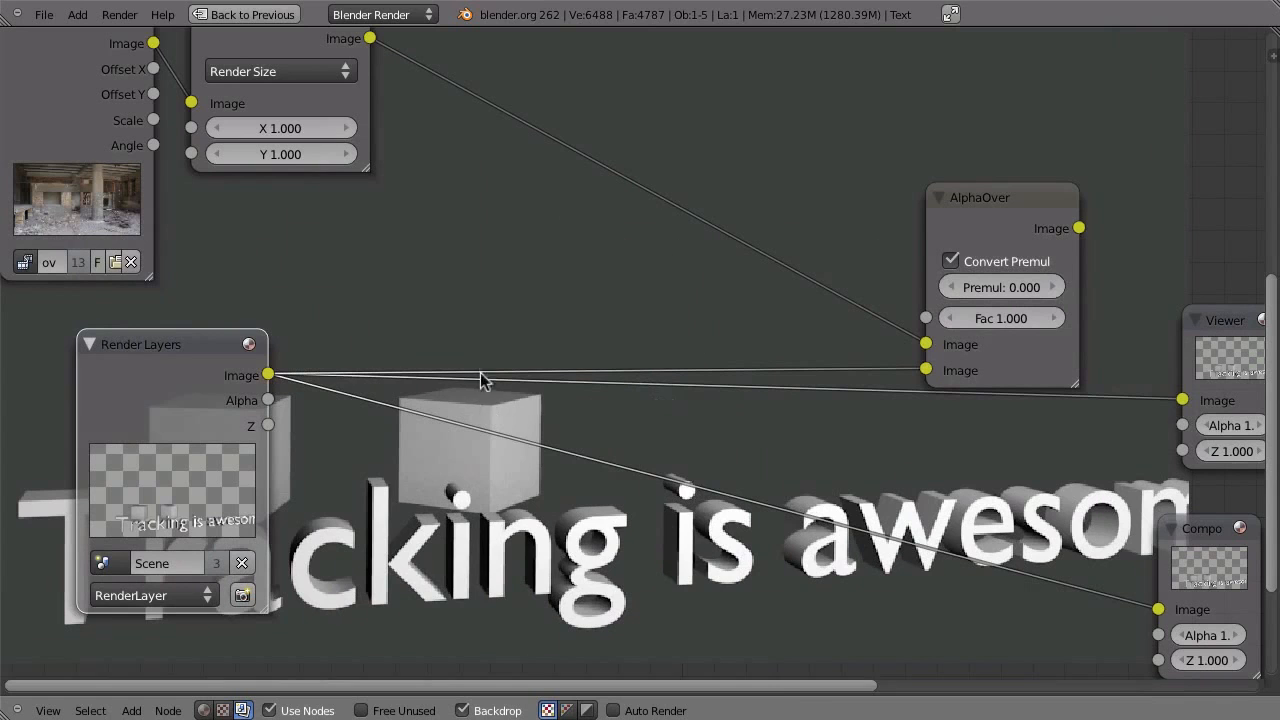
{"action": "left_click", "coordinate": [210, 384], "text": "ctrl+shift"}
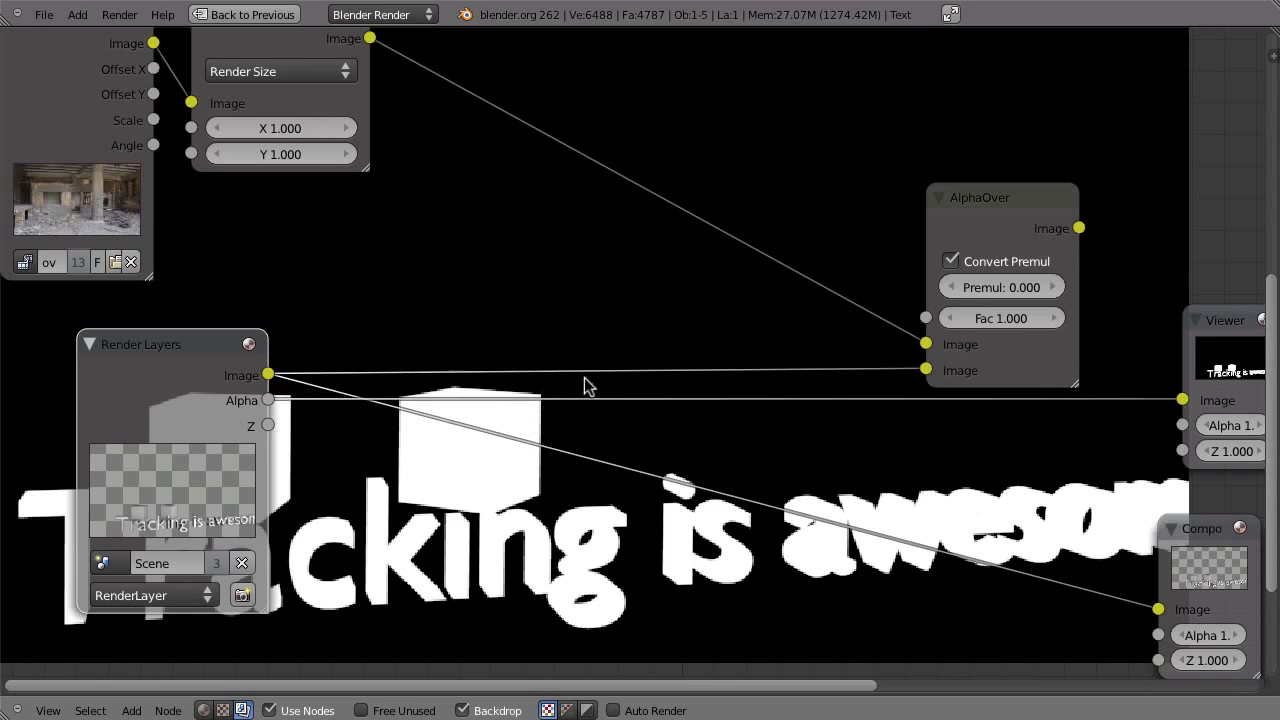
{"action": "key", "text": "alt+v"}
{"action": "key", "text": "alt+v"}
{"action": "key", "text": "alt+v"}
{"action": "key", "text": "alt+v"}
{"action": "middle_click_drag", "start_coordinate": [563, 548], "coordinate": [615, 283], "text": "alt"}
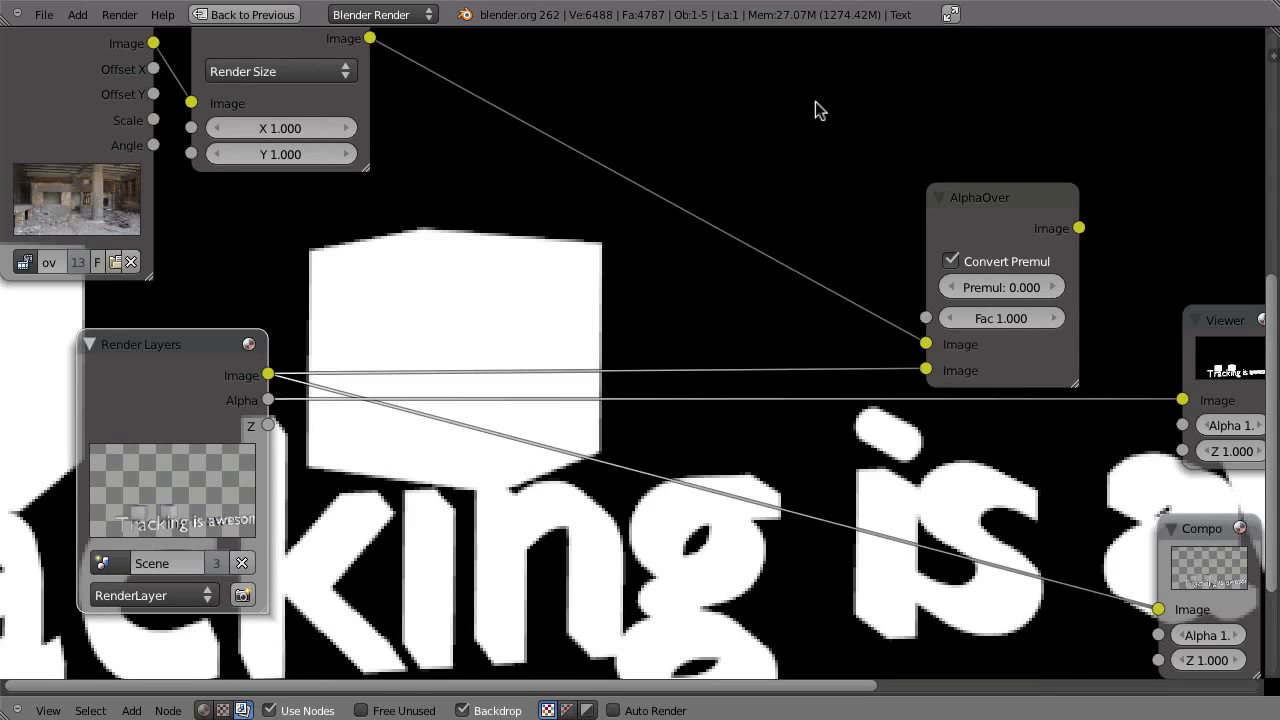
Cut the links from the Scale and Render Layers nodes to AlphaOver, Viewer and Composite
{"action": "left_click_drag", "start_coordinate": [829, 75], "coordinate": [844, 531], "text": "ctrl"}
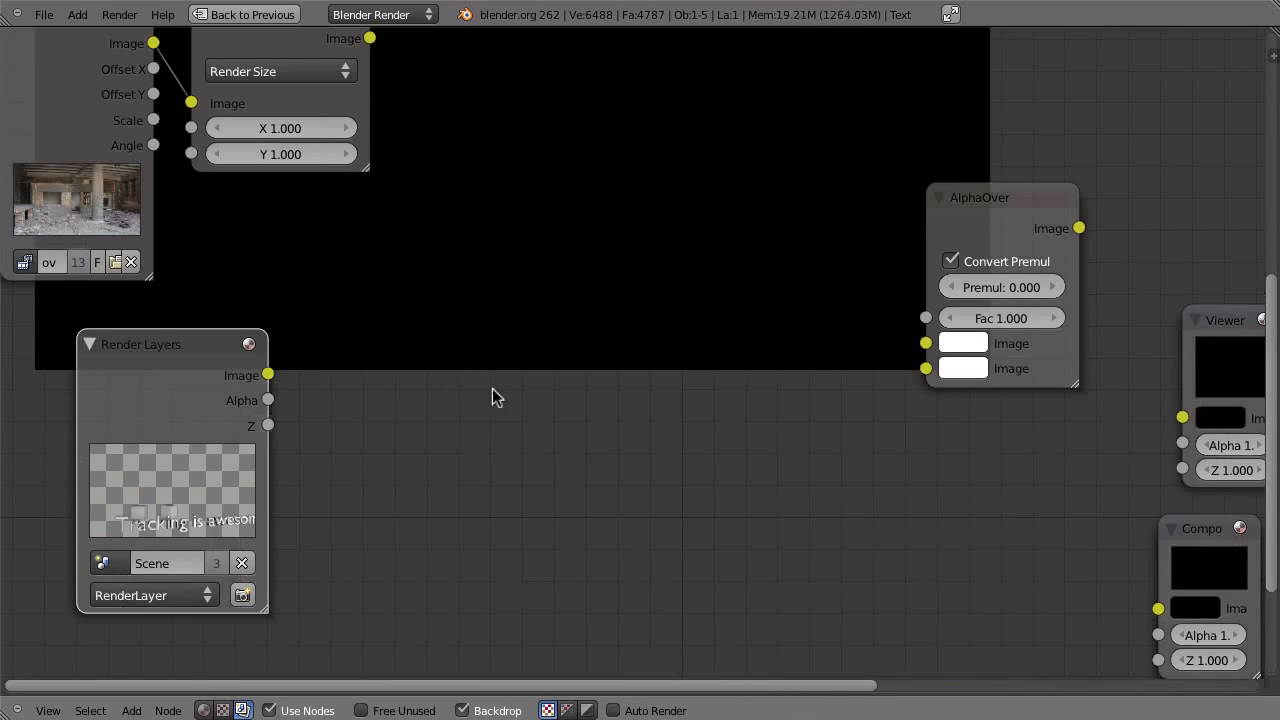
Add a Mix node between the Render Layers and AlphaOver nodes
{"action": "key", "text": "shift+a"}
{"action": "mouse_move", "coordinate": [470, 422]}
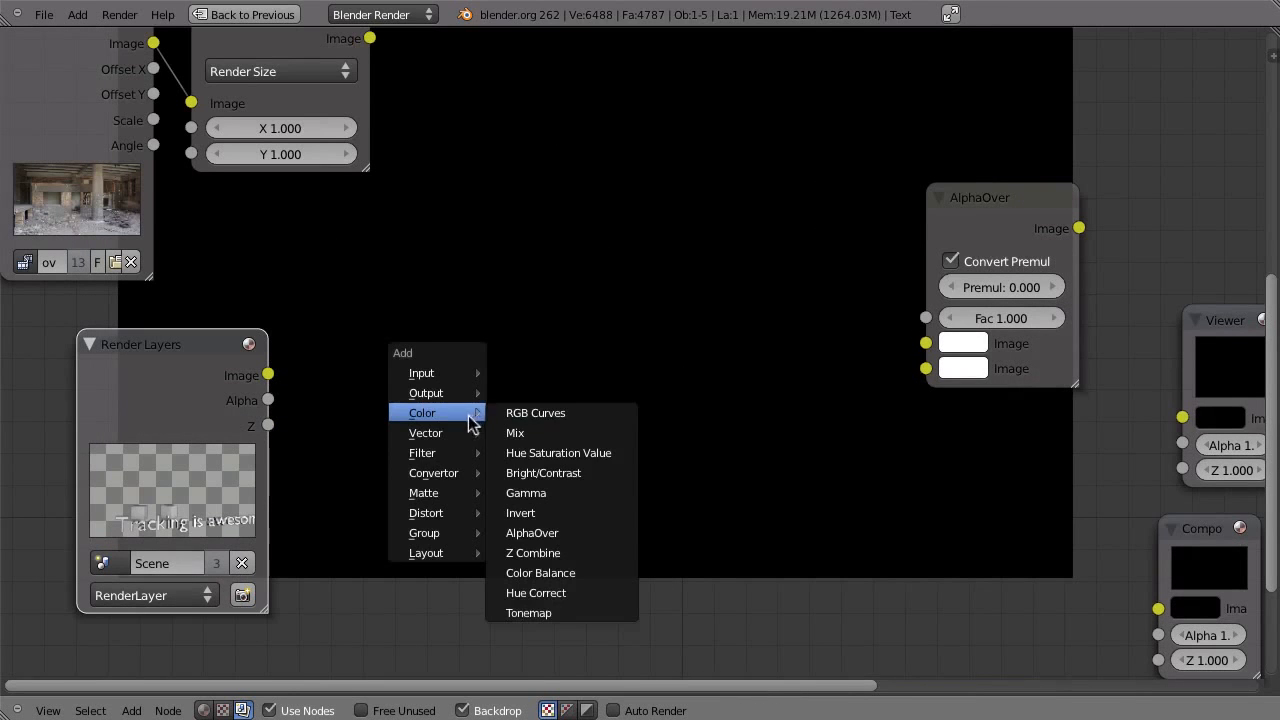
{"action": "left_click", "coordinate": [550, 432]}
{"action": "left_click", "coordinate": [593, 414]}
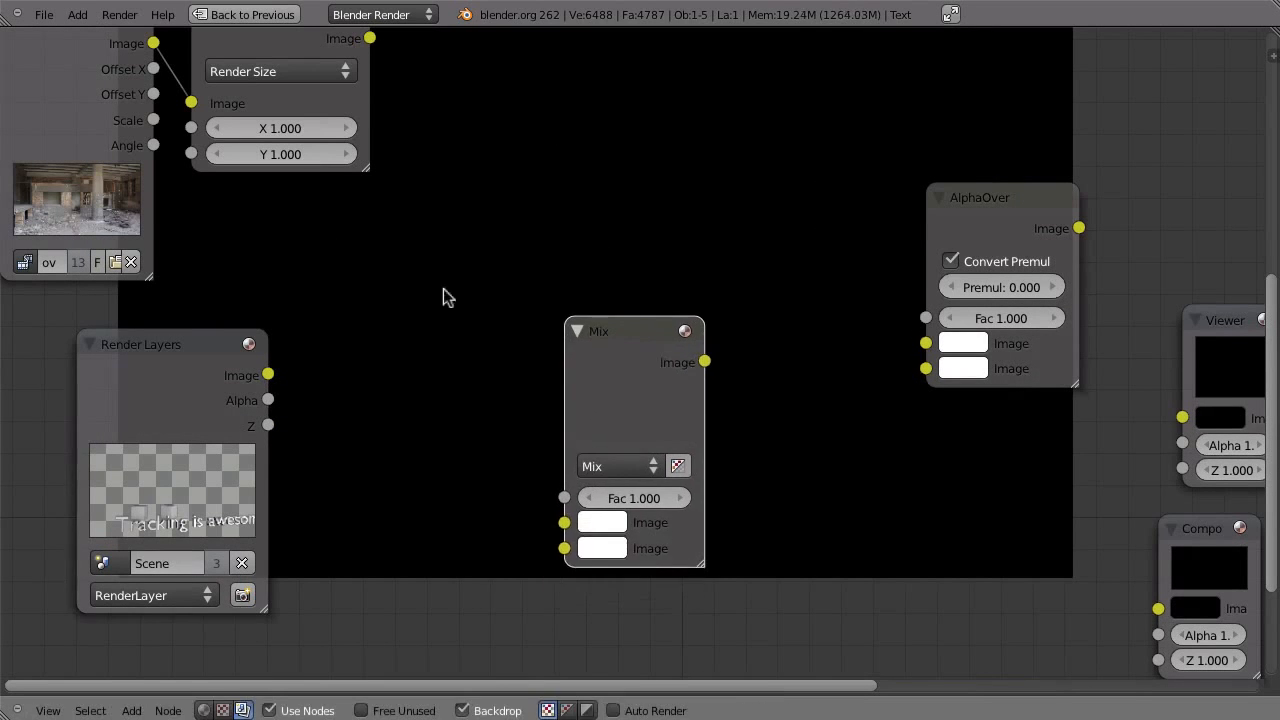
Link the Image and Alpha outputs of Render Layers to Mix's two image inputs and preview Mix in the backdrop
{"action": "middle_click_drag", "start_coordinate": [316, 392], "coordinate": [350, 378]}
{"action": "left_click", "coordinate": [302, 366]}
{"action": "left_click_drag", "start_coordinate": [508, 470], "coordinate": [589, 492]}
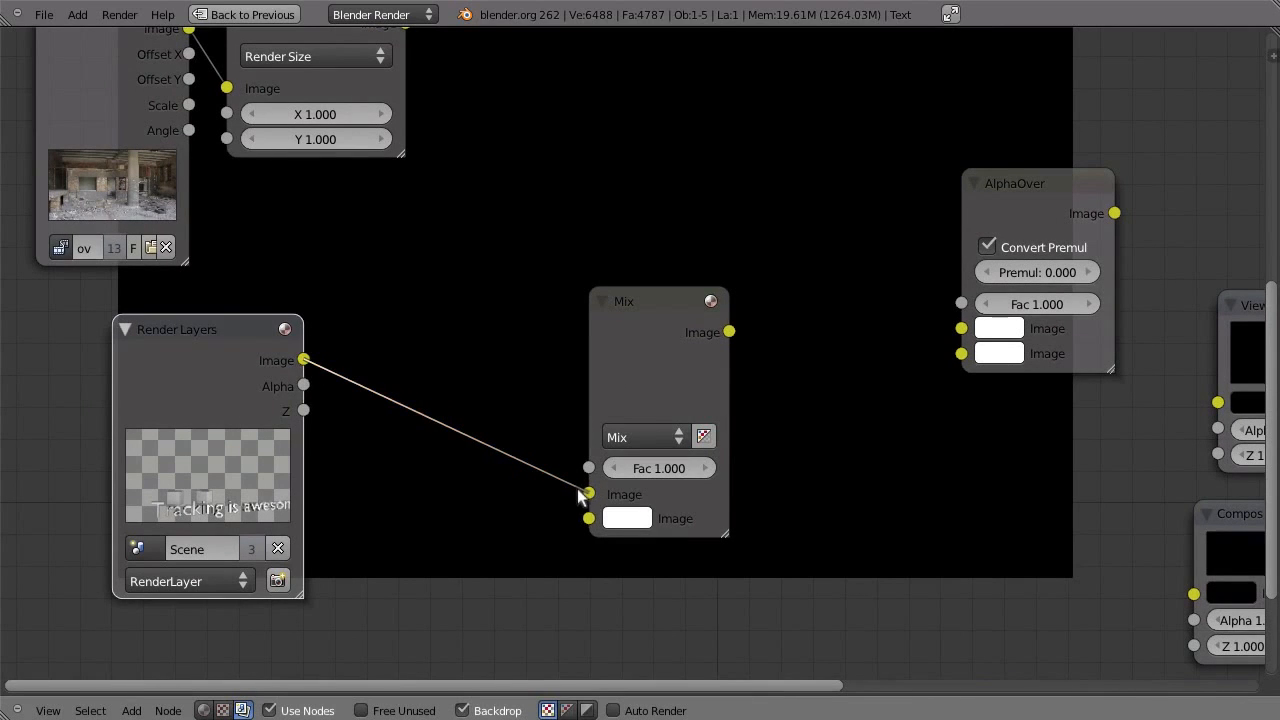
{"action": "left_click_drag", "start_coordinate": [320, 399], "coordinate": [589, 518]}
{"action": "left_click", "coordinate": [652, 338], "text": "ctrl+shift"}
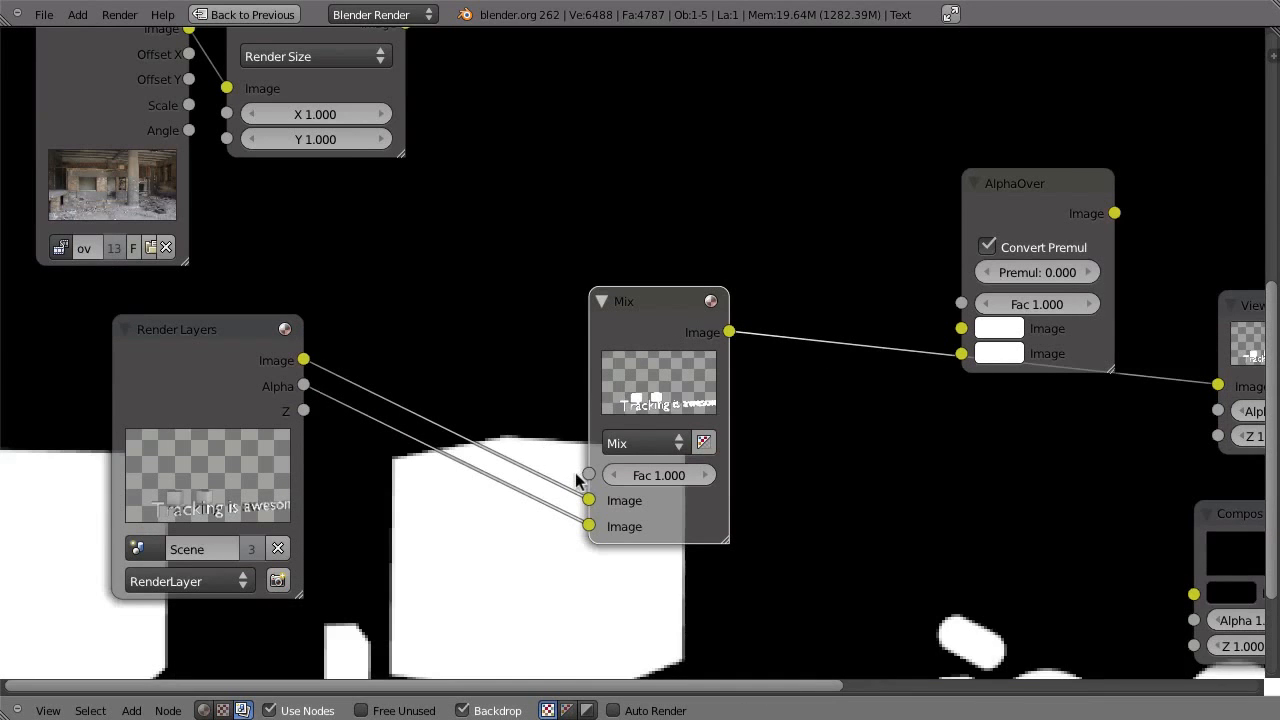
Move the Mix node up towards AlphaOver and set its blend mode to Multiply
{"action": "left_click_drag", "start_coordinate": [630, 322], "coordinate": [728, 192]}
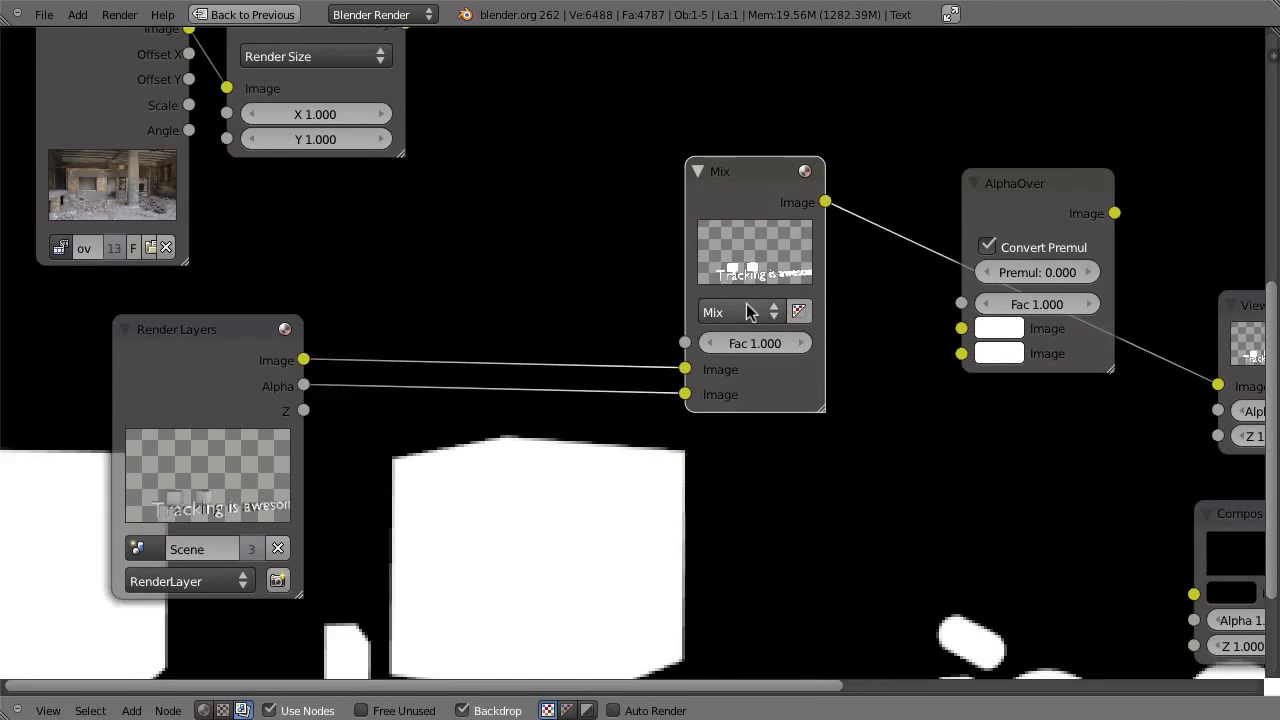
{"action": "left_click", "coordinate": [736, 311]}
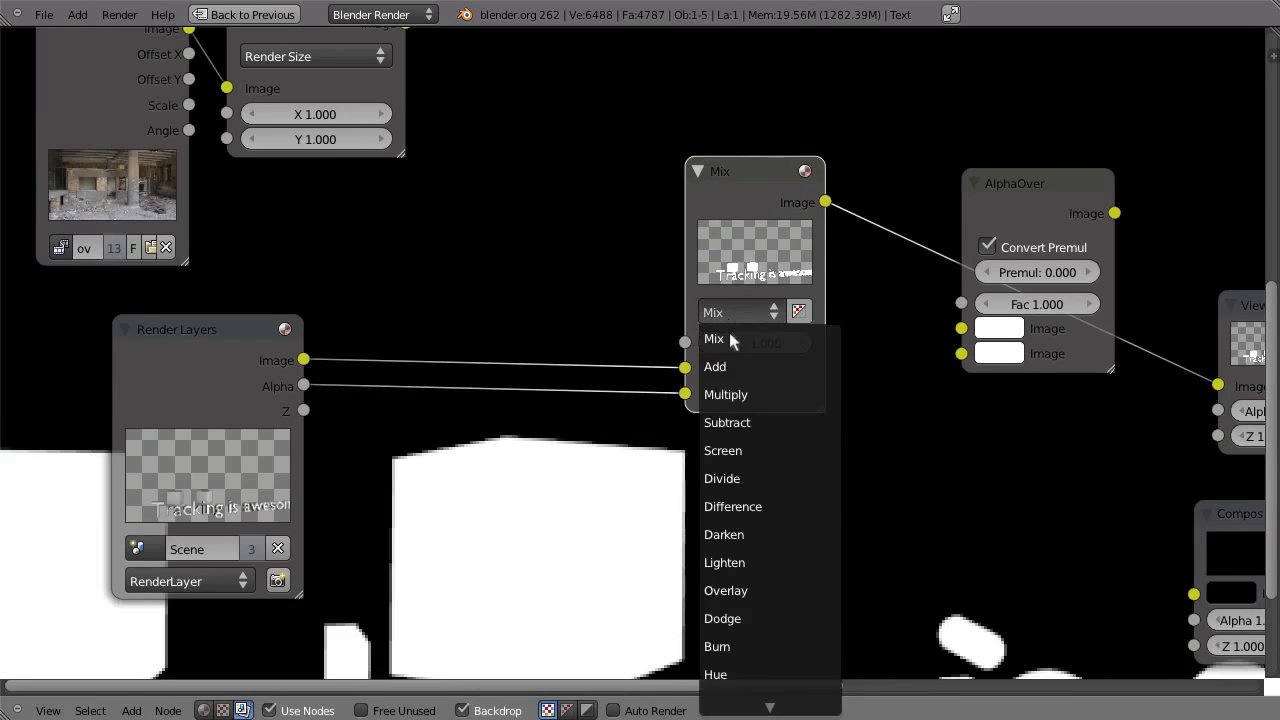
{"action": "left_click", "coordinate": [738, 389]}
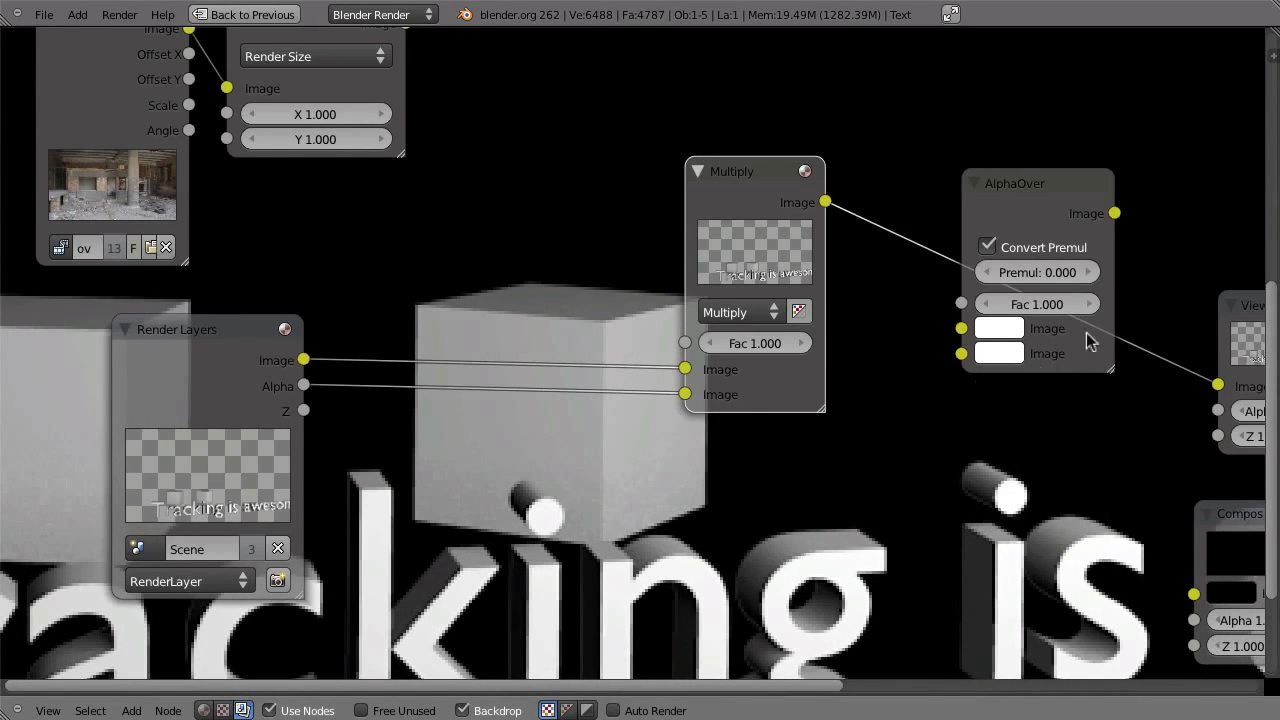
Feed Scale and Multiply into AlphaOver's first and second image inputs with Convert Premul disabled, and preview the result in the backdrop
{"action": "middle_click_drag", "start_coordinate": [856, 256], "coordinate": [809, 463]}
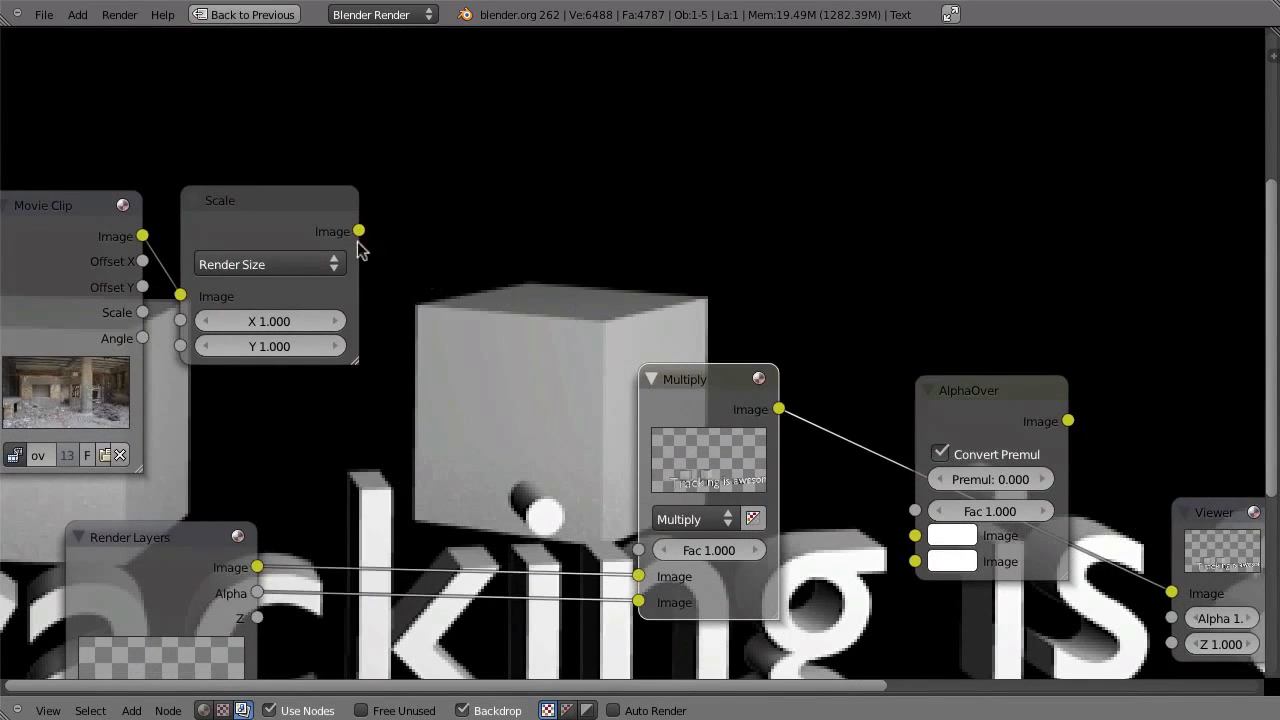
{"action": "left_click_drag", "start_coordinate": [359, 231], "coordinate": [914, 535]}
{"action": "left_click_drag", "start_coordinate": [970, 433], "coordinate": [953, 117]}
{"action": "left_click", "coordinate": [831, 171]}
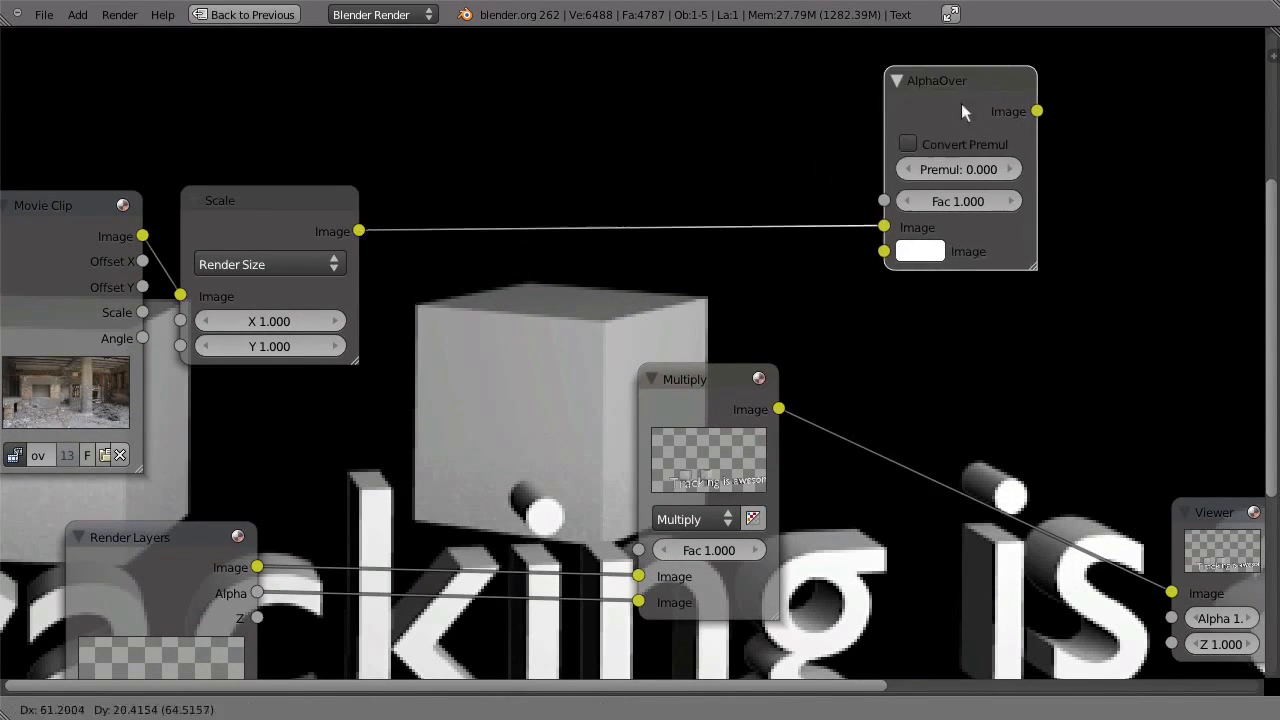
{"action": "left_click_drag", "start_coordinate": [734, 394], "coordinate": [875, 256]}
{"action": "left_click", "coordinate": [950, 230], "text": "ctrl+shift"}
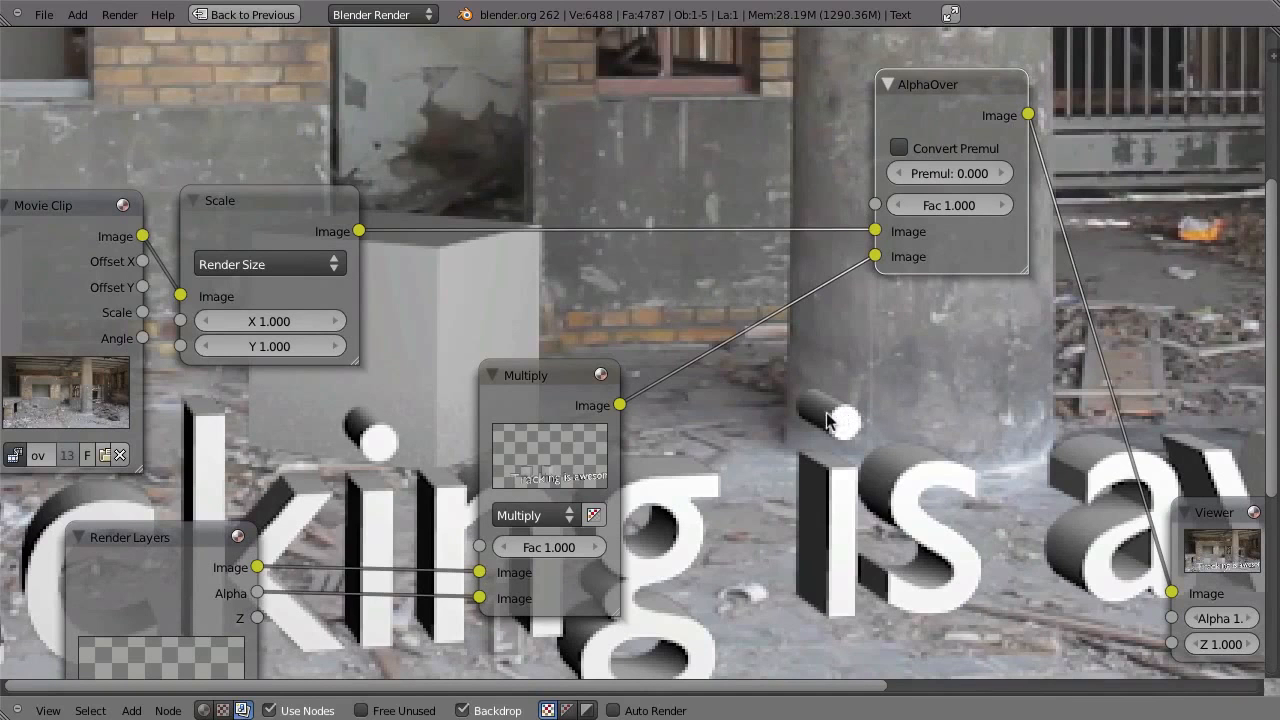
Reposition the Multiply and AlphaOver nodes slightly further right to space out the node tree
{"action": "left_click_drag", "start_coordinate": [518, 387], "coordinate": [550, 369]}
{"action": "middle_click_drag", "start_coordinate": [770, 459], "coordinate": [829, 380]}
{"action": "left_click_drag", "start_coordinate": [621, 311], "coordinate": [622, 317]}
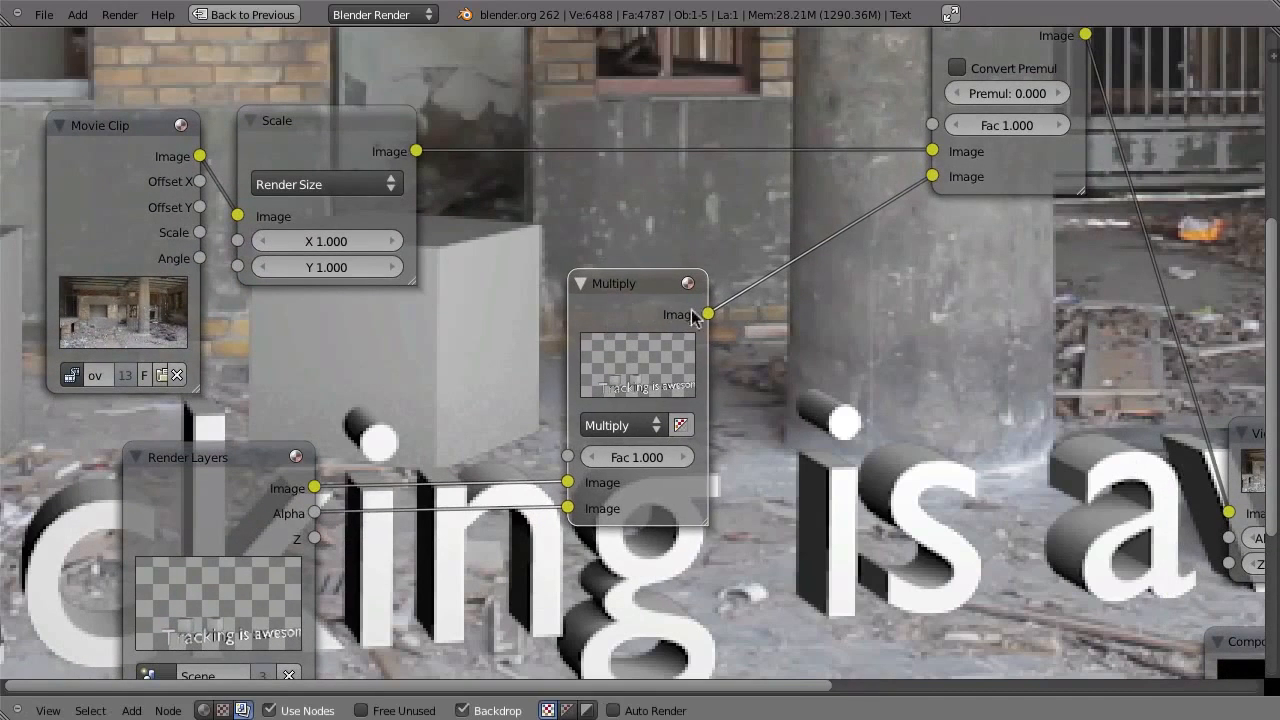
{"action": "middle_click_drag", "start_coordinate": [1001, 245], "coordinate": [1000, 326]}
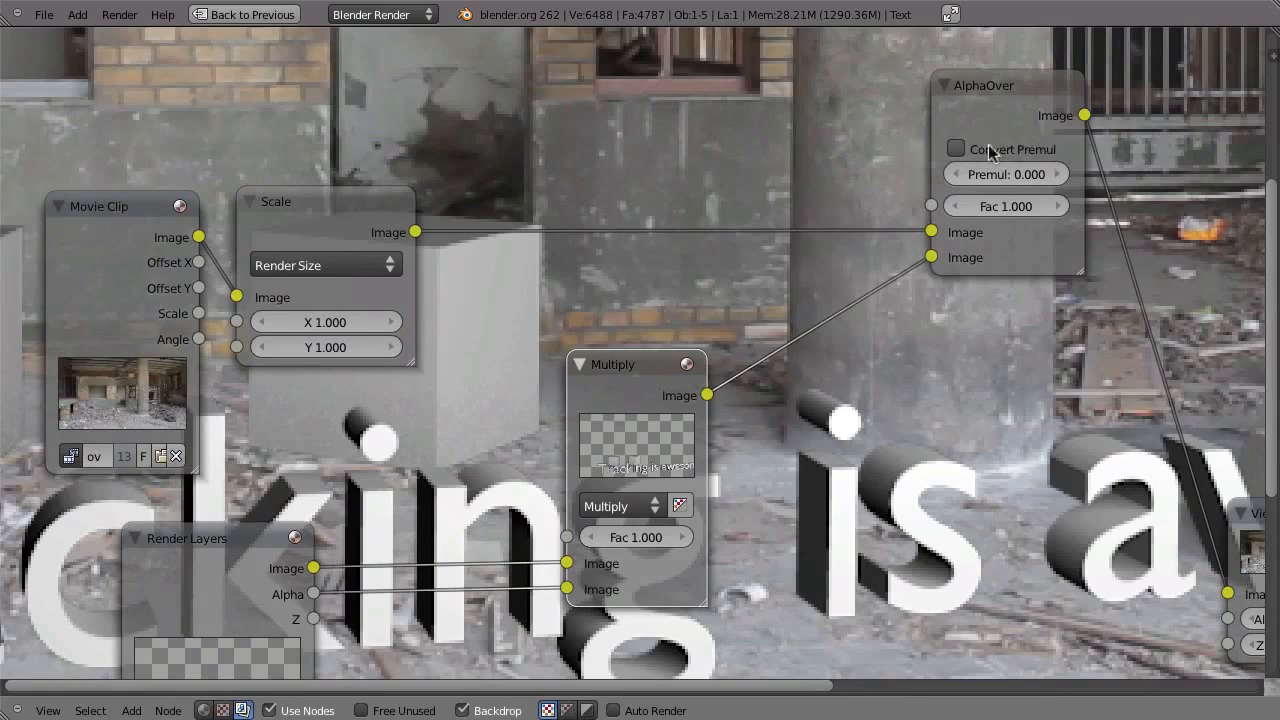
{"action": "left_click_drag", "start_coordinate": [958, 150], "coordinate": [967, 146]}
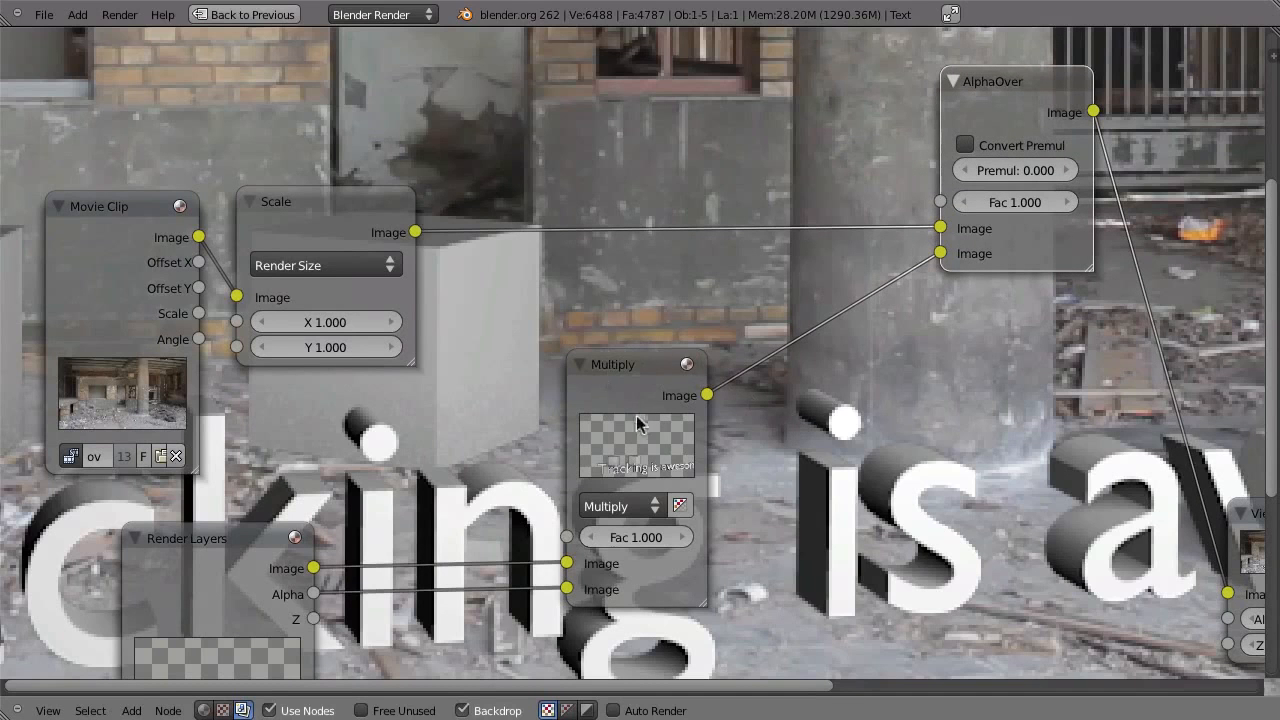
Delete the Multiply node while keeping Render Layers' Image output connected to AlphaOver
{"action": "left_click", "coordinate": [612, 396]}
{"action": "middle_click_drag", "start_coordinate": [775, 455], "coordinate": [748, 376]}
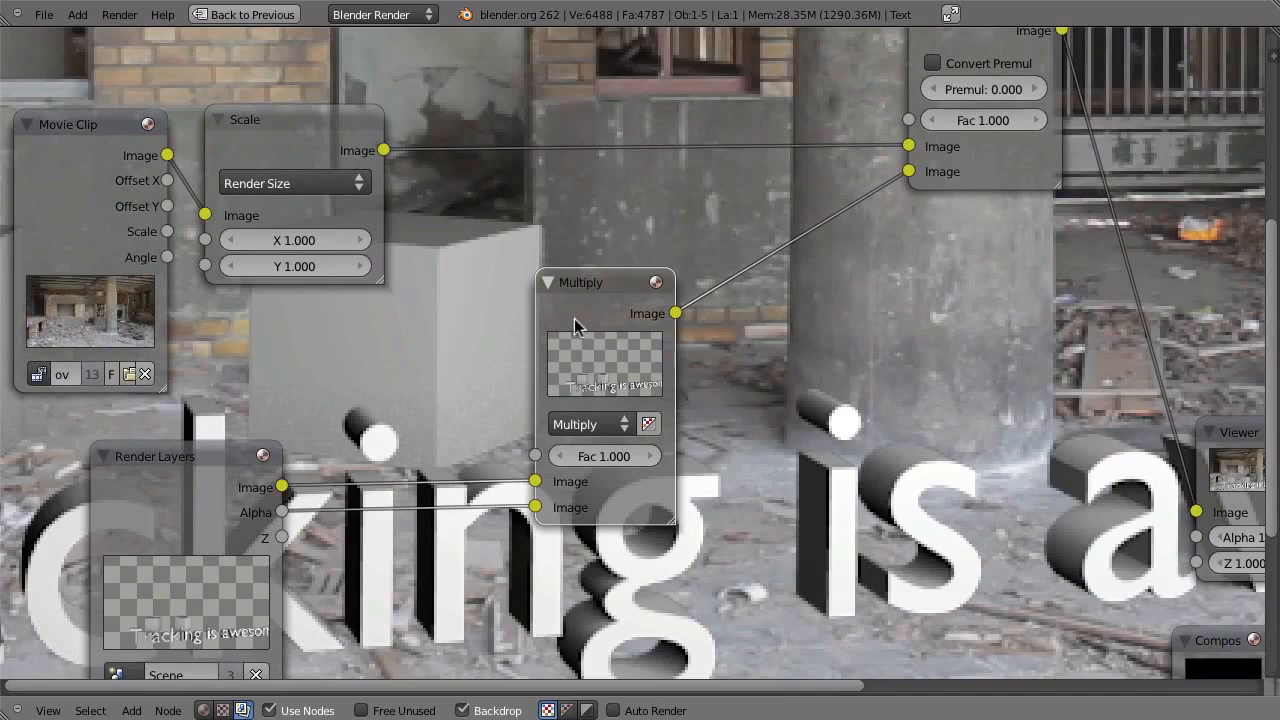
{"action": "key", "text": "ctrl+x"}
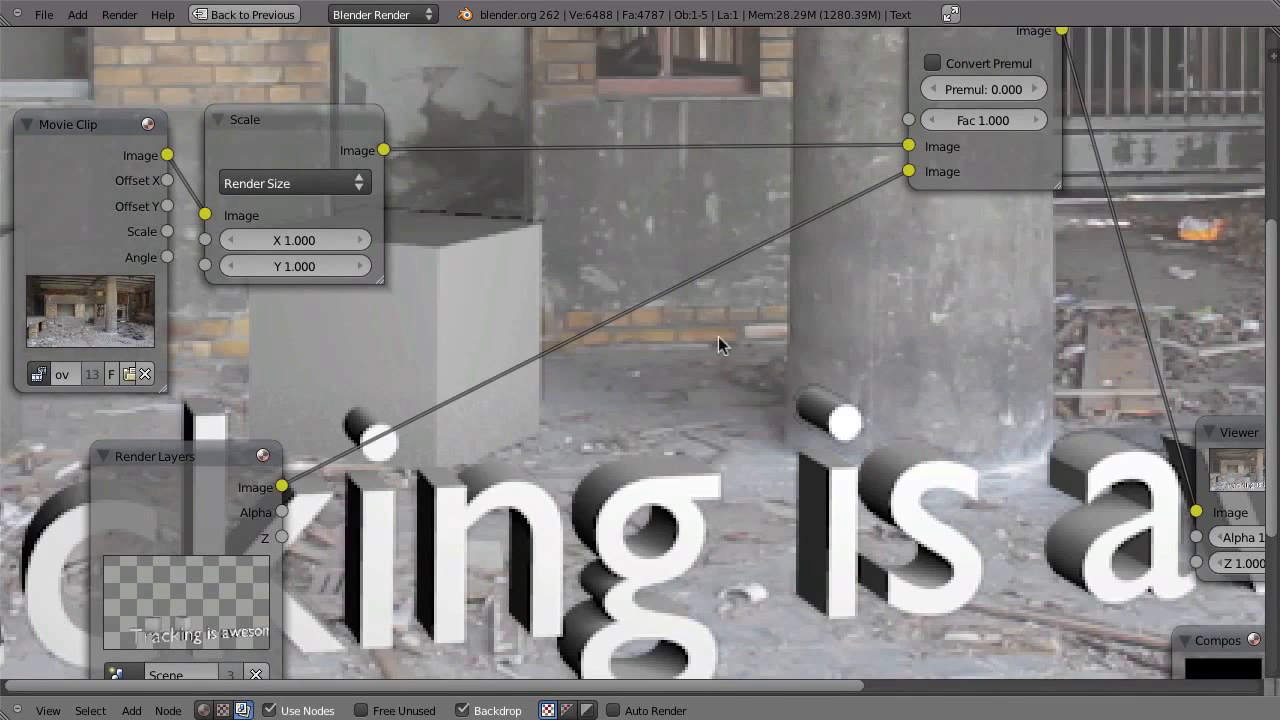
Add an Alpha Convert node set to Key to Premul and insert it into the link between Render Layers and AlphaOver
{"action": "key", "text": "shift+a"}
{"action": "mouse_move", "coordinate": [607, 434]}
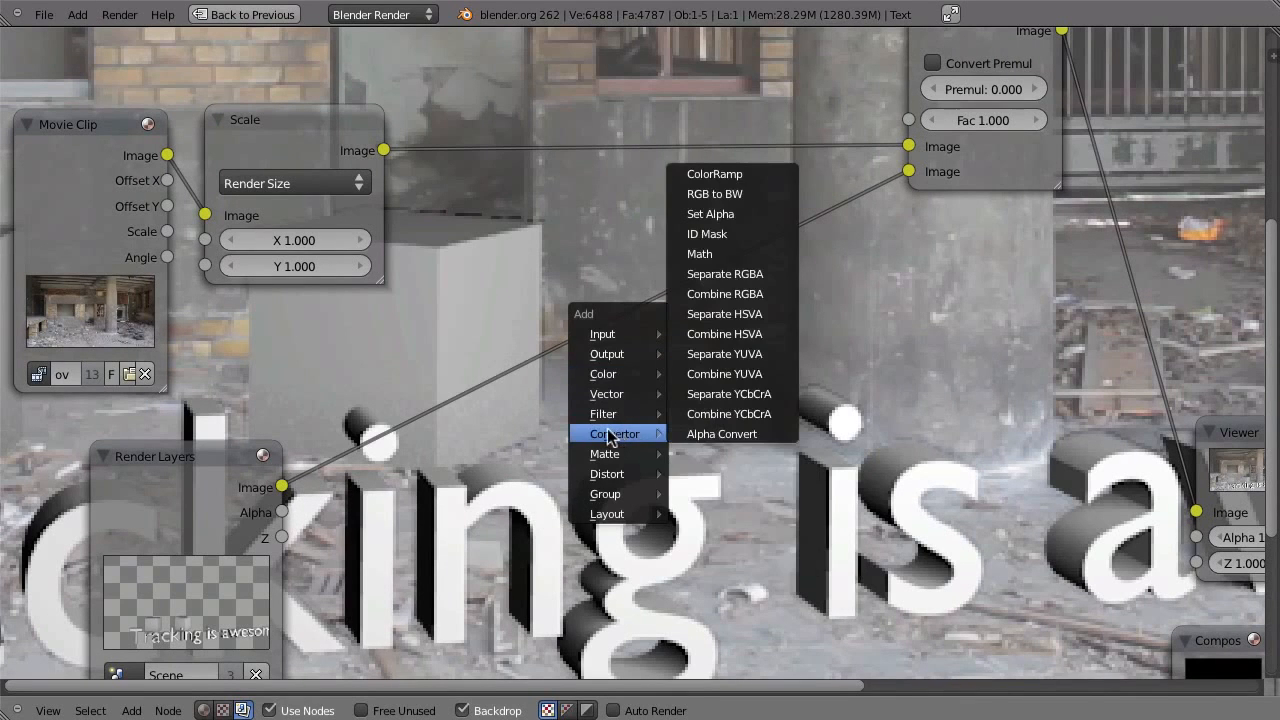
{"action": "left_click", "coordinate": [780, 434]}
{"action": "left_click", "coordinate": [731, 426]}
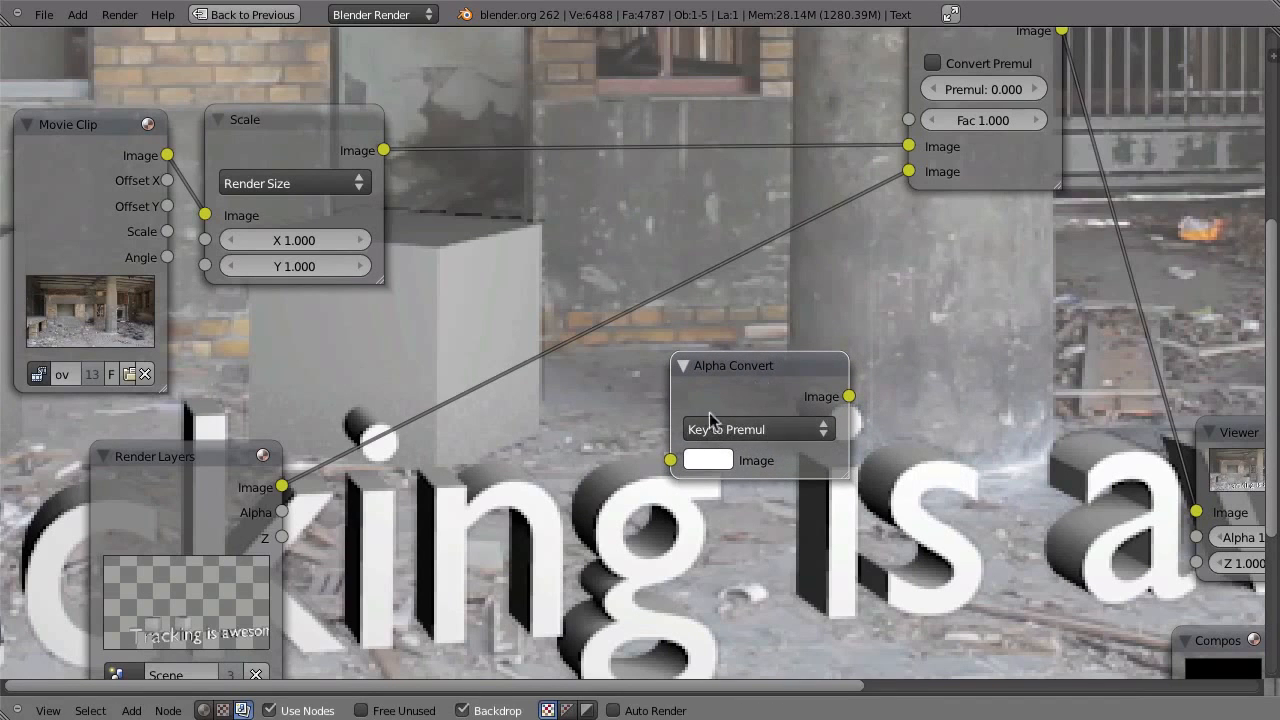
{"action": "middle_click_drag", "start_coordinate": [967, 181], "coordinate": [775, 393]}
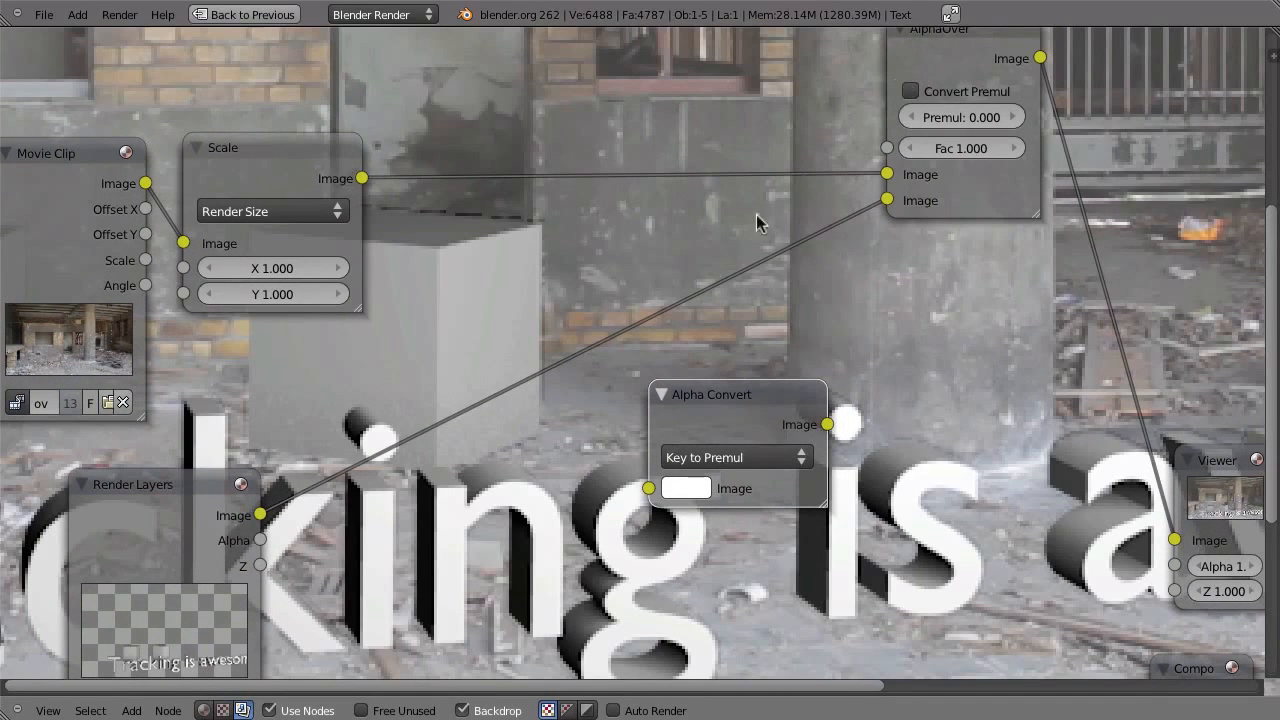
{"action": "left_click_drag", "start_coordinate": [728, 408], "coordinate": [624, 343]}
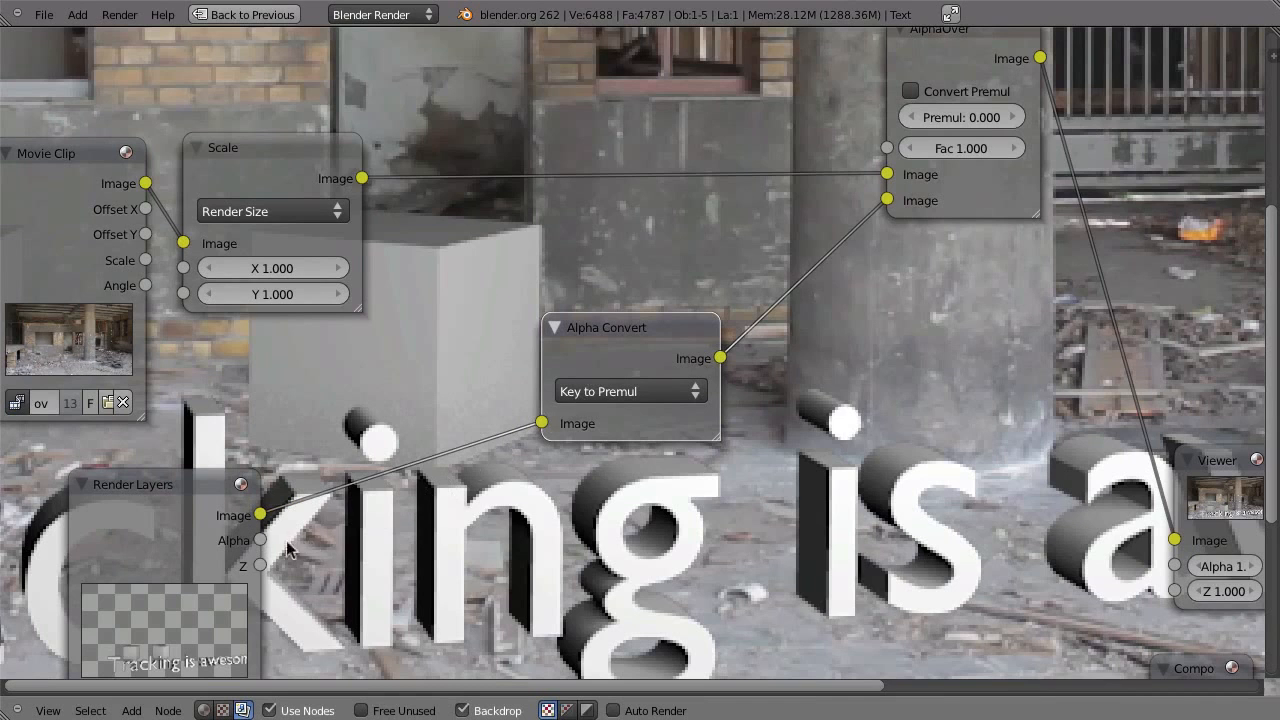
Preview the alpha and image outputs of Render Layers in the backdrop
{"action": "left_click", "coordinate": [190, 548], "text": "ctrl+shift"}
{"action": "left_click", "coordinate": [190, 548], "text": "ctrl+shift"}
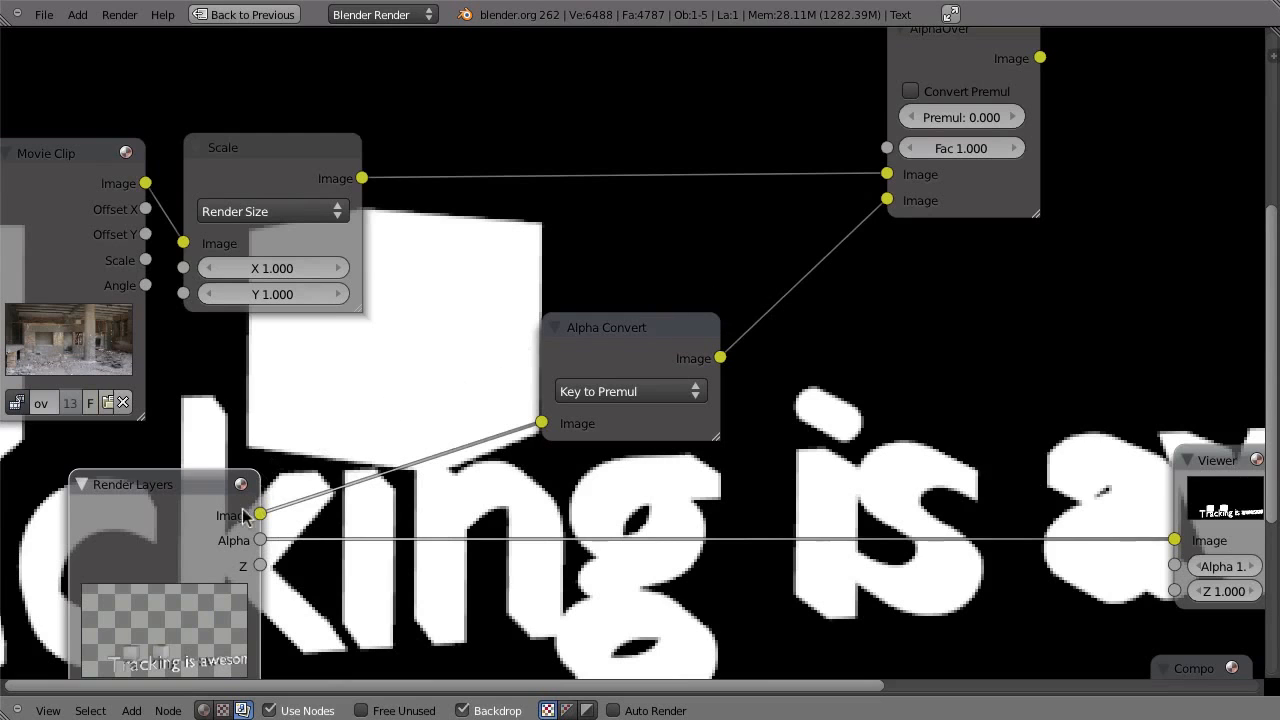
{"action": "left_click", "coordinate": [193, 541], "text": "ctrl+shift"}
{"action": "left_click", "coordinate": [199, 483], "text": "ctrl+shift"}
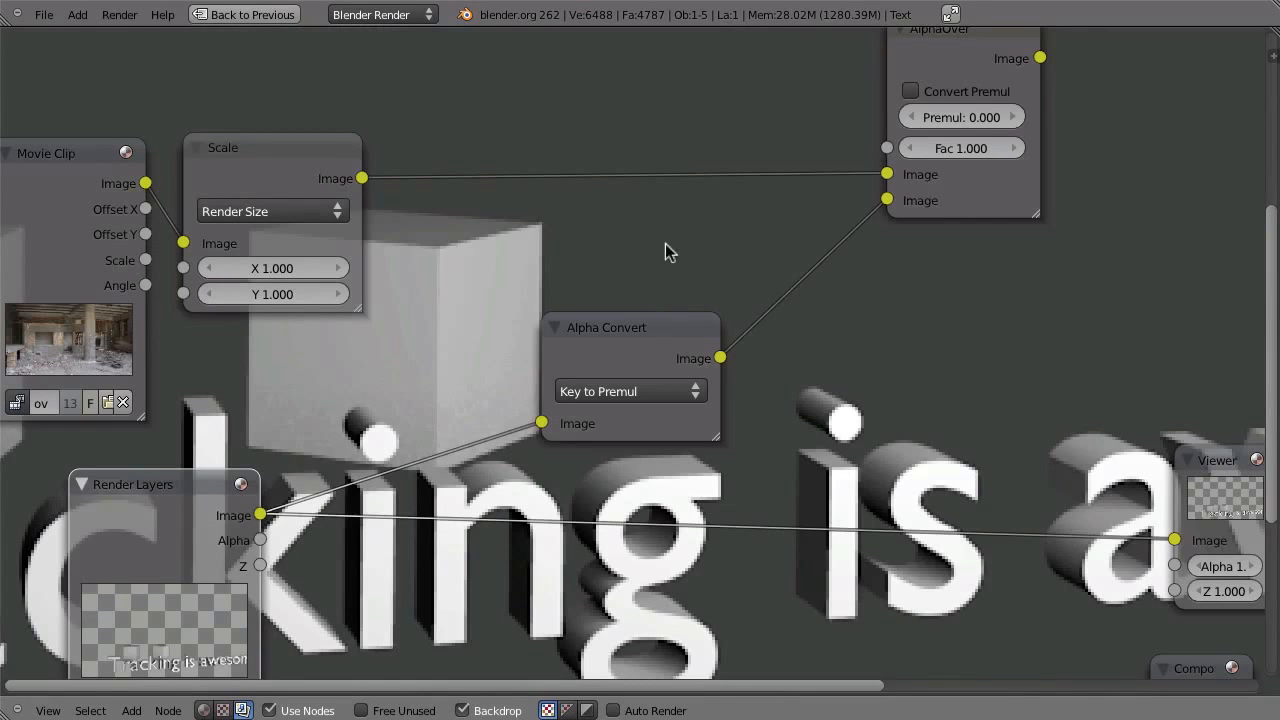
Delete the Alpha Convert node while keeping its link to AlphaOver, and examine the AlphaOver result in the backdrop
{"action": "middle_click_drag", "start_coordinate": [731, 248], "coordinate": [648, 305]}
{"action": "left_click", "coordinate": [559, 397], "text": "ctrl+shift"}
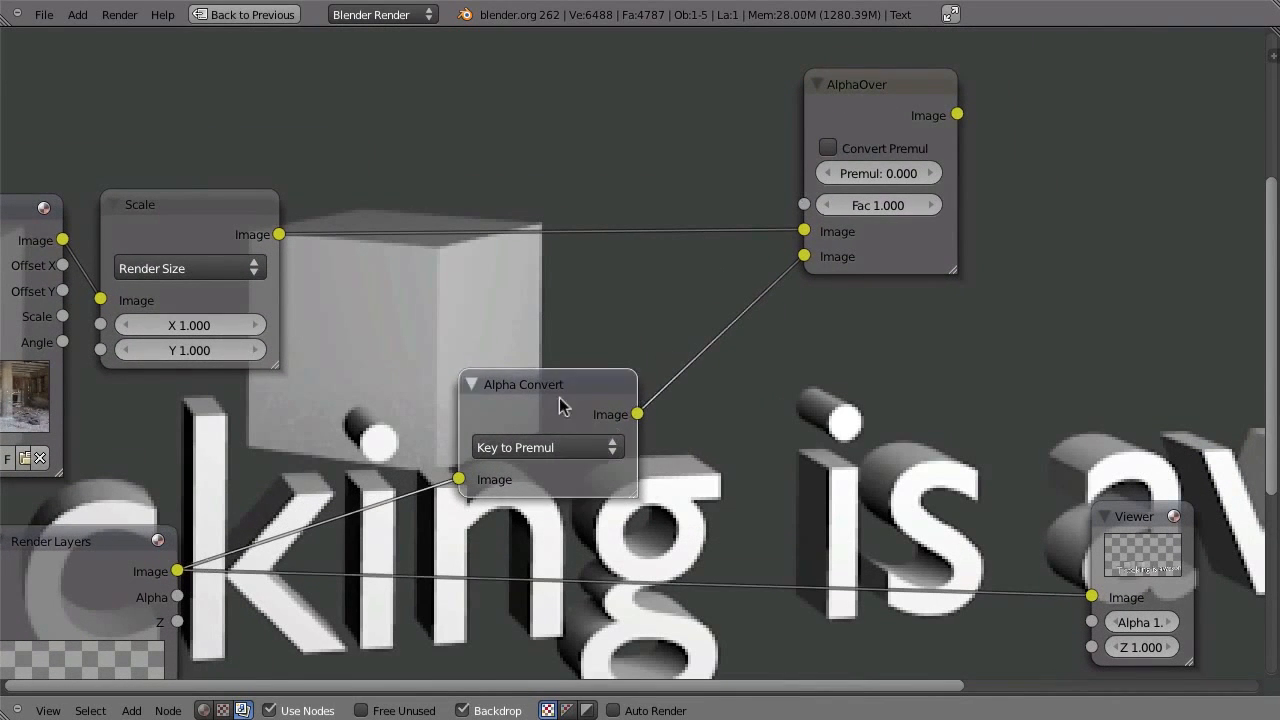
{"action": "key", "text": "ctrl+x"}
{"action": "left_click", "coordinate": [910, 80], "text": "ctrl+shift"}
{"action": "middle_click_drag", "start_coordinate": [694, 272], "coordinate": [735, 408], "text": "alt"}
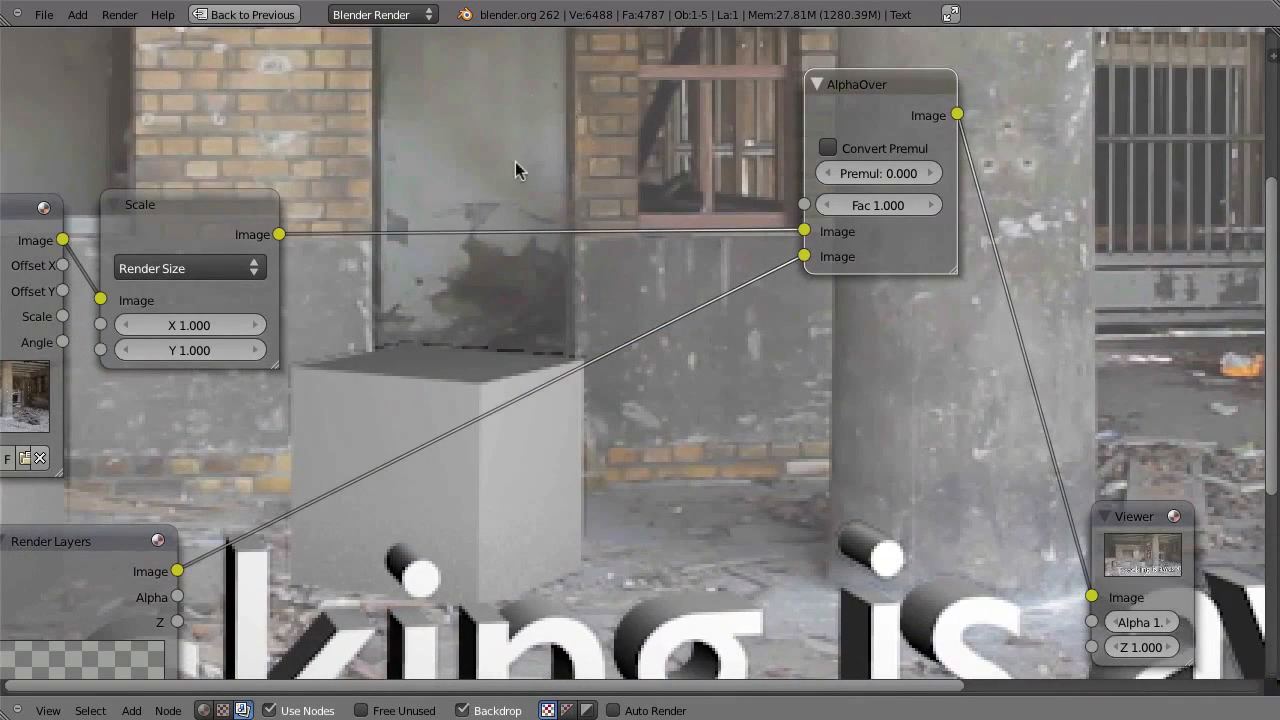
Restore the multi-editor layout and set the World's horizon color to black
{"action": "key", "text": "ctrl+Up"}
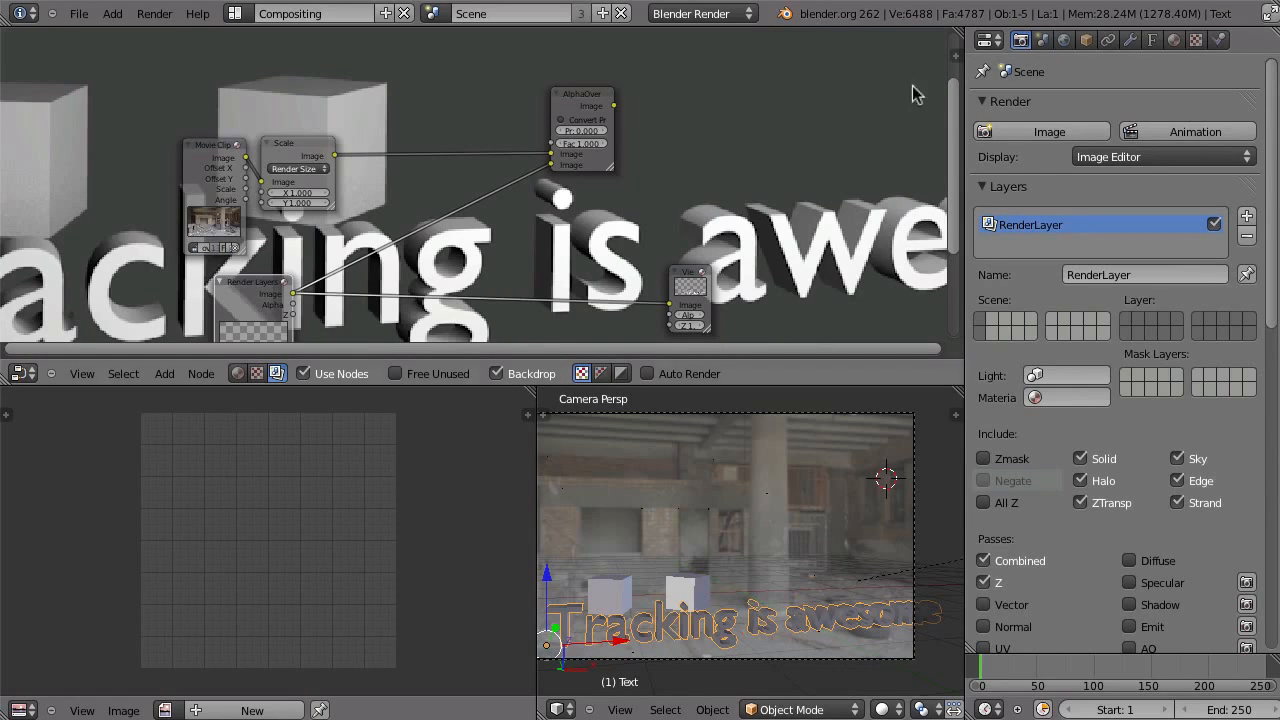
{"action": "left_click", "coordinate": [1063, 40]}
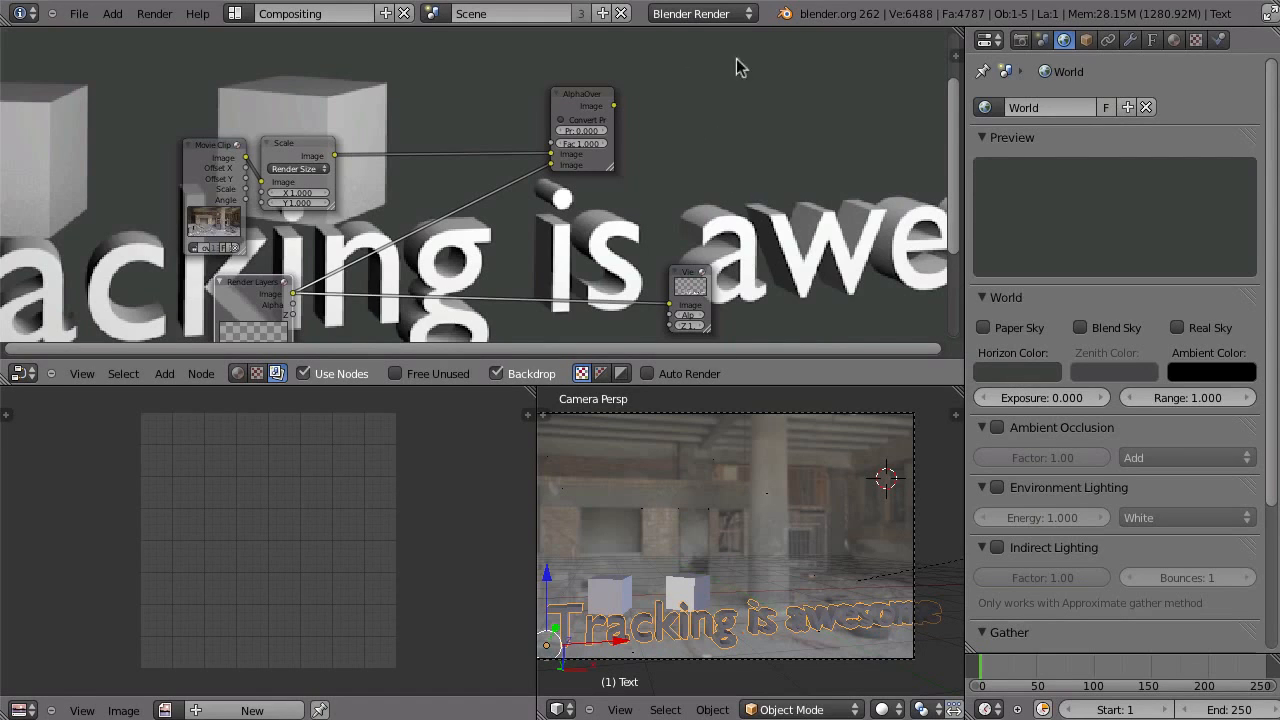
{"action": "left_click", "coordinate": [1025, 378]}
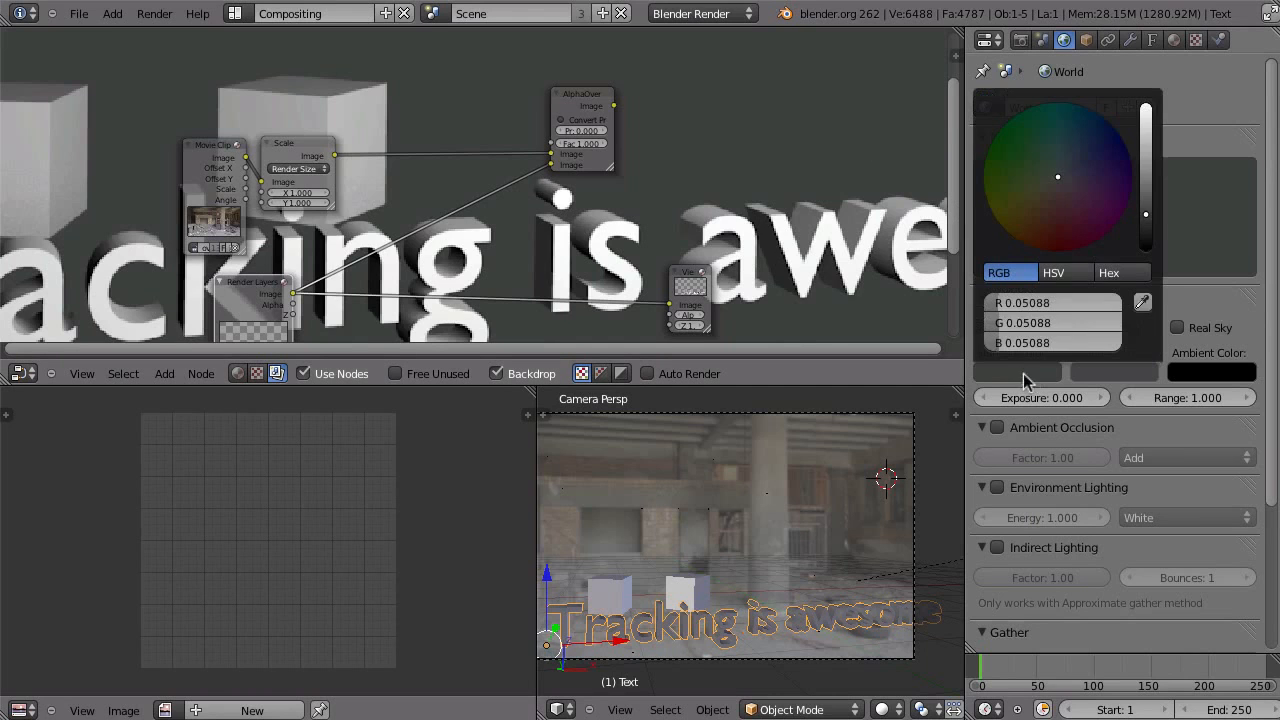
{"action": "left_click_drag", "start_coordinate": [1145, 214], "coordinate": [1182, 375]}
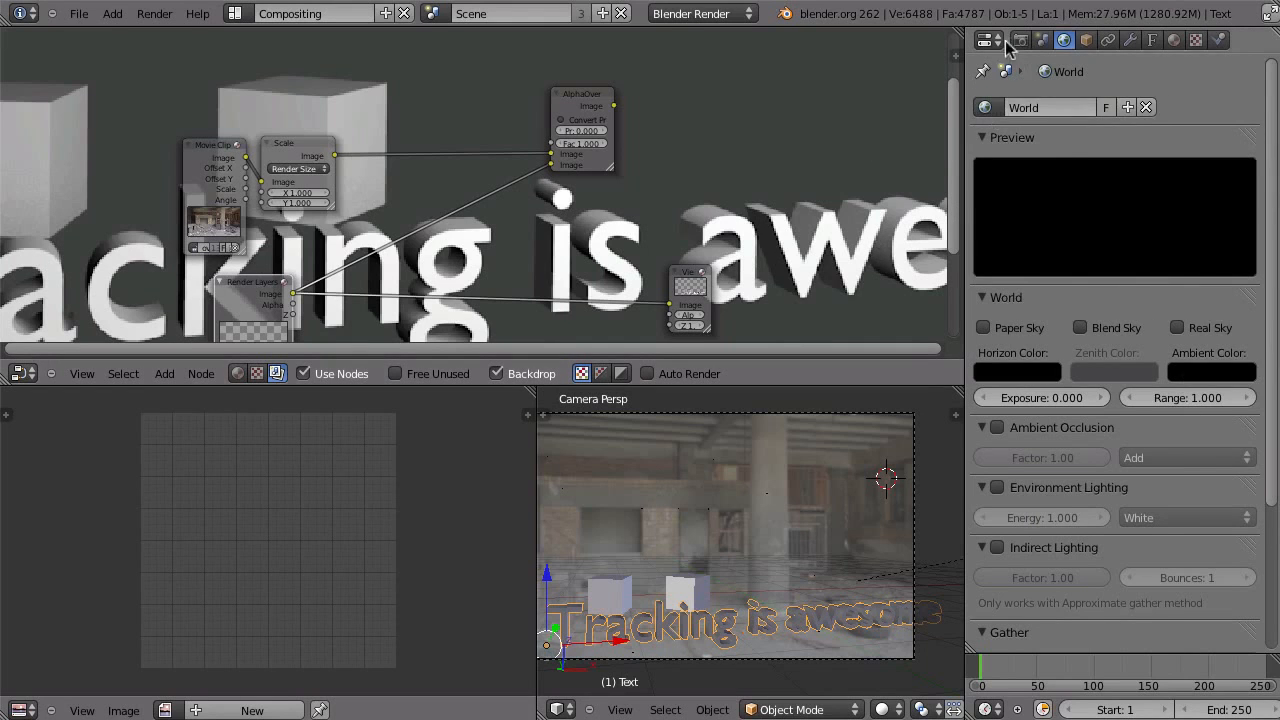
Render the image again and preview the AlphaOver result in the backdrop
{"action": "left_click", "coordinate": [1020, 39]}
{"action": "left_click", "coordinate": [1025, 132]}
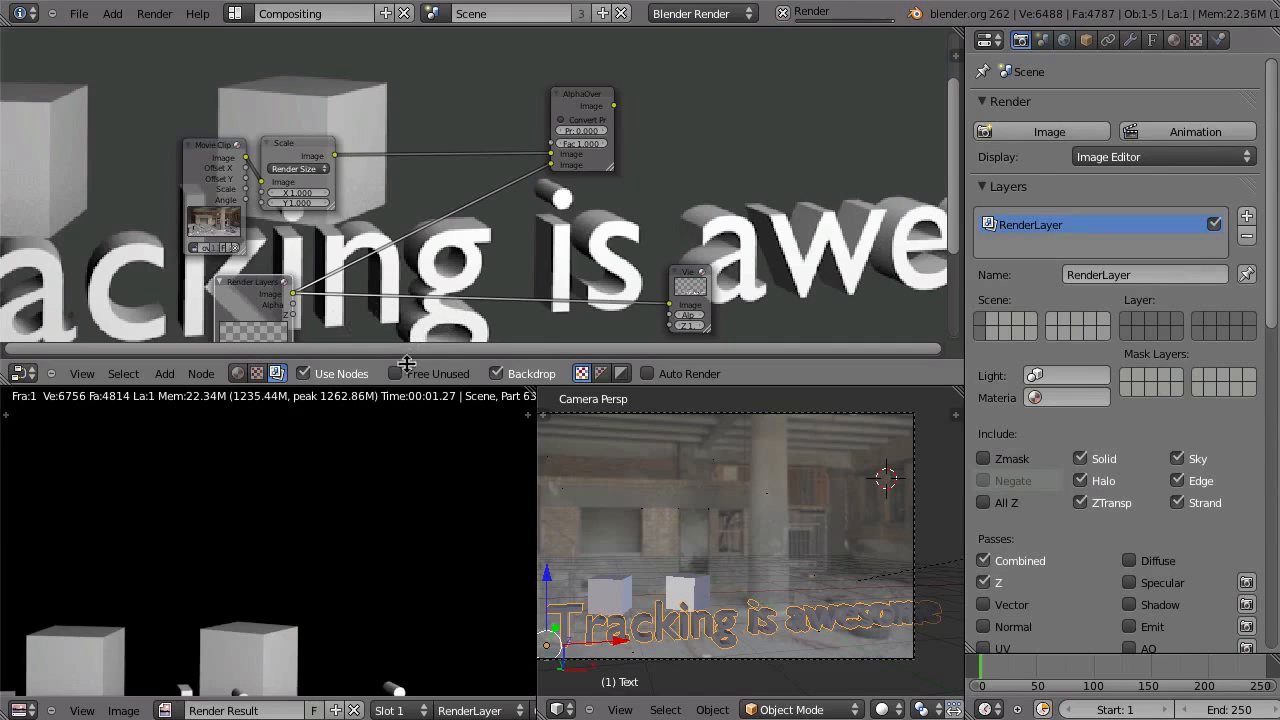
{"action": "left_click", "coordinate": [573, 98], "text": "ctrl+shift"}
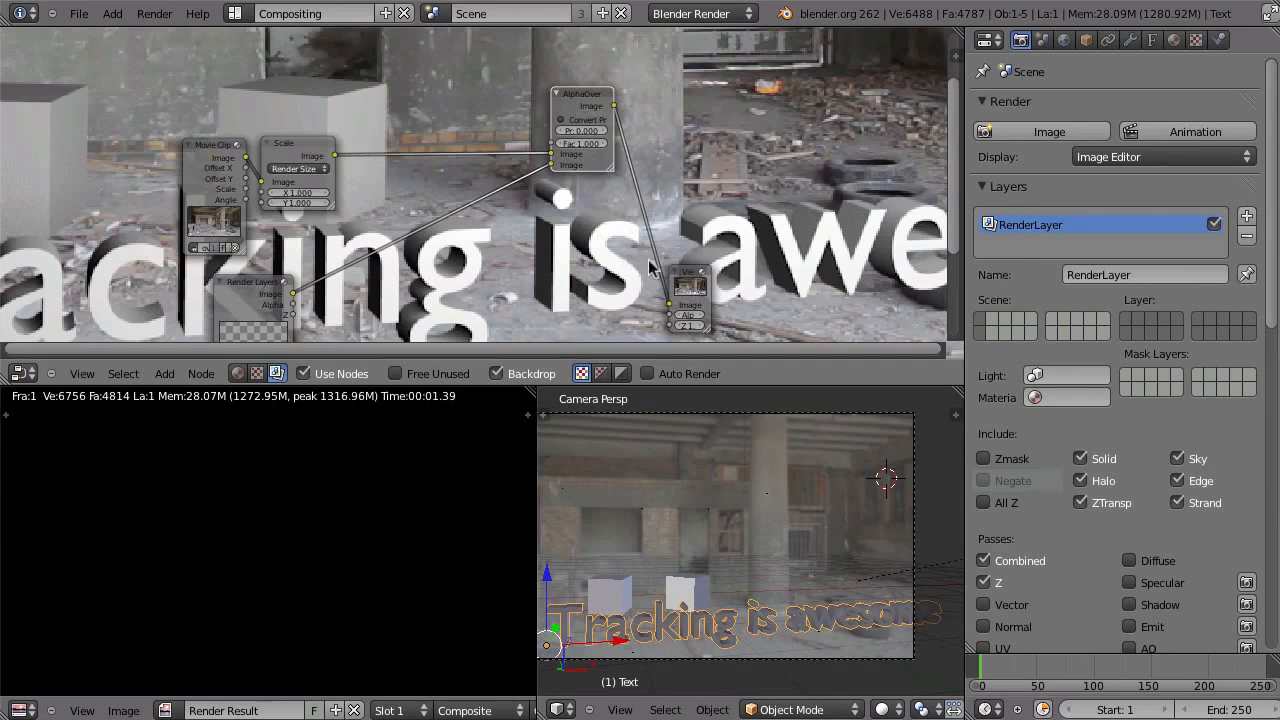
Set the World's horizon color to bright magenta and render the image again
{"action": "scroll", "coordinate": [1087, 456], "scroll_direction": "down", "scroll_amount": 5}
{"action": "scroll", "coordinate": [1087, 456], "scroll_direction": "down", "scroll_amount": 8}
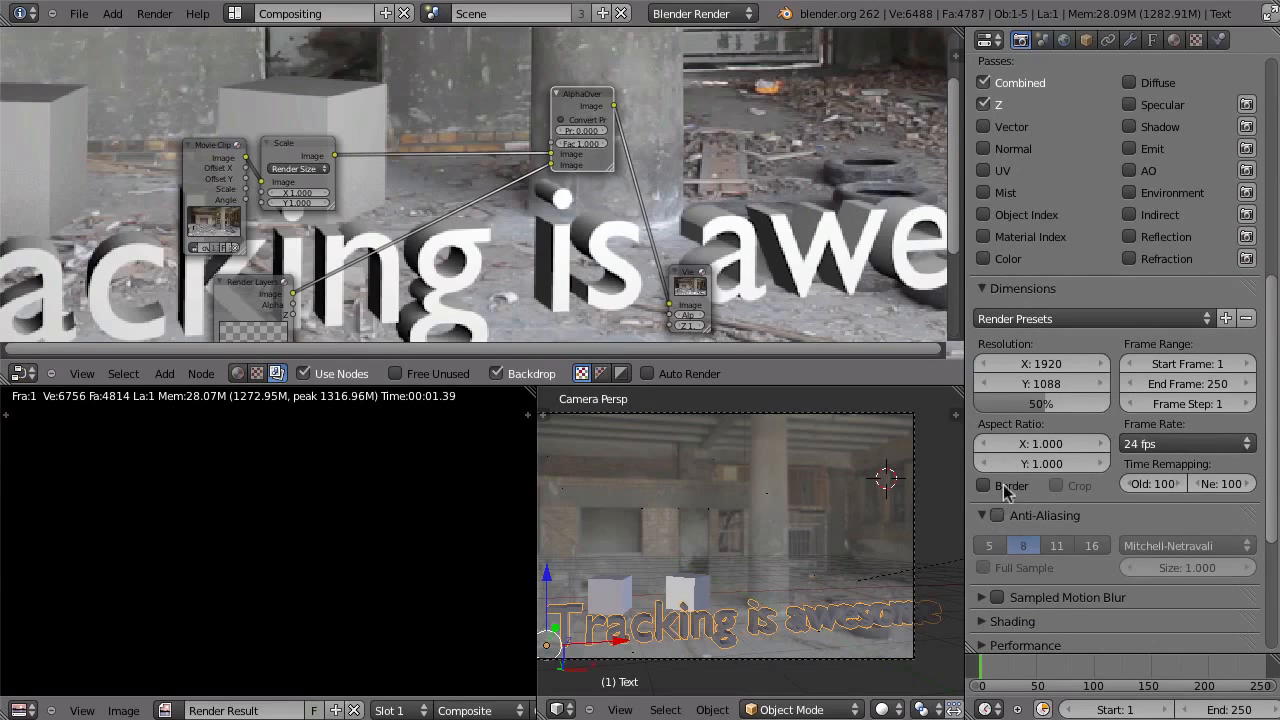
{"action": "scroll", "coordinate": [1080, 166], "scroll_direction": "up", "scroll_amount": 12}
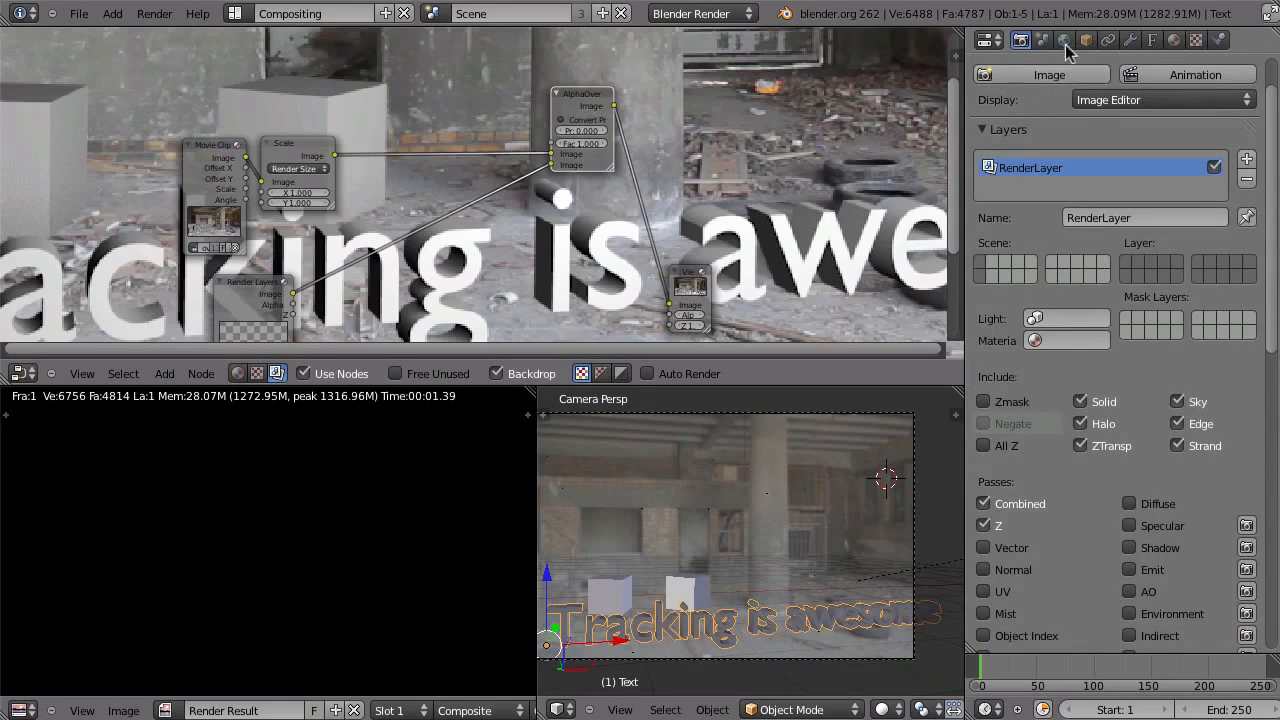
{"action": "left_click", "coordinate": [1065, 43]}
{"action": "left_click", "coordinate": [1039, 370]}
{"action": "left_click_drag", "start_coordinate": [1143, 195], "coordinate": [1146, 108]}
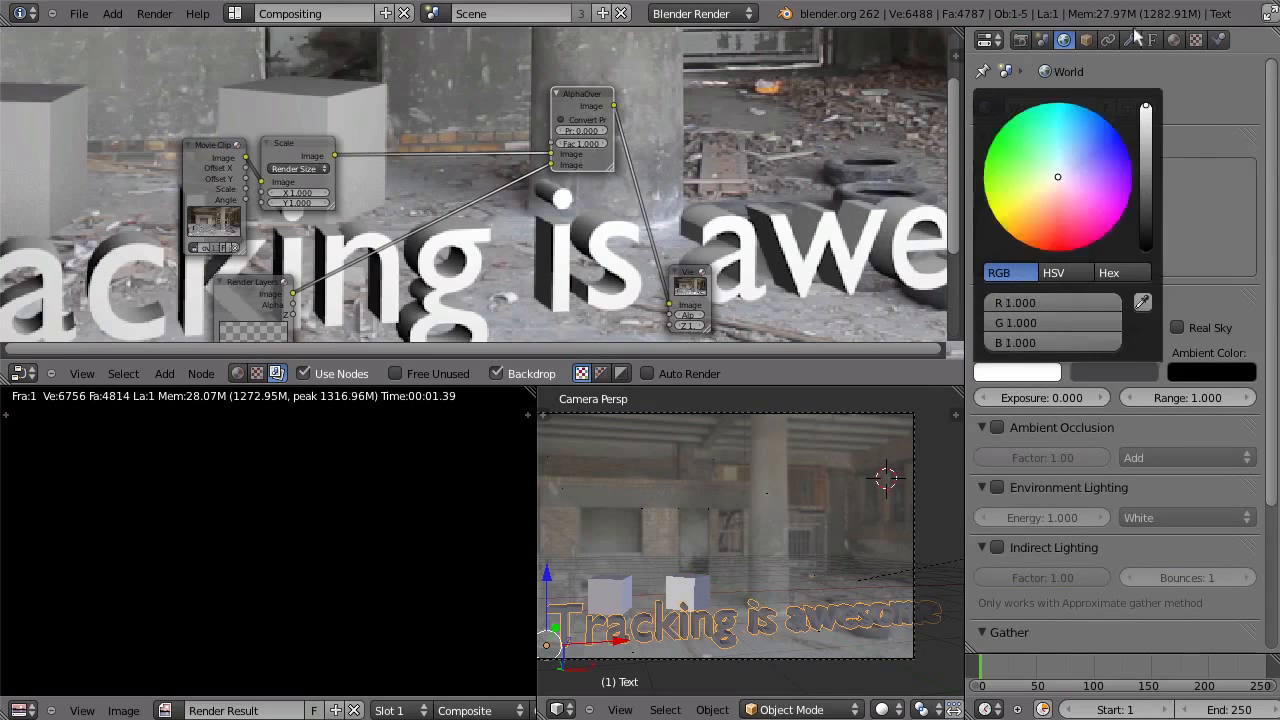
{"action": "left_click", "coordinate": [1032, 372]}
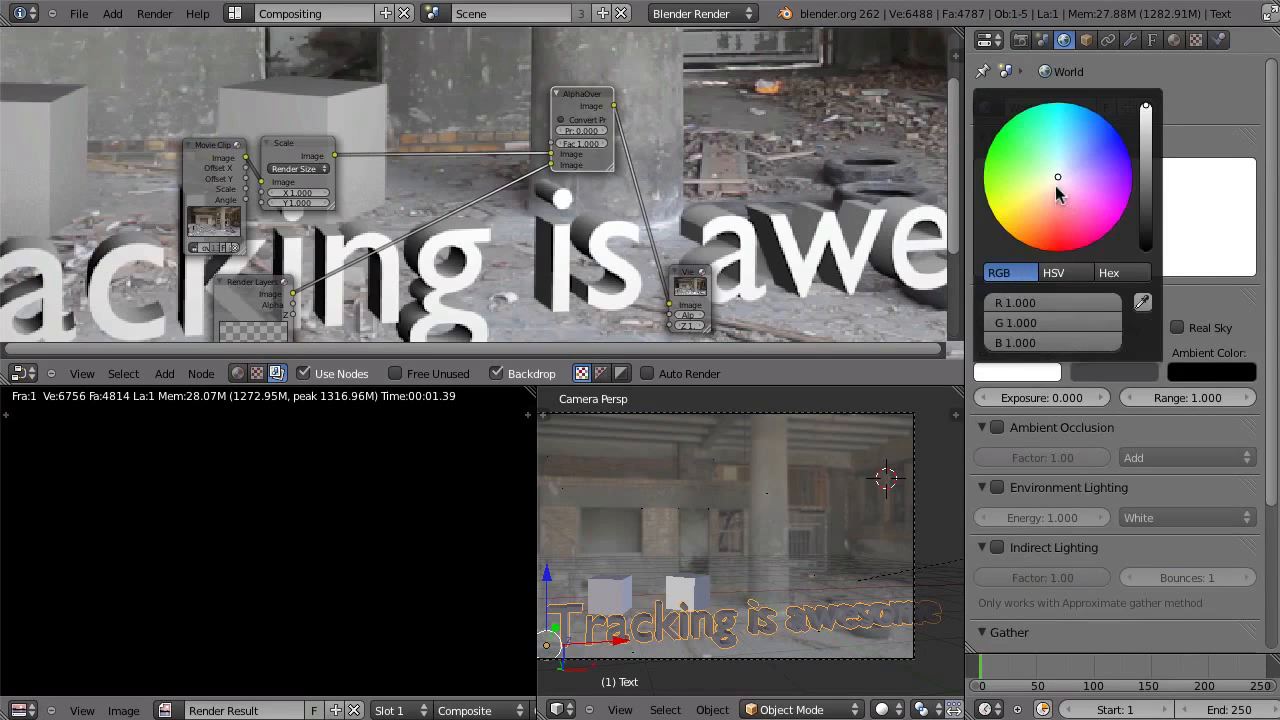
{"action": "left_click_drag", "start_coordinate": [1057, 187], "coordinate": [1260, 305]}
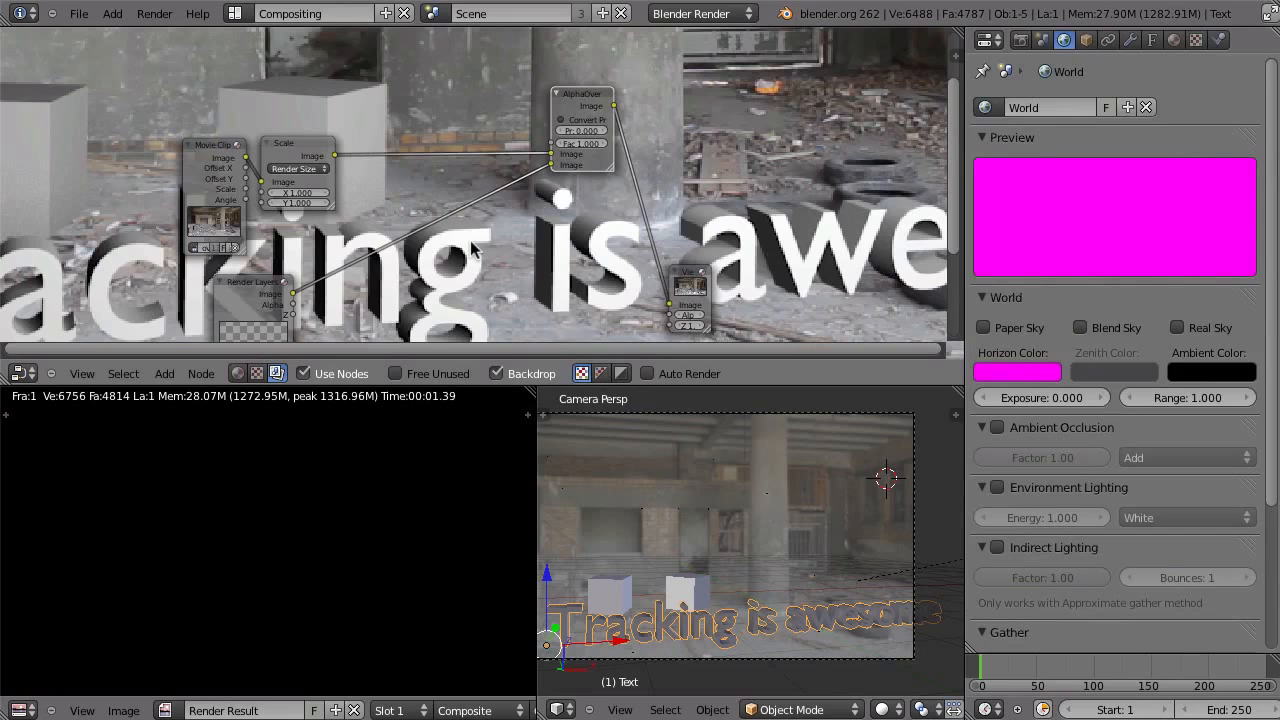
{"action": "key", "text": "F12"}
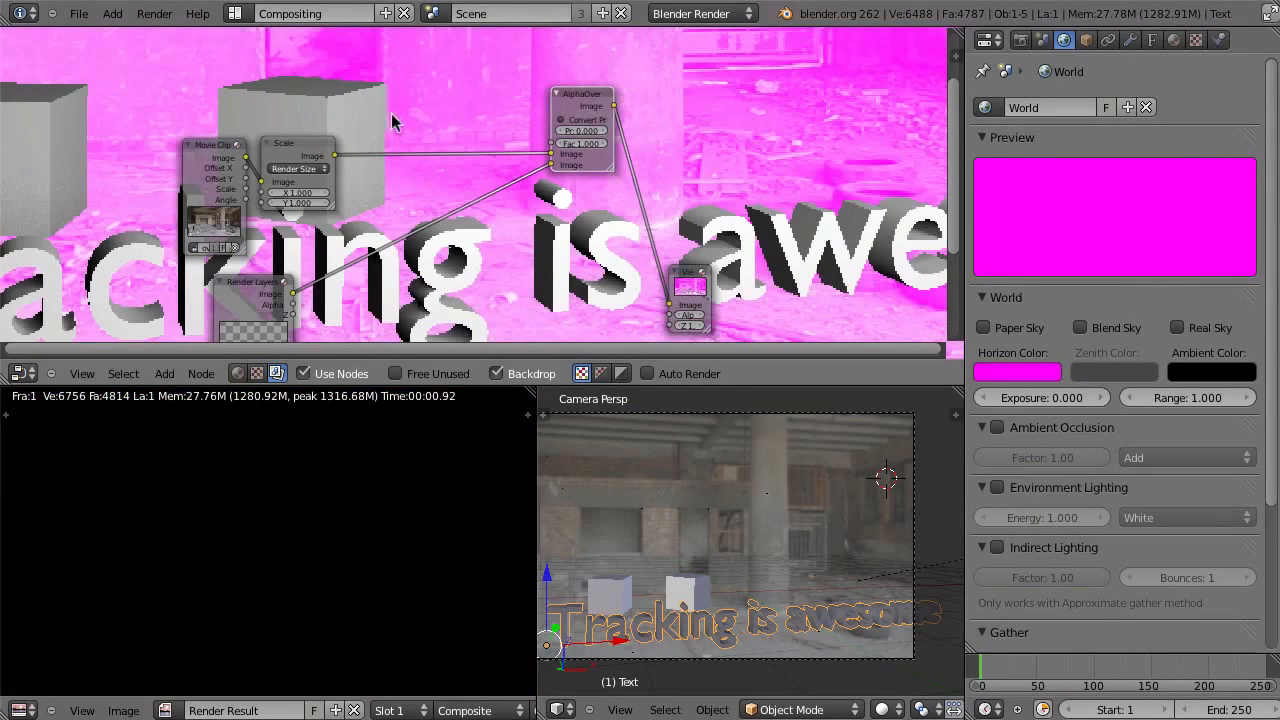
Turn on Convert Premultiplied in the AlphaOver node and compare the raw Render Layers image with the AlphaOver result in the backdrop
{"action": "key", "text": "ctrl+Up"}
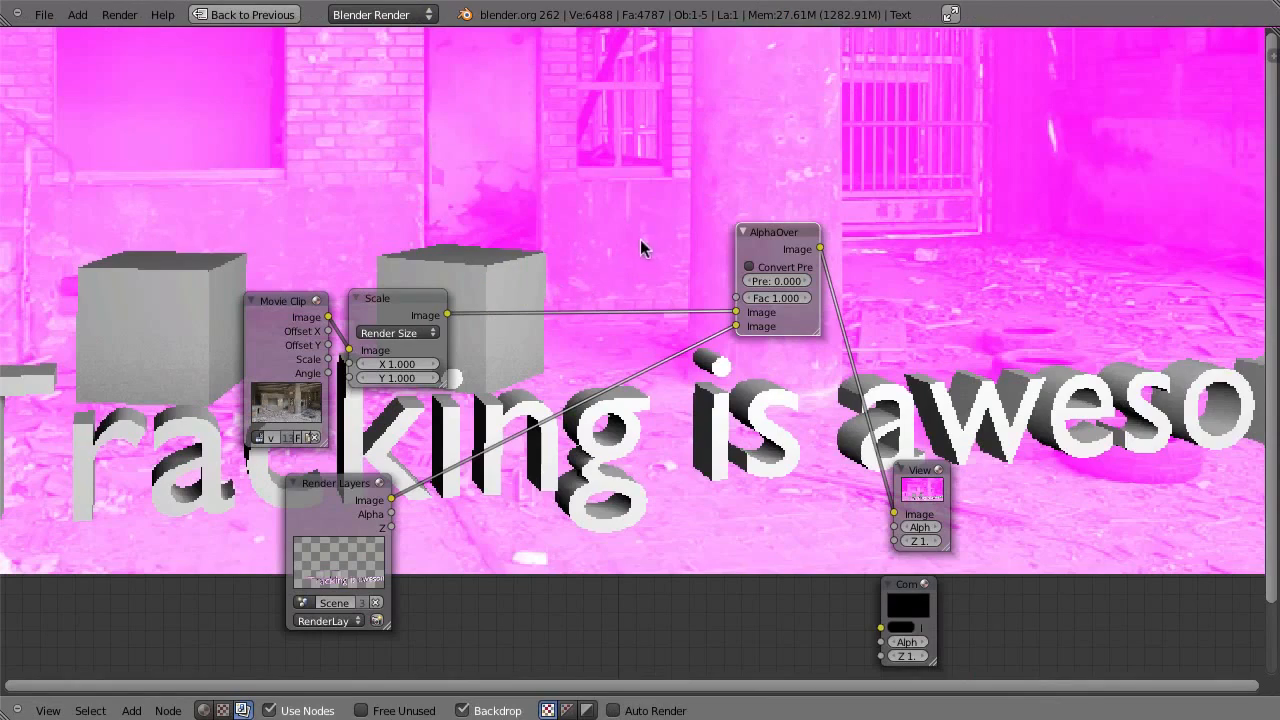
{"action": "middle_click_drag", "start_coordinate": [645, 245], "coordinate": [637, 437], "text": "alt"}
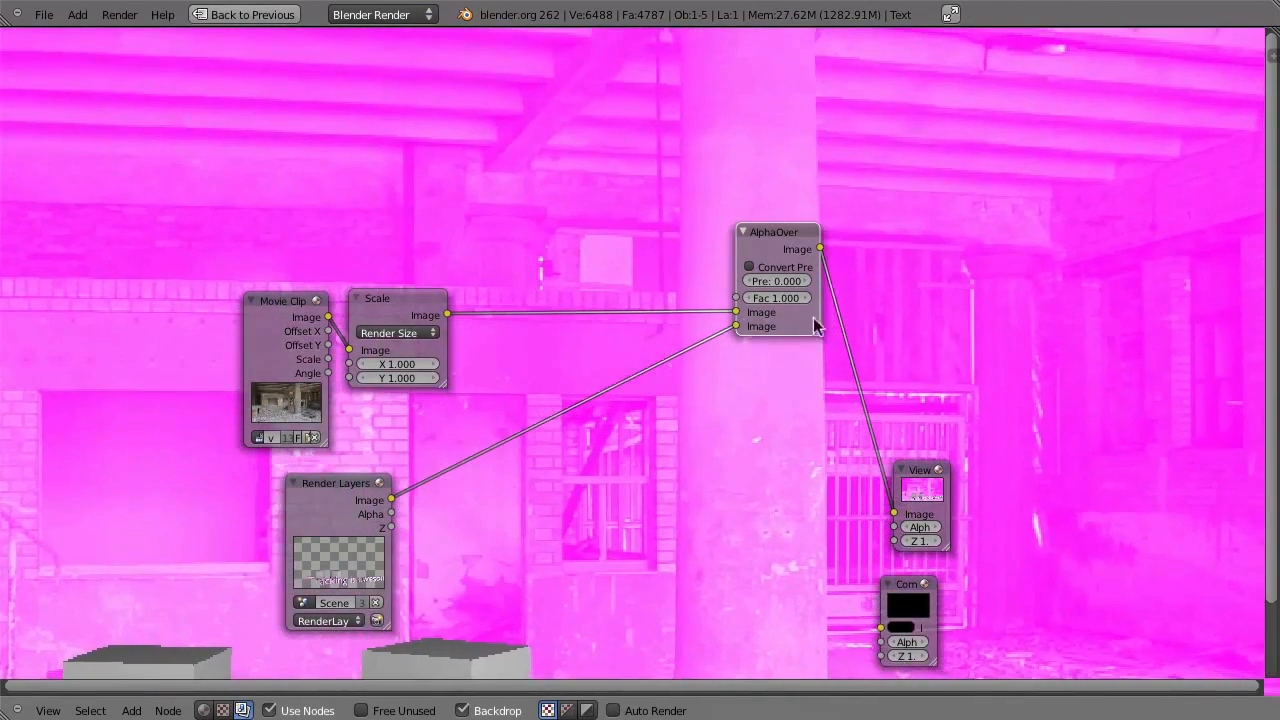
{"action": "left_click", "coordinate": [749, 267]}
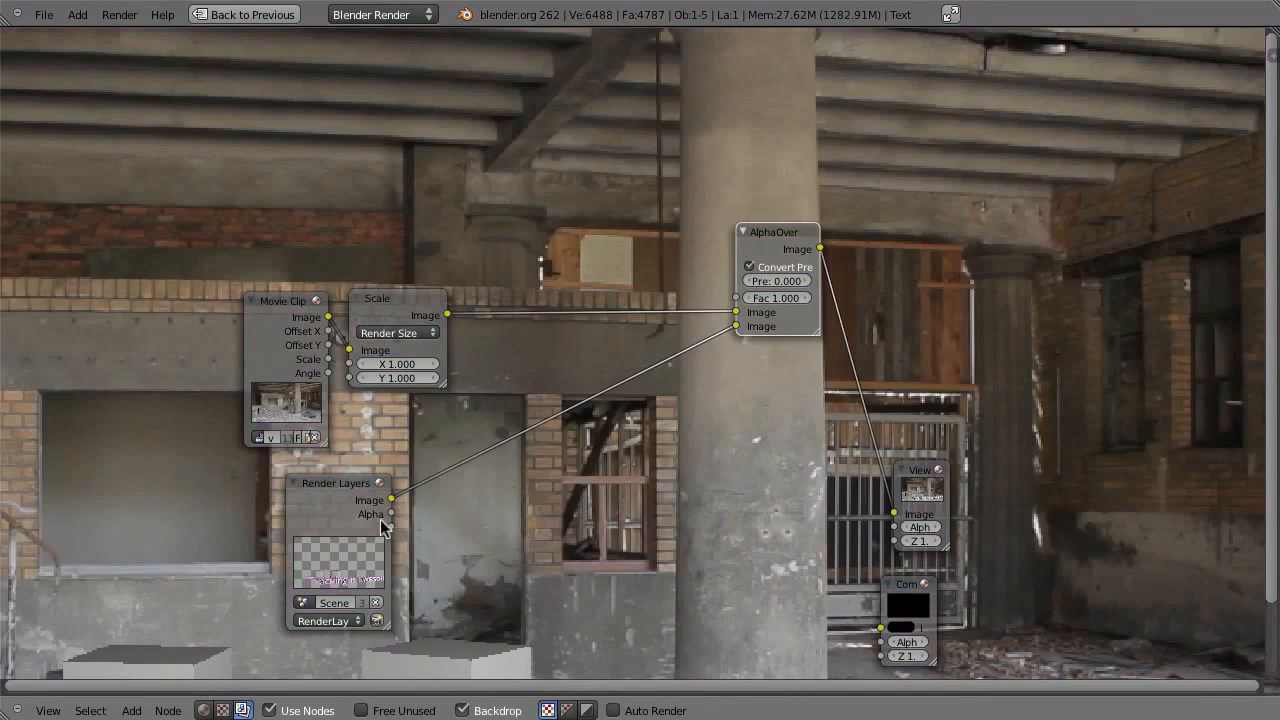
{"action": "left_click", "coordinate": [340, 512], "text": "ctrl+shift"}
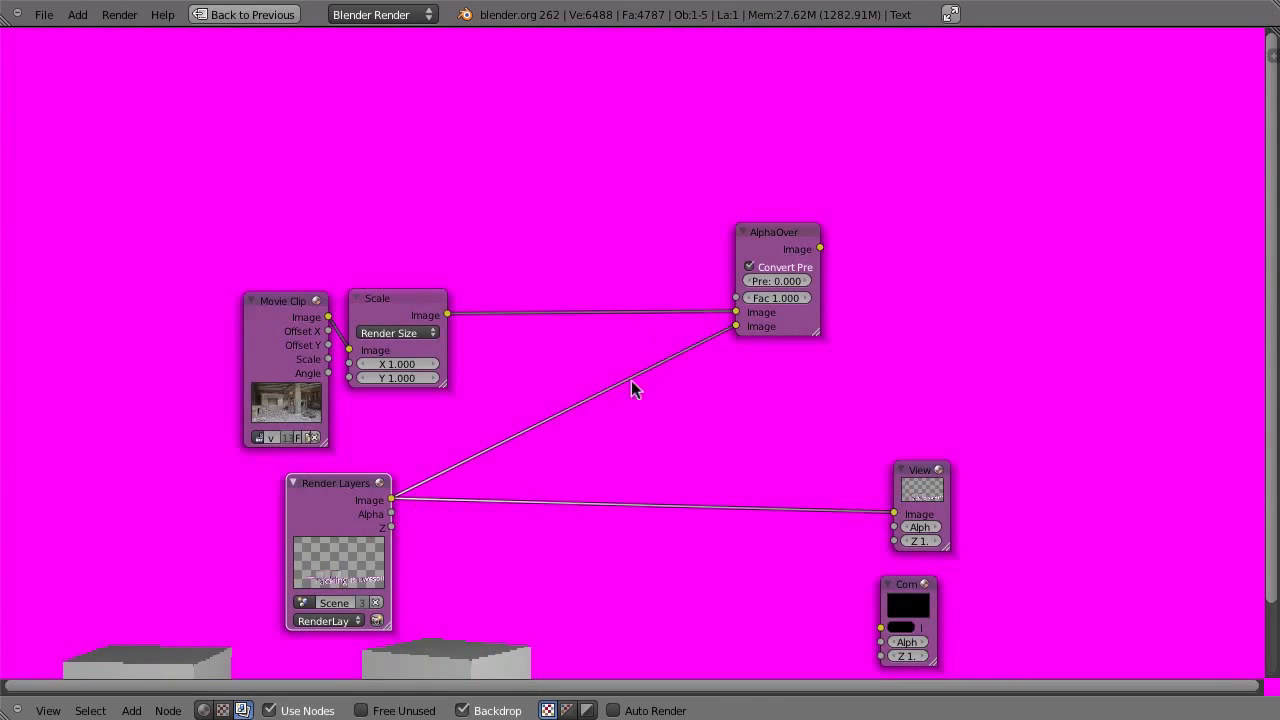
{"action": "left_click", "coordinate": [785, 231], "text": "ctrl+shift"}
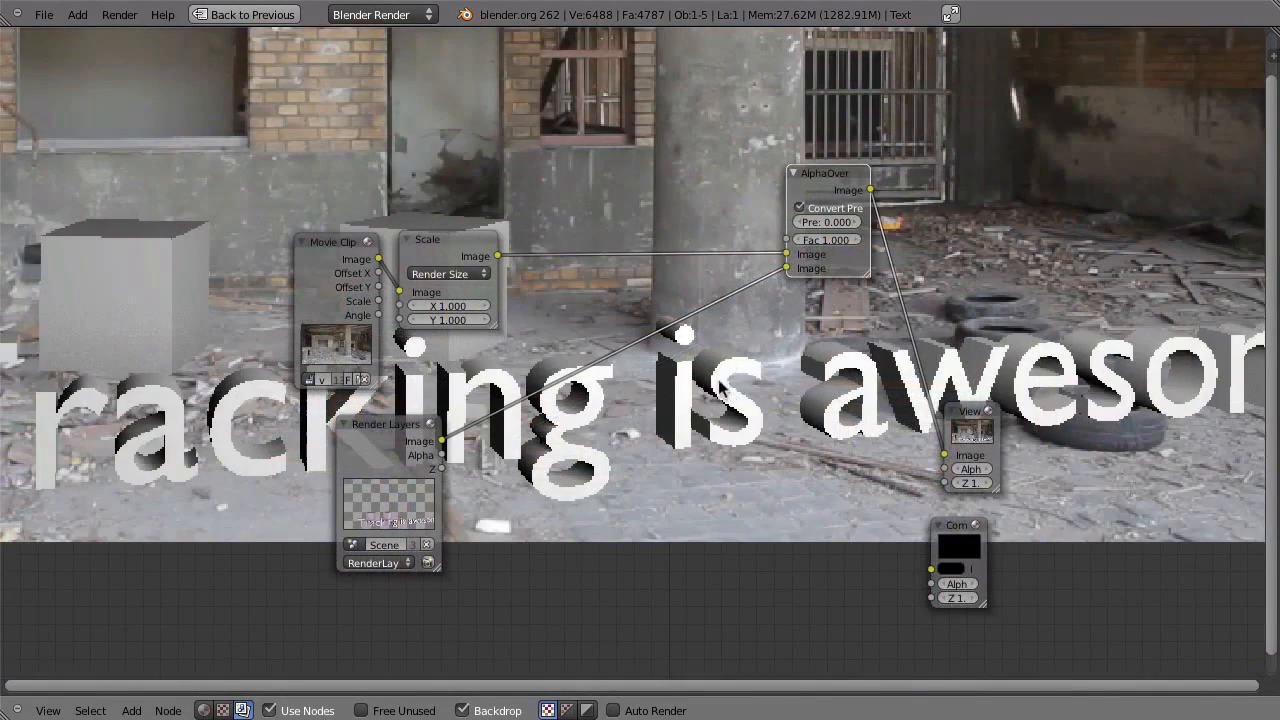
Preview the Render Layers alpha channel in the backdrop and examine the edges of the letters up close
{"action": "key", "text": "alt+v"}
{"action": "key", "text": "alt+v"}
{"action": "key", "text": "alt+v"}
{"action": "key", "text": "alt+v"}
{"action": "middle_click_drag", "start_coordinate": [896, 610], "coordinate": [620, 352], "text": "alt"}
{"action": "left_click", "coordinate": [393, 461], "text": "ctrl+shift"}
{"action": "left_click", "coordinate": [393, 461], "text": "ctrl+shift"}
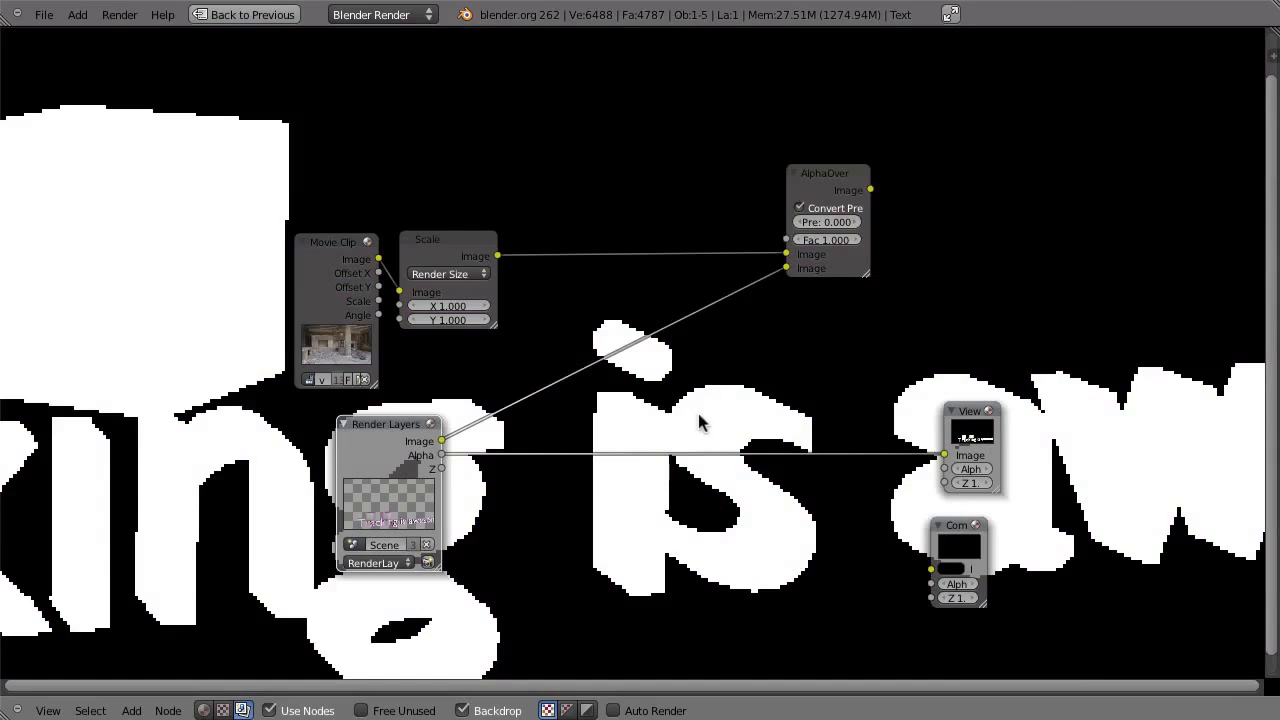
Restore the multi-editor layout, enable Anti-Aliasing in the render settings and render the image again
{"action": "key", "text": "ctrl+Up"}
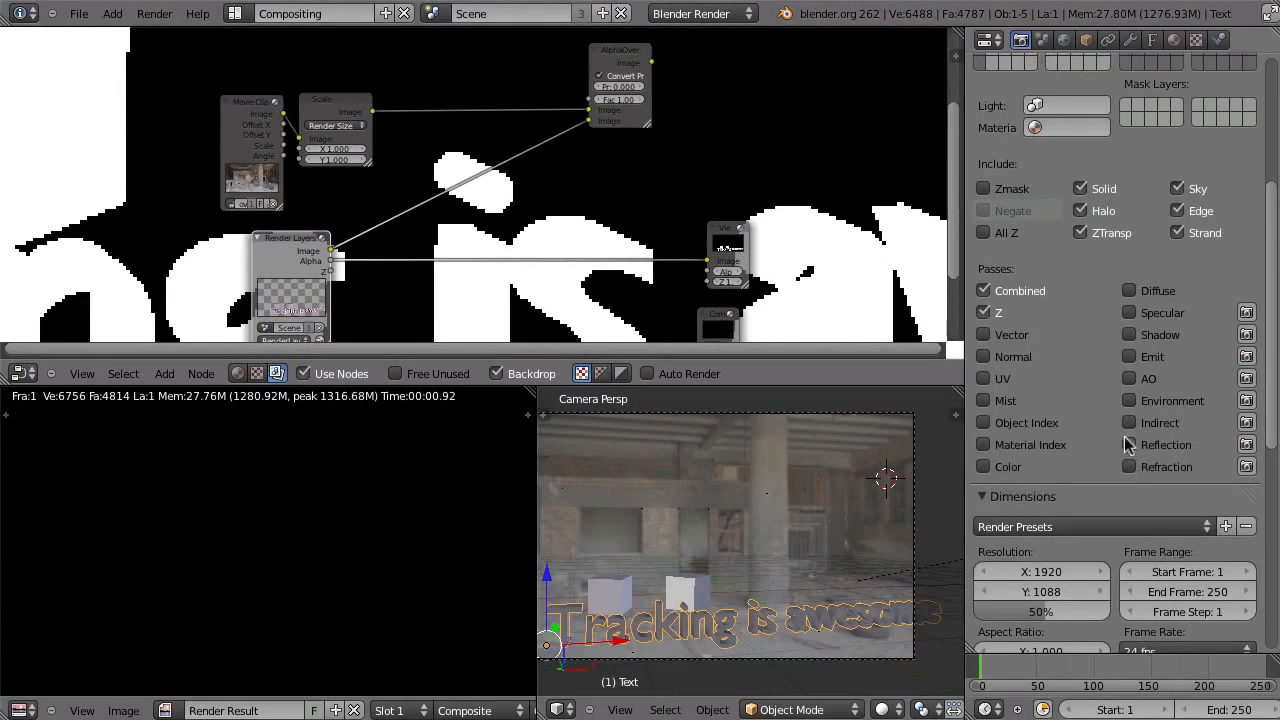
{"action": "scroll", "coordinate": [1105, 297], "scroll_direction": "down", "scroll_amount": 8}
{"action": "left_click", "coordinate": [997, 434]}
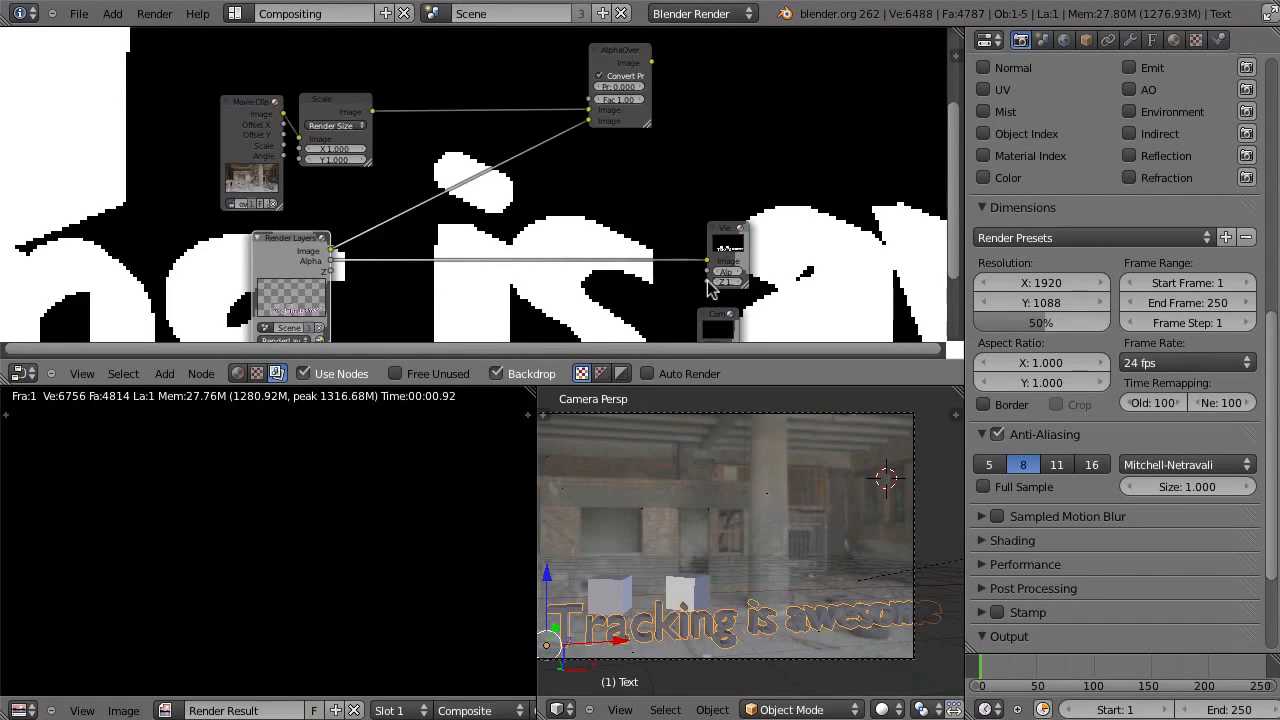
{"action": "key", "text": "F12"}
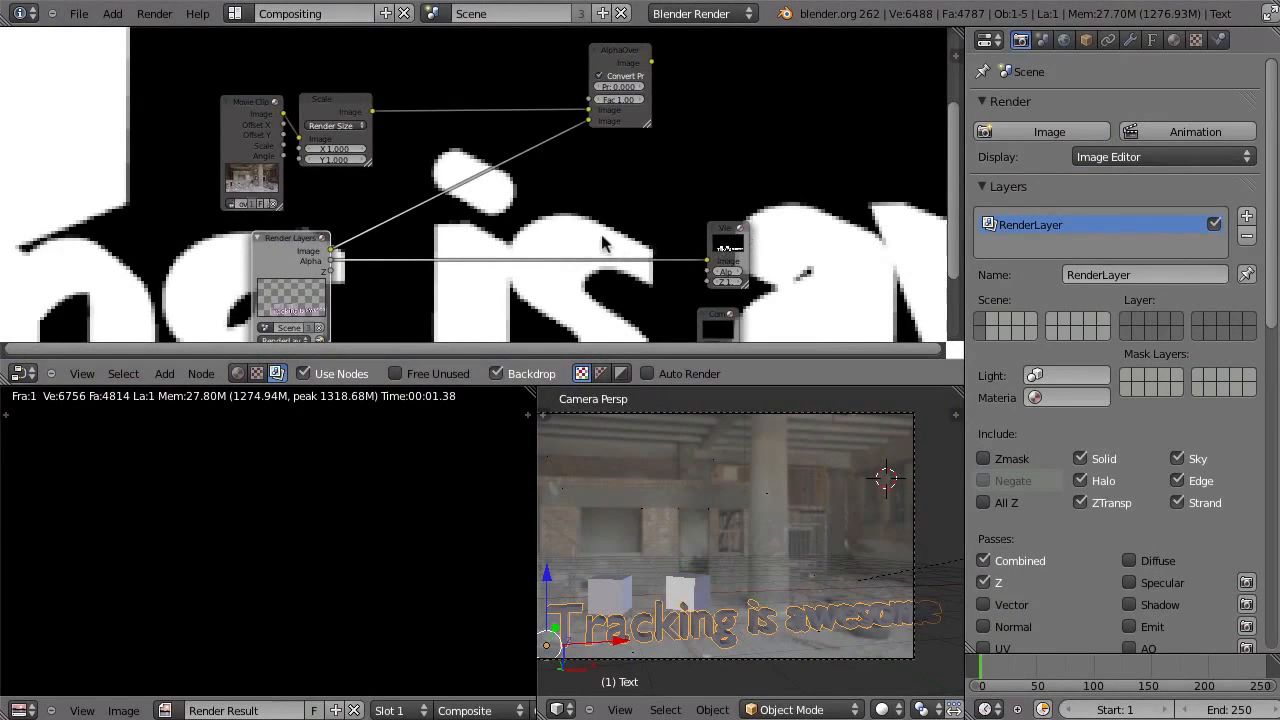
Preview the Render Layers image and the AlphaOver result, and turn off Convert Premultiplied in the AlphaOver node
{"action": "left_click", "coordinate": [286, 255], "text": "ctrl+shift"}
{"action": "left_click", "coordinate": [276, 262], "text": "ctrl+shift"}
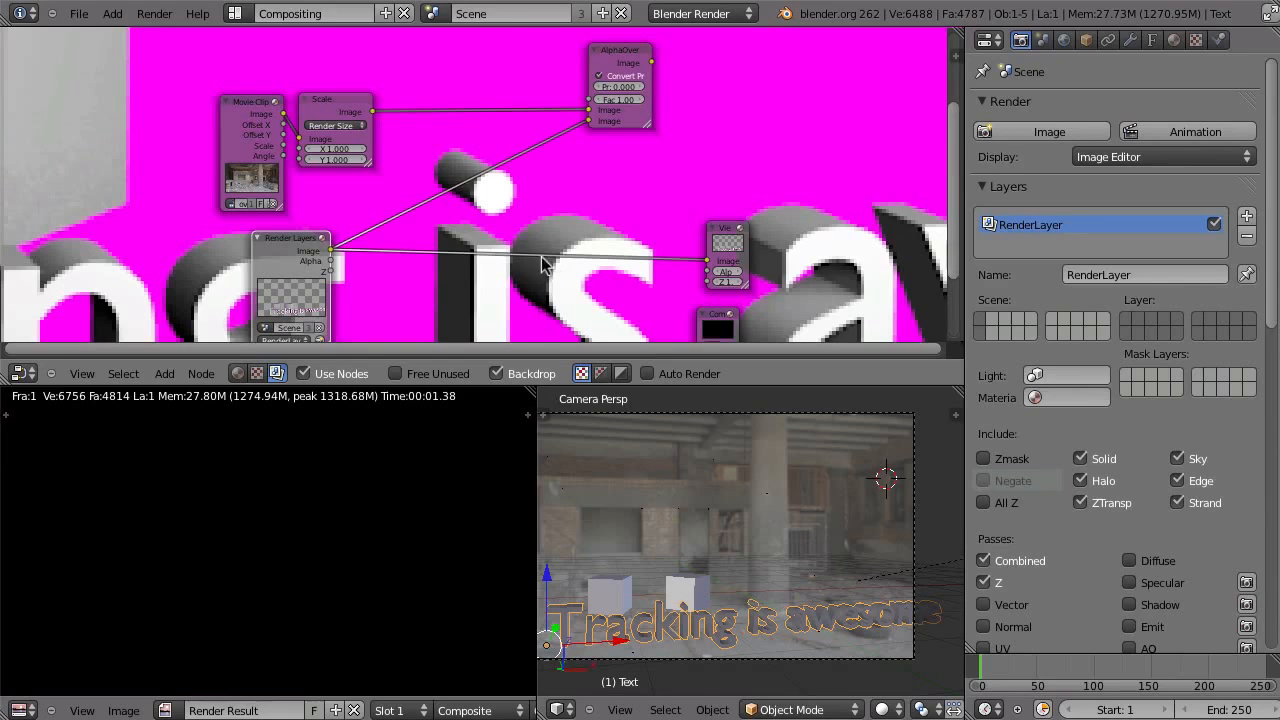
{"action": "left_click", "coordinate": [610, 53], "text": "ctrl+shift"}
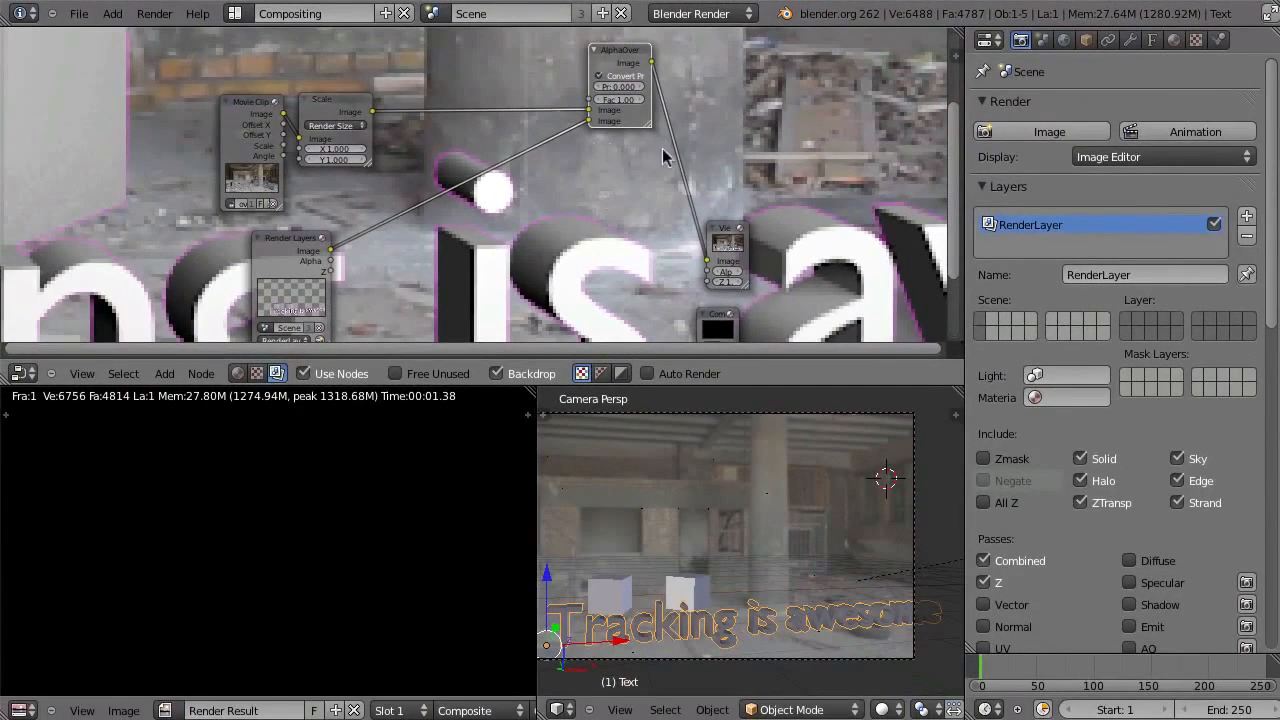
{"action": "left_click", "coordinate": [605, 76]}
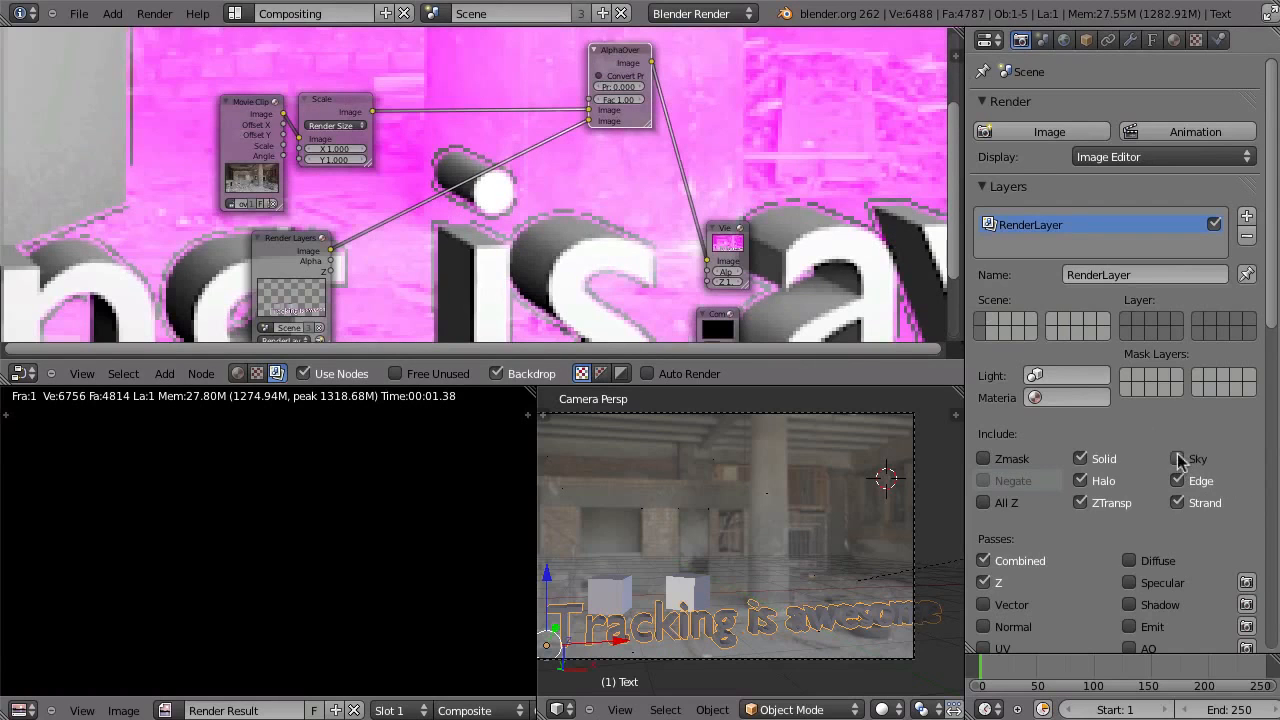
Exclude Sky from the render layer, render the image again and check the World's horizon color settings
{"action": "left_click", "coordinate": [1032, 129]}
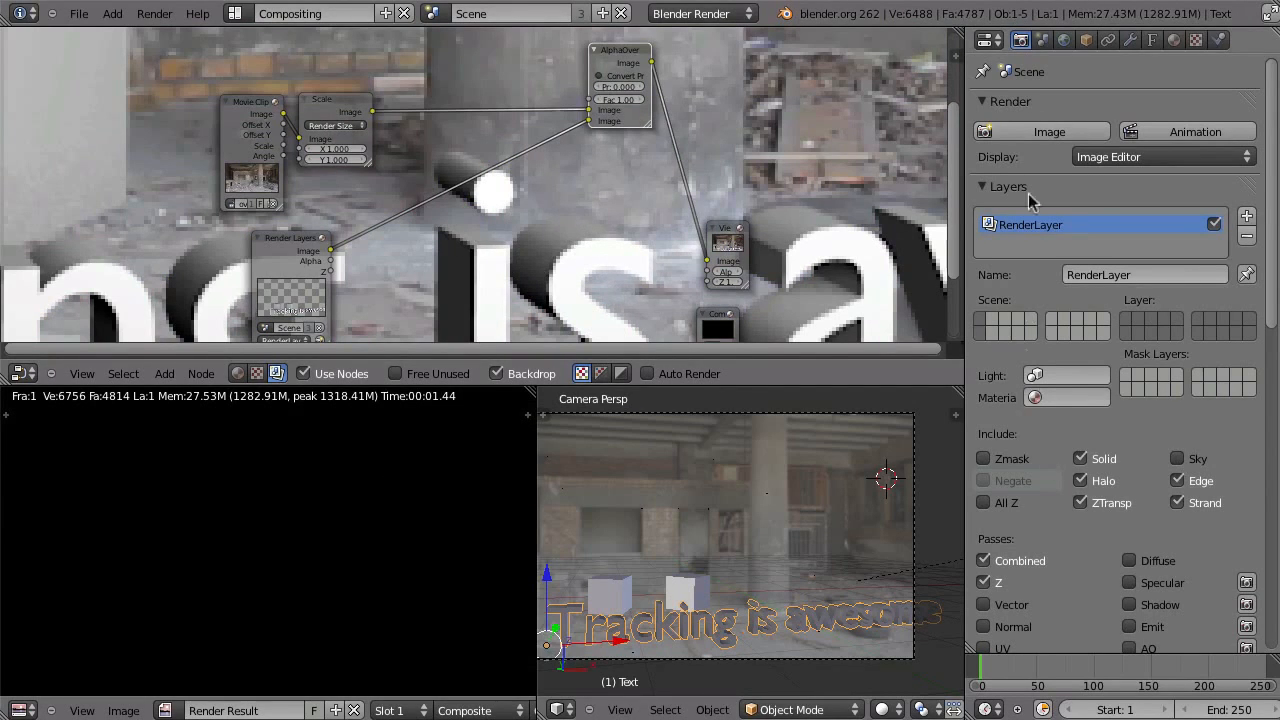
{"action": "left_click", "coordinate": [1063, 40]}
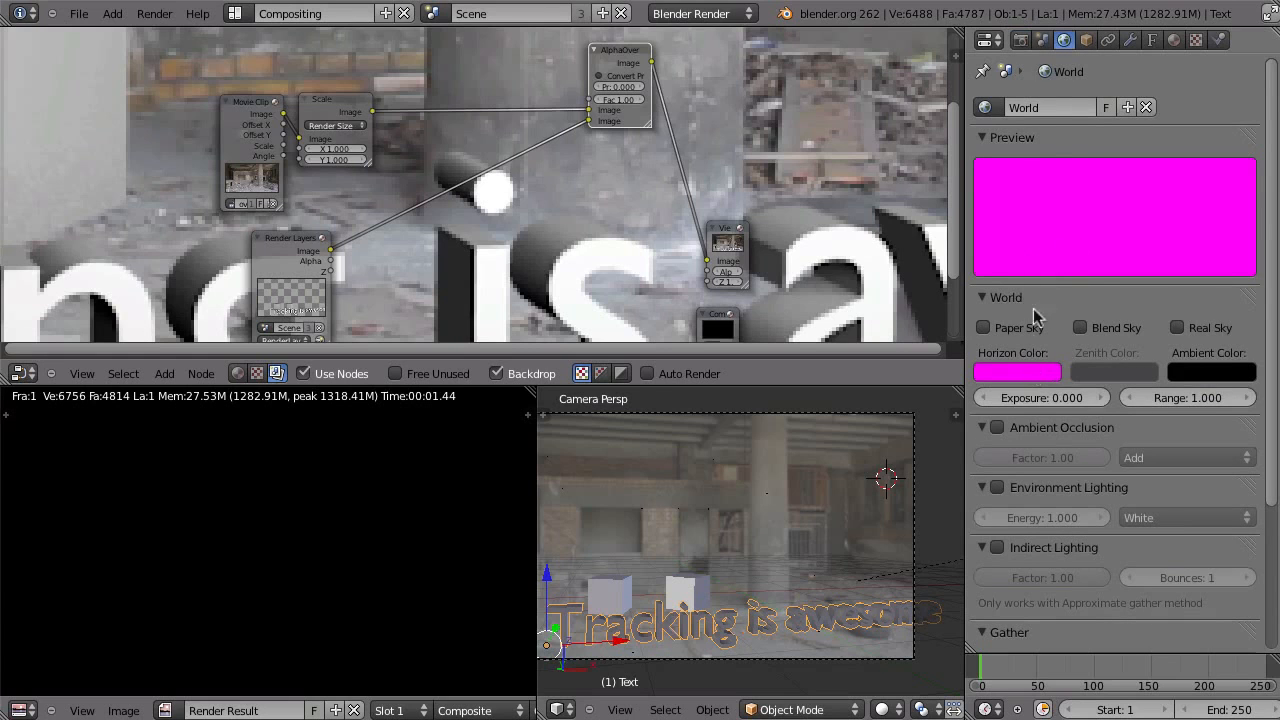
{"action": "left_click", "coordinate": [1020, 40]}
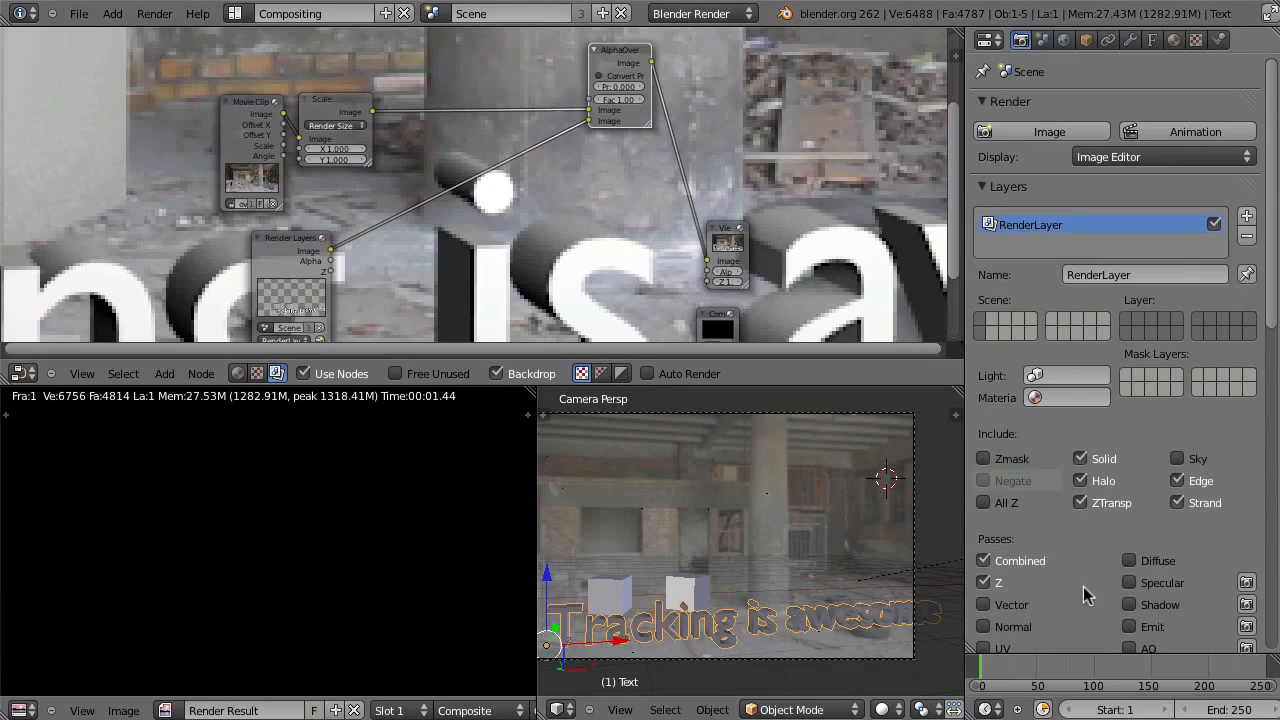
Include Sky in the render layer again and set the render's shading Alpha mode to Premultiplied
{"action": "left_click", "coordinate": [1178, 460]}
{"action": "scroll", "coordinate": [1115, 590], "scroll_direction": "down", "scroll_amount": 5}
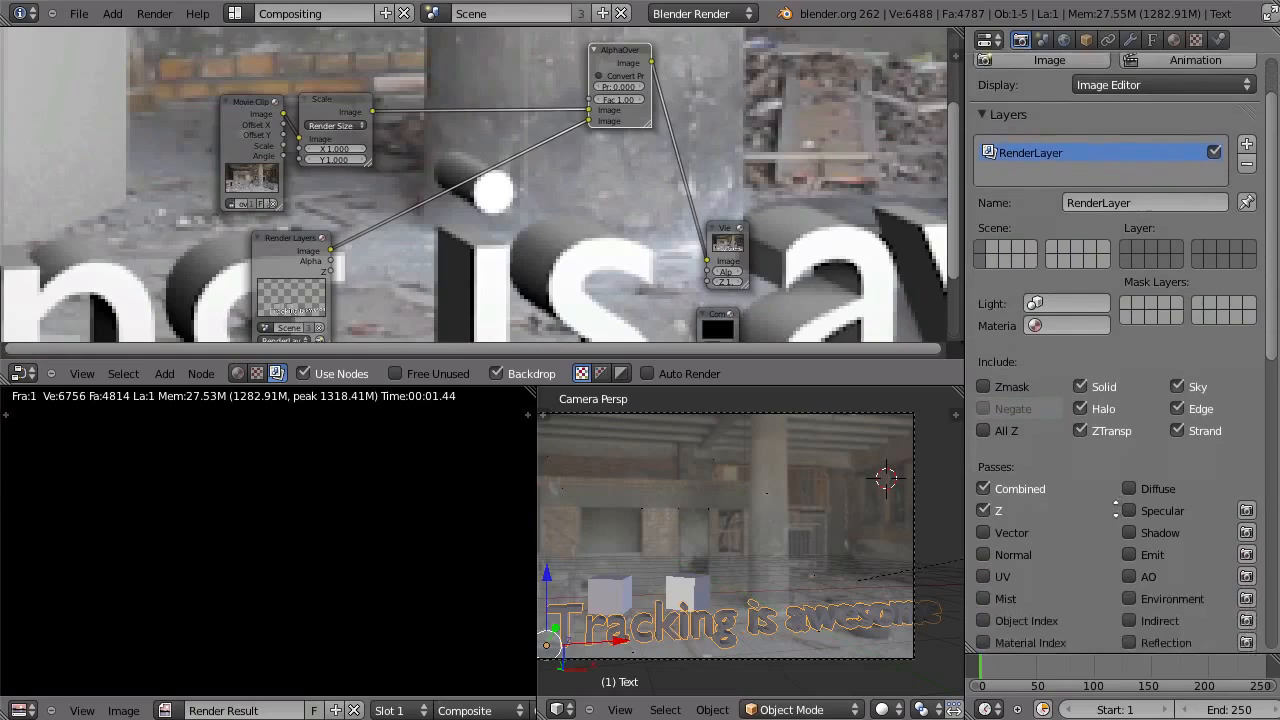
{"action": "scroll", "coordinate": [1112, 598], "scroll_direction": "down", "scroll_amount": 10}
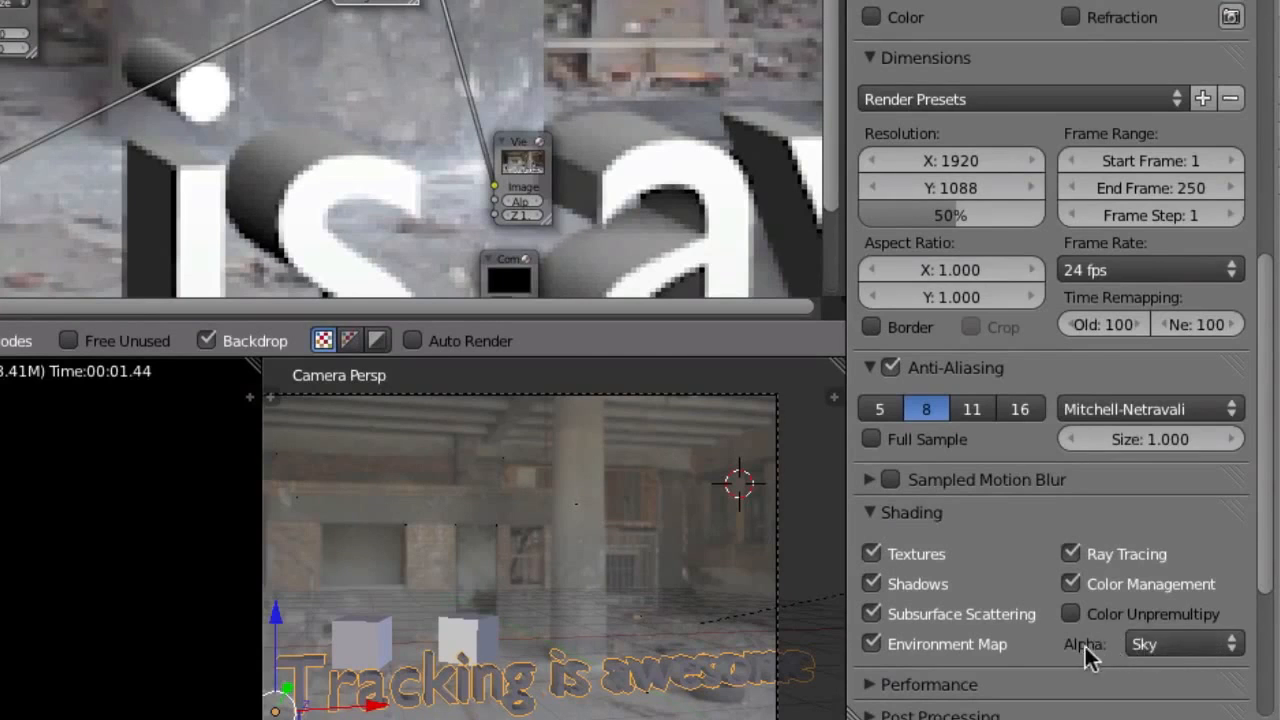
{"action": "left_click", "coordinate": [1205, 600]}
{"action": "left_click", "coordinate": [1170, 586]}
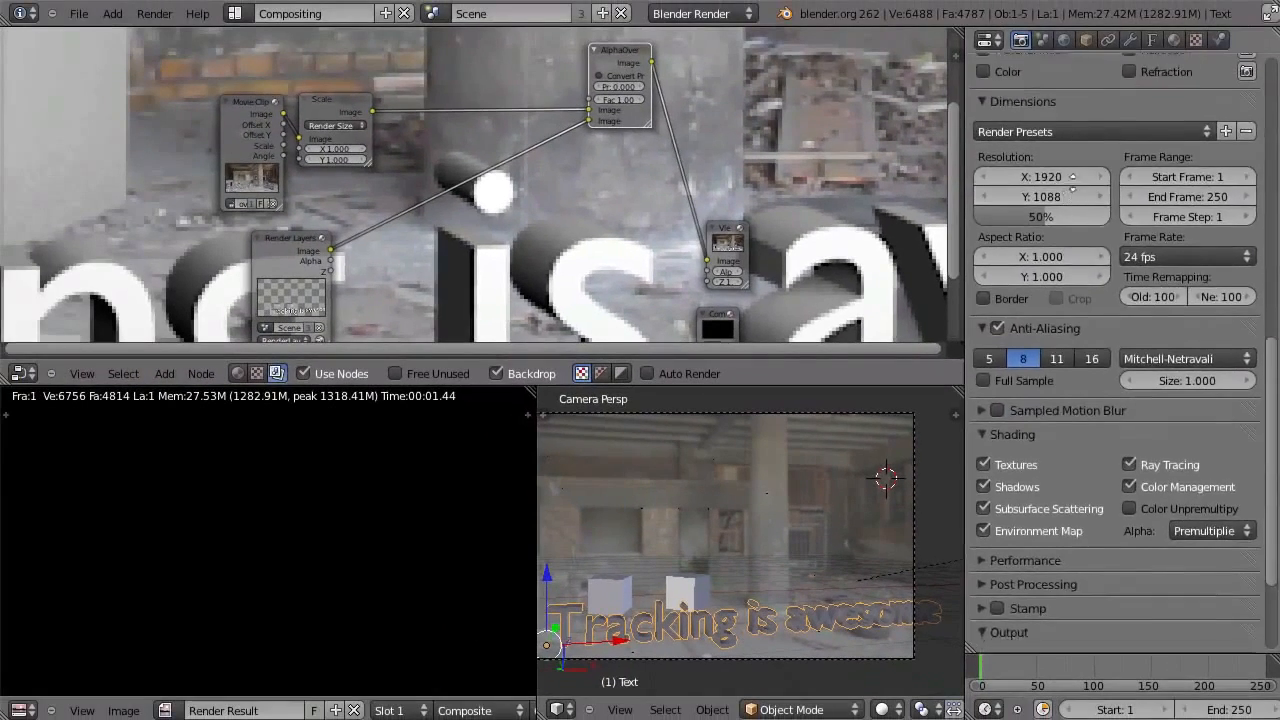
{"action": "scroll", "coordinate": [1207, 226], "scroll_direction": "up", "scroll_amount": 10}
{"action": "scroll", "coordinate": [1207, 226], "scroll_direction": "up", "scroll_amount": 2}
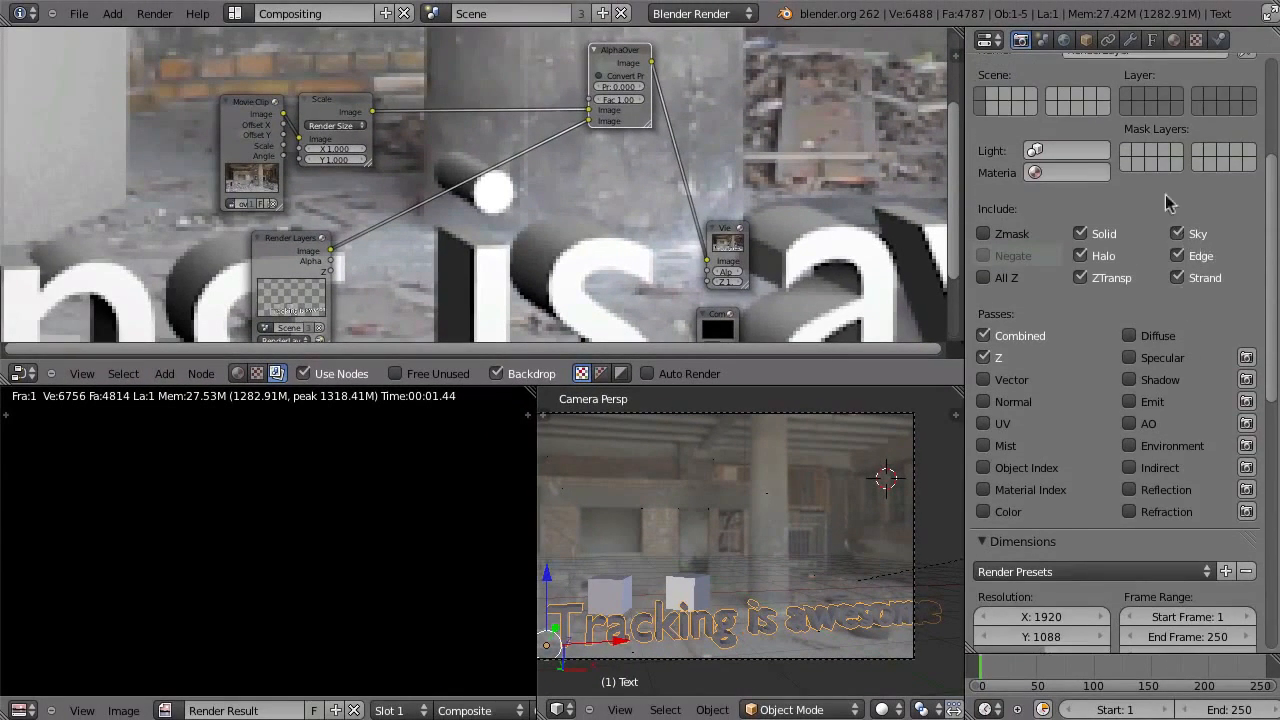
{"action": "left_click", "coordinate": [1063, 39]}
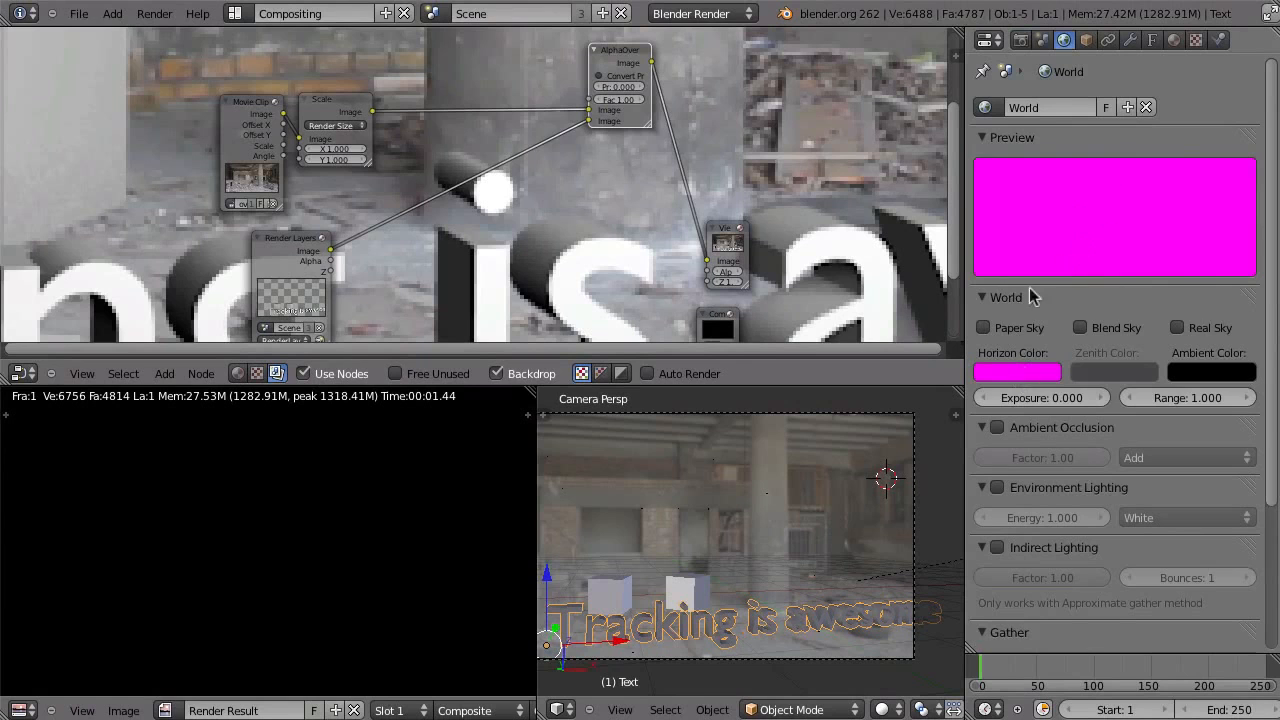
{"action": "left_click", "coordinate": [1020, 39]}
{"action": "scroll", "coordinate": [1087, 418], "scroll_direction": "down", "scroll_amount": 5}
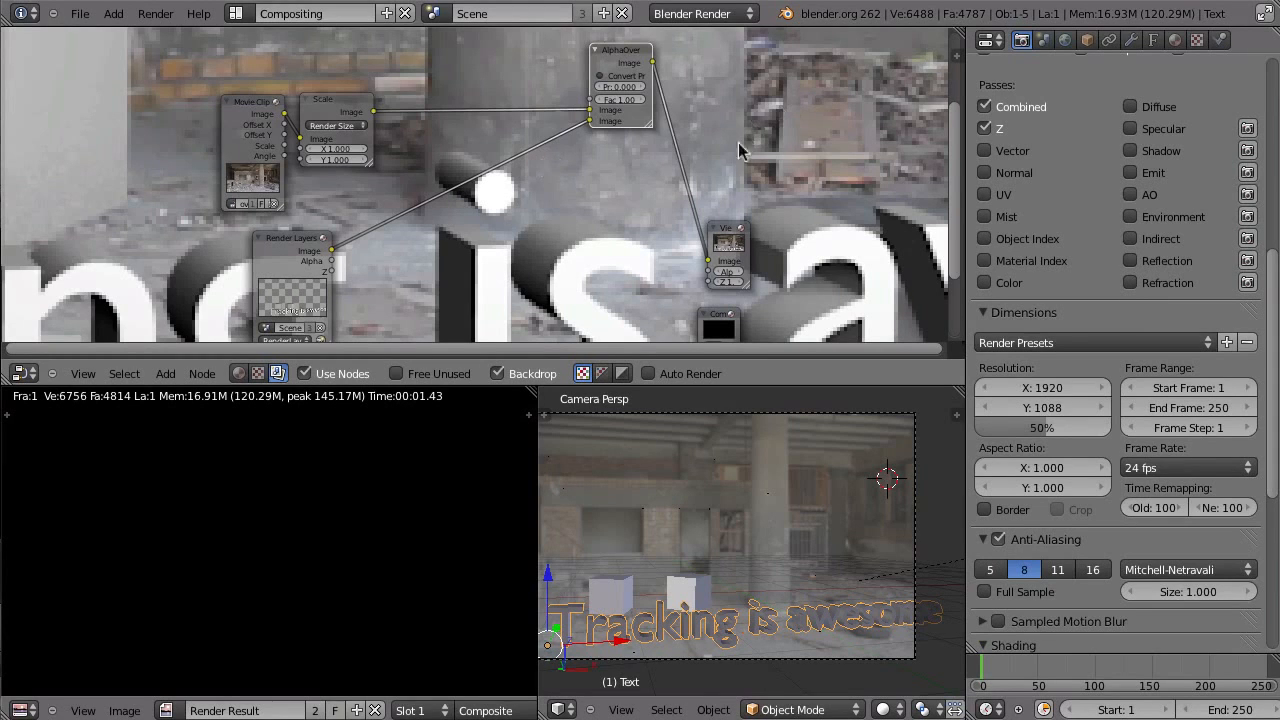
Examine the text and cube edges in the AlphaOver backdrop at several zoom levels for colored fringes
{"action": "key", "text": "v"}
{"action": "key", "text": "v"}
{"action": "key", "text": "v"}
{"action": "key", "text": "v"}
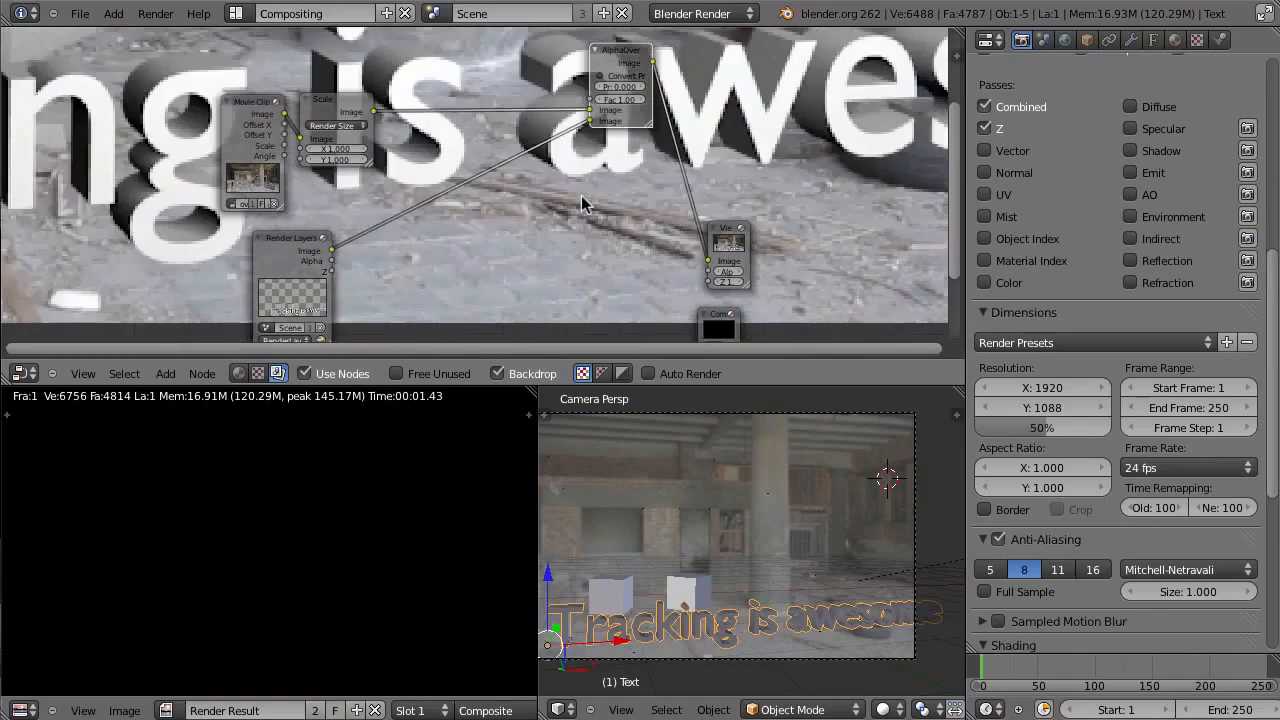
{"action": "key", "text": "alt+v"}
{"action": "key", "text": "alt+v"}
{"action": "key", "text": "alt+v"}
{"action": "key", "text": "alt+v"}
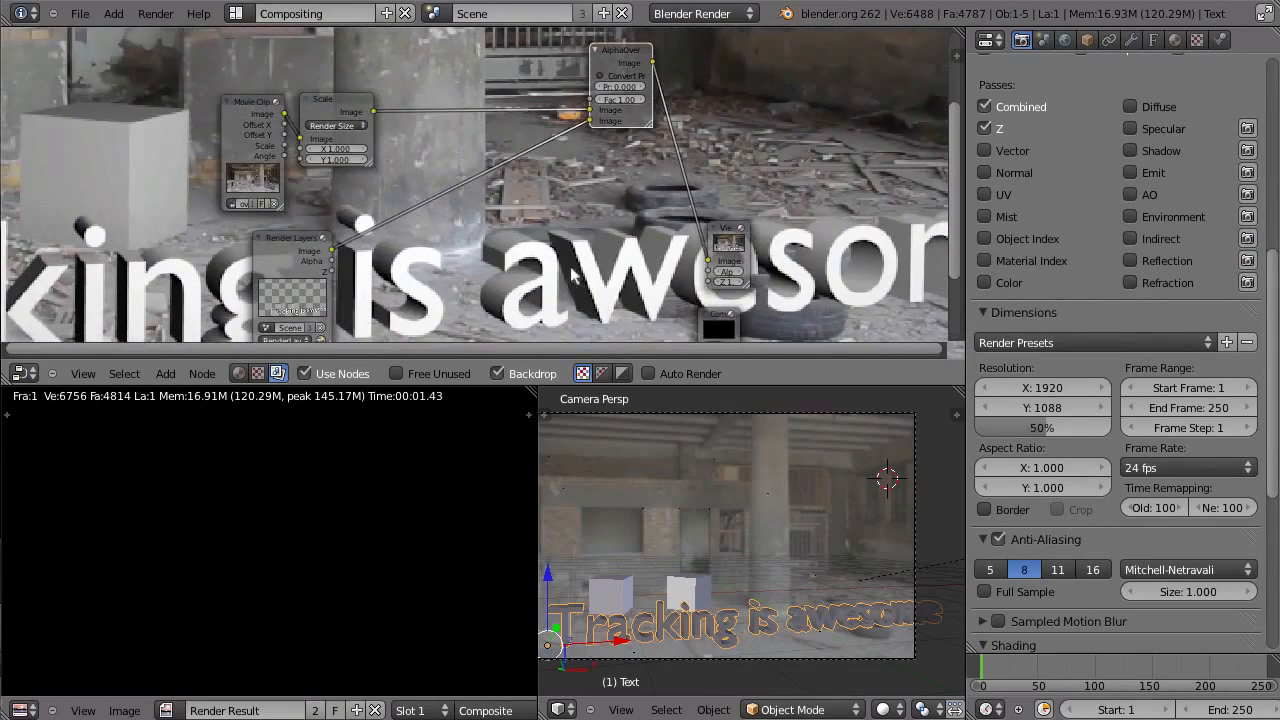
{"action": "key", "text": "v"}
{"action": "key", "text": "v"}
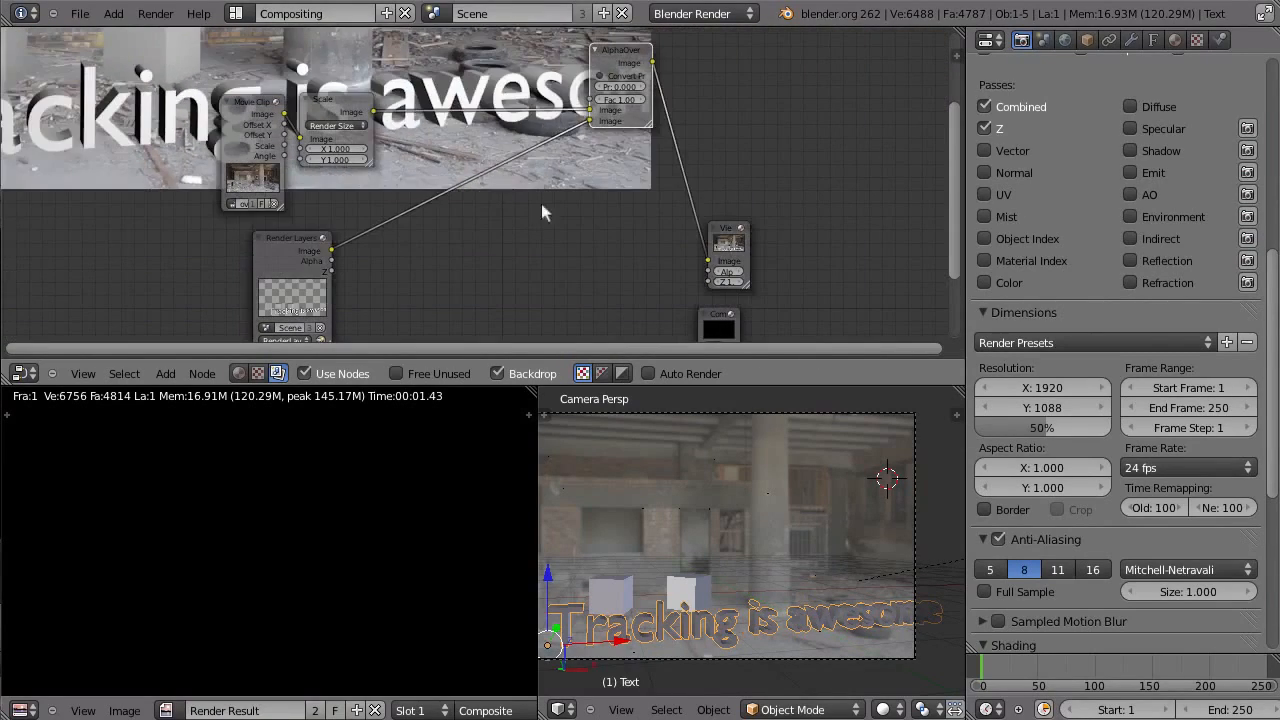
{"action": "middle_click_drag", "start_coordinate": [541, 204], "coordinate": [794, 374], "text": "alt"}
{"action": "middle_click_drag", "start_coordinate": [512, 225], "coordinate": [538, 237], "text": "alt"}
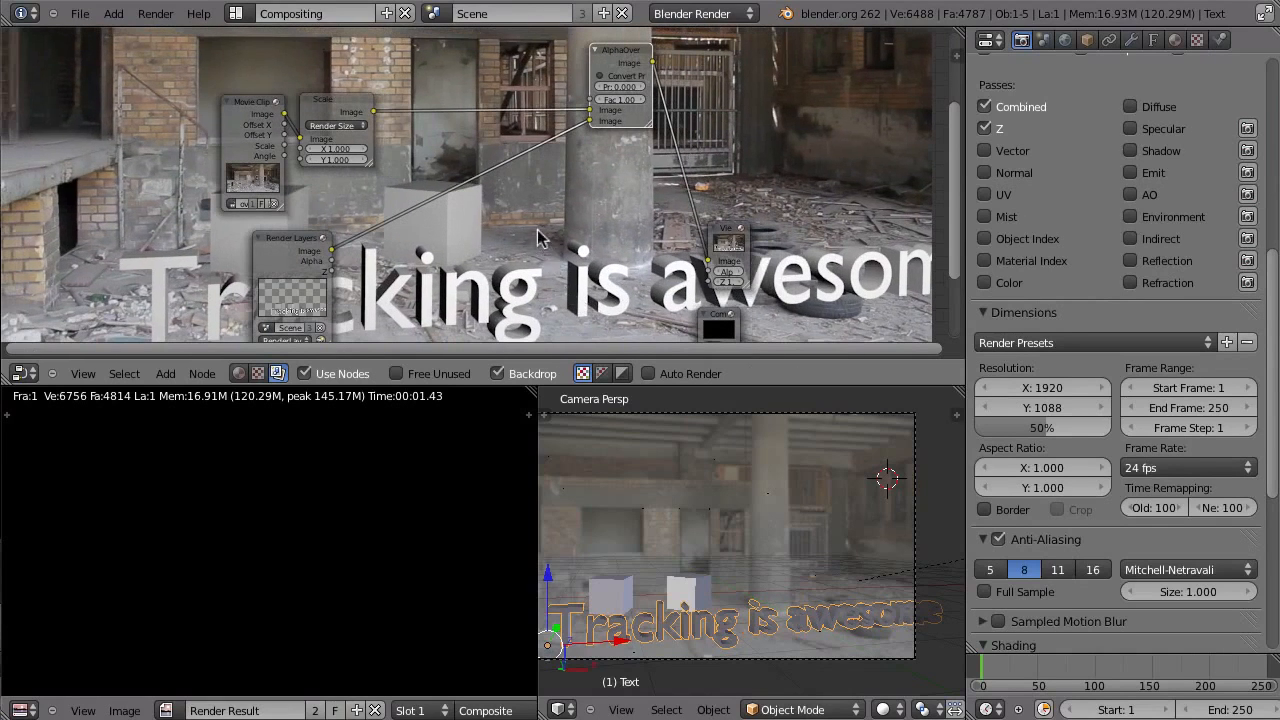
{"action": "key", "text": "alt+v"}
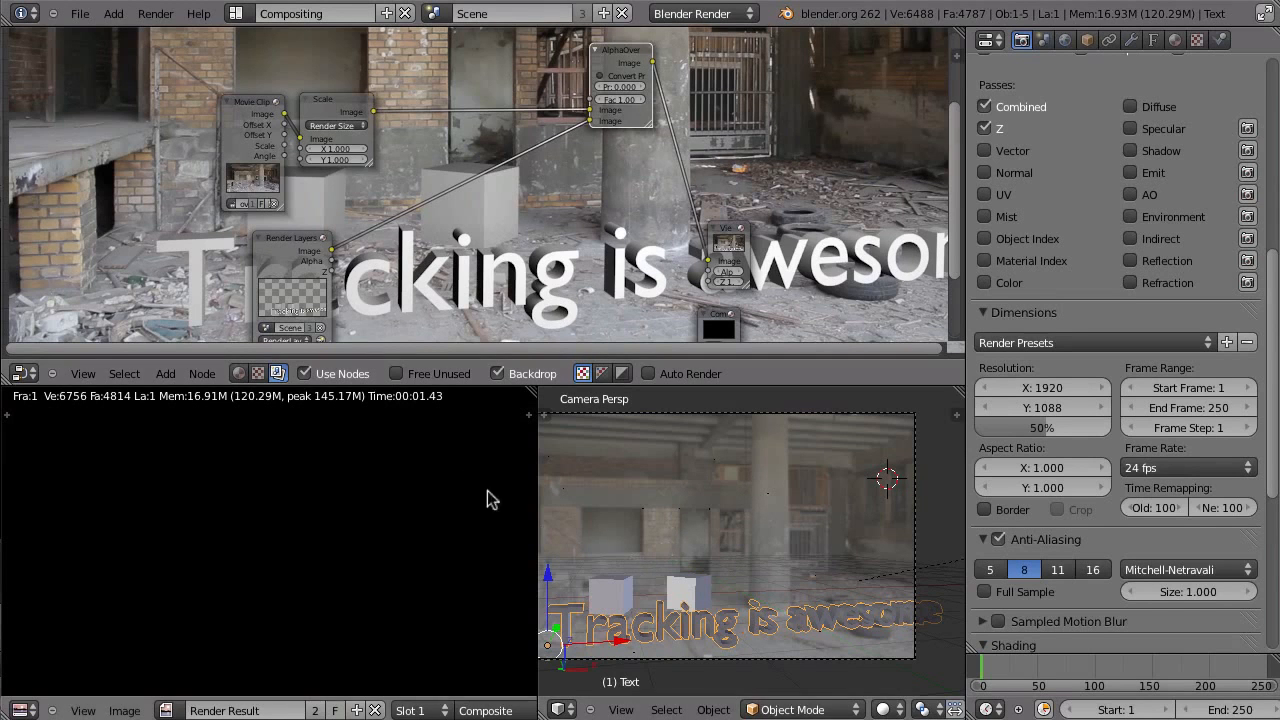
Switch to the Default screen layout, maximize the 3D view and snap the 3D cursor to the floor track marker at the scene origin
{"action": "key", "text": "ctrl+Right"}
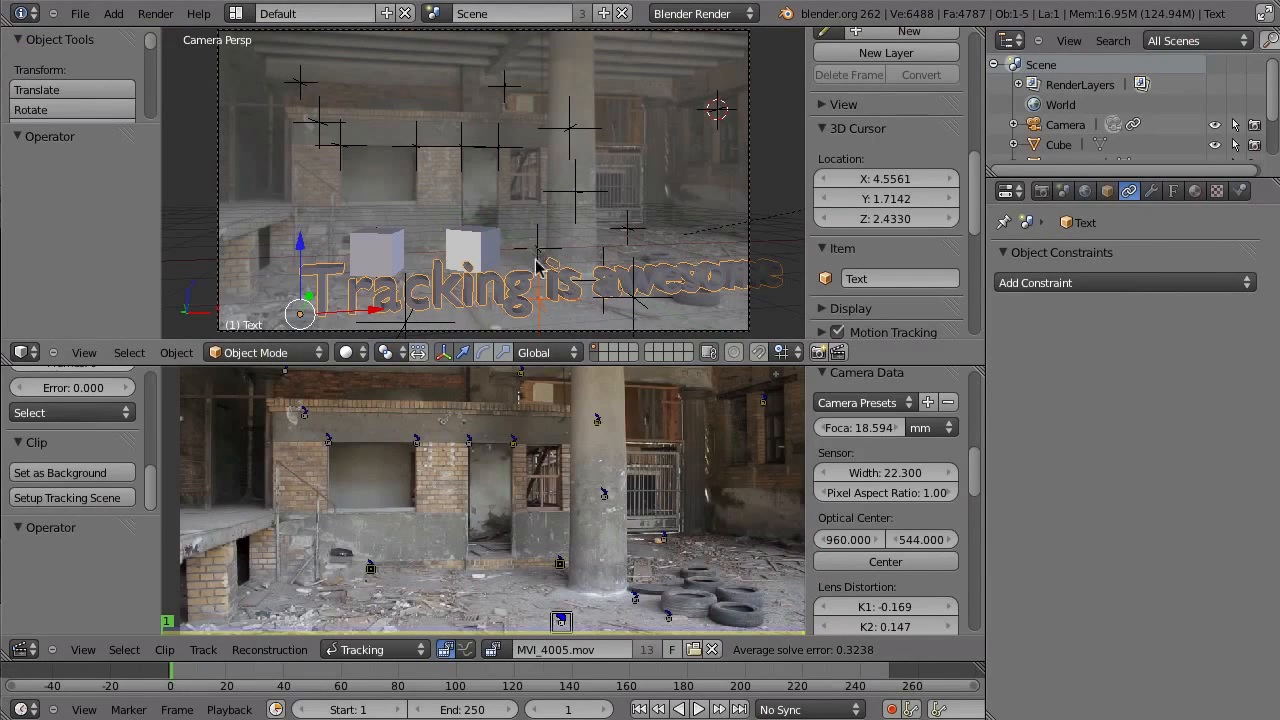
{"action": "left_click", "coordinate": [605, 348]}
{"action": "left_click", "coordinate": [597, 348]}
{"action": "key", "text": "ctrl+Up"}
{"action": "right_click", "coordinate": [717, 464]}
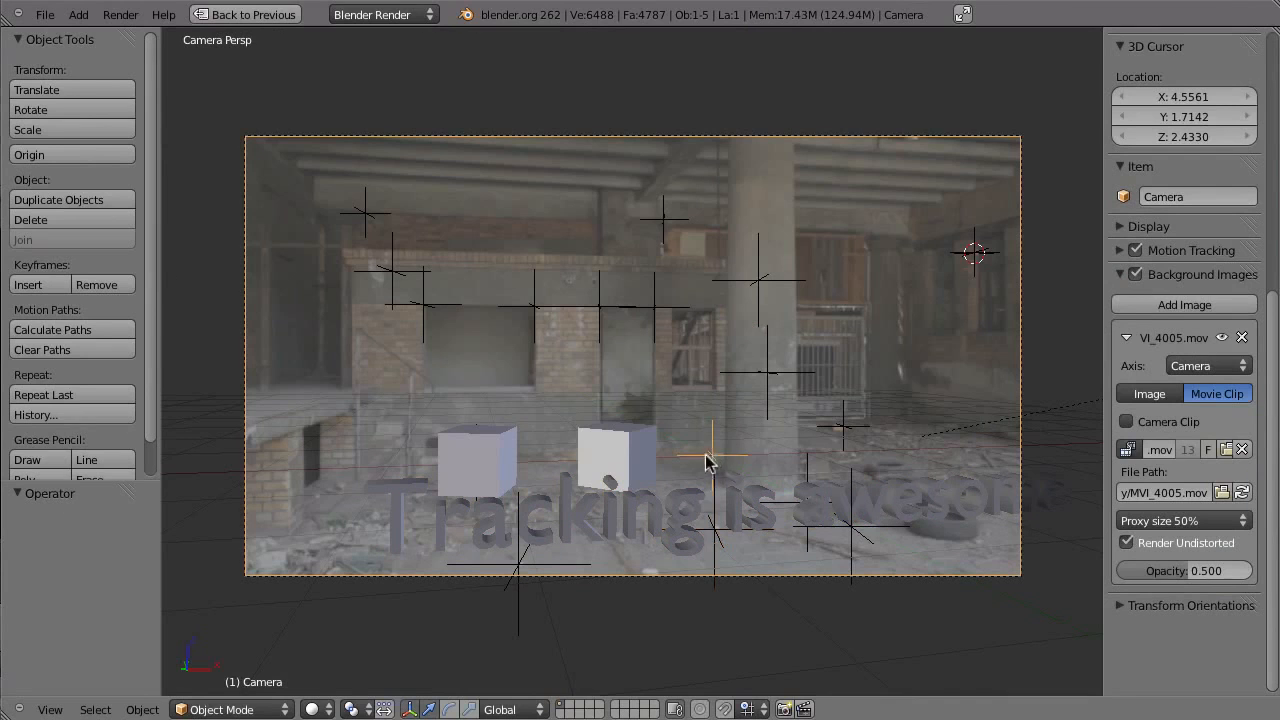
{"action": "key", "text": "shift+s"}
{"action": "left_click", "coordinate": [718, 378]}
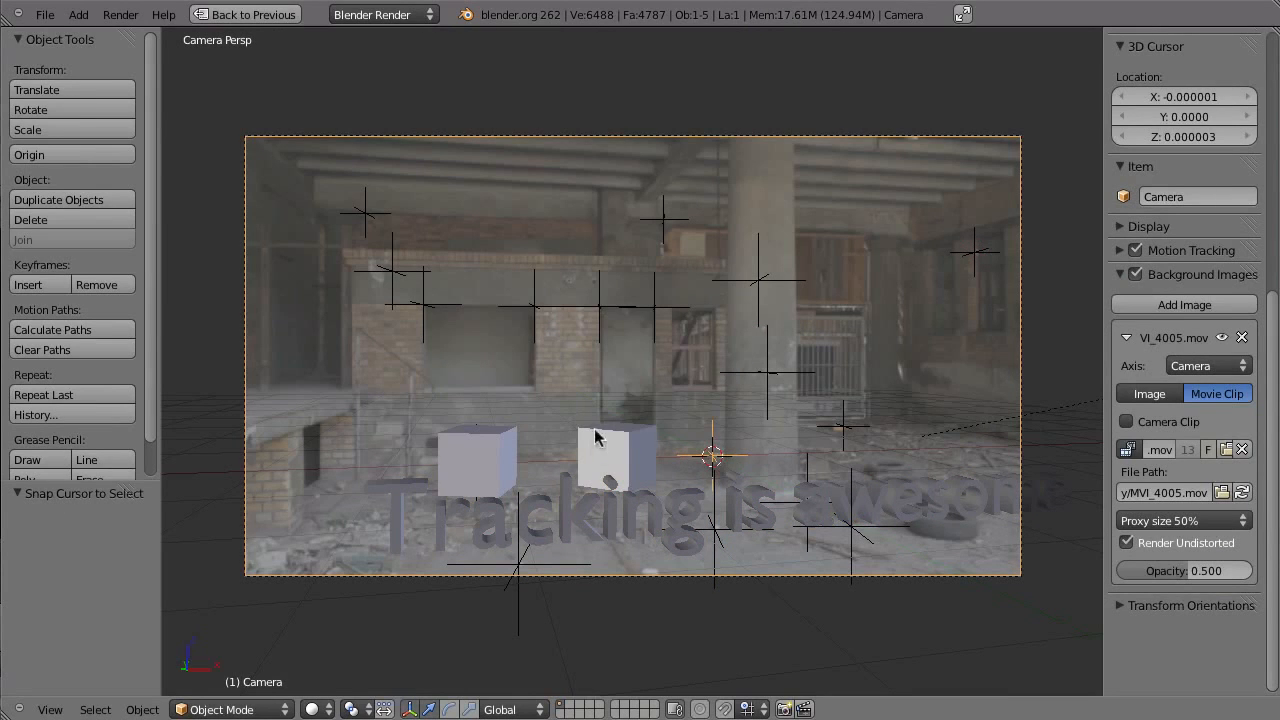
Add a mesh plane at the 3D cursor and scale it up about 5.4 times to cover the floor
{"action": "key", "text": "shift+a"}
{"action": "mouse_move", "coordinate": [405, 375]}
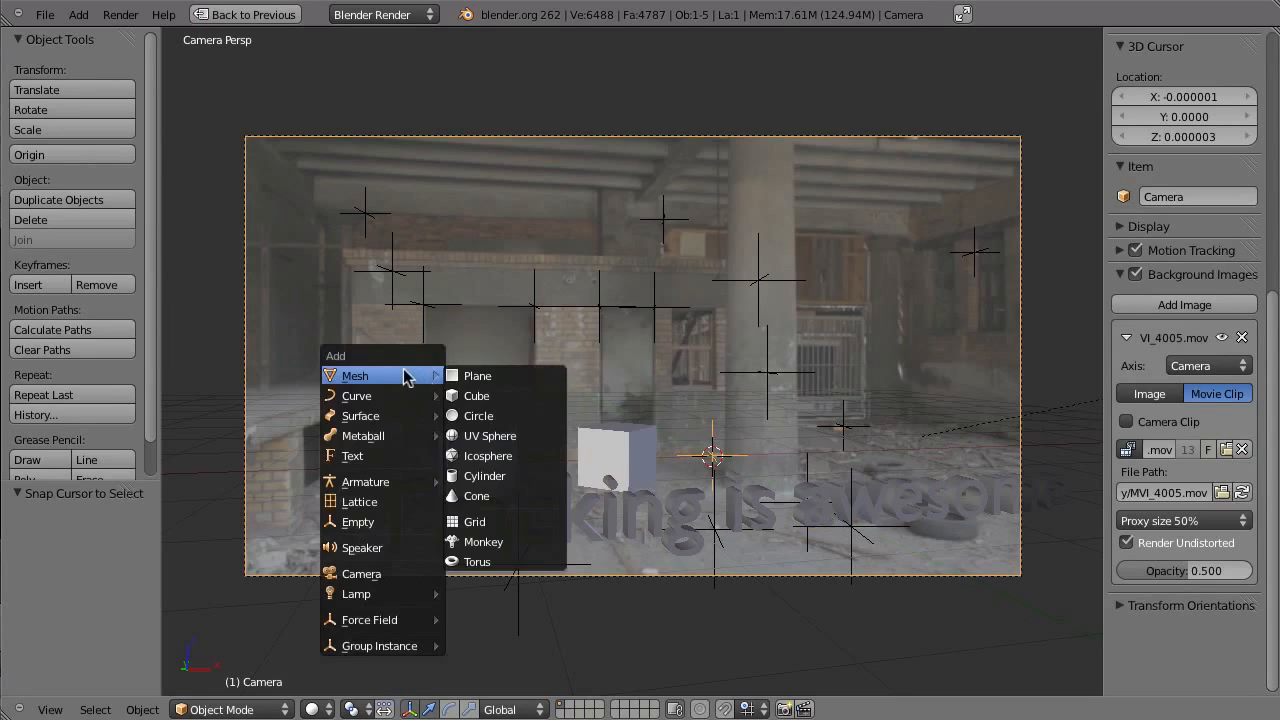
{"action": "left_click", "coordinate": [500, 375]}
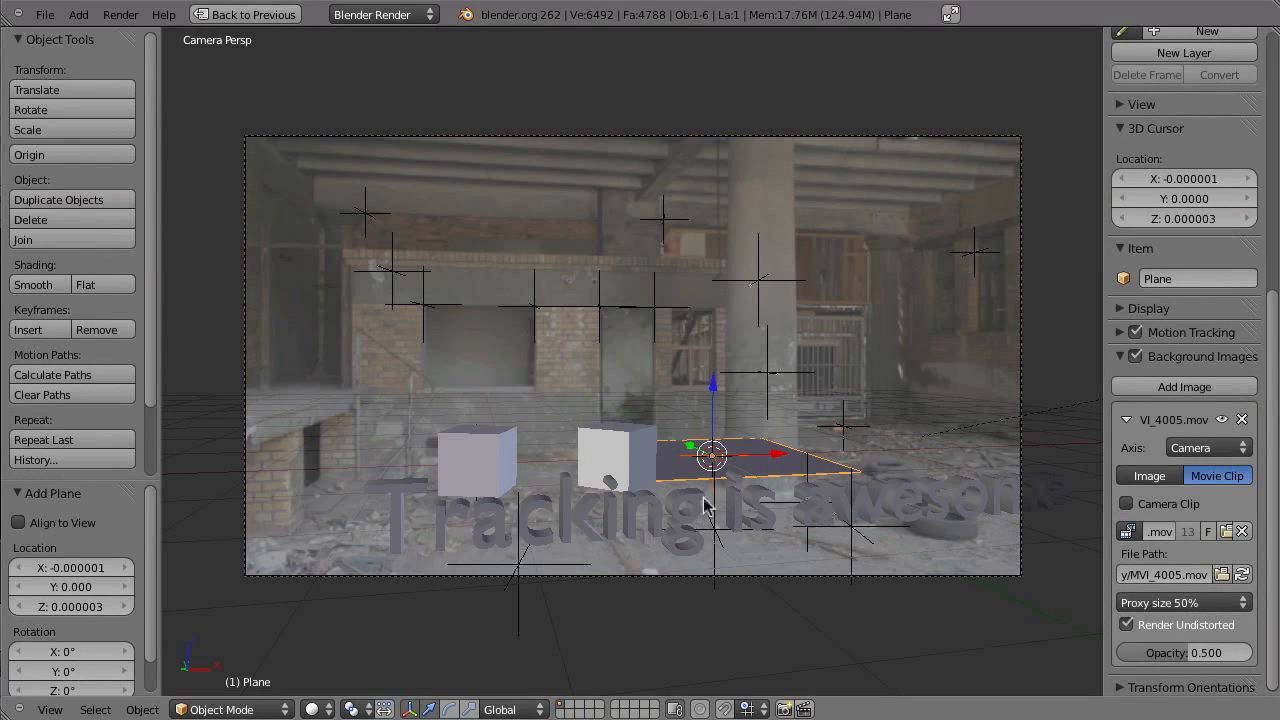
{"action": "key", "text": "s"}
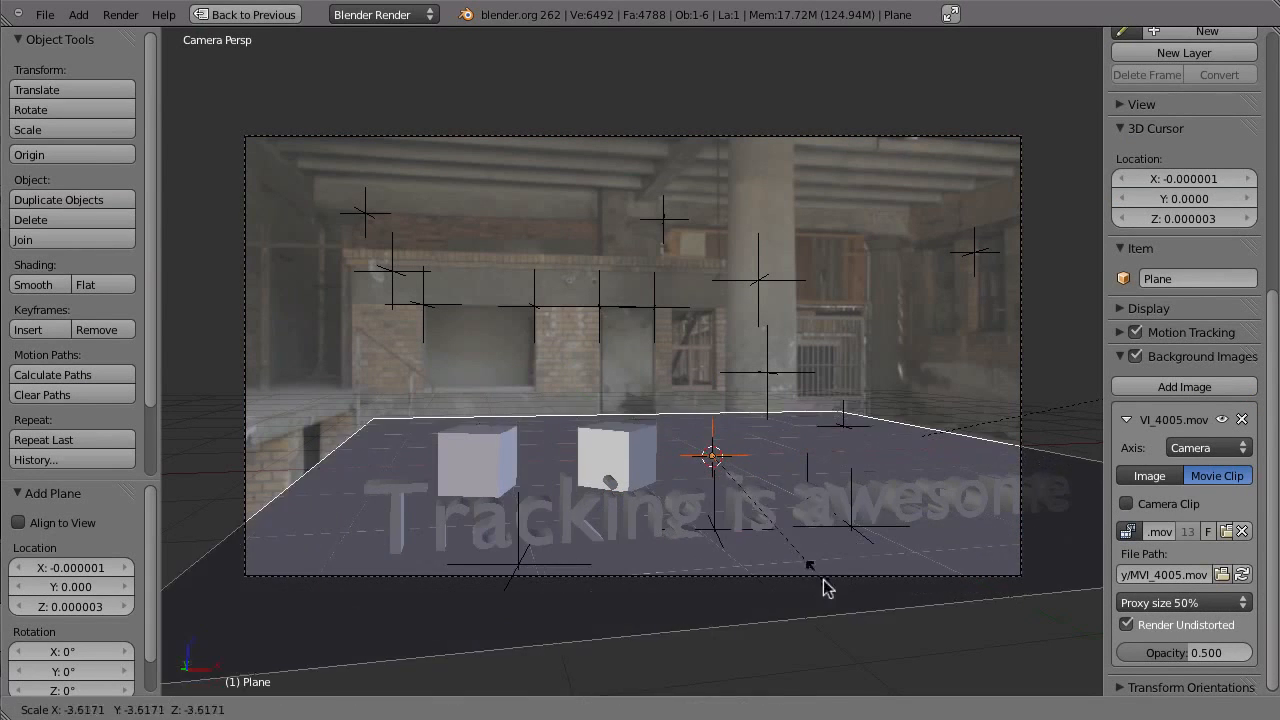
{"action": "left_click", "coordinate": [872, 660]}
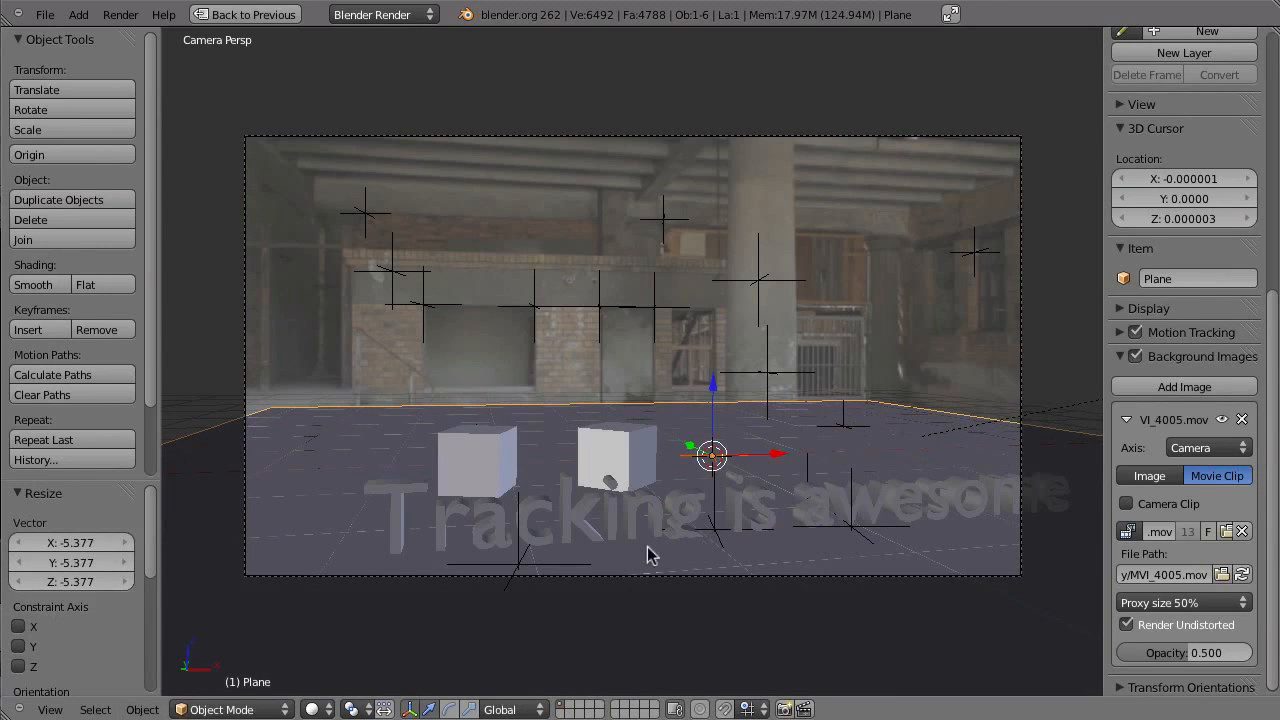
Render the image with the floor plane and show the composite in the maximized node editor
{"action": "key", "text": "F12"}
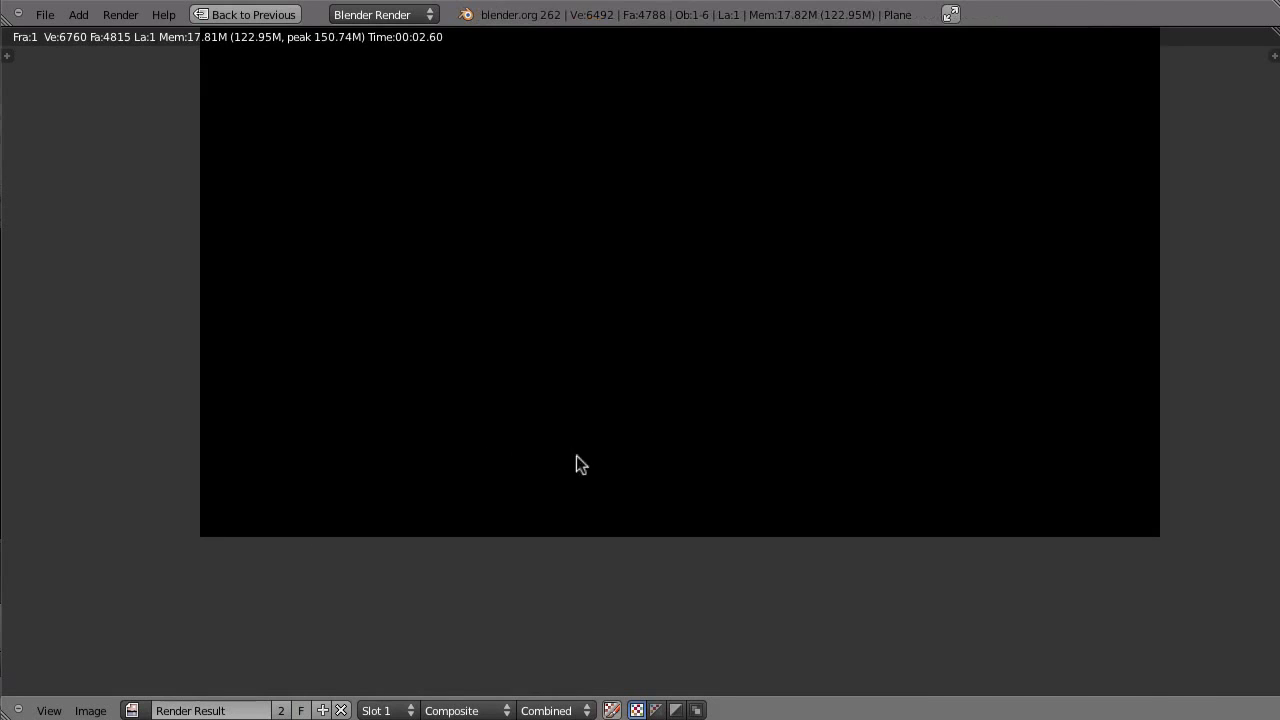
{"action": "key", "text": "Escape"}
{"action": "key", "text": "ctrl+Up"}
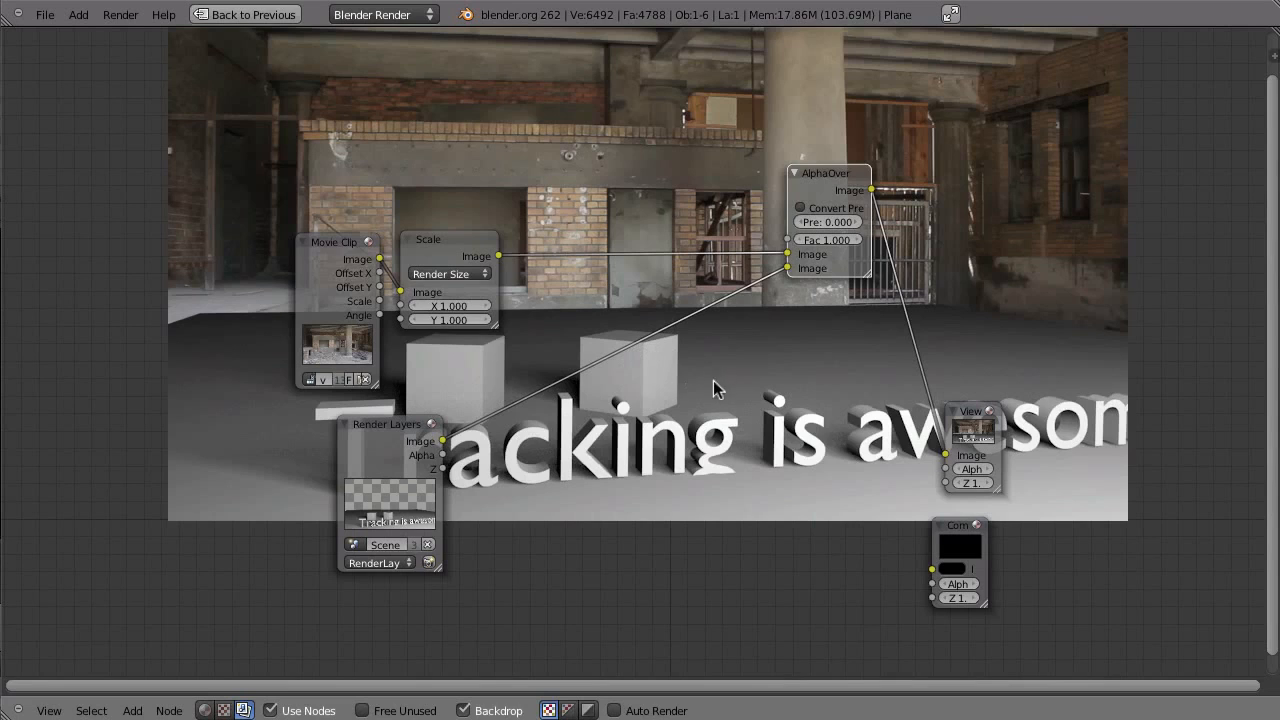
Restore the multi-editor layout and rename the scene's existing render layer to Foreground
{"action": "key", "text": "ctrl+Up"}
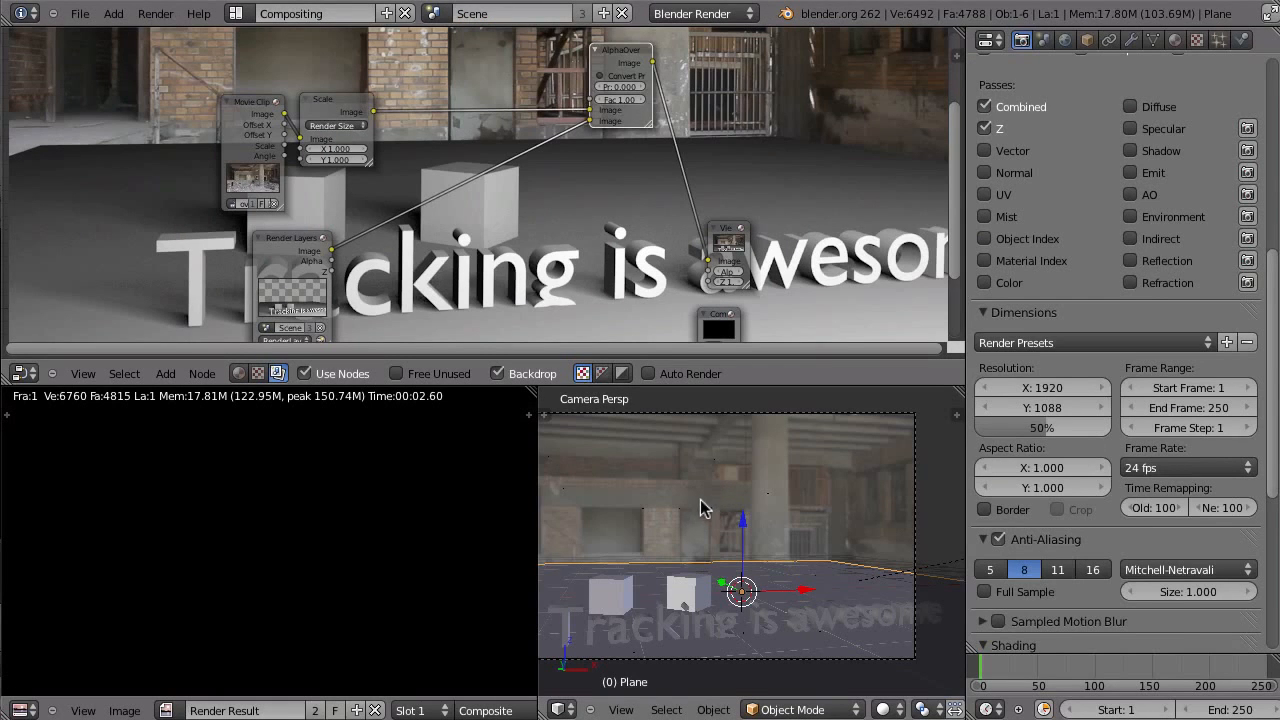
{"action": "left_click_drag", "start_coordinate": [1271, 368], "coordinate": [1270, 137]}
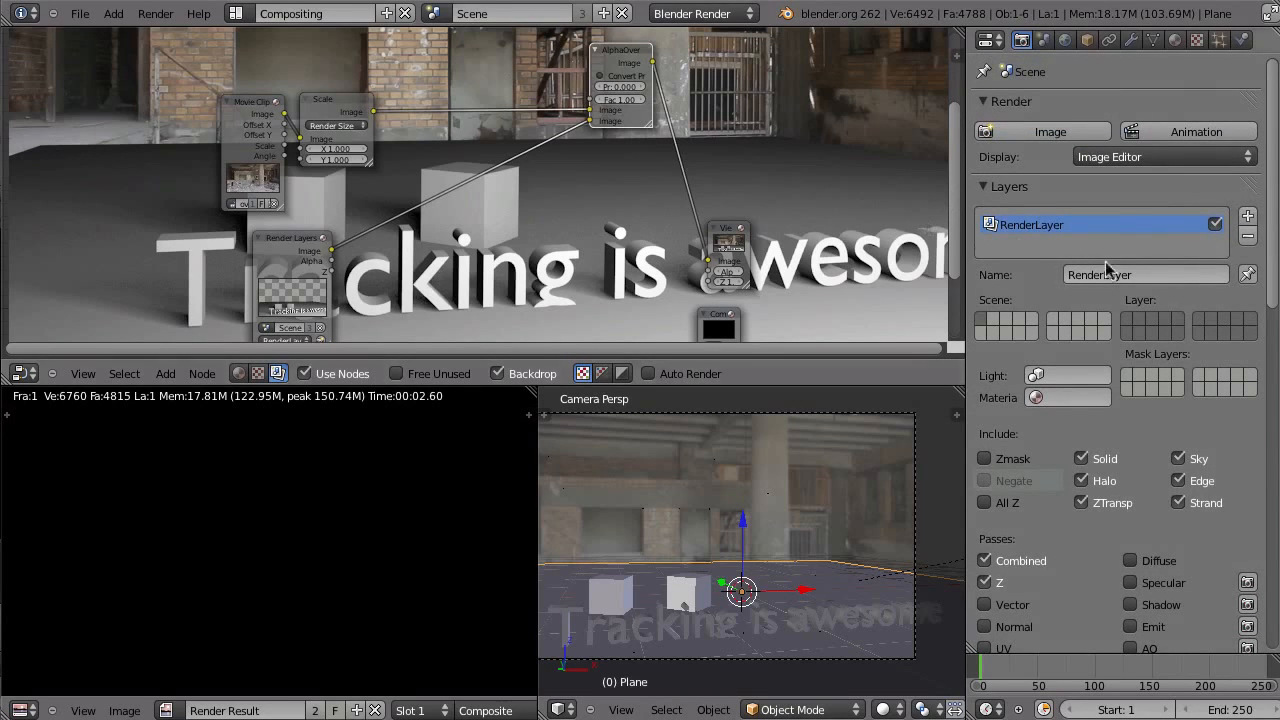
{"action": "left_click", "coordinate": [1160, 275]}
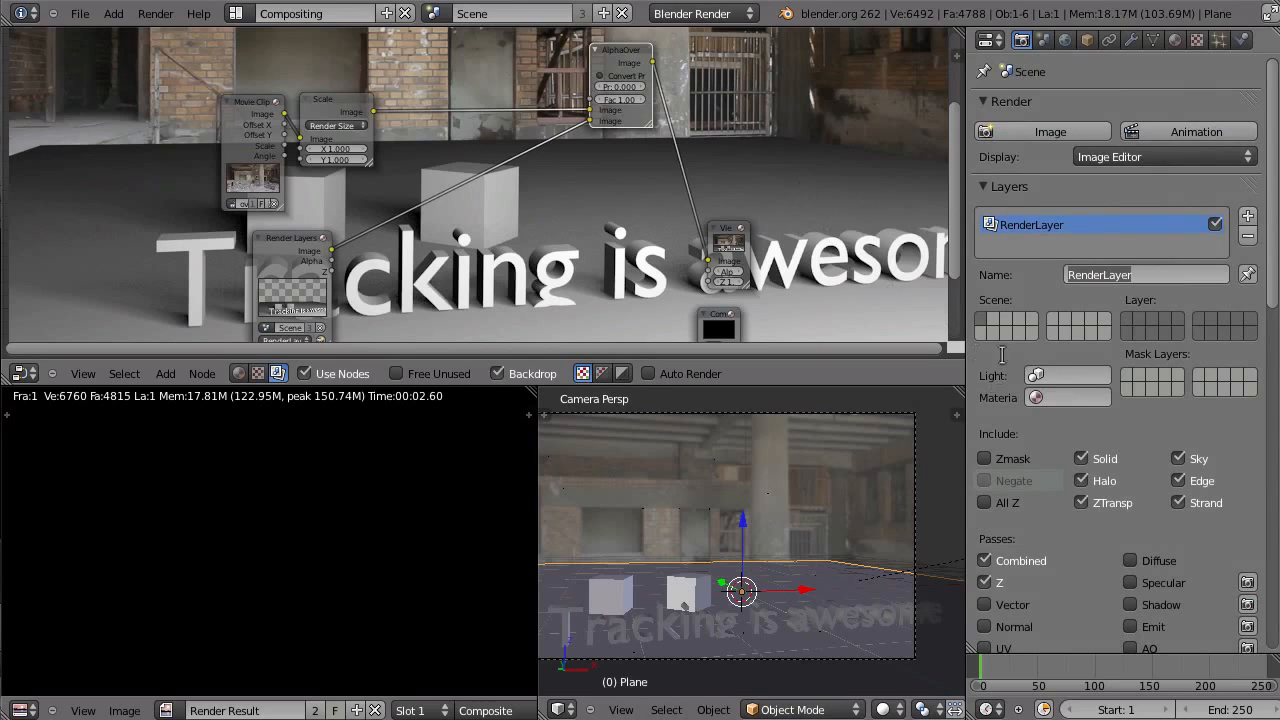
{"action": "type", "text": "Foreground"}
{"action": "key", "text": "Return"}
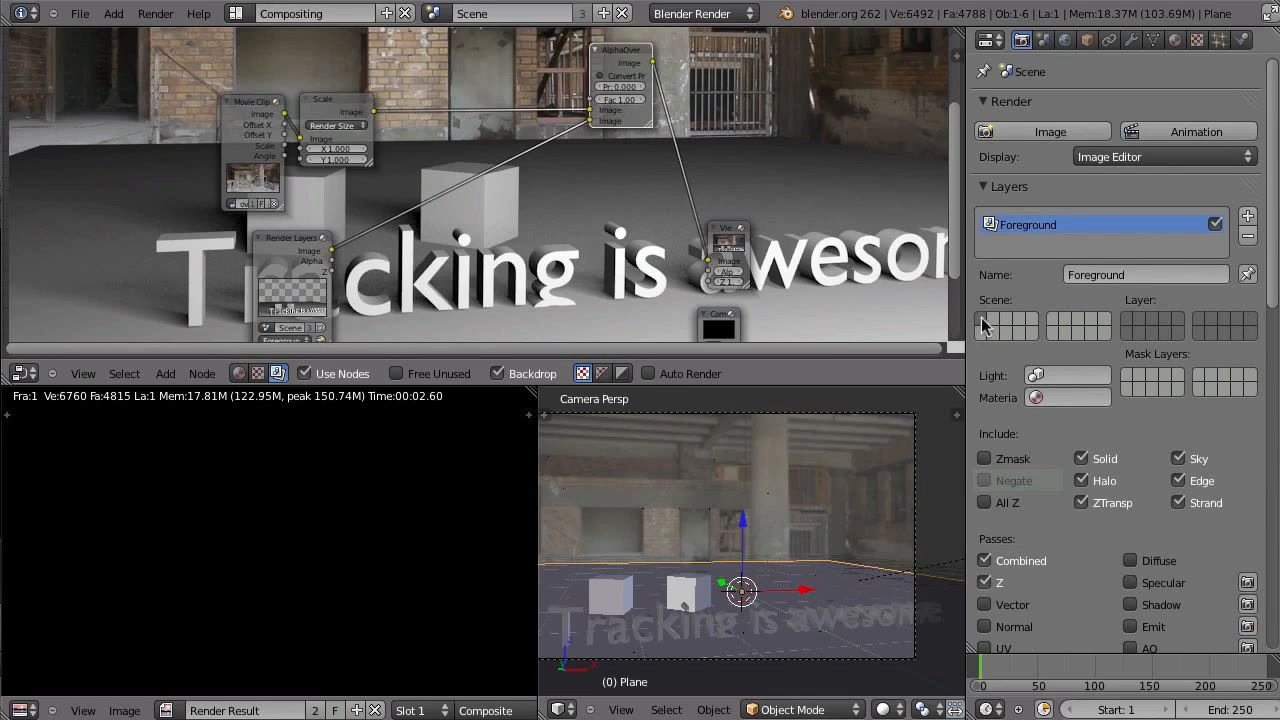
Move the floor plane to scene layer 11
{"action": "scroll", "coordinate": [851, 710], "scroll_direction": "down", "scroll_amount": 6}
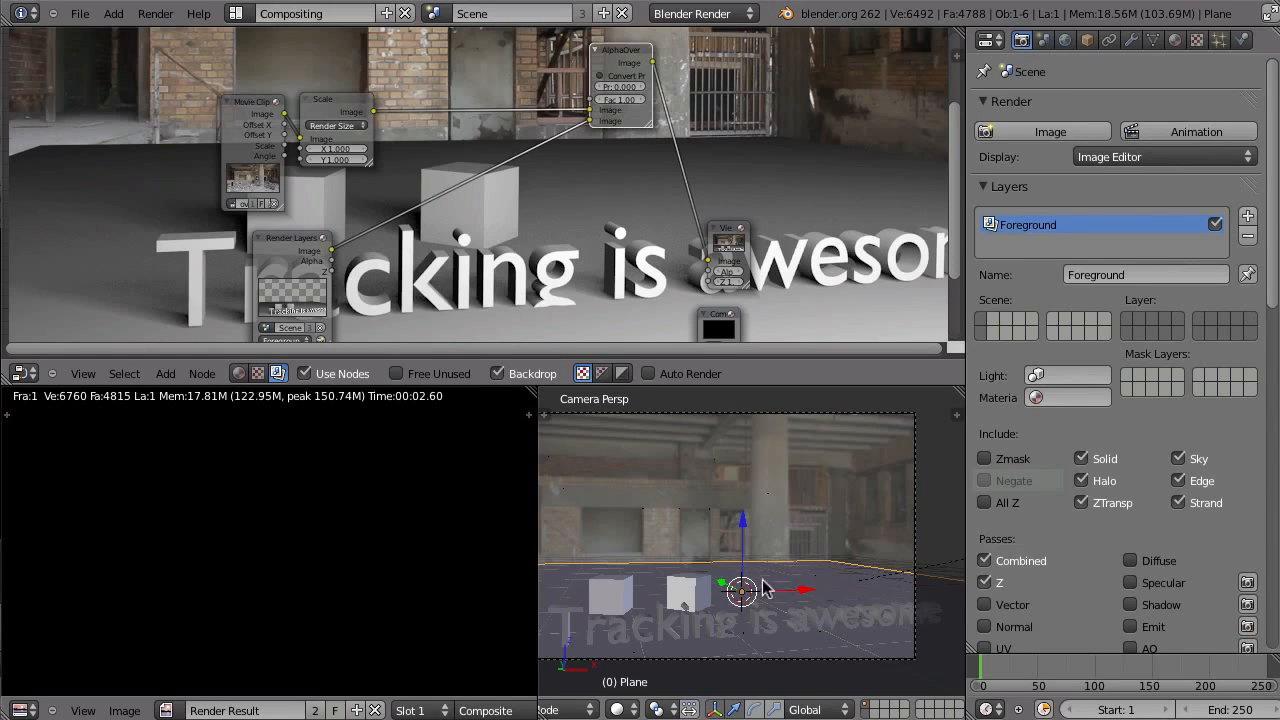
{"action": "key", "text": "m"}
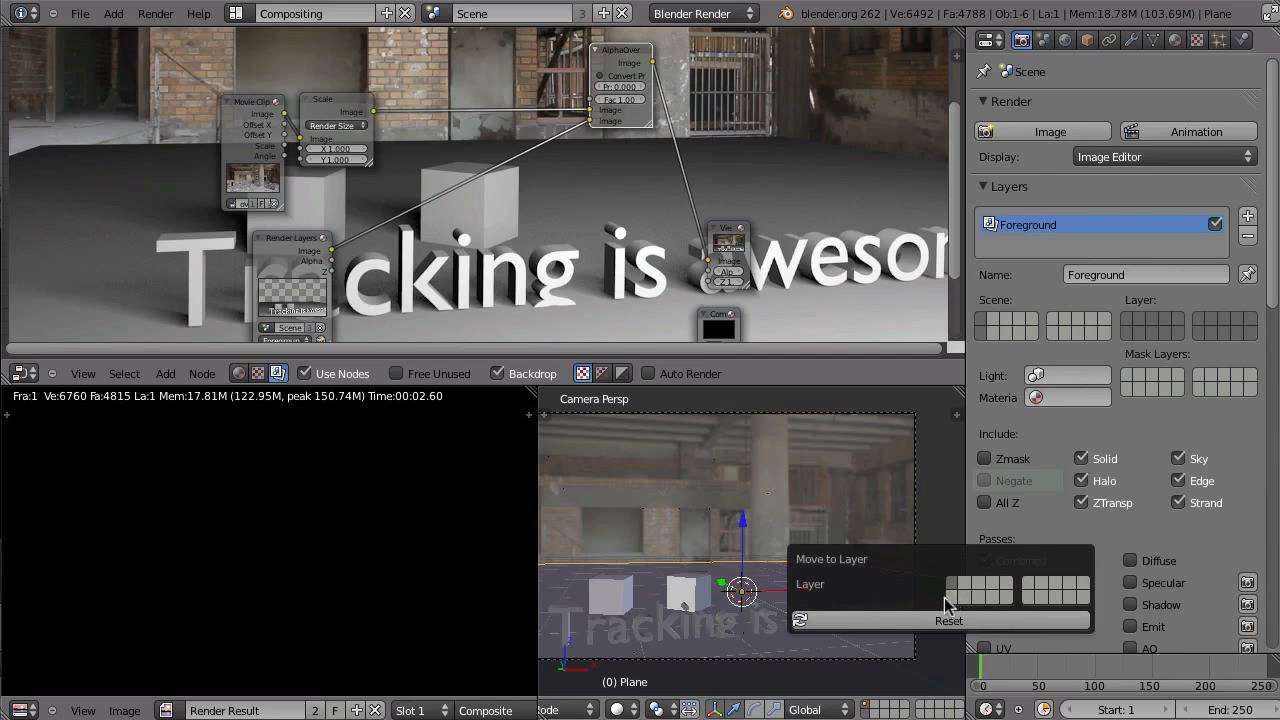
{"action": "left_click", "coordinate": [949, 600]}
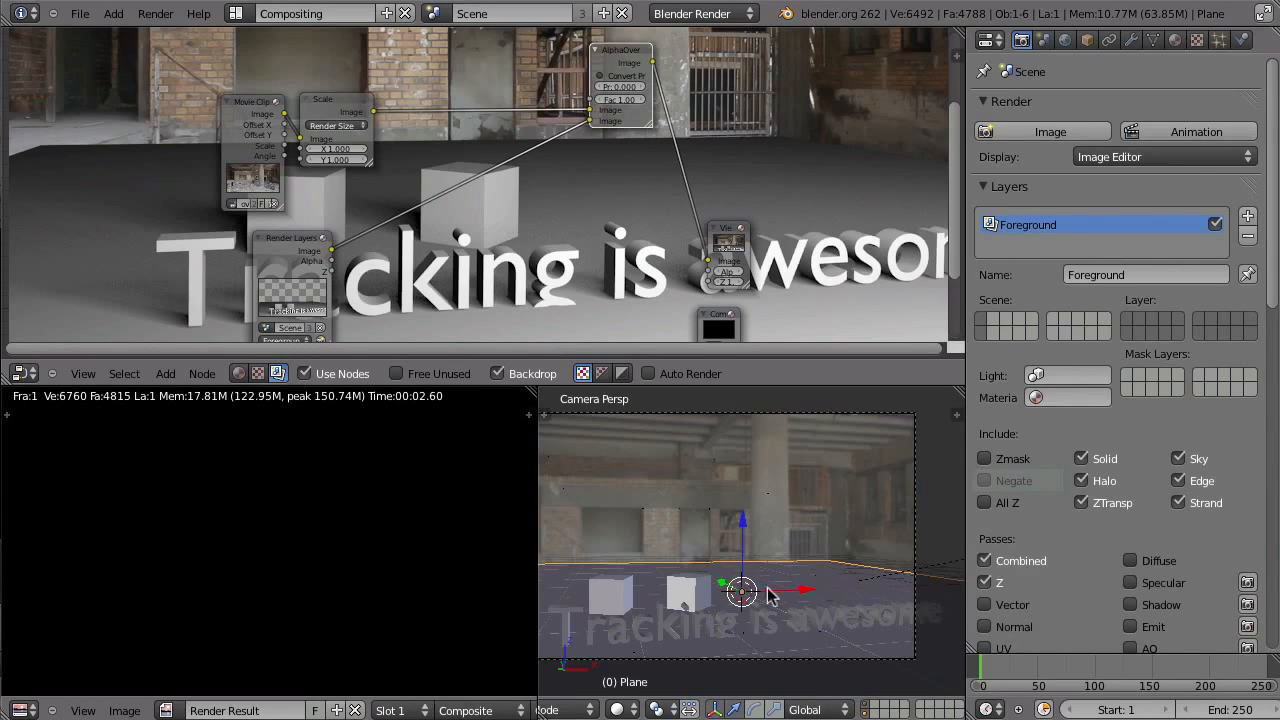
Limit the Foreground render layer to layer 1 with layer 11 as its mask layer, rendering the image to check each change
{"action": "key", "text": "F12"}
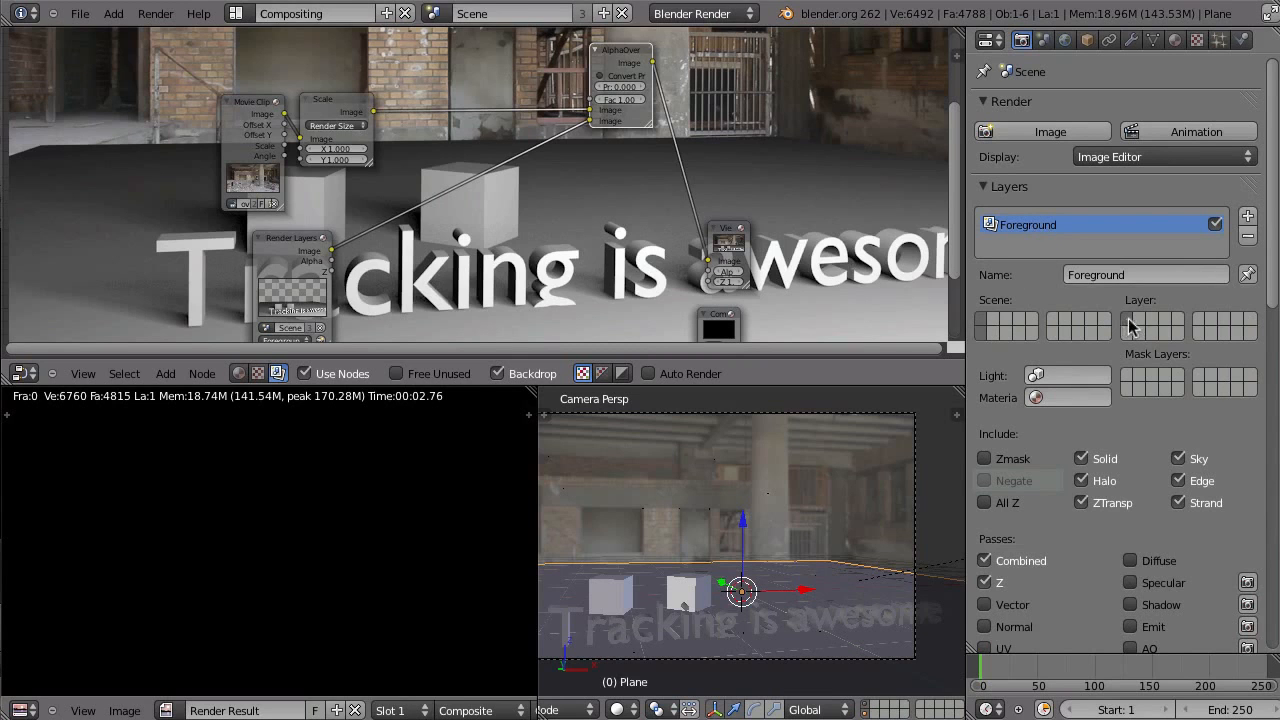
{"action": "left_click", "coordinate": [1046, 131]}
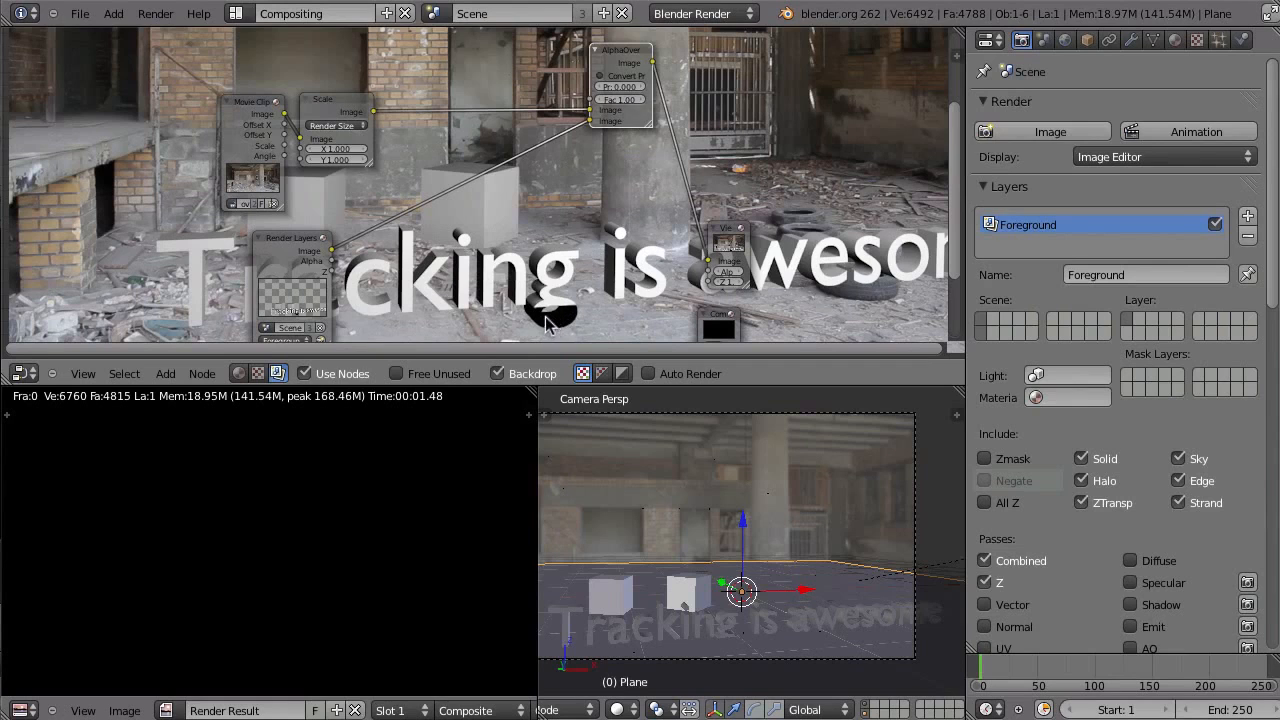
{"action": "right_click", "coordinate": [906, 574]}
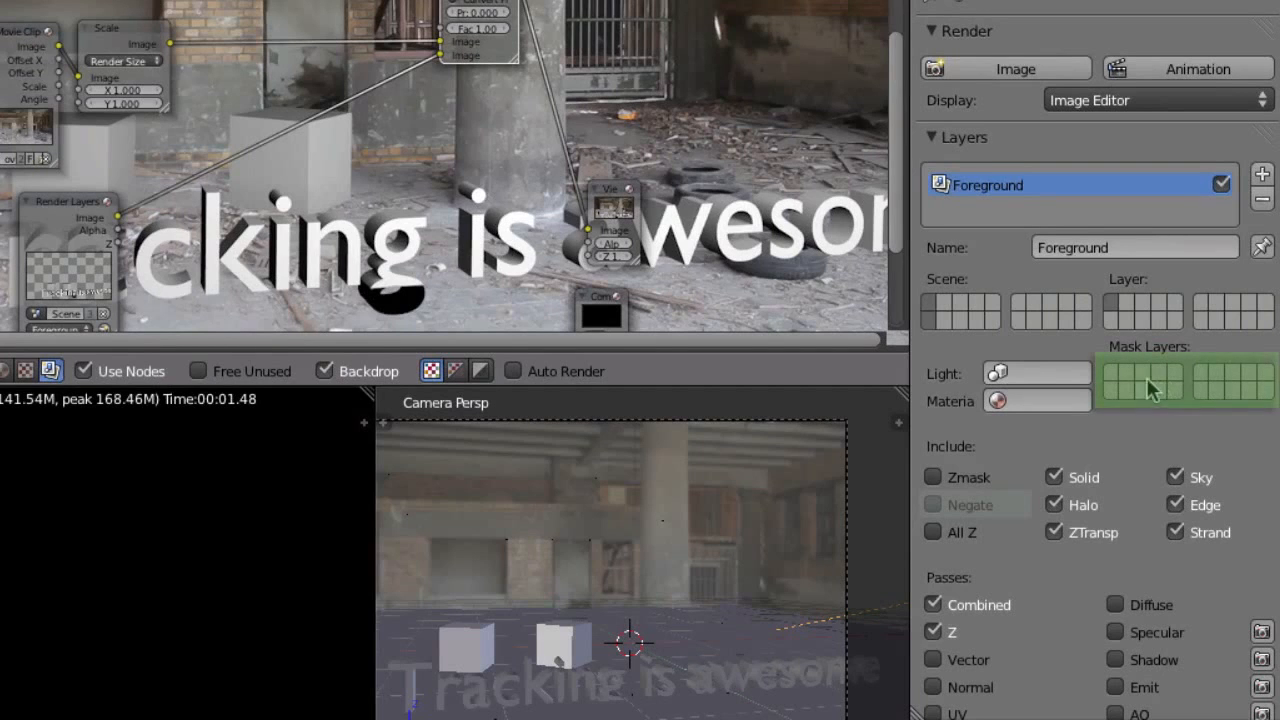
{"action": "right_click", "coordinate": [647, 617]}
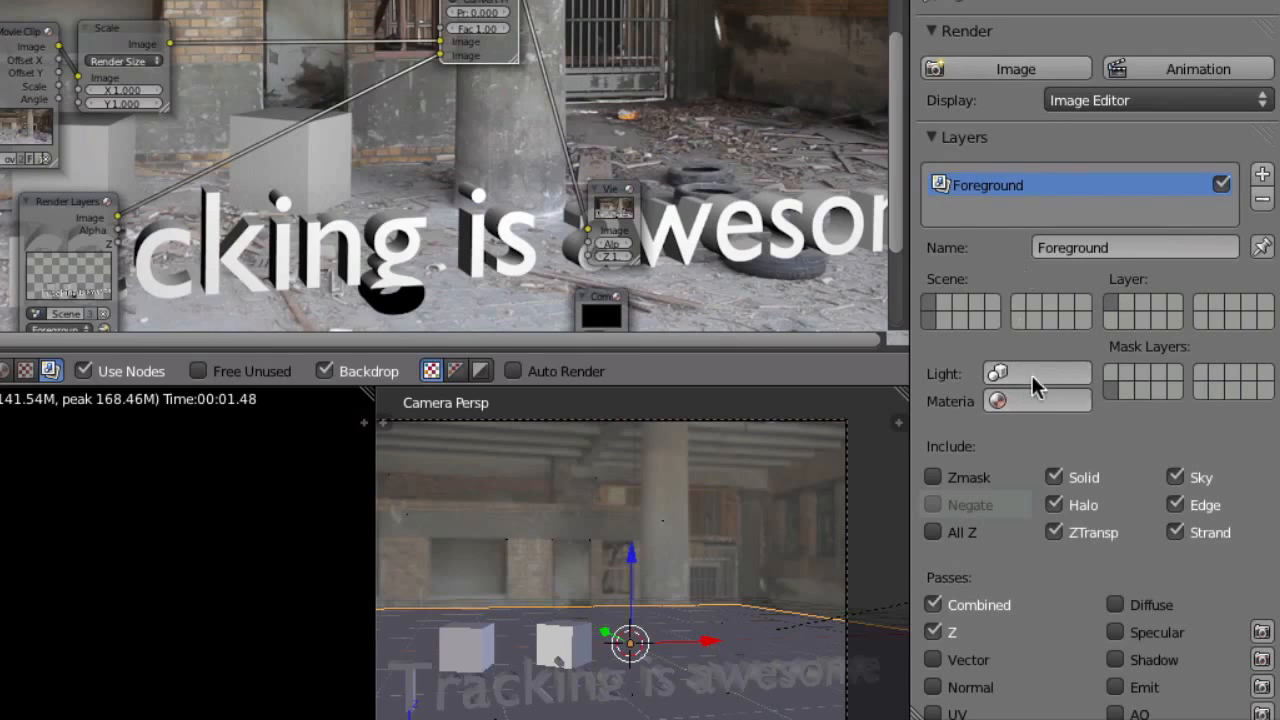
{"action": "left_click", "coordinate": [1000, 78]}
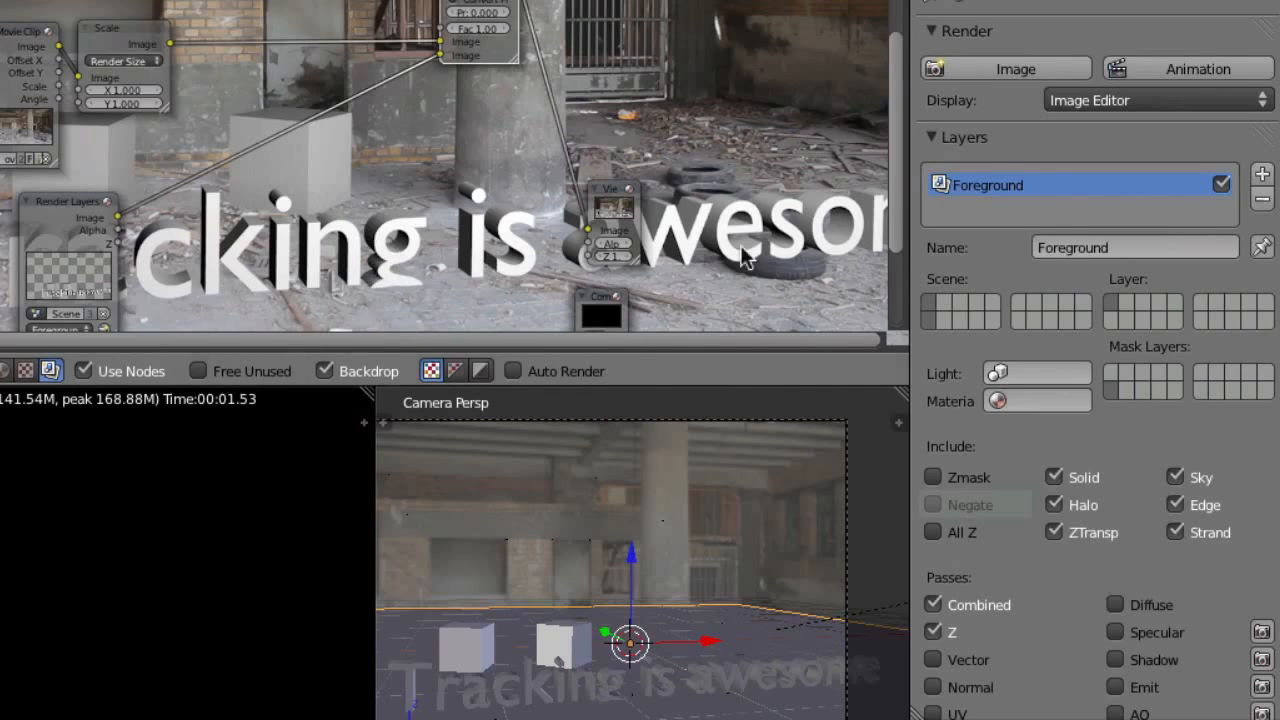
Add a second render layer named Background that uses only layer 11, and render the image
{"action": "left_click", "coordinate": [1262, 174]}
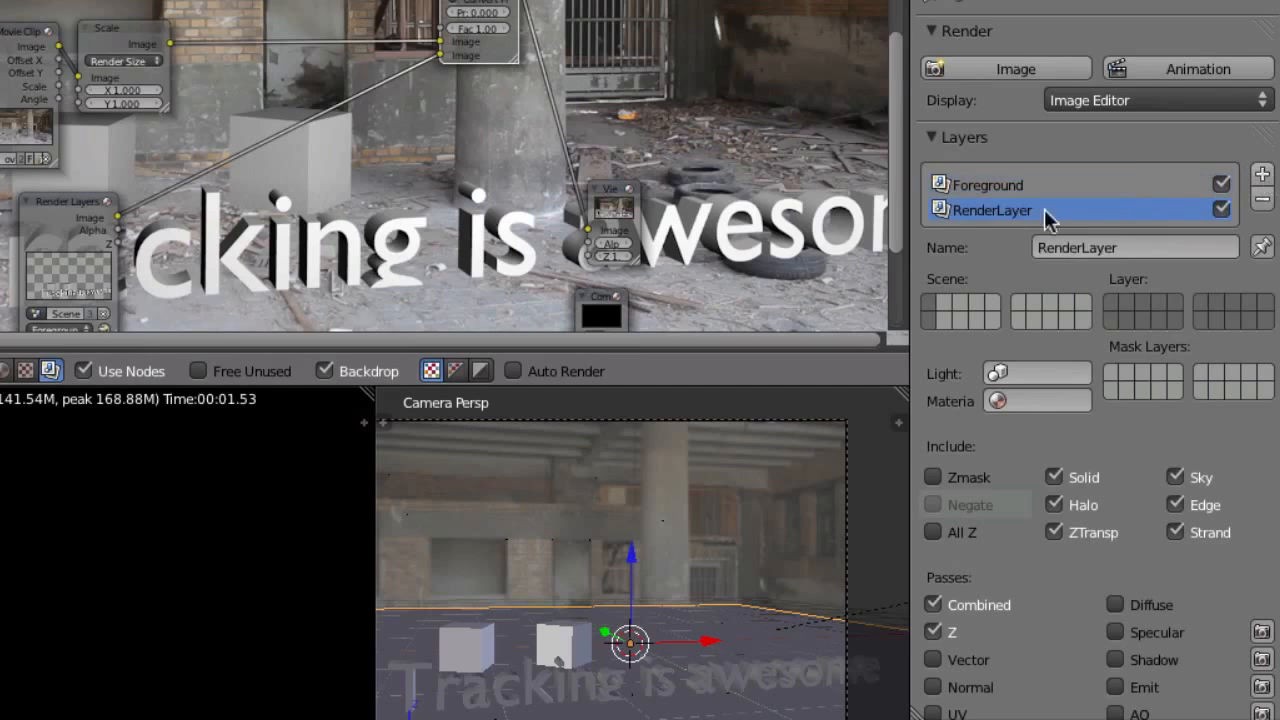
{"action": "type", "text": "Background"}
{"action": "key", "text": "Return"}
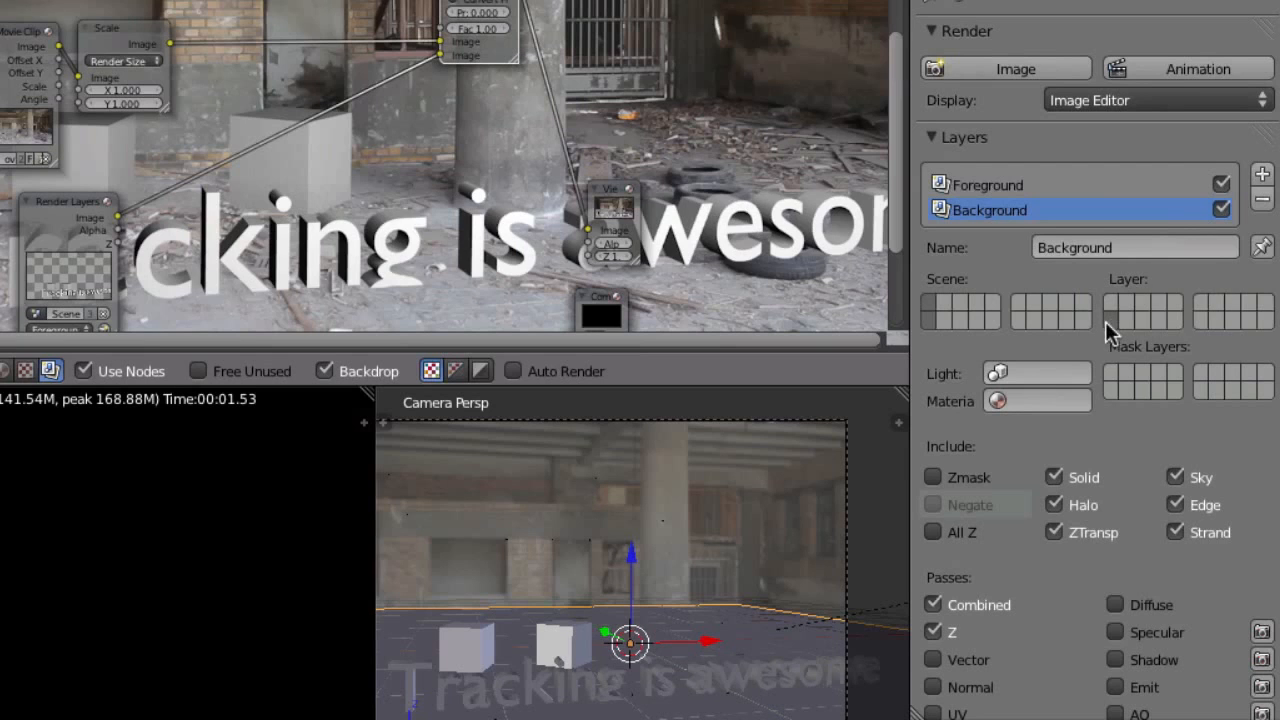
{"action": "left_click", "coordinate": [1045, 72]}
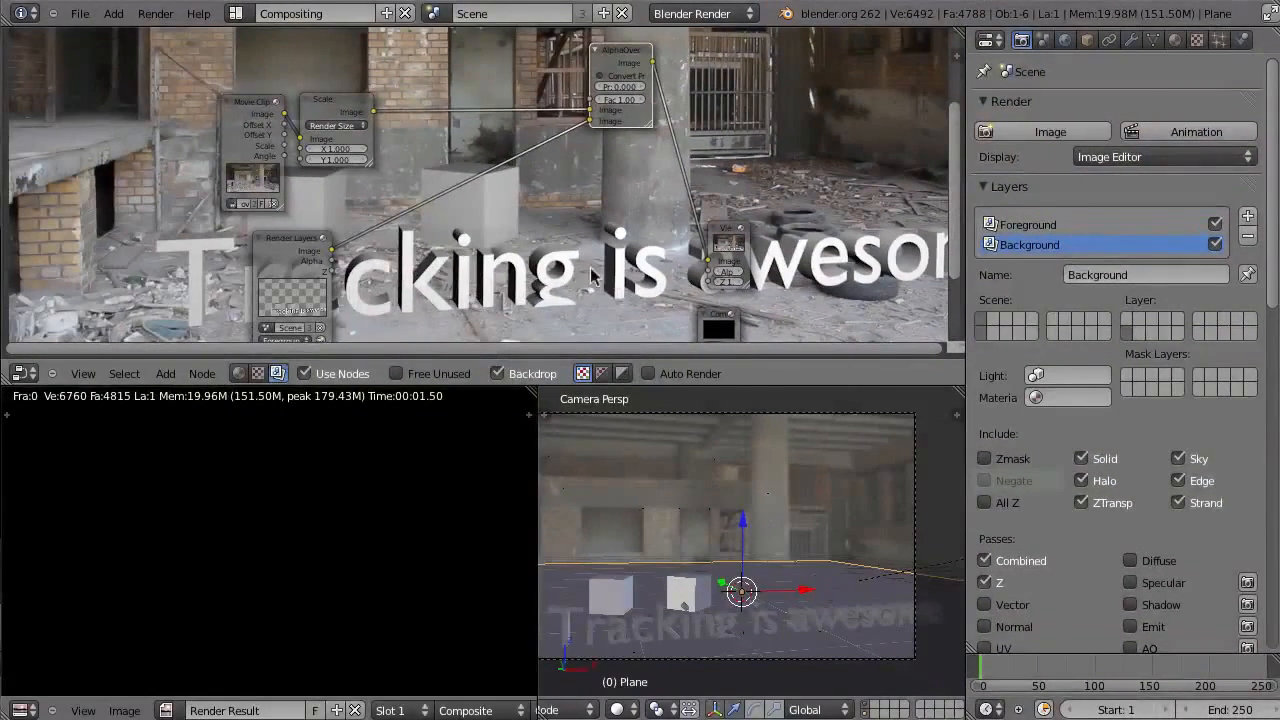
Add a Render Layers node set to Background in the maximized node editor and preview its image in the Viewer
{"action": "key", "text": "ctrl+Up"}
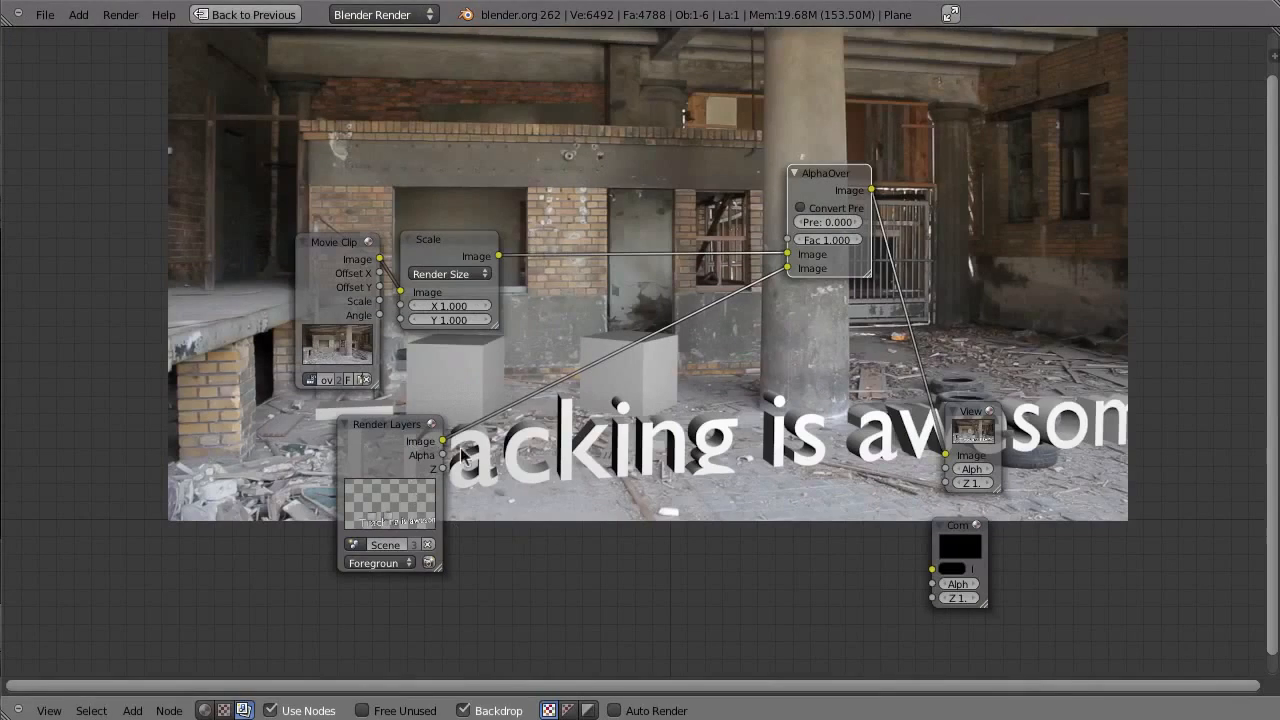
{"action": "key", "text": "shift+a"}
{"action": "mouse_move", "coordinate": [499, 514]}
{"action": "left_click", "coordinate": [586, 514]}
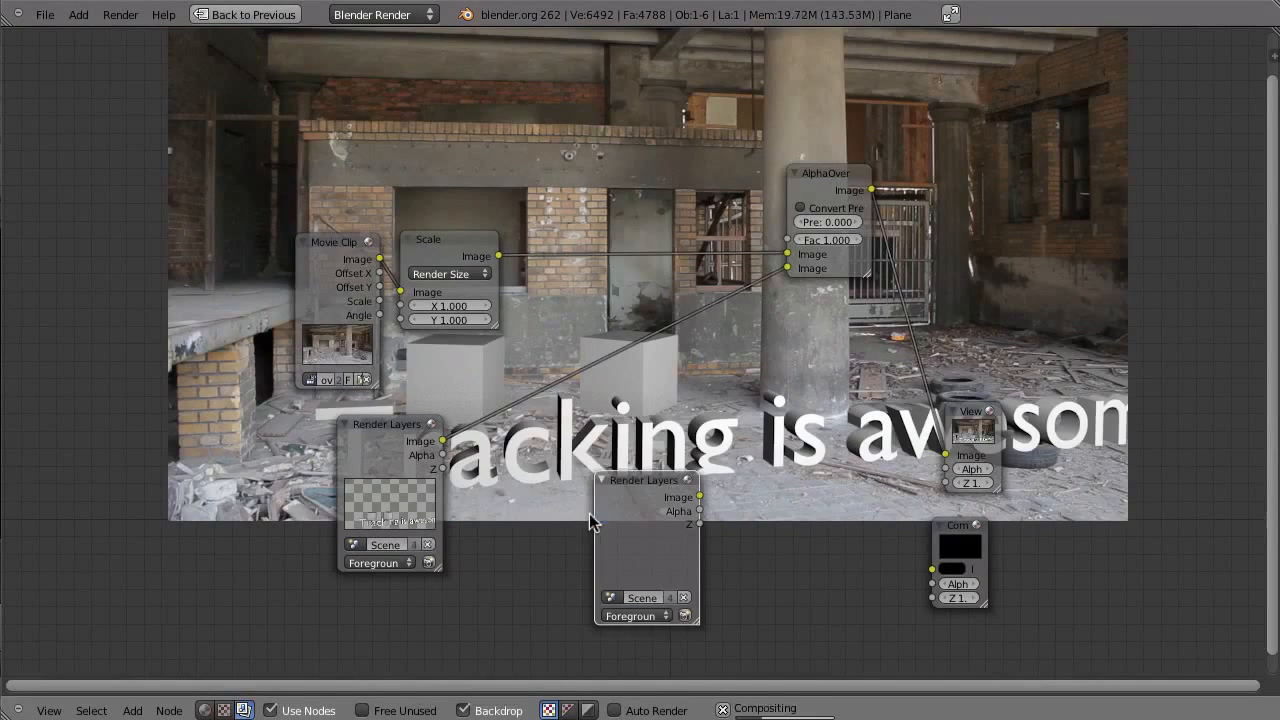
{"action": "left_click", "coordinate": [623, 617]}
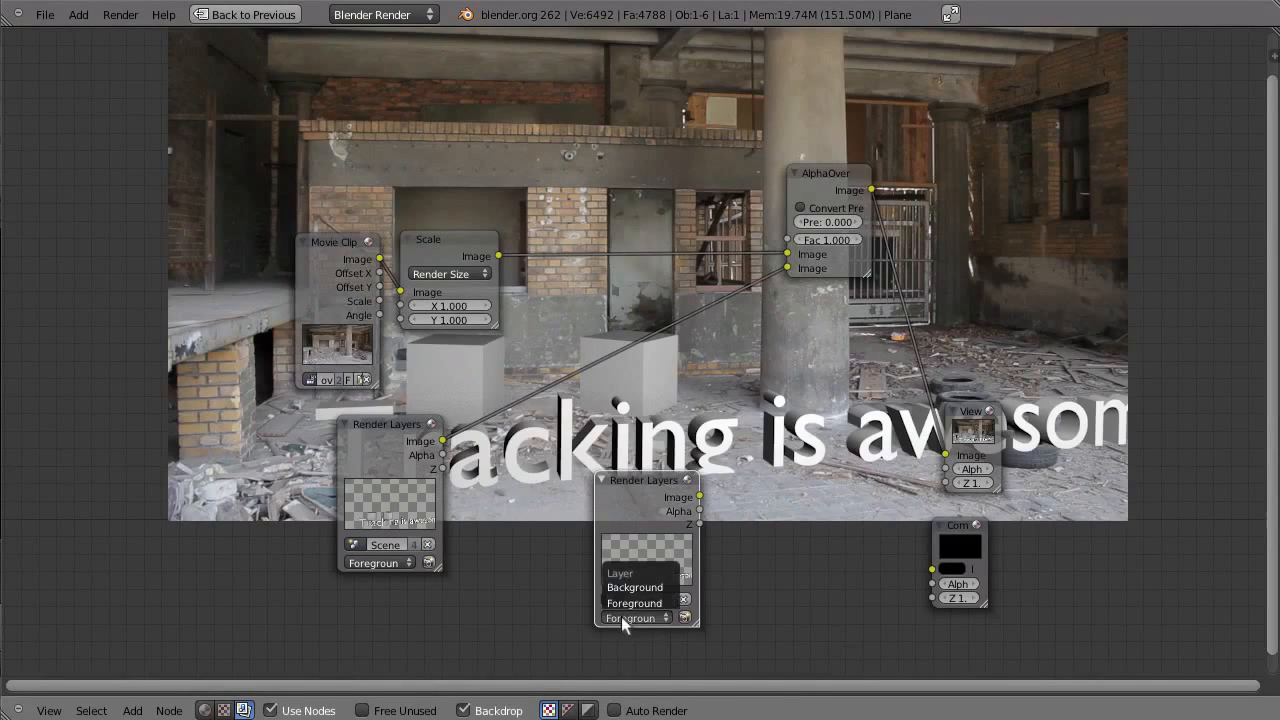
{"action": "left_click", "coordinate": [638, 587]}
{"action": "left_click", "coordinate": [697, 508], "text": "ctrl+shift"}
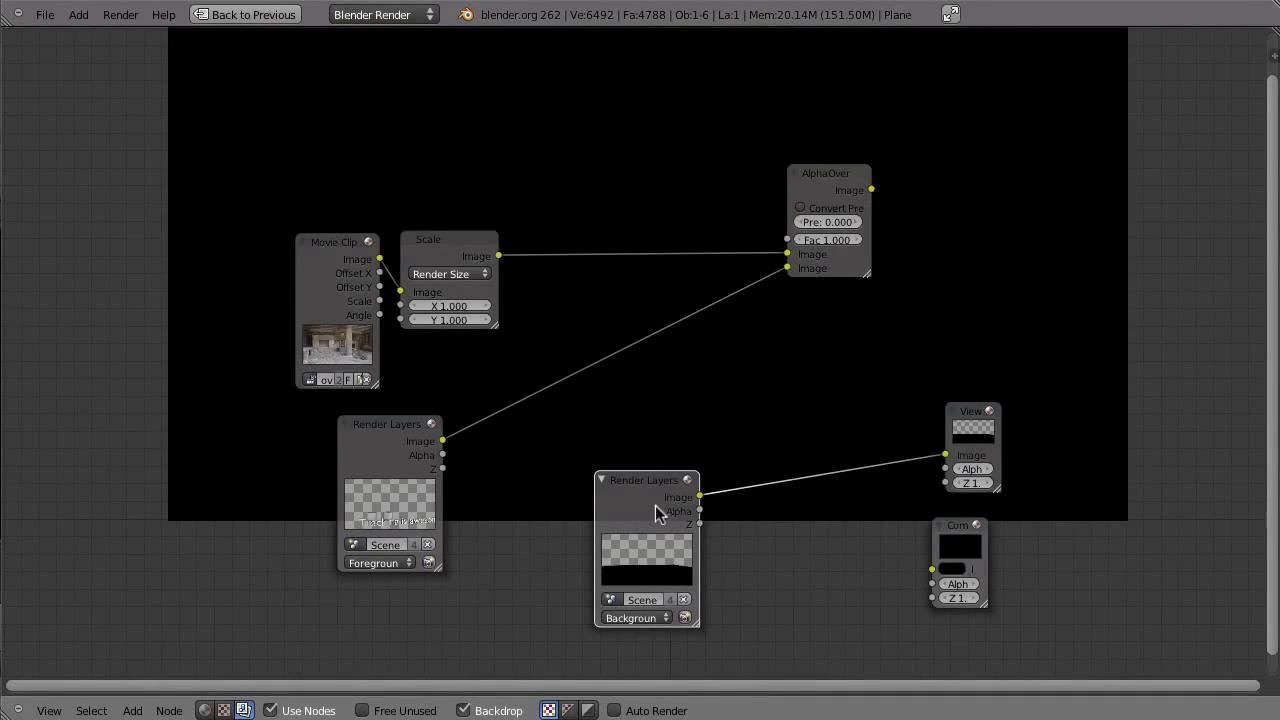
Put the lamp behind the camera on layer 11 as well as layer 1, and render the image again
{"action": "key", "text": "ctrl+Up"}
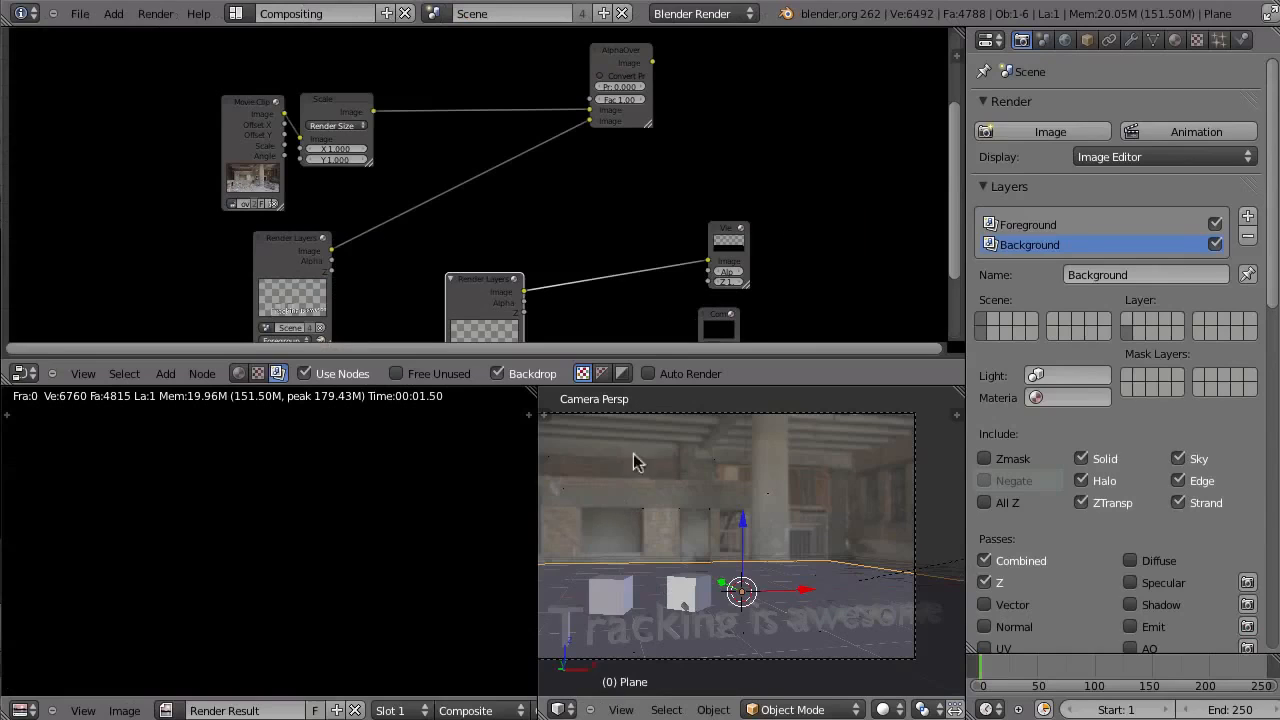
{"action": "middle_click_drag", "start_coordinate": [848, 523], "coordinate": [826, 571]}
{"action": "right_click", "coordinate": [812, 532]}
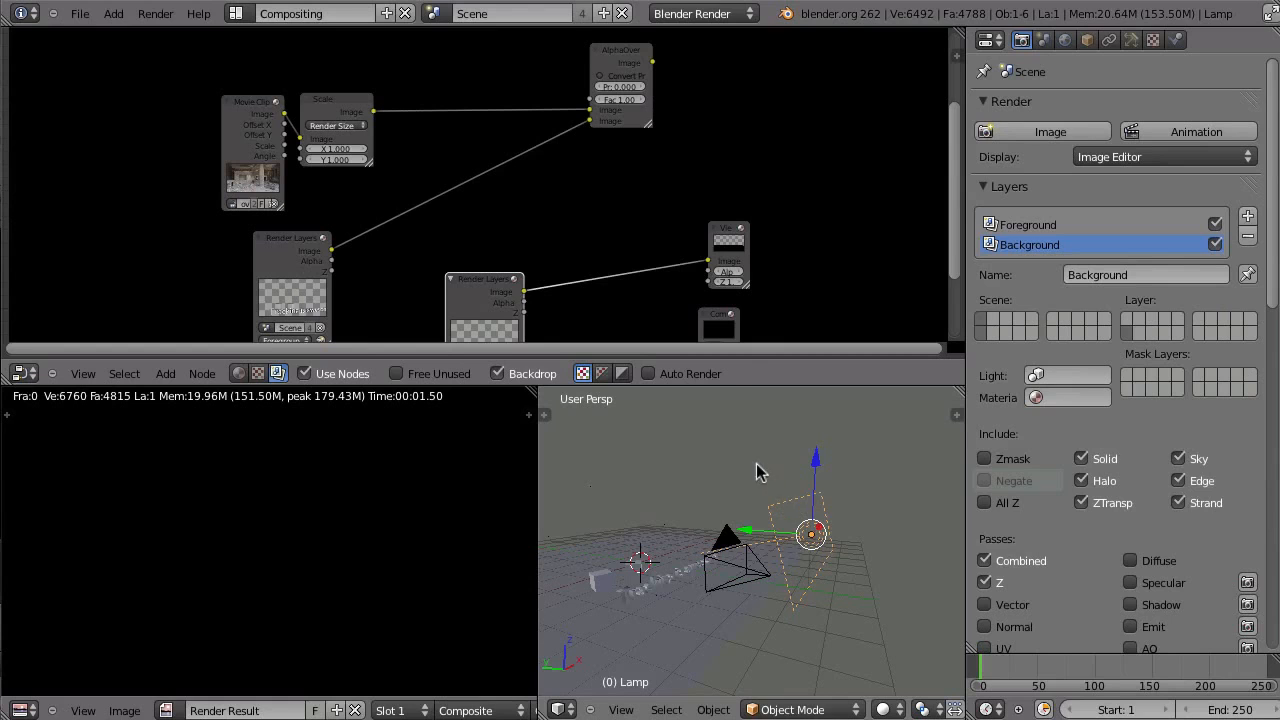
{"action": "key", "text": "m"}
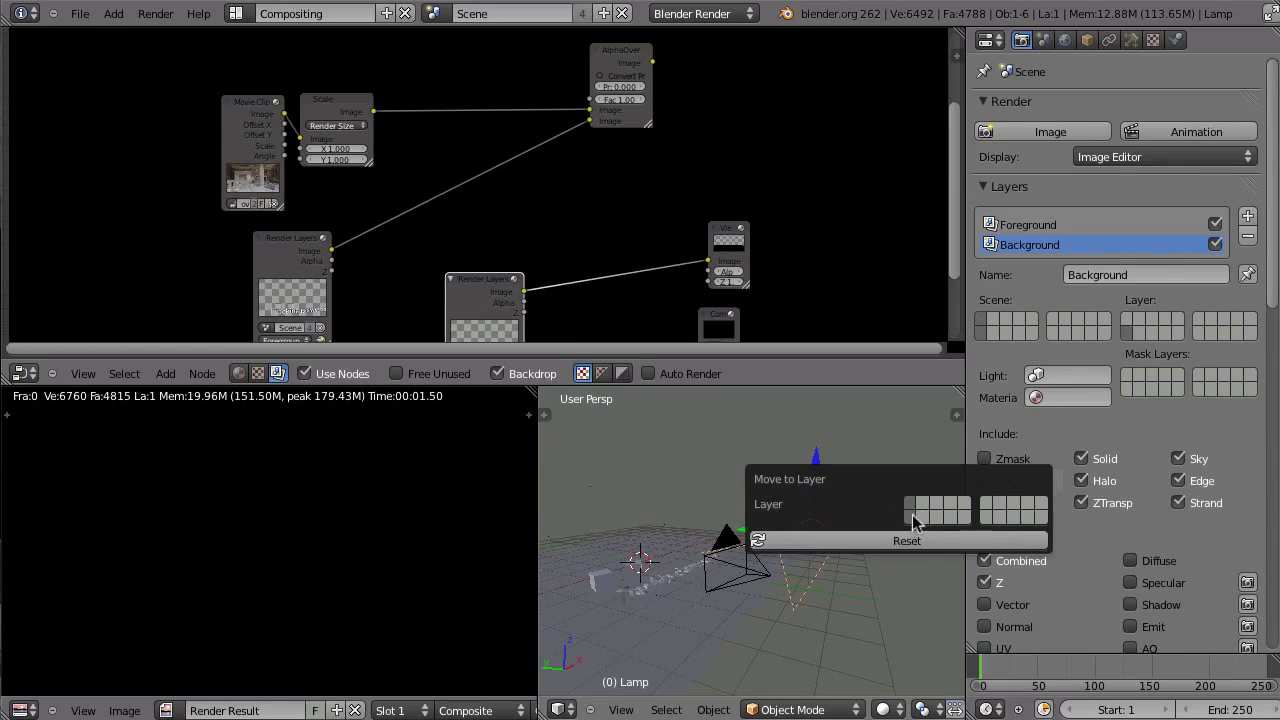
{"action": "left_click", "coordinate": [912, 514]}
{"action": "scroll", "coordinate": [895, 710], "scroll_direction": "down", "scroll_amount": 5}
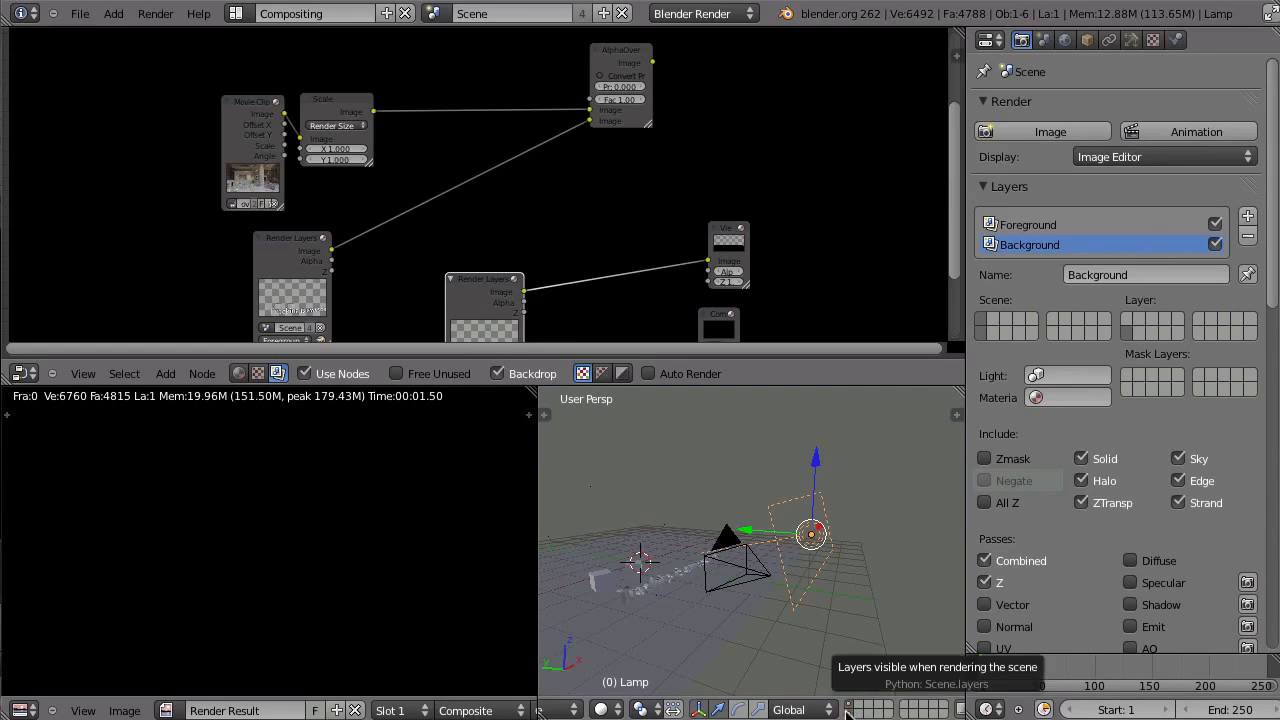
{"action": "left_click", "coordinate": [1030, 136]}
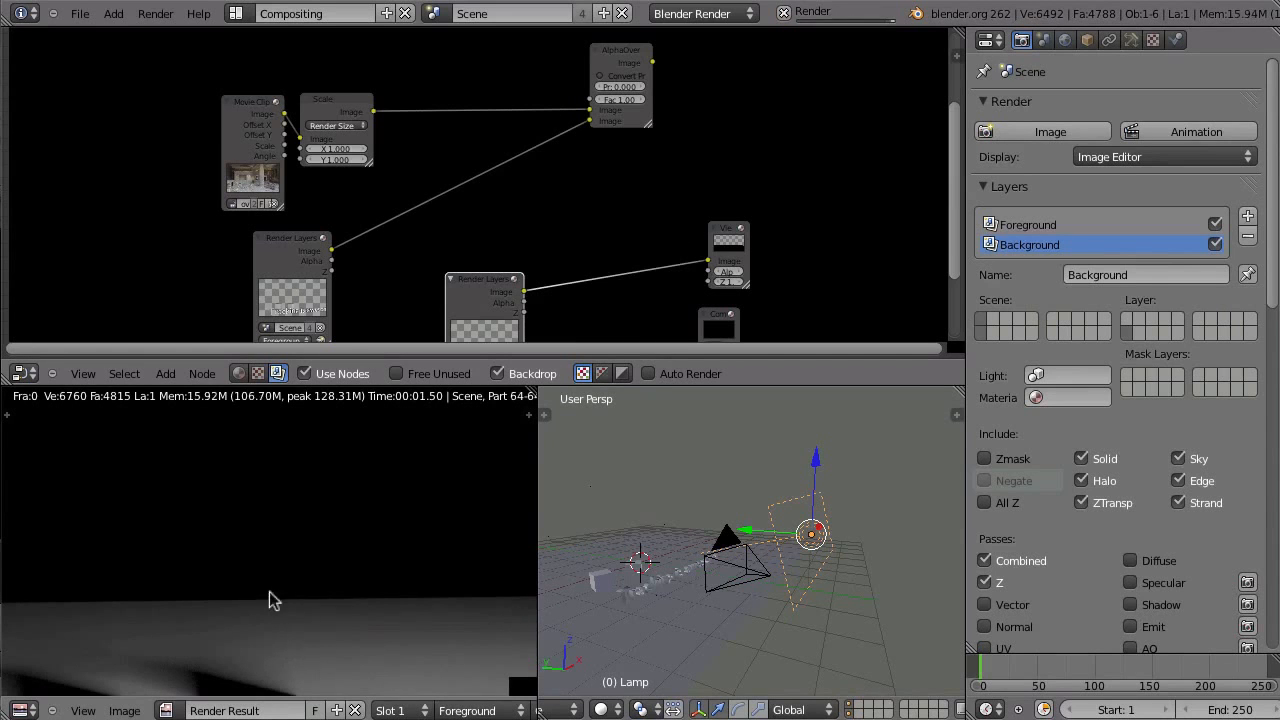
Stack the Background and Foreground Render Layers nodes below the Movie Clip node and move AlphaOver beyond the output nodes
{"action": "key", "text": "ctrl+Up"}
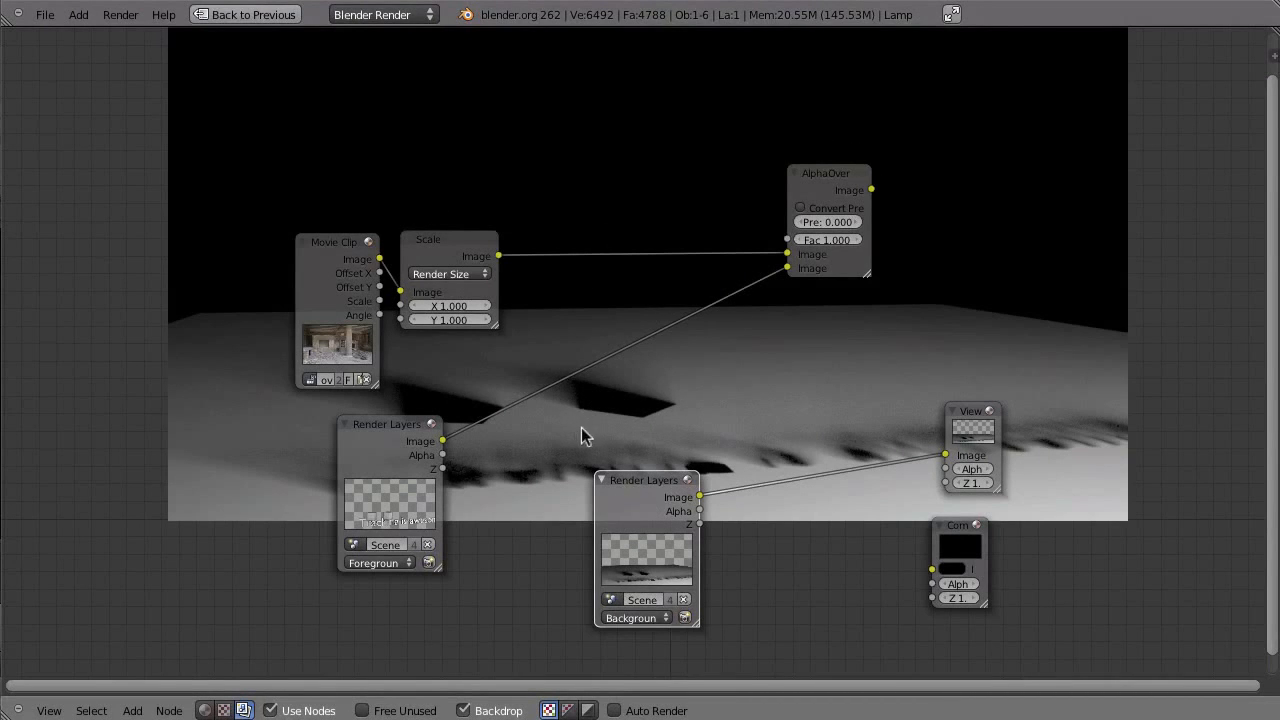
{"action": "middle_click_drag", "start_coordinate": [541, 528], "coordinate": [528, 391], "text": "ctrl"}
{"action": "left_click_drag", "start_coordinate": [390, 316], "coordinate": [346, 599]}
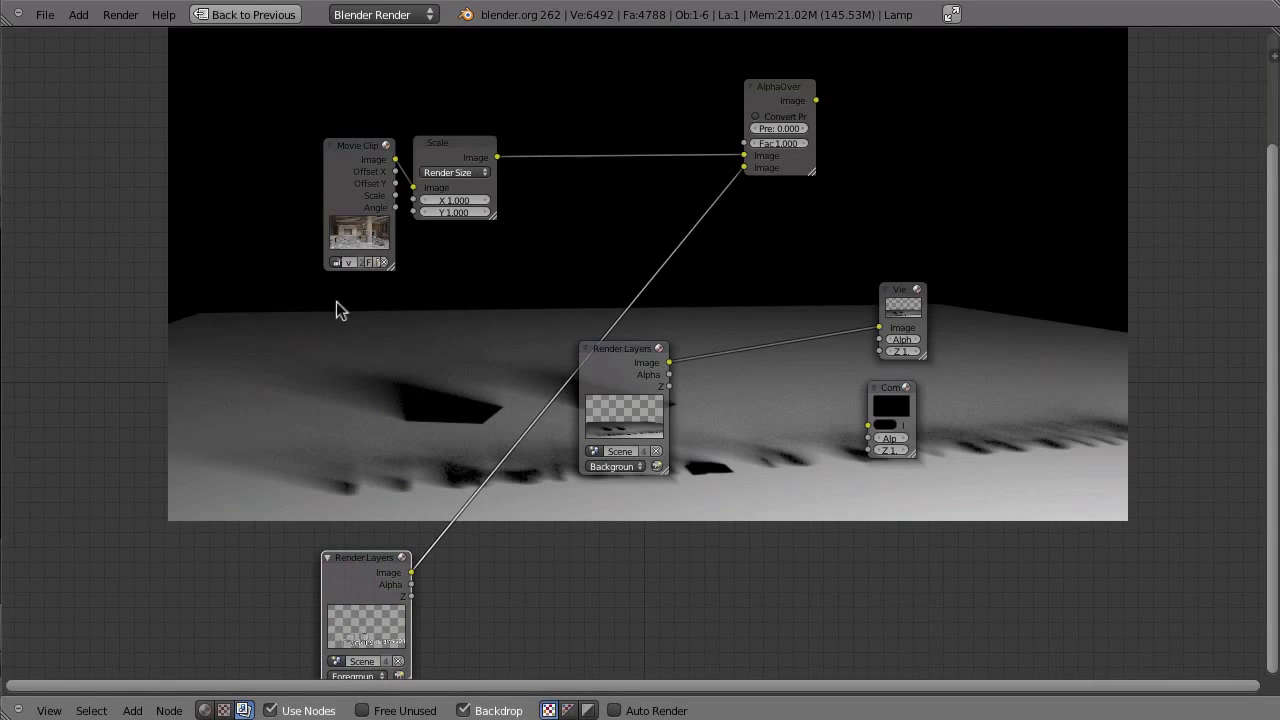
{"action": "left_click_drag", "start_coordinate": [612, 374], "coordinate": [345, 318]}
{"action": "left_click_drag", "start_coordinate": [345, 578], "coordinate": [340, 491]}
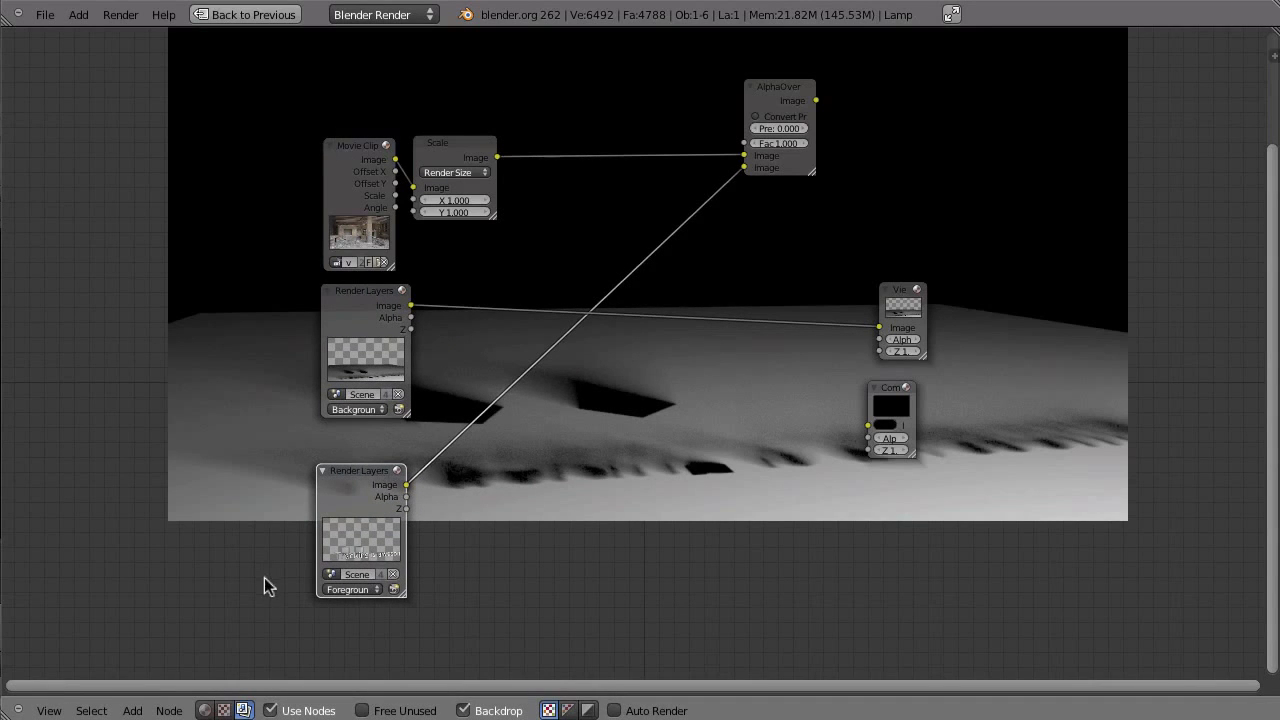
{"action": "left_click", "coordinate": [782, 94]}
{"action": "left_click_drag", "start_coordinate": [782, 94], "coordinate": [1083, 442]}
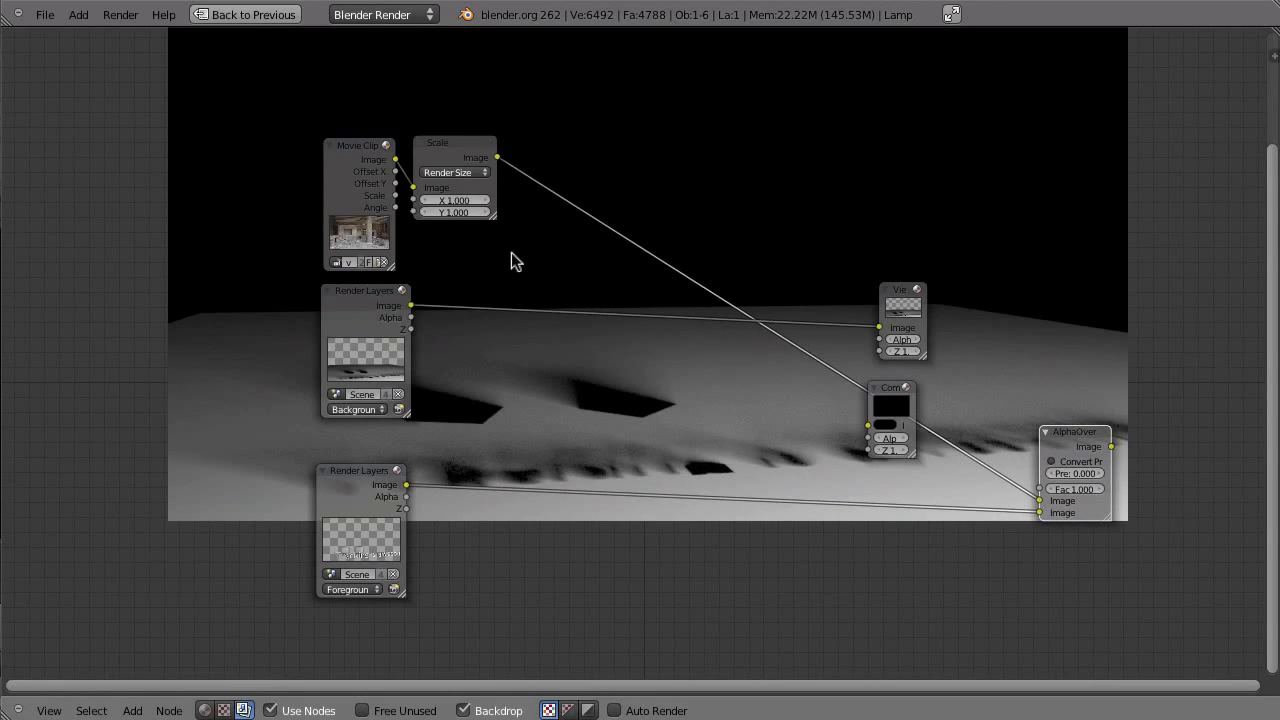
Cut the link from Scale to AlphaOver and place a new Mix node between the Scale and Viewer nodes
{"action": "right_click_drag", "start_coordinate": [480, 248], "coordinate": [820, 157], "text": "ctrl"}
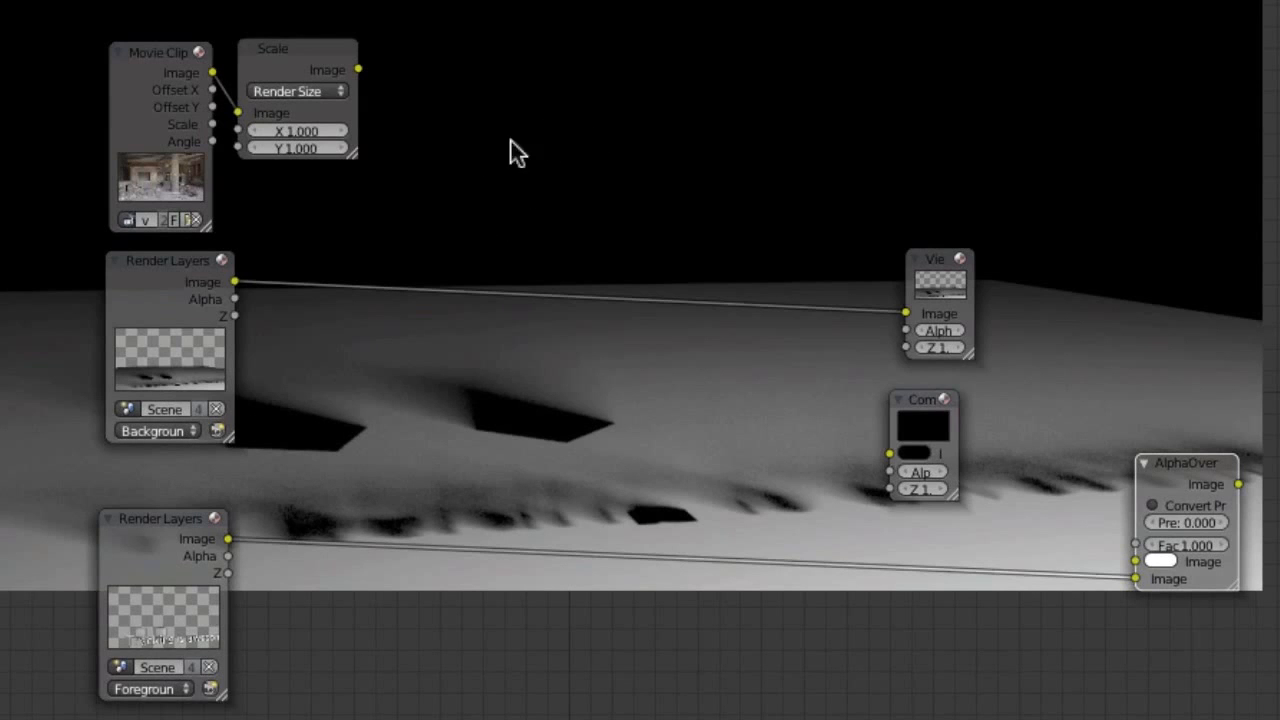
{"action": "key", "text": "shift+a"}
{"action": "mouse_move", "coordinate": [472, 215]}
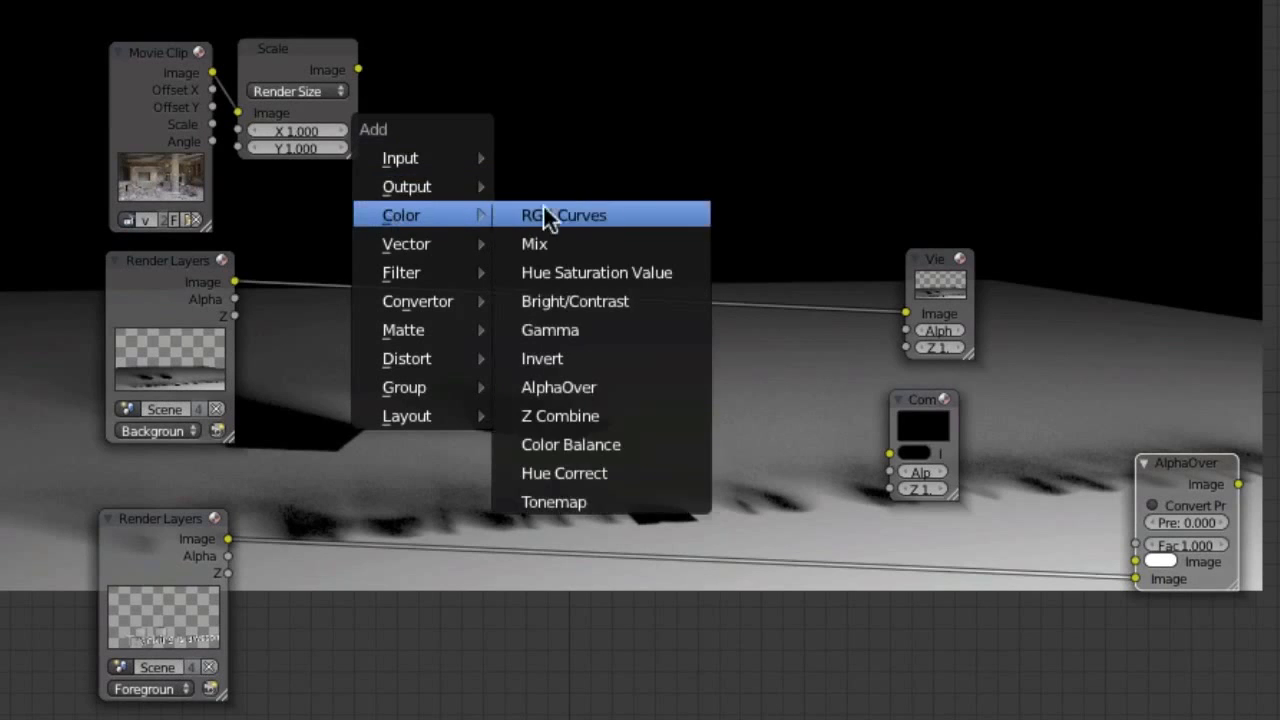
{"action": "left_click", "coordinate": [580, 244]}
{"action": "left_click", "coordinate": [600, 68]}
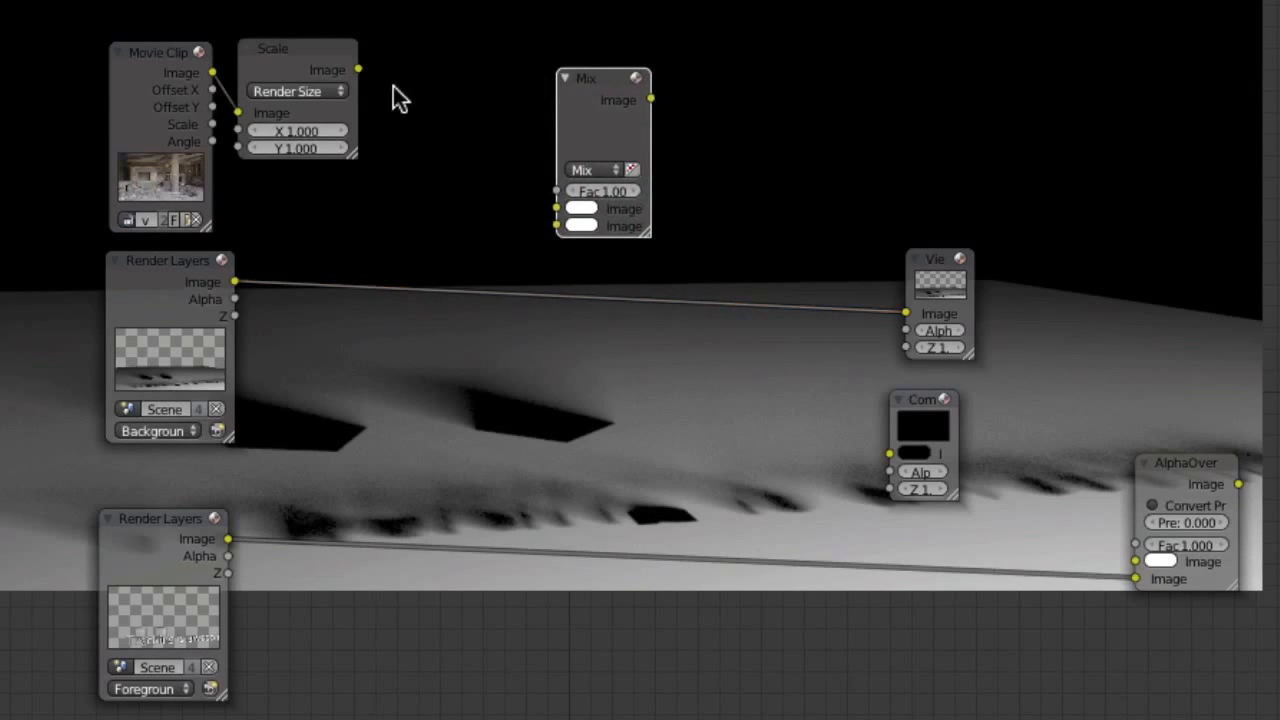
Link Scale to the Mix node's first image and the Background render layer to its second, with Mix feeding the Viewer
{"action": "left_click_drag", "start_coordinate": [416, 52], "coordinate": [562, 210]}
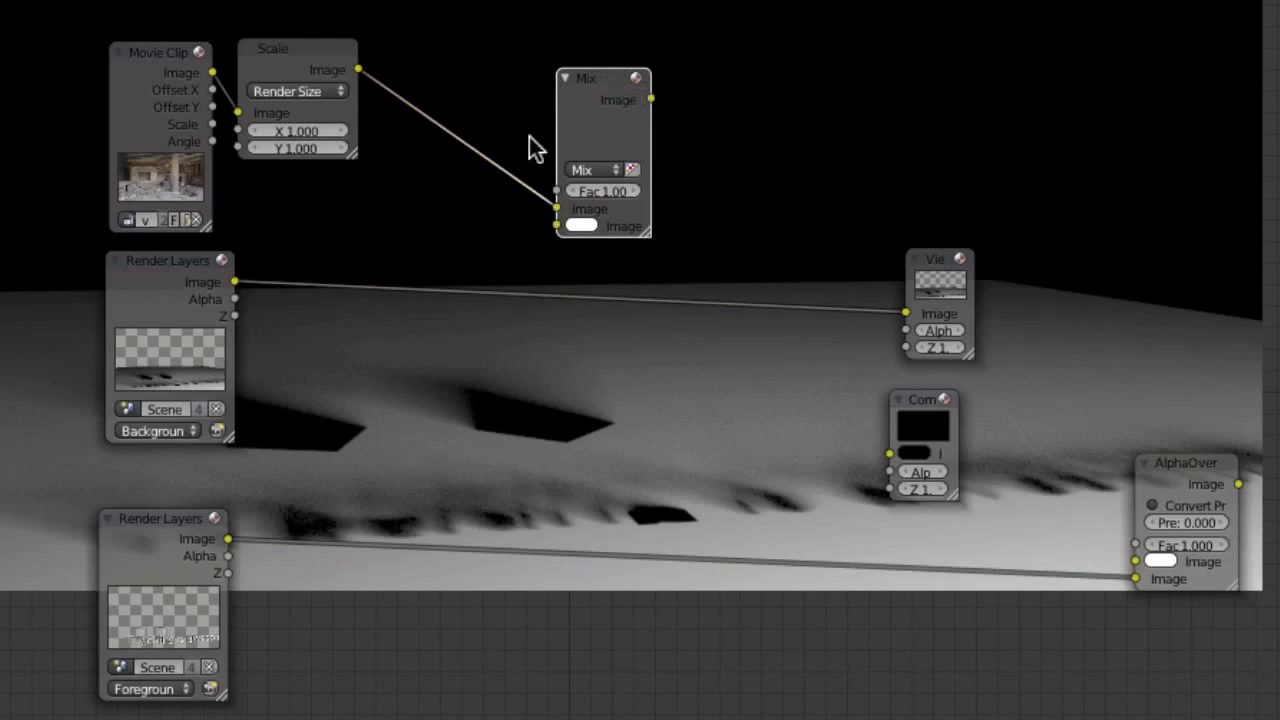
{"action": "left_click", "coordinate": [596, 101], "text": "ctrl+shift"}
{"action": "left_click", "coordinate": [165, 285]}
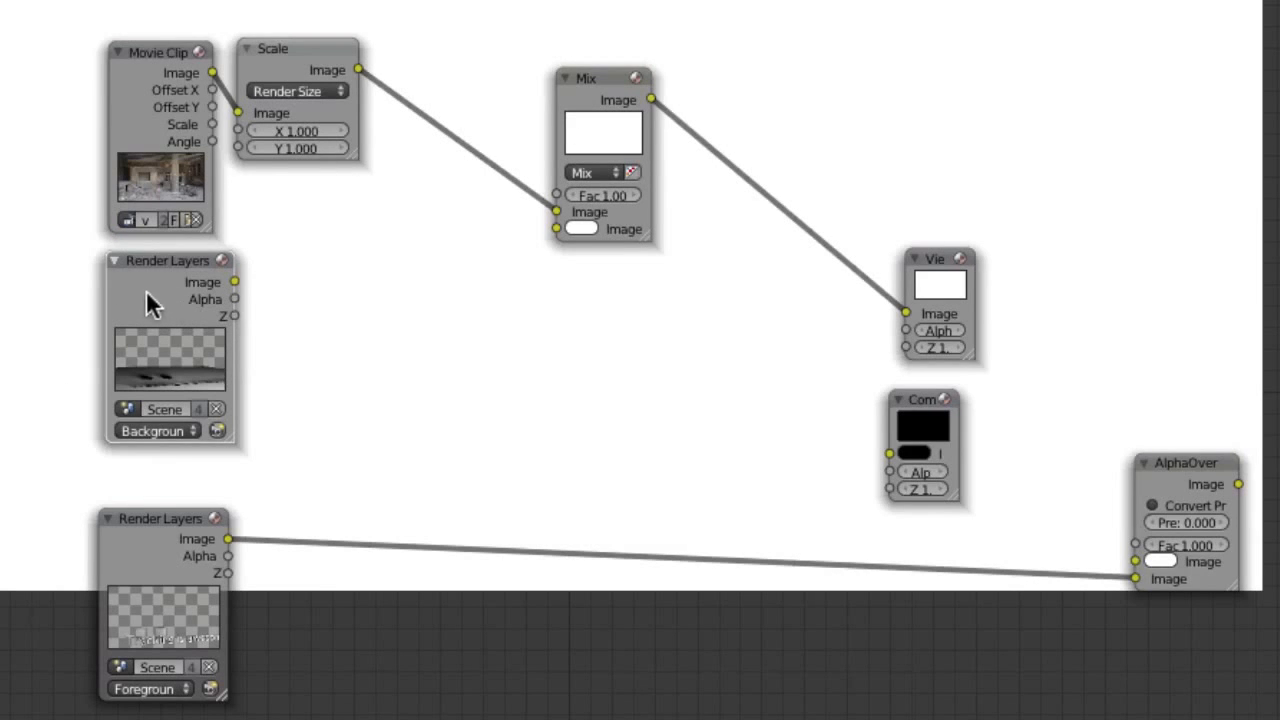
{"action": "left_click_drag", "start_coordinate": [320, 256], "coordinate": [556, 229]}
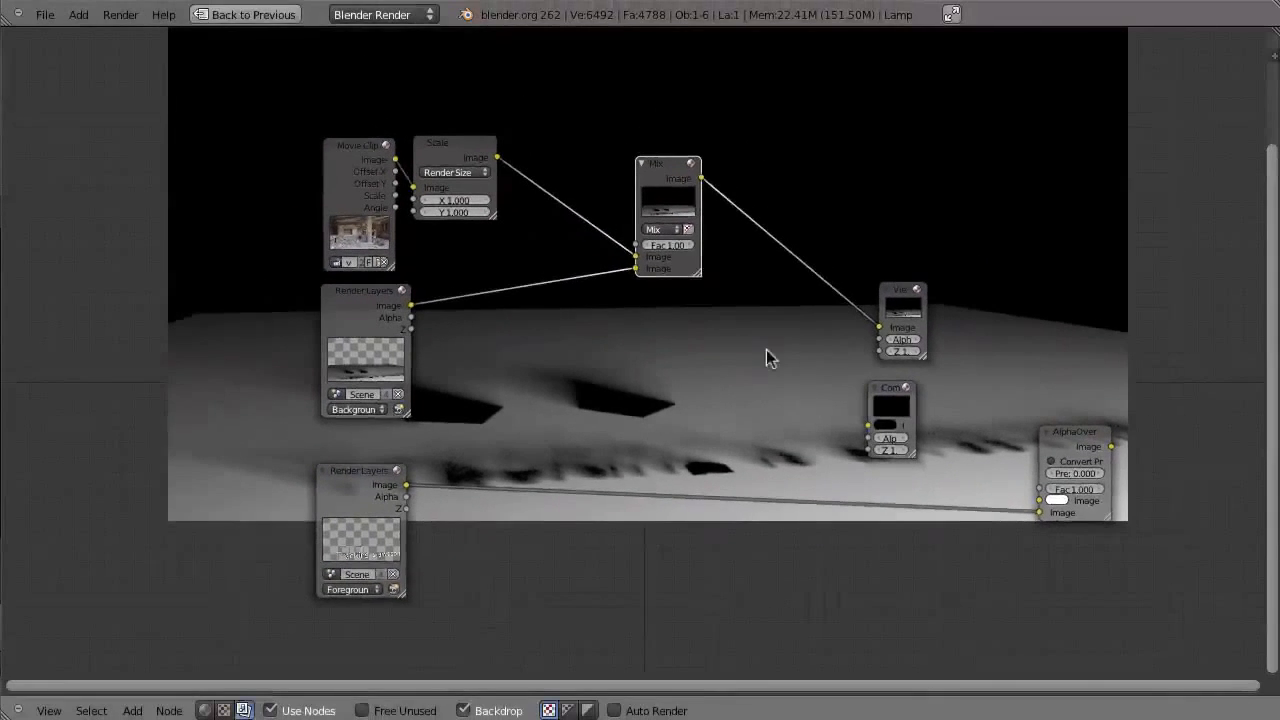
{"action": "key", "text": "ctrl+Up"}
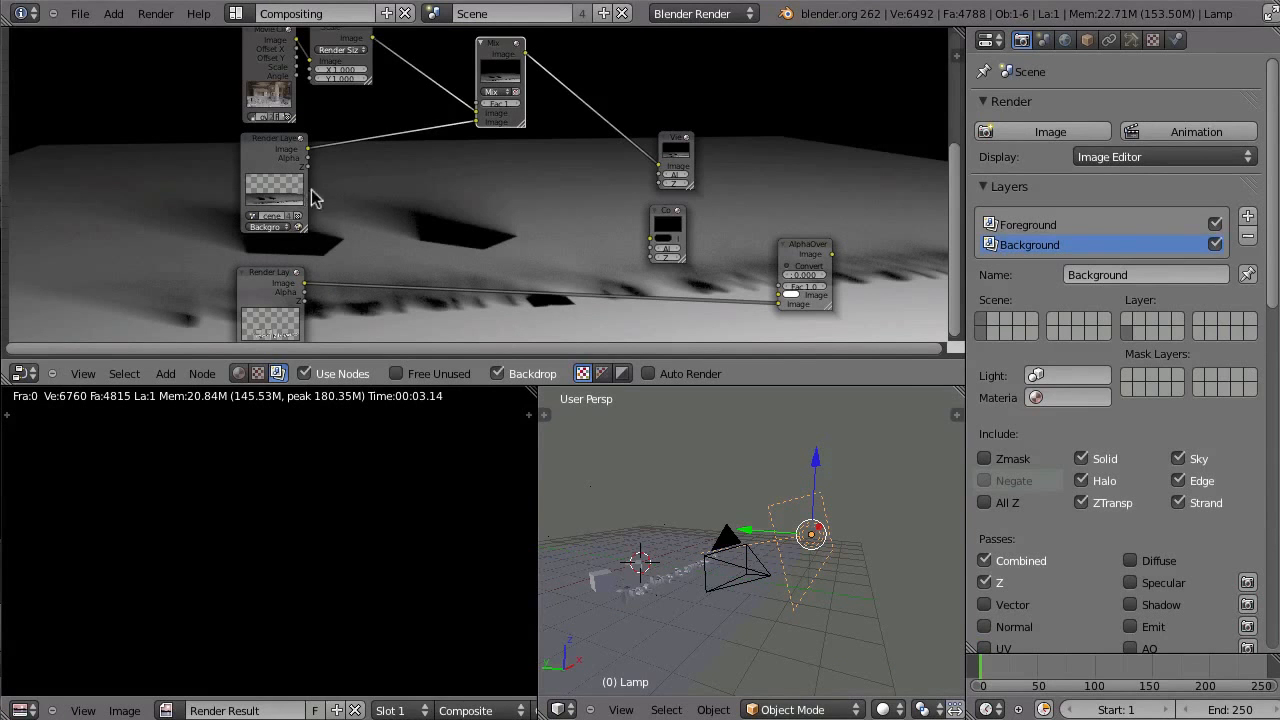
Enable the Shadow pass for the Background render layer
{"action": "scroll", "coordinate": [1030, 505], "scroll_direction": "down", "scroll_amount": 2}
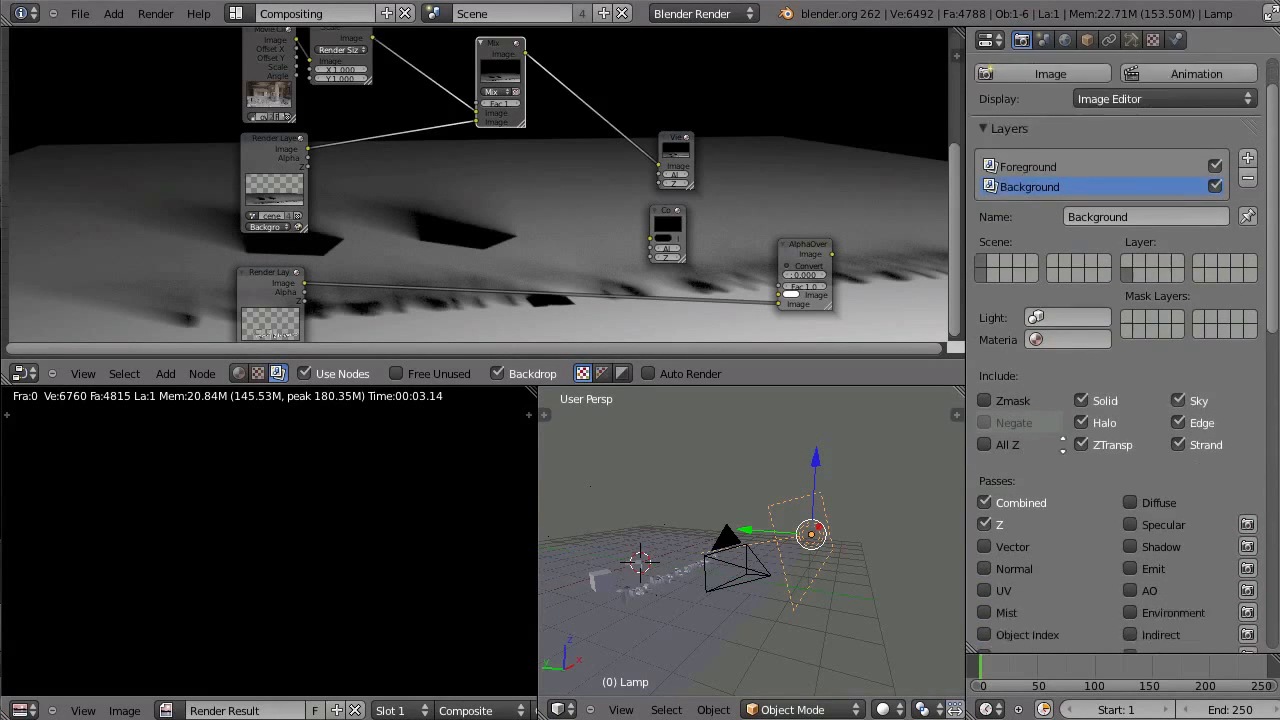
{"action": "scroll", "coordinate": [1075, 280], "scroll_direction": "down", "scroll_amount": 5}
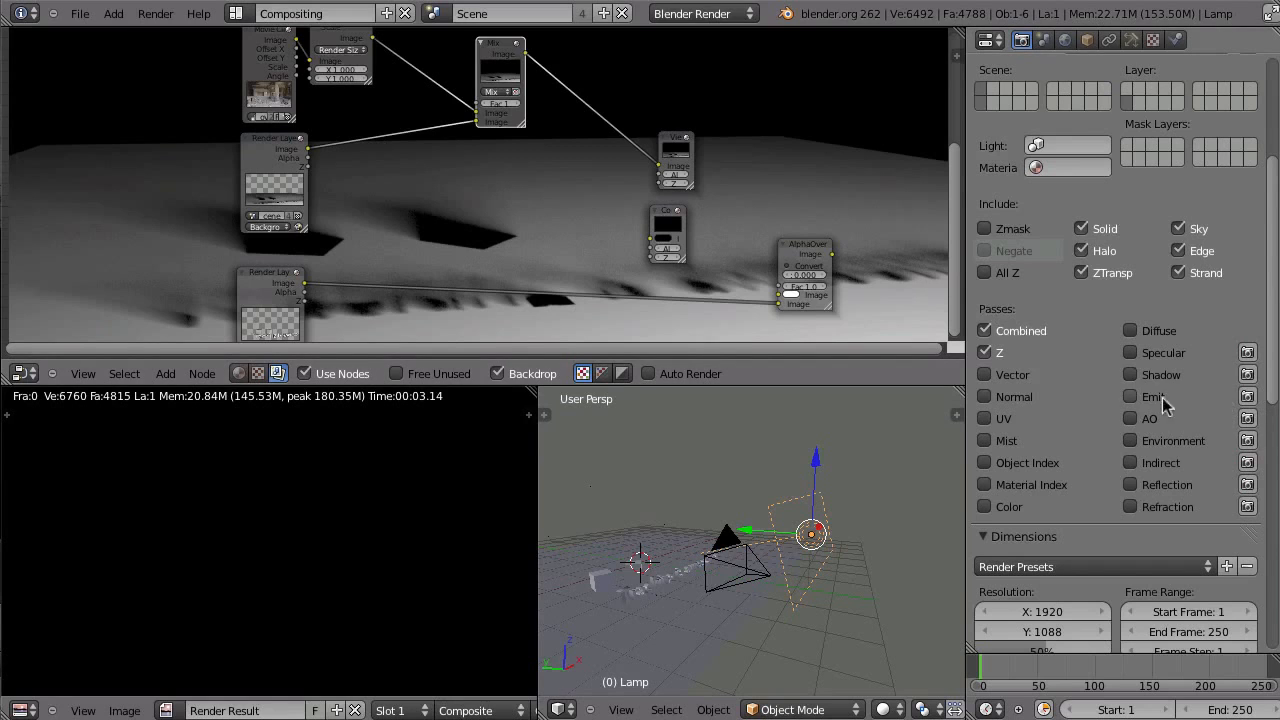
{"action": "left_click", "coordinate": [1129, 376]}
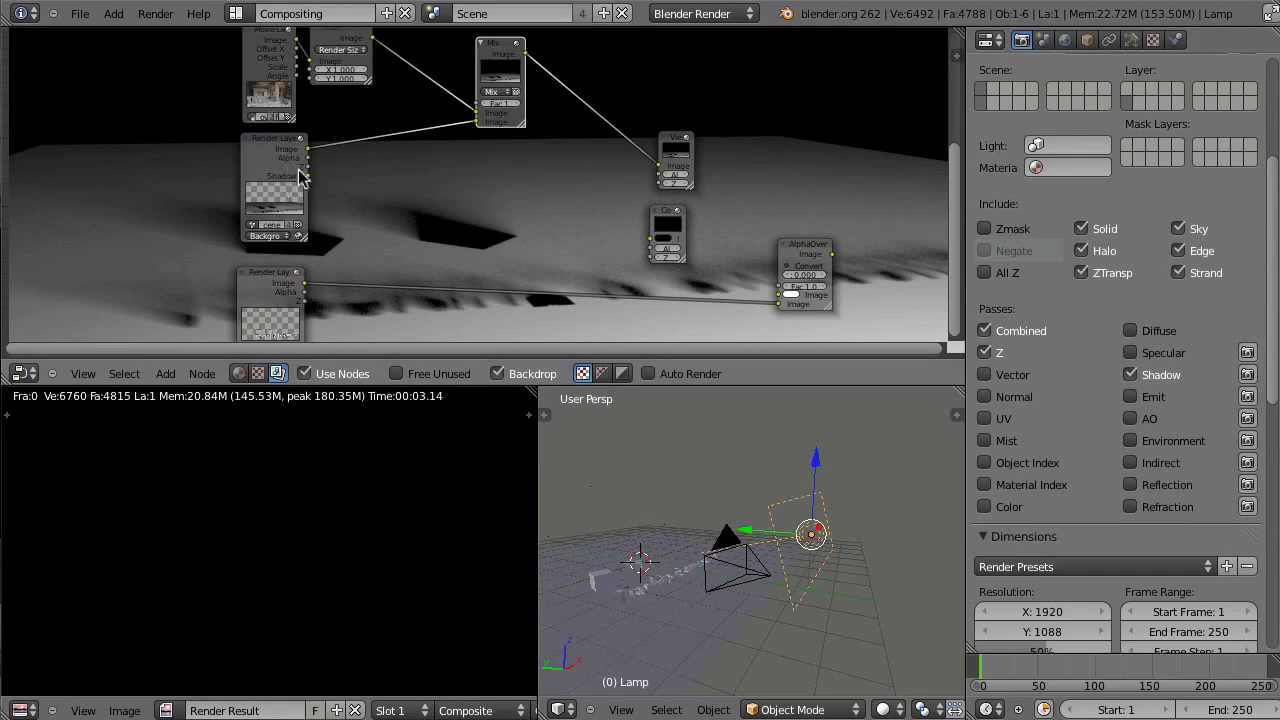
Preview the Background render layer's Shadow pass in the Viewer, shrinking and repositioning the backdrop so the whole image shows
{"action": "scroll", "coordinate": [305, 175], "scroll_direction": "up", "scroll_amount": 3}
{"action": "scroll", "coordinate": [343, 187], "scroll_direction": "up", "scroll_amount": 2}
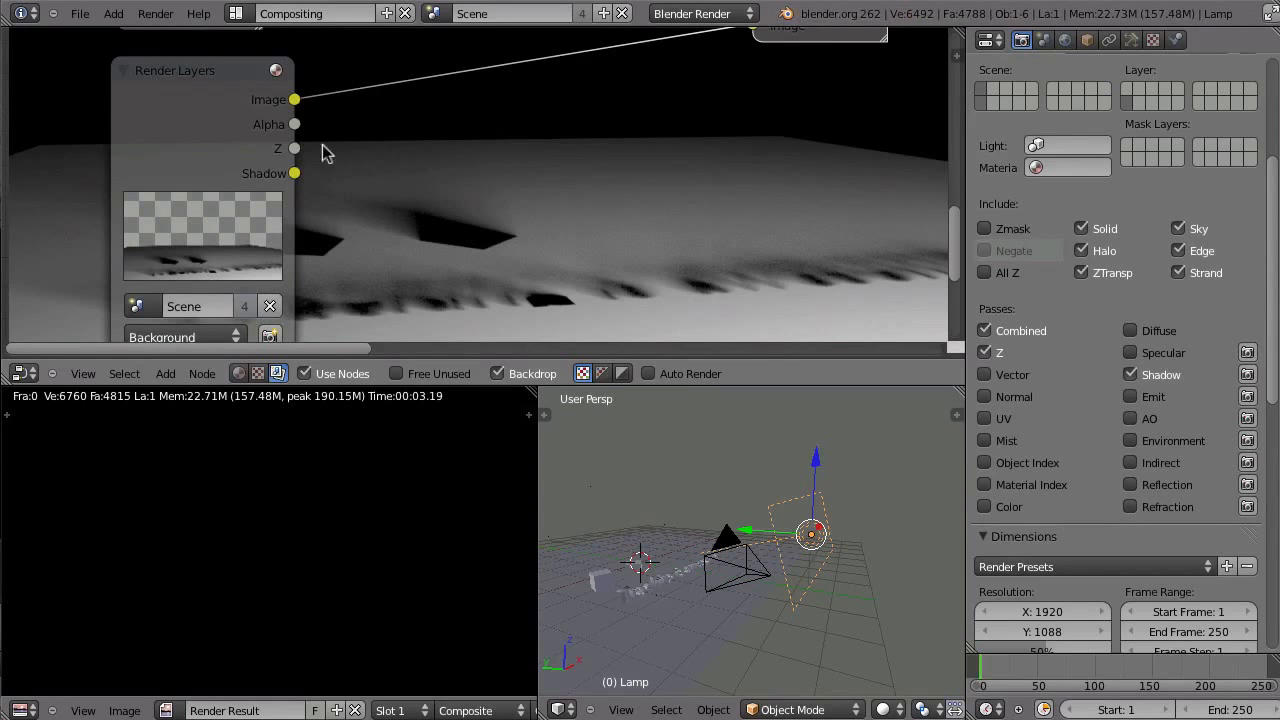
{"action": "left_click", "coordinate": [178, 112], "text": "ctrl+shift"}
{"action": "left_click", "coordinate": [173, 118], "text": "ctrl+shift"}
{"action": "left_click", "coordinate": [165, 120], "text": "ctrl+shift"}
{"action": "left_click", "coordinate": [172, 126], "text": "ctrl+shift"}
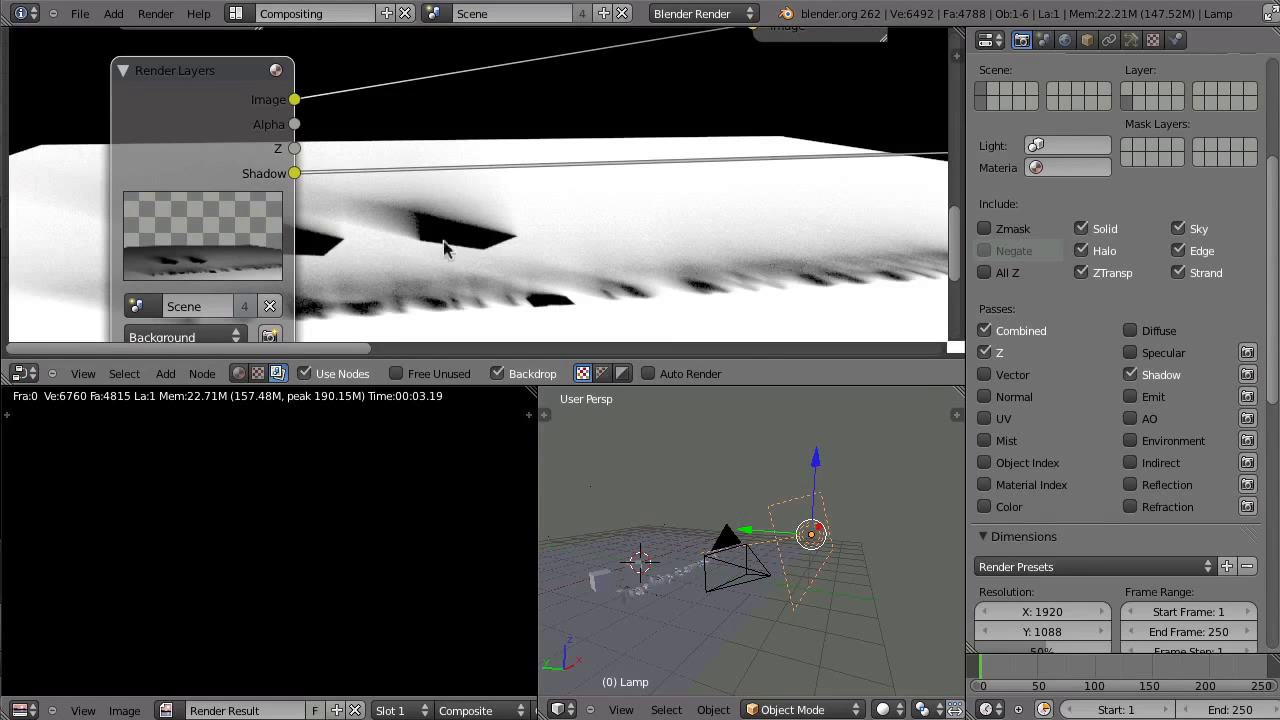
{"action": "key", "text": "v"}
{"action": "key", "text": "v"}
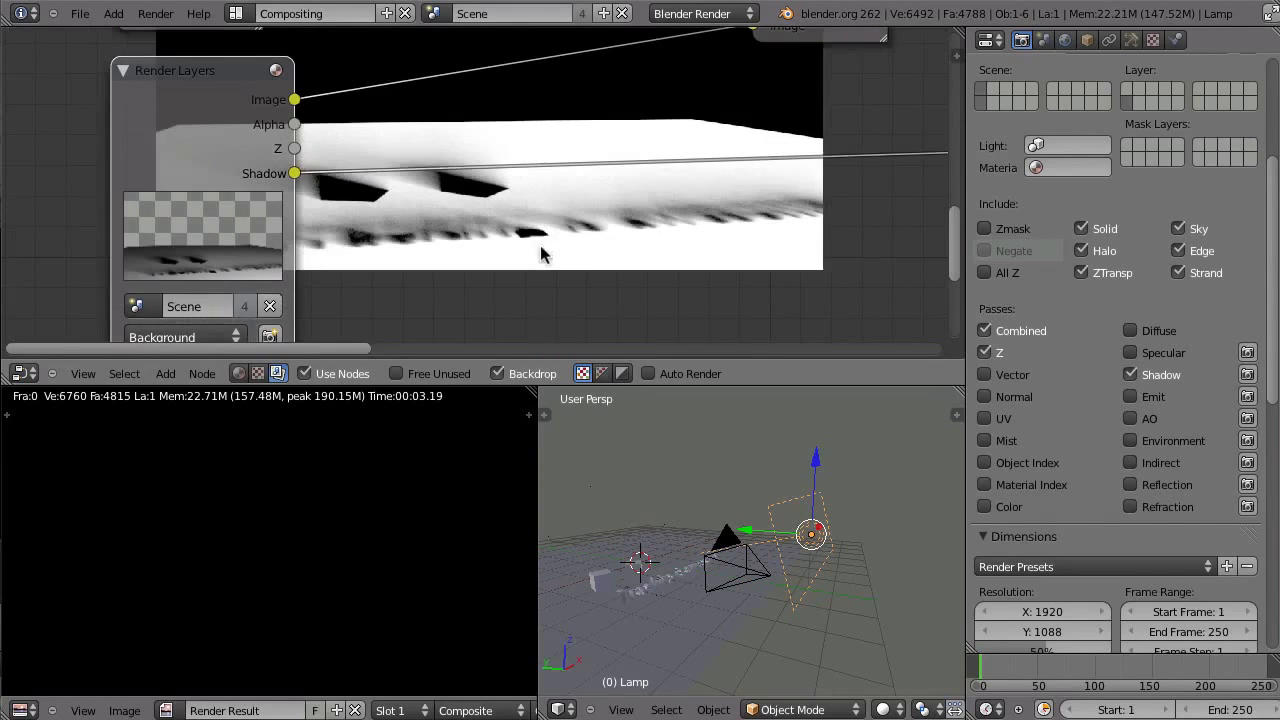
{"action": "middle_click_drag", "start_coordinate": [525, 236], "coordinate": [586, 298], "text": "alt"}
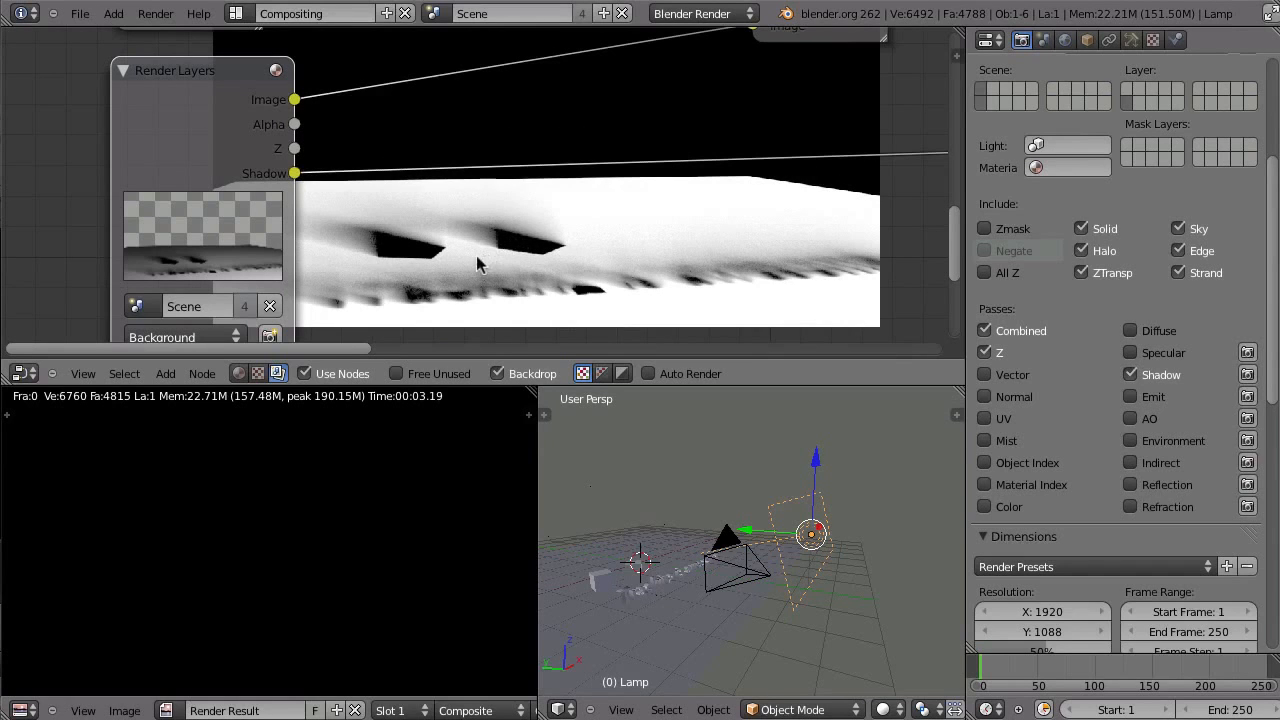
{"action": "mouse_move", "coordinate": [580, 244]}
{"action": "middle_mouse_down"}
{"action": "mouse_move", "coordinate": [596, 276]}
{"action": "mouse_move", "coordinate": [588, 250]}
{"action": "middle_mouse_up"}
Maximize the node editor, reposition the Mix node and route its output back to the Viewer
{"action": "key", "text": "shift+space"}
{"action": "middle_click_drag", "start_coordinate": [759, 184], "coordinate": [725, 231], "text": "alt"}
{"action": "middle_click_drag", "start_coordinate": [845, 237], "coordinate": [781, 390]}
{"action": "middle_click_drag", "start_coordinate": [785, 272], "coordinate": [692, 312], "text": "ctrl"}
{"action": "left_click_drag", "start_coordinate": [797, 120], "coordinate": [796, 163]}
{"action": "left_click", "coordinate": [803, 159], "text": "ctrl+shift"}
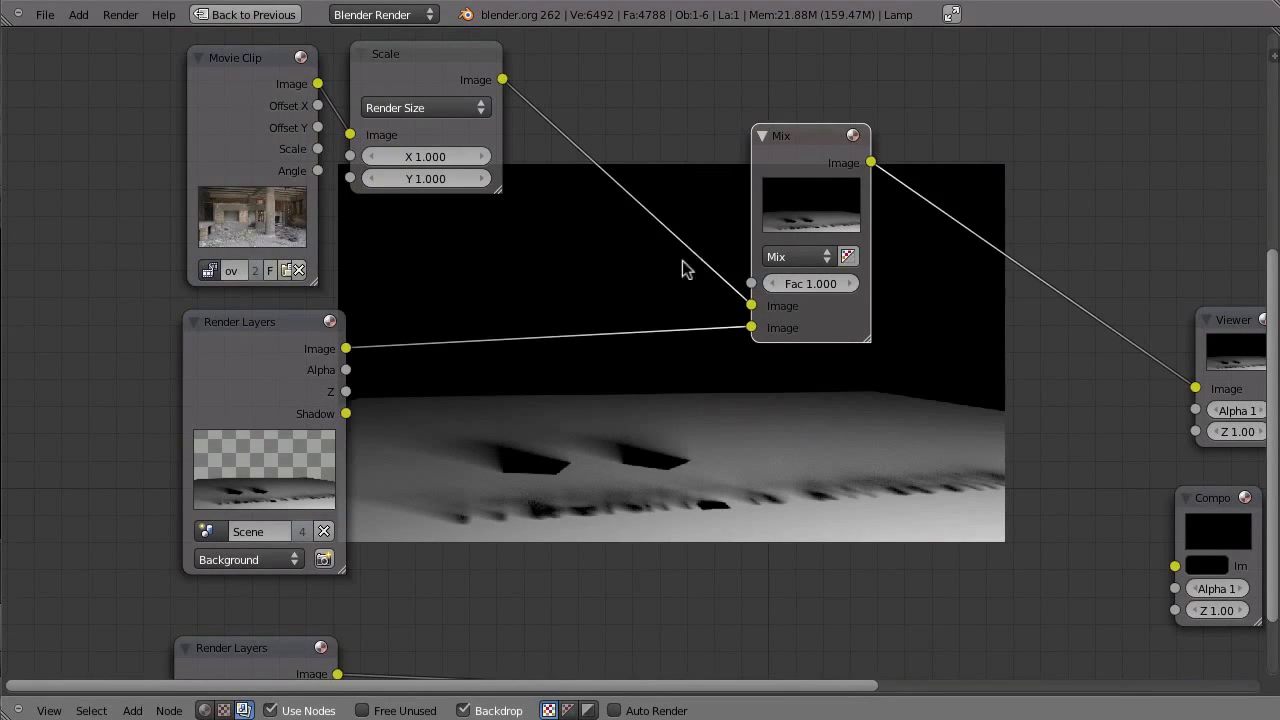
Relink Scale to the Mix node's first image and the Background Shadow pass to its second, with the blend mode set to Multiply
{"action": "left_click_drag", "start_coordinate": [437, 427], "coordinate": [621, 167], "text": "ctrl"}
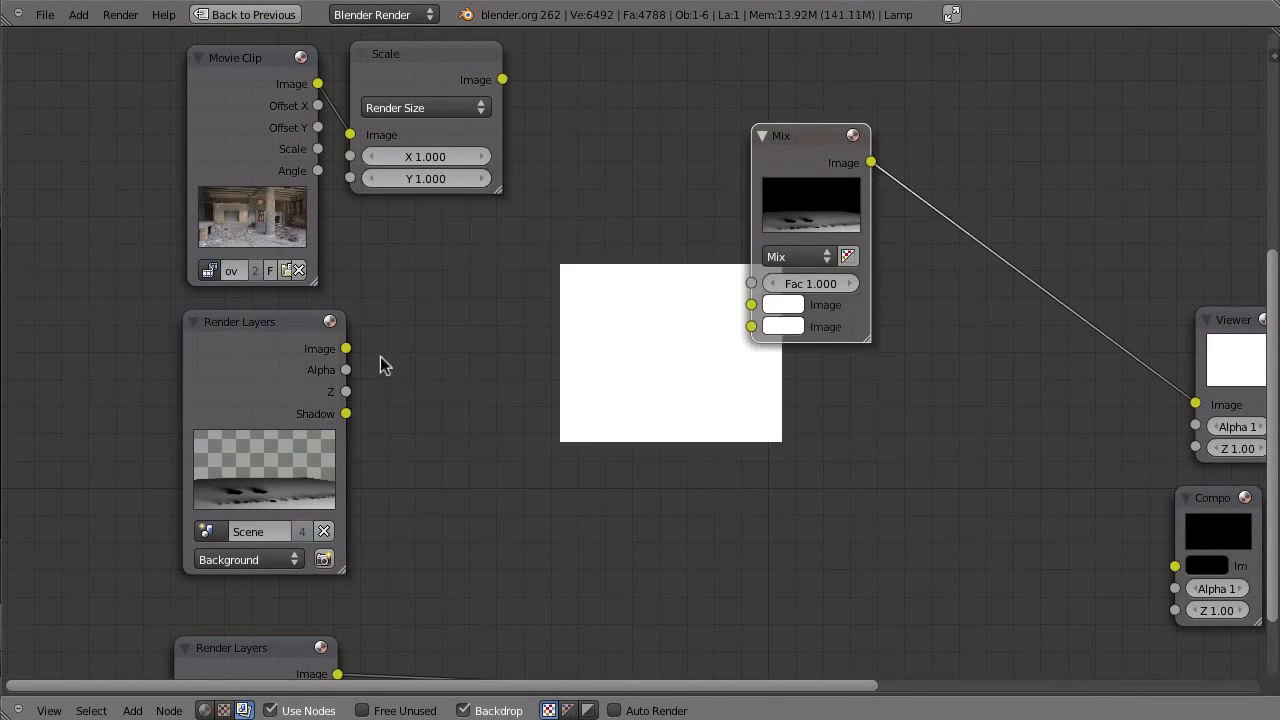
{"action": "left_click_drag", "start_coordinate": [502, 80], "coordinate": [751, 305]}
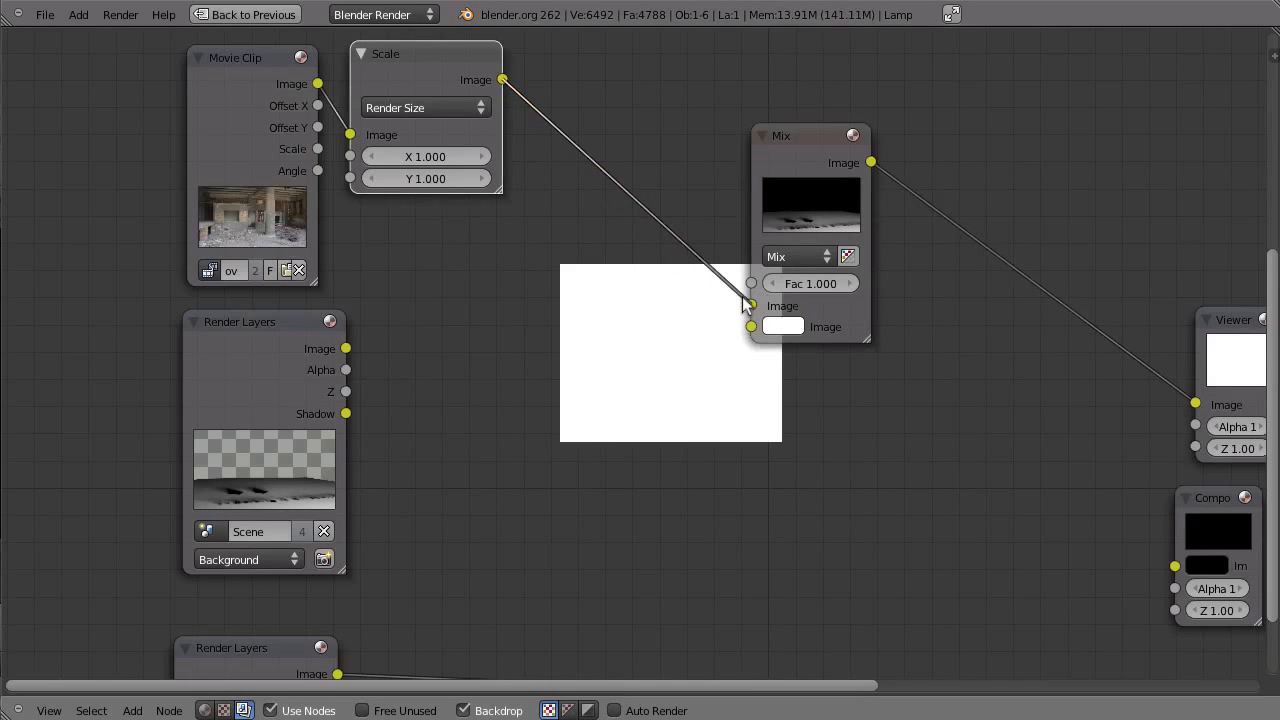
{"action": "left_click_drag", "start_coordinate": [345, 413], "coordinate": [751, 331]}
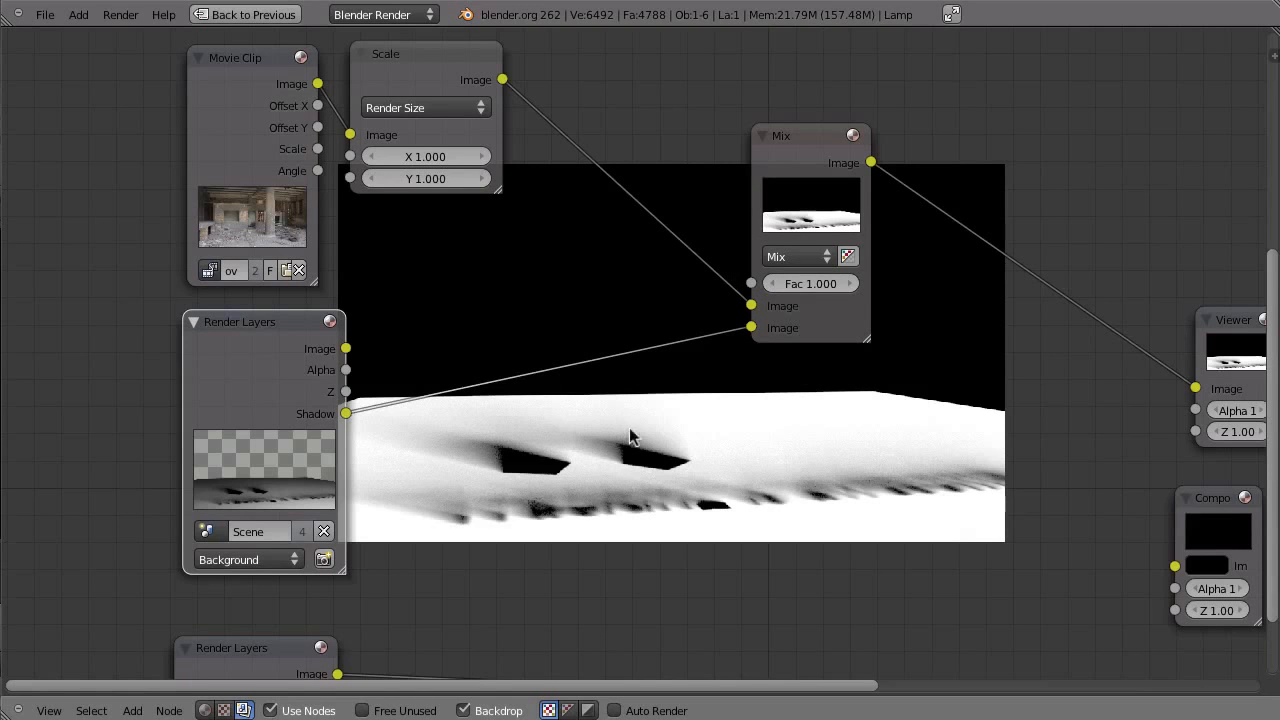
{"action": "left_click", "coordinate": [805, 258]}
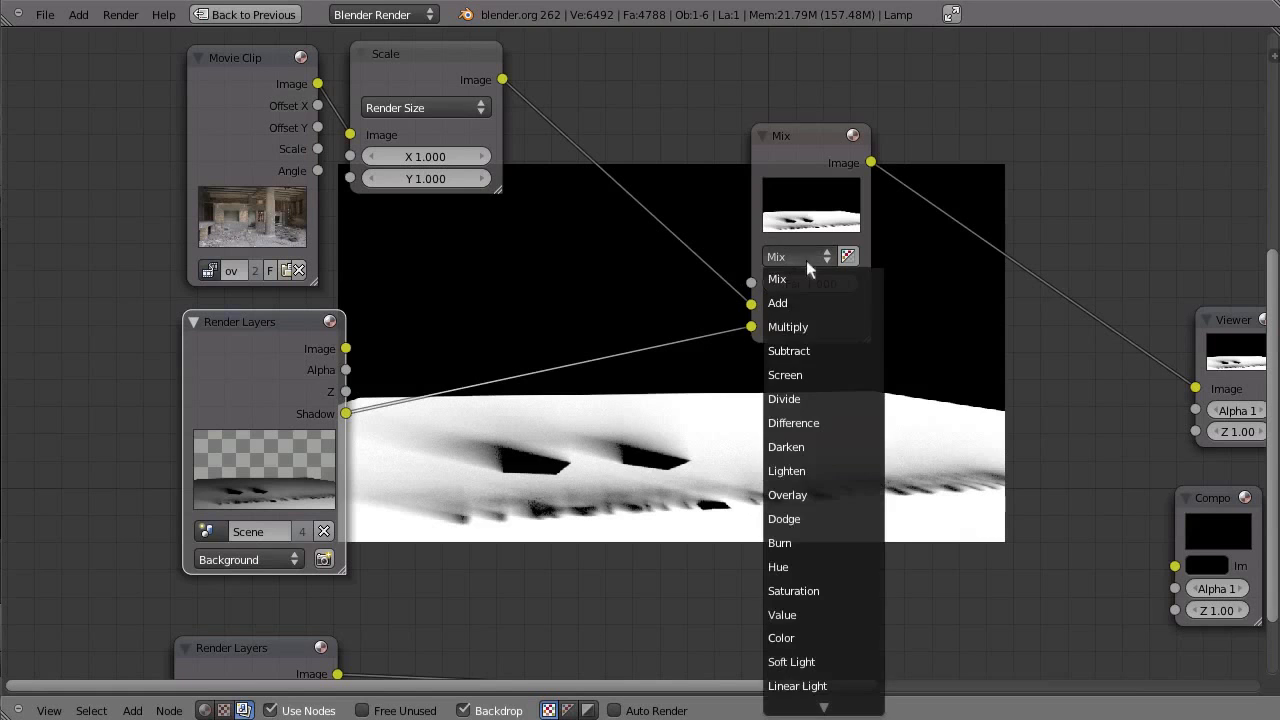
{"action": "left_click", "coordinate": [804, 328]}
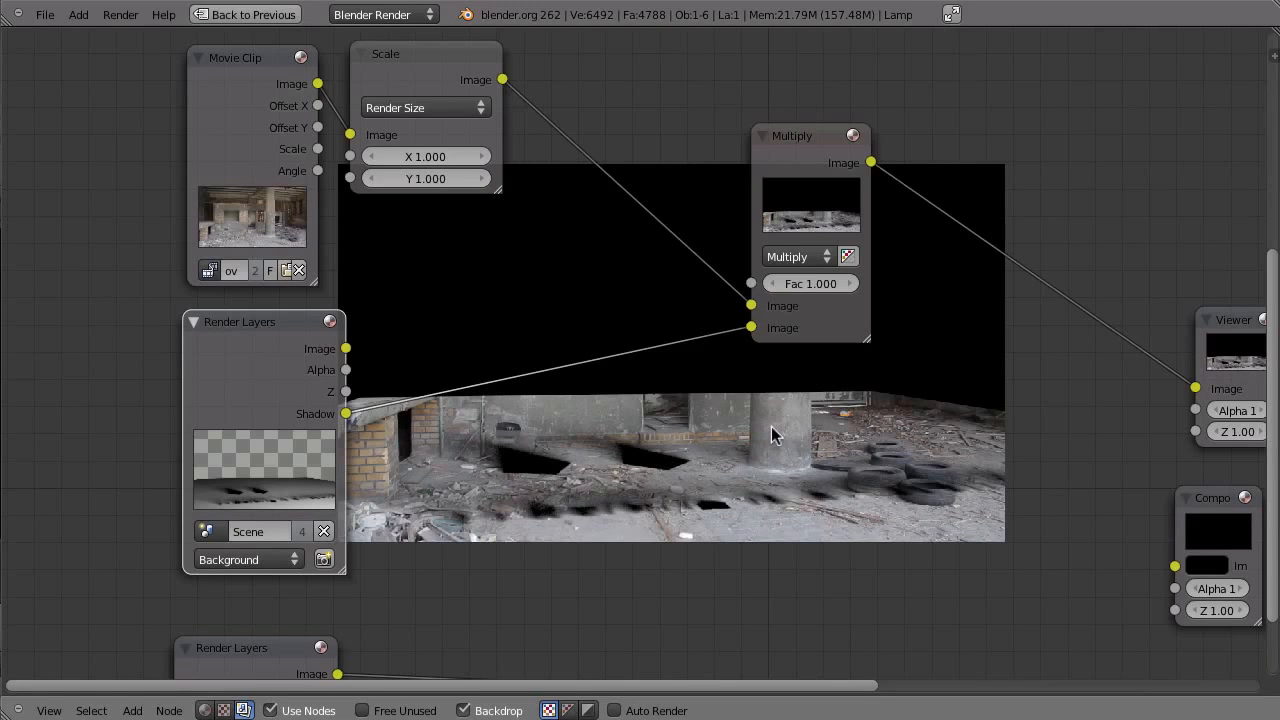
Unlink the Shadow pass from the Multiply node and test its second image colour at black and at full white, V 1.000
{"action": "left_click_drag", "start_coordinate": [751, 327], "coordinate": [786, 351]}
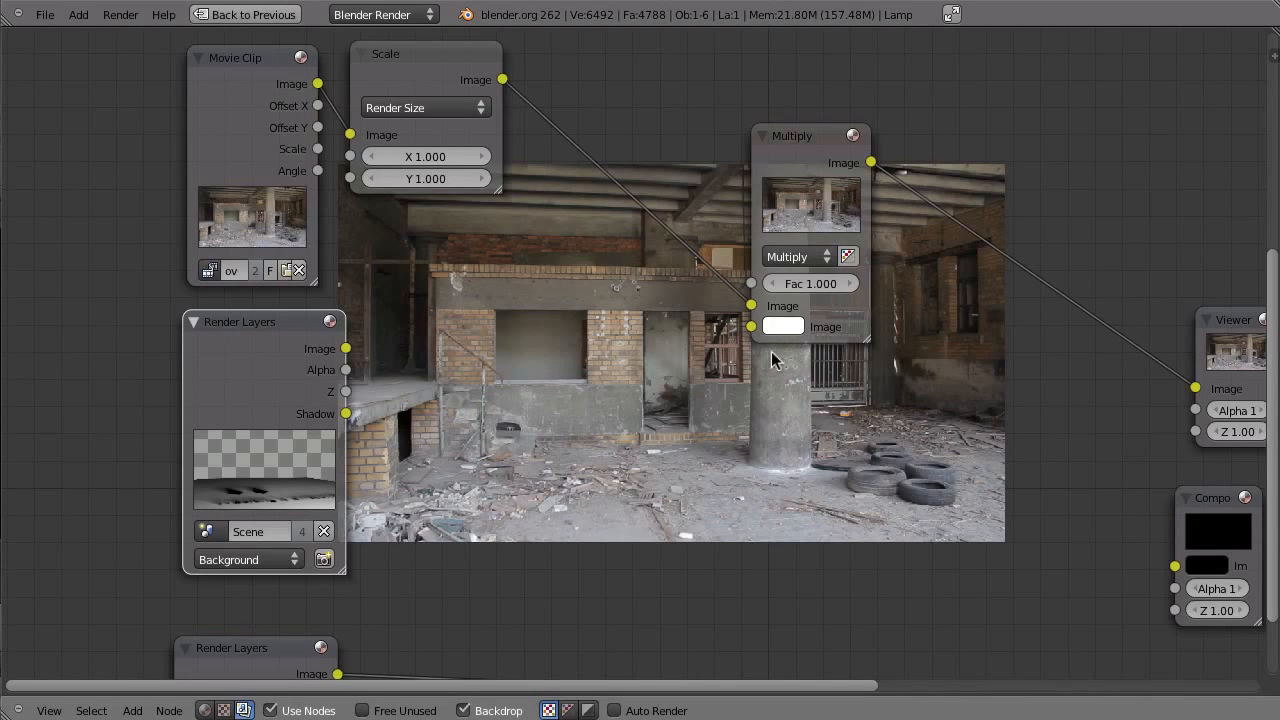
{"action": "left_click", "coordinate": [788, 333]}
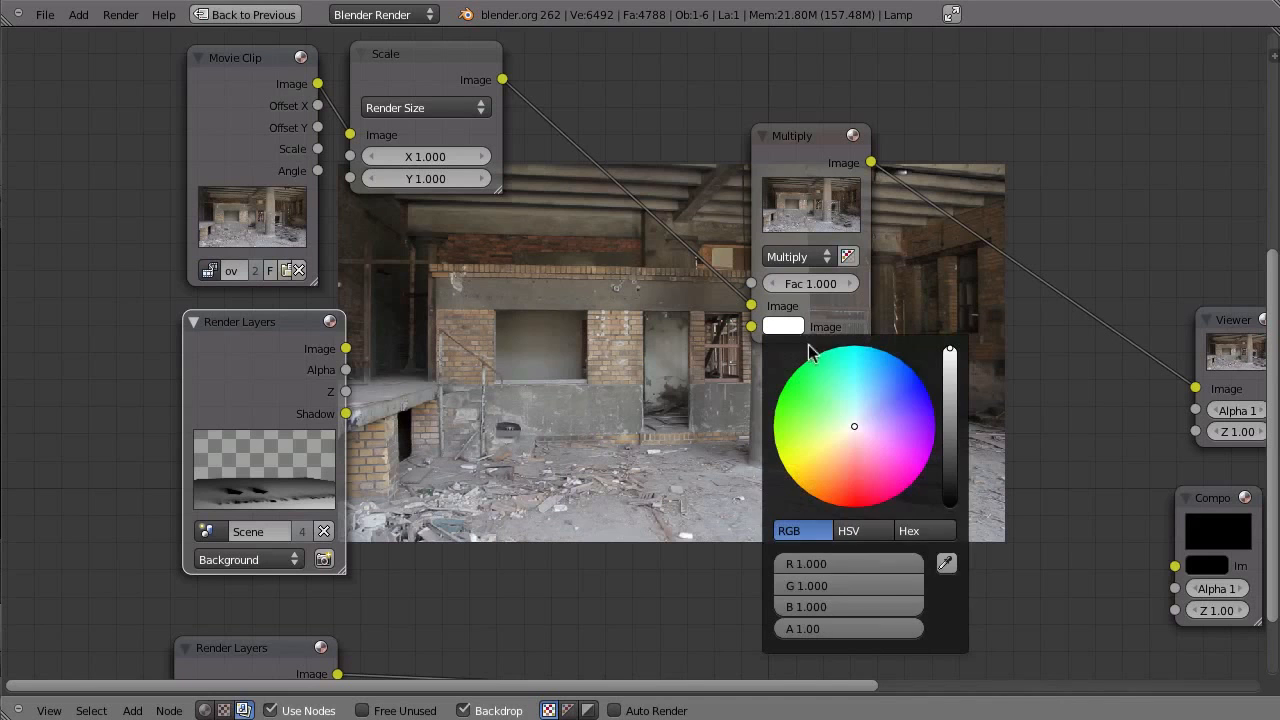
{"action": "left_click_drag", "start_coordinate": [950, 353], "coordinate": [961, 586]}
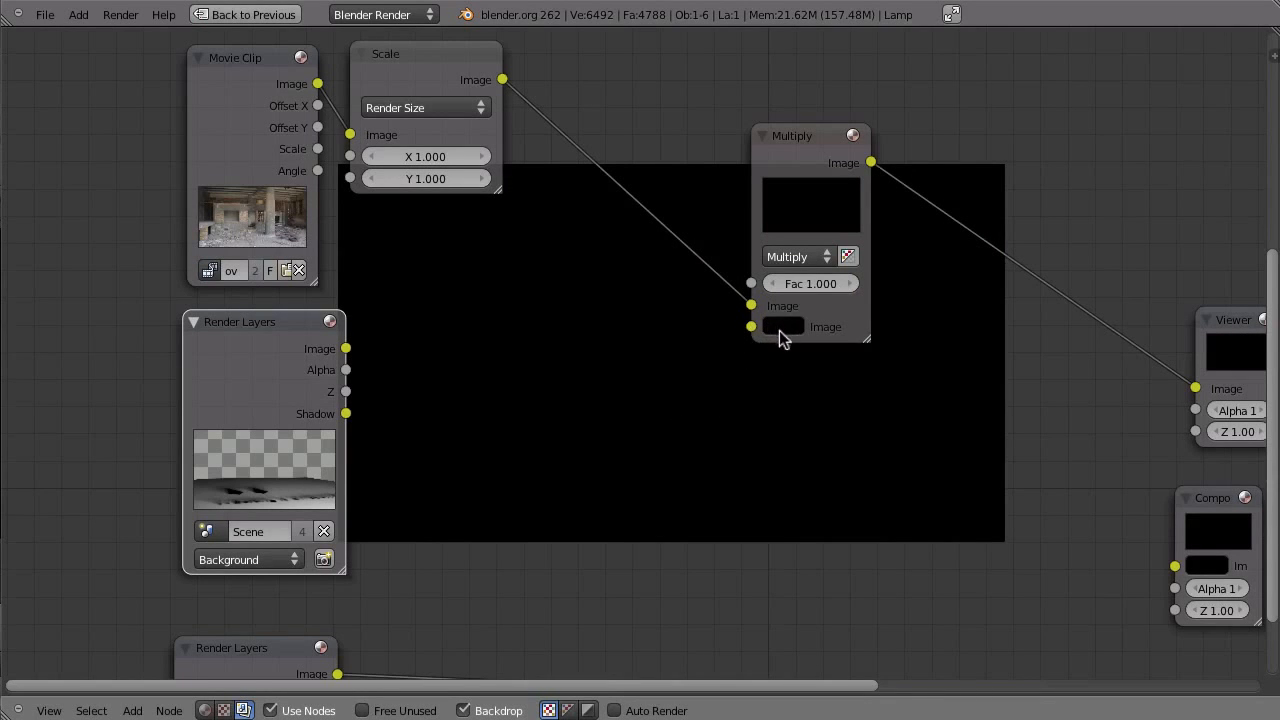
{"action": "left_click", "coordinate": [796, 327]}
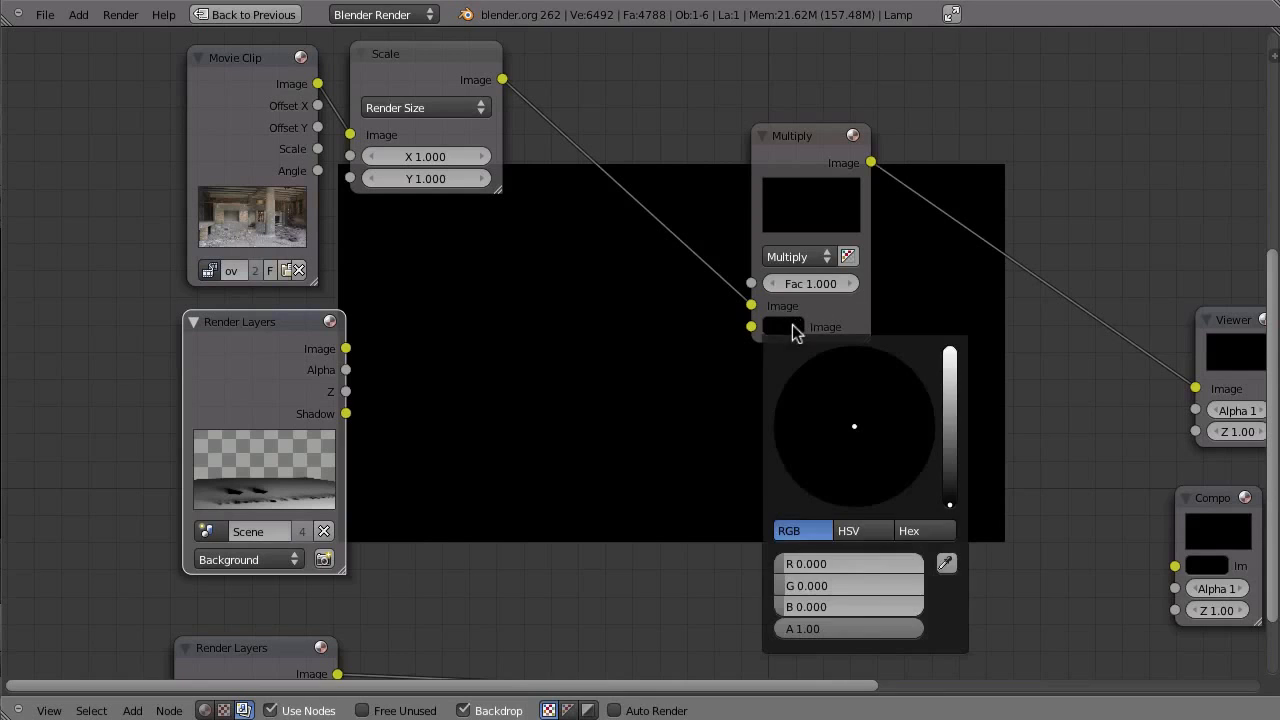
{"action": "left_click", "coordinate": [864, 532]}
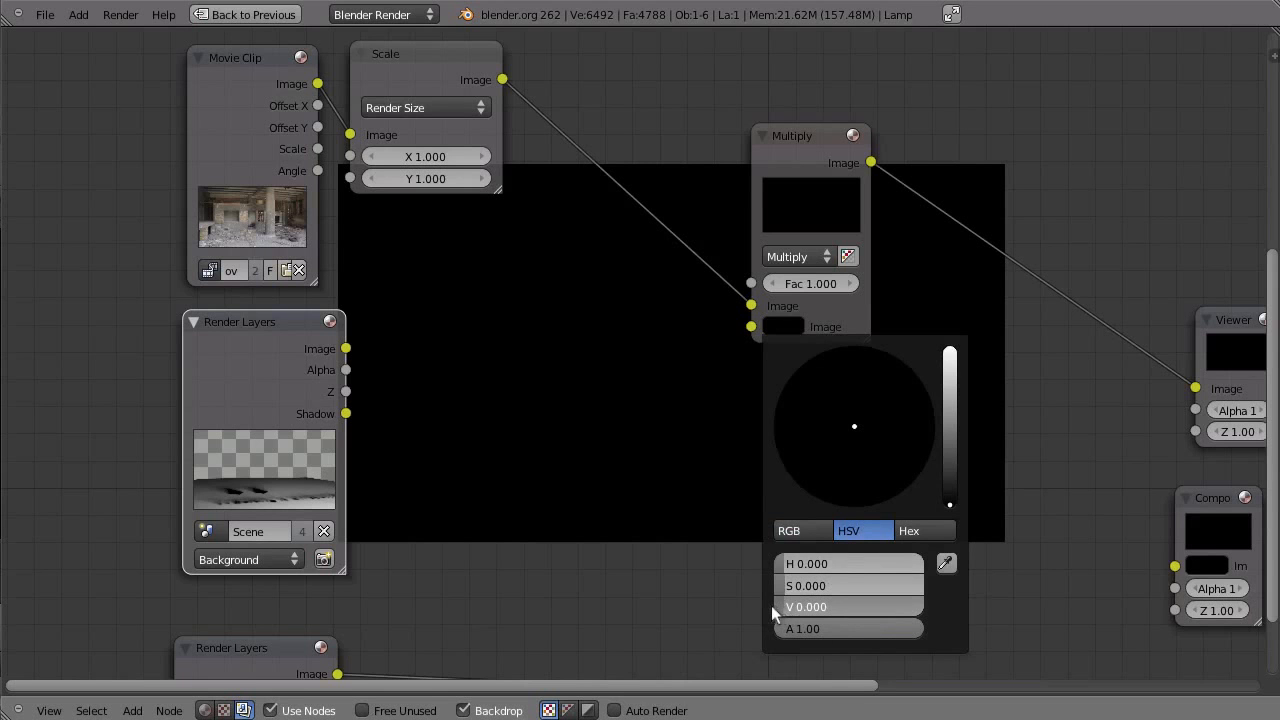
{"action": "left_click_drag", "start_coordinate": [771, 605], "coordinate": [989, 564]}
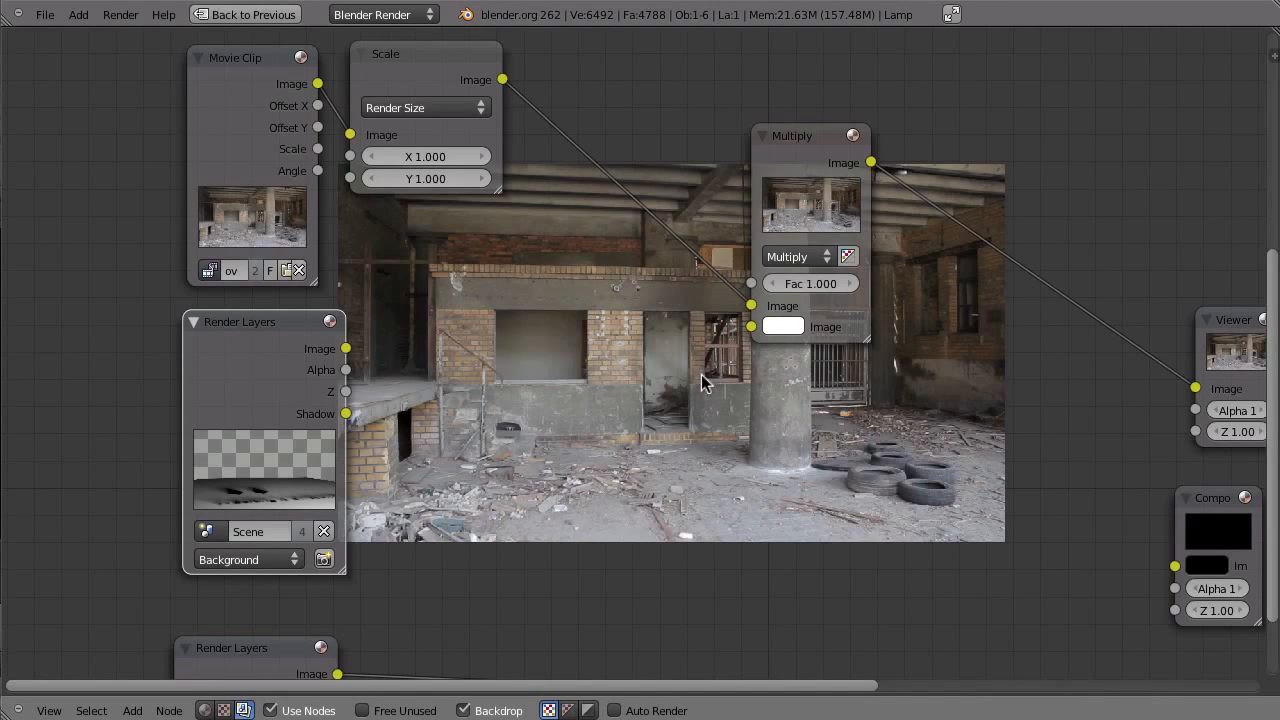
Unlink Scale from the Multiply node and set its first image colour to magenta with H 0.887, S 1.000 and V 0.322
{"action": "left_click_drag", "start_coordinate": [752, 305], "coordinate": [690, 302]}
{"action": "left_click", "coordinate": [785, 304]}
{"action": "left_click", "coordinate": [785, 304]}
{"action": "left_click_drag", "start_coordinate": [857, 400], "coordinate": [907, 467]}
{"action": "left_click", "coordinate": [788, 306]}
{"action": "left_click_drag", "start_coordinate": [951, 330], "coordinate": [952, 386]}
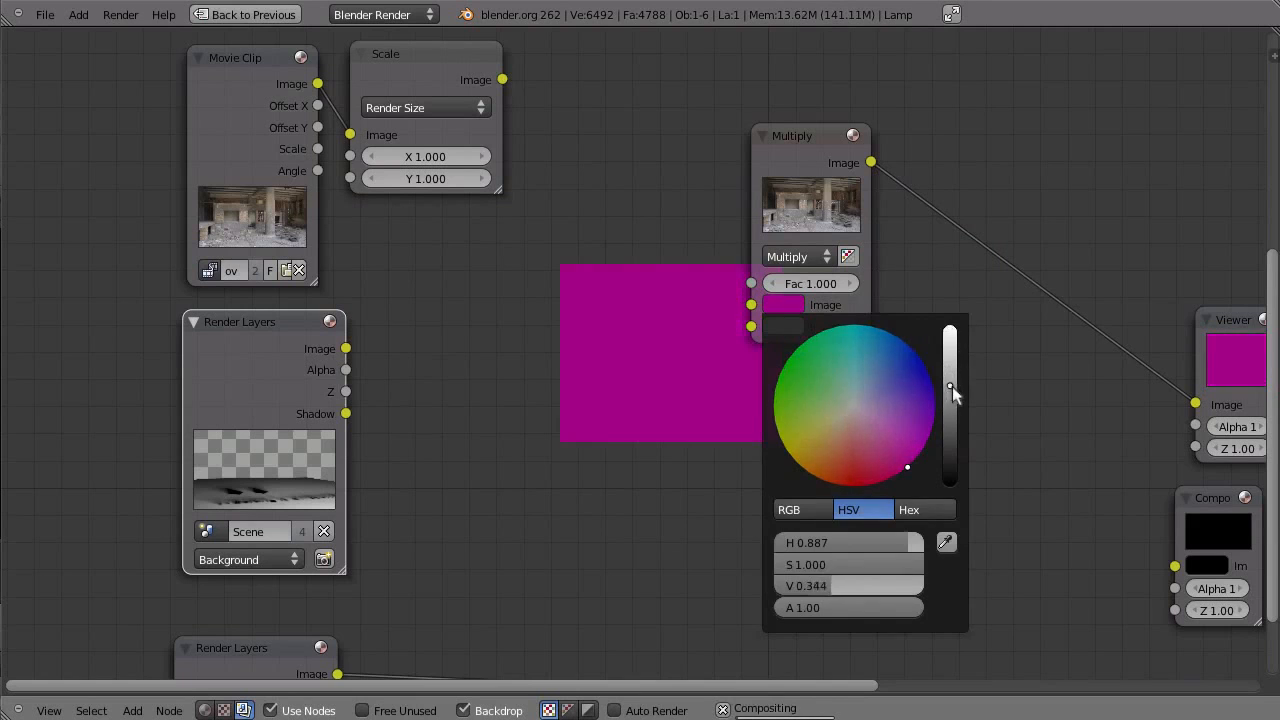
{"action": "left_click", "coordinate": [782, 305]}
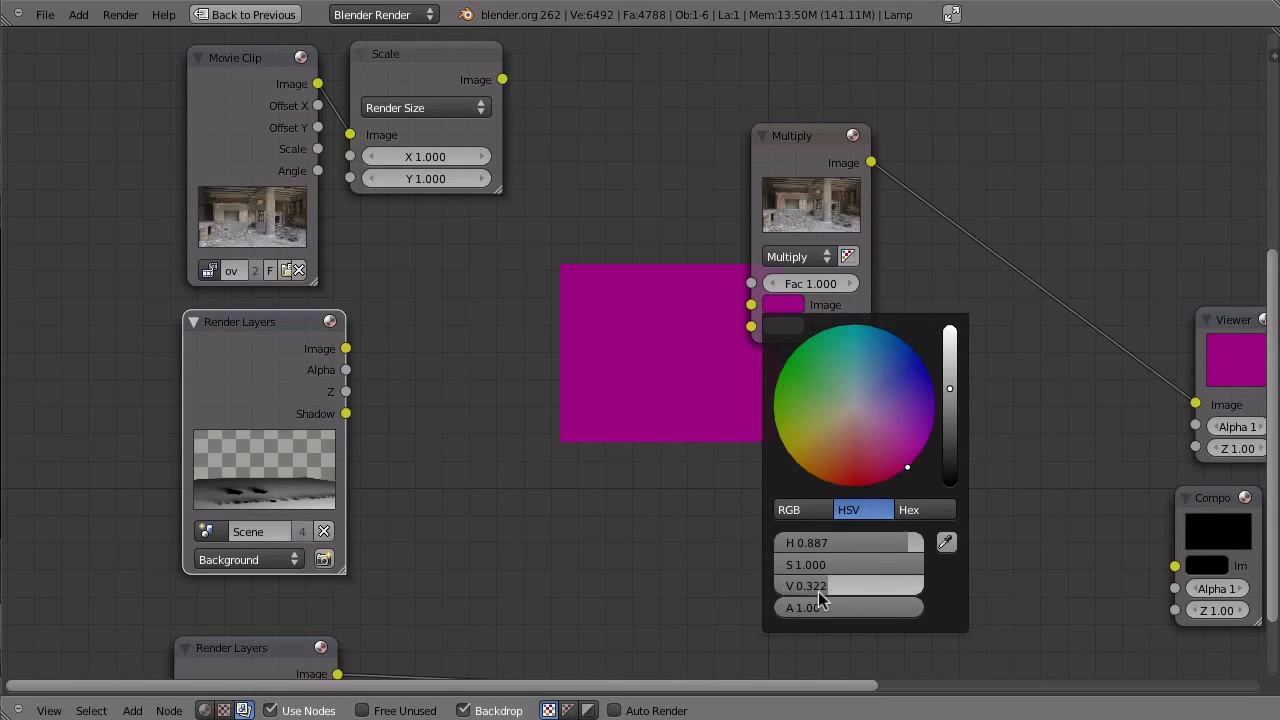
{"action": "key", "text": "Escape"}
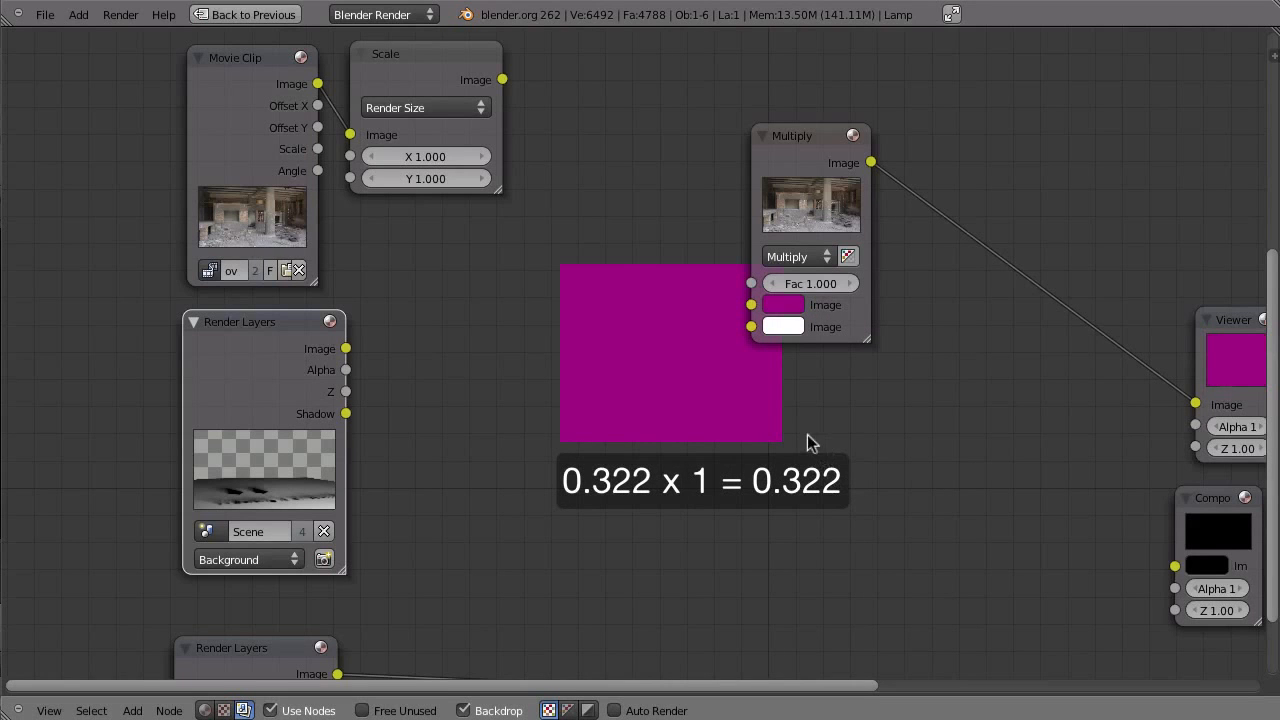
Set the Multiply node's second colour to black, and relink Scale and the Background Shadow pass to its two image inputs
{"action": "left_click", "coordinate": [779, 326]}
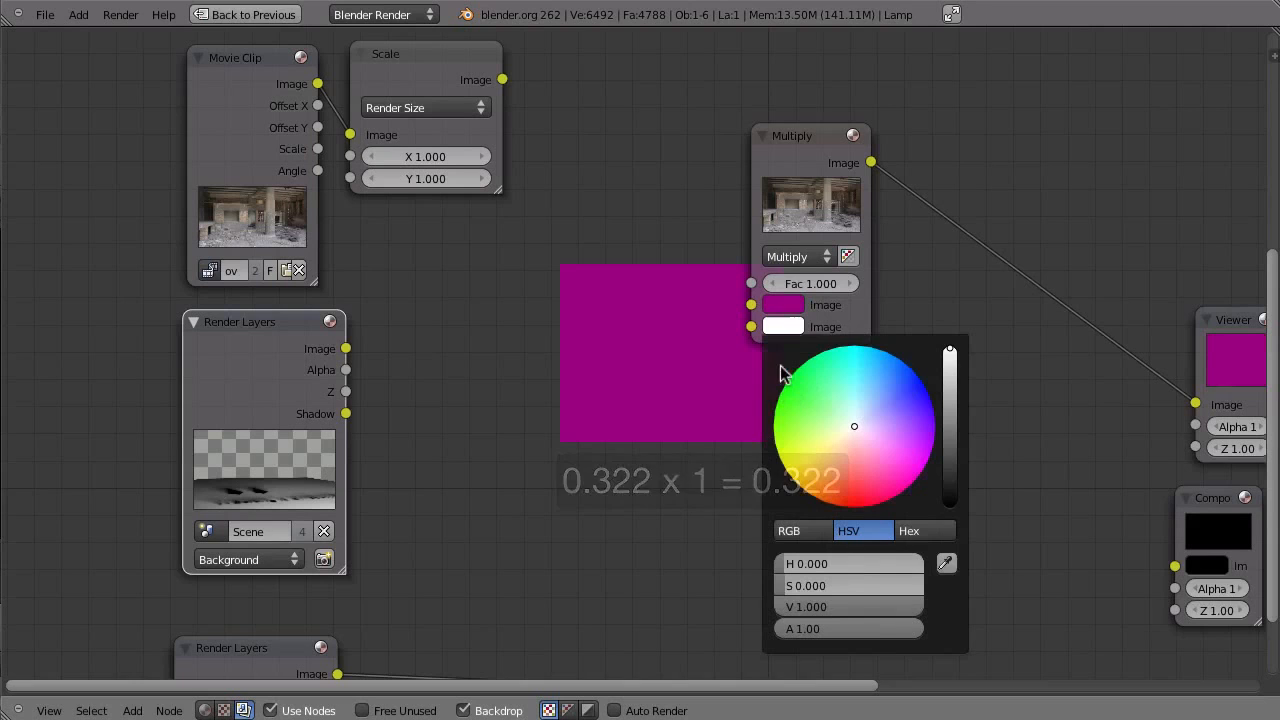
{"action": "left_click_drag", "start_coordinate": [949, 366], "coordinate": [979, 615]}
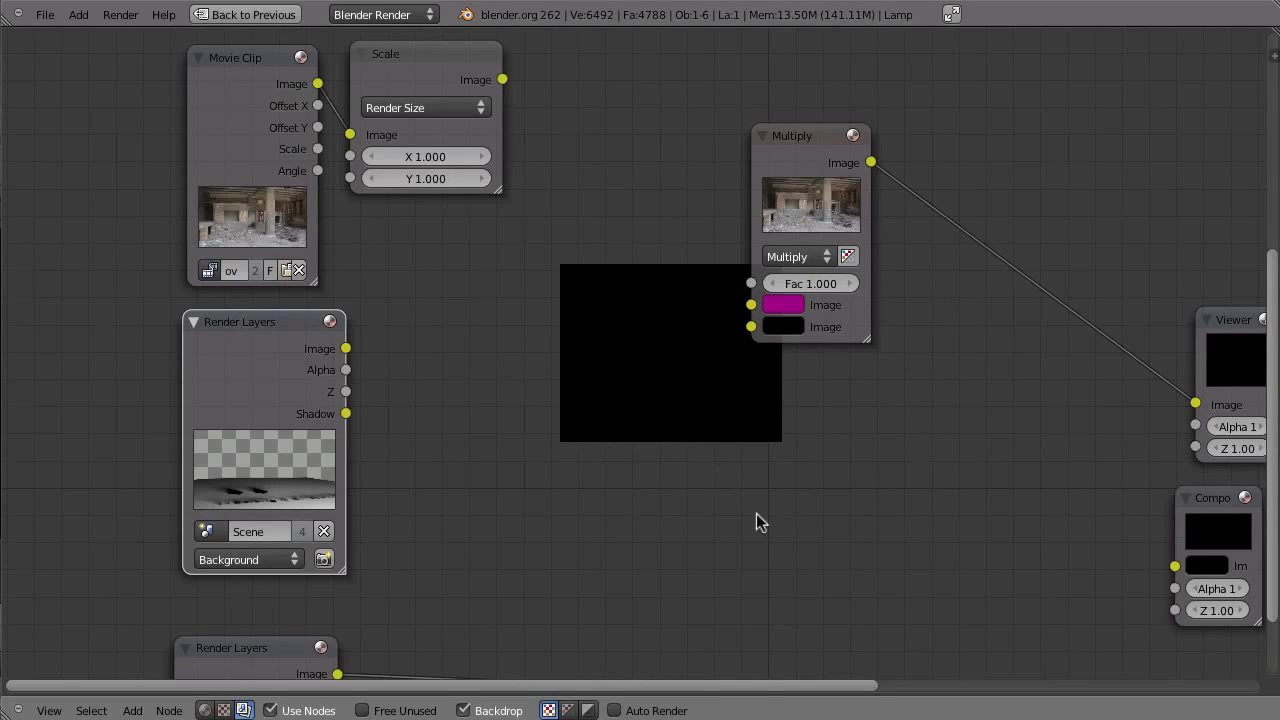
{"action": "left_click_drag", "start_coordinate": [502, 79], "coordinate": [751, 305]}
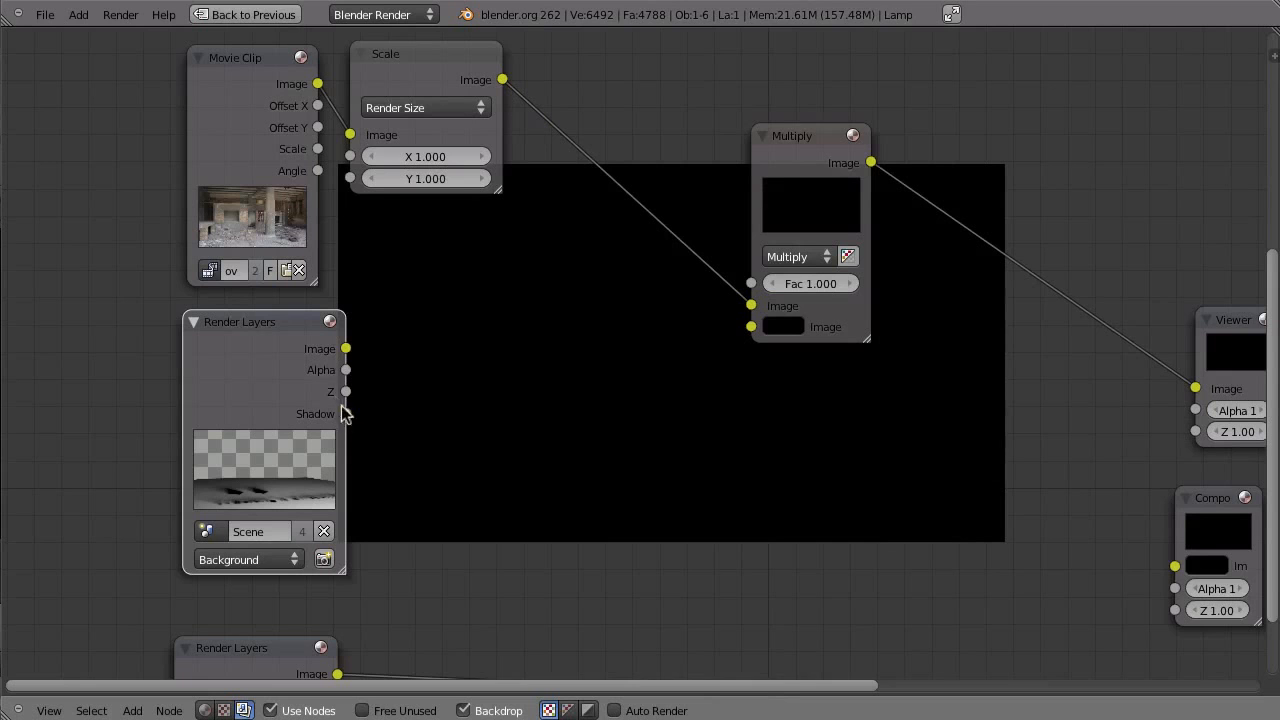
{"action": "left_click_drag", "start_coordinate": [346, 413], "coordinate": [752, 327]}
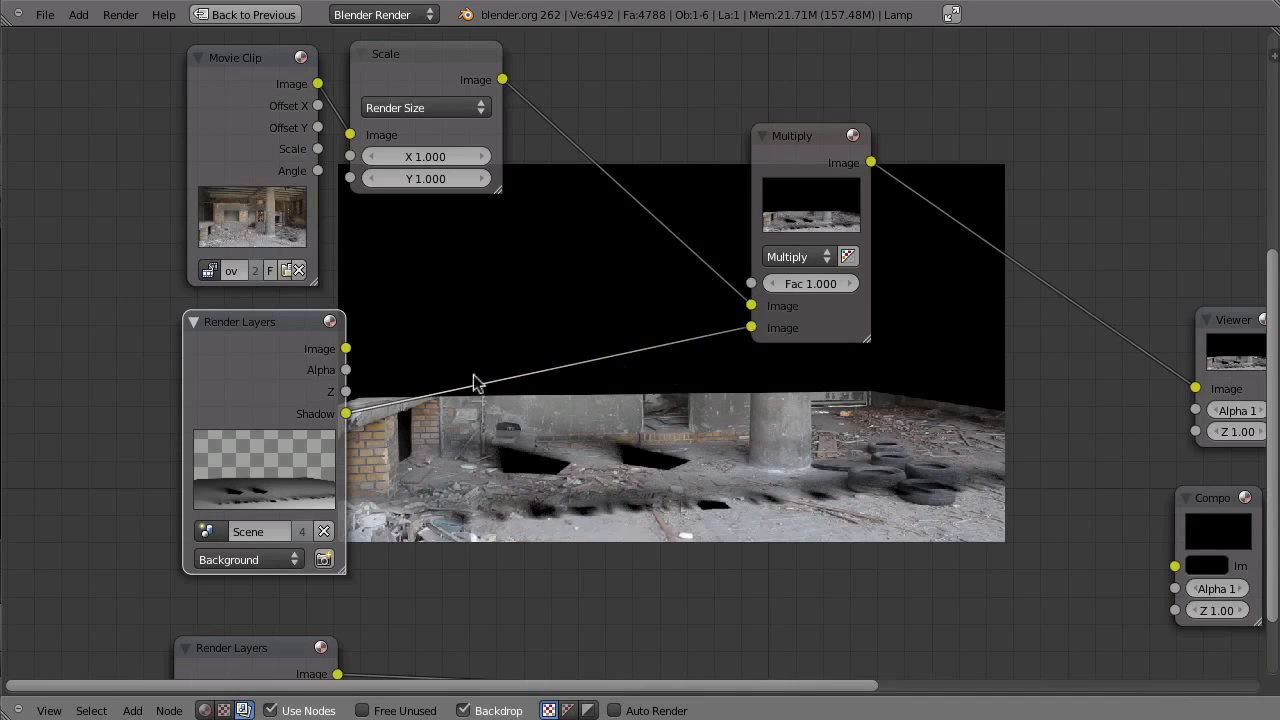
Preview the Background Shadow pass and compare it with the floor plane in an enlarged 3D camera view
{"action": "left_click", "coordinate": [292, 388], "text": "ctrl+shift"}
{"action": "left_click", "coordinate": [292, 388], "text": "ctrl+shift"}
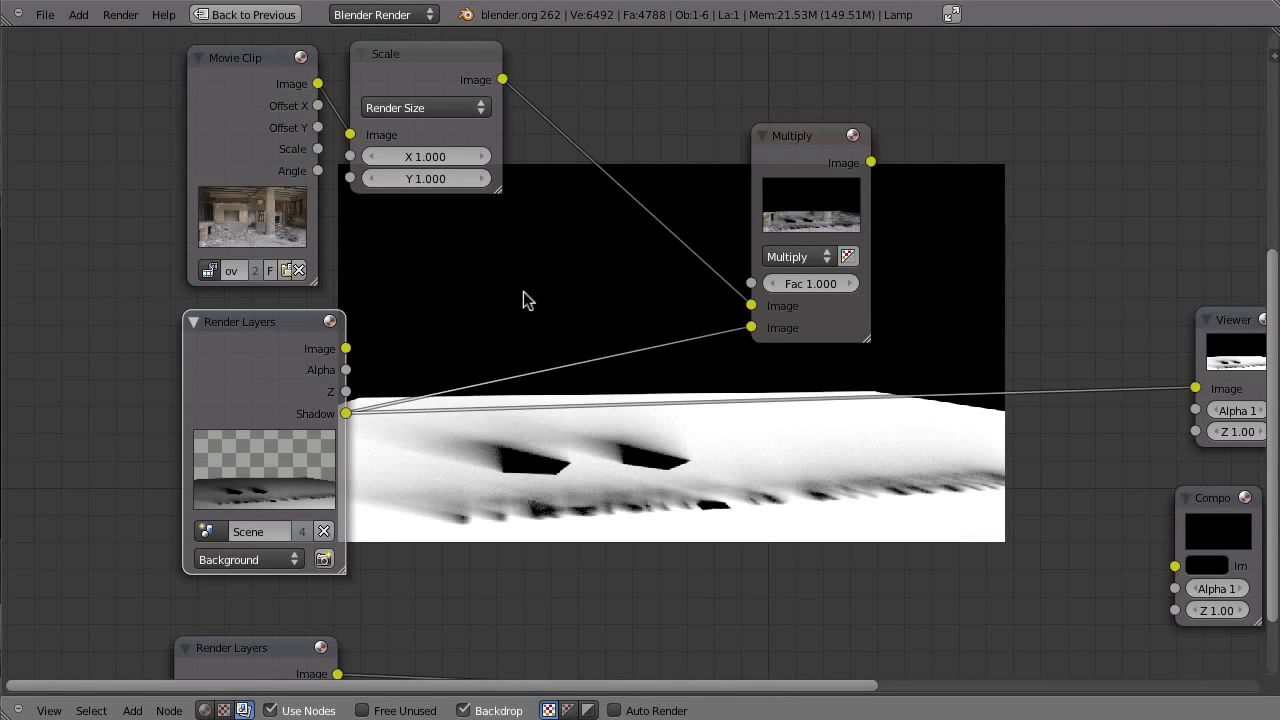
{"action": "key", "text": "ctrl+Up"}
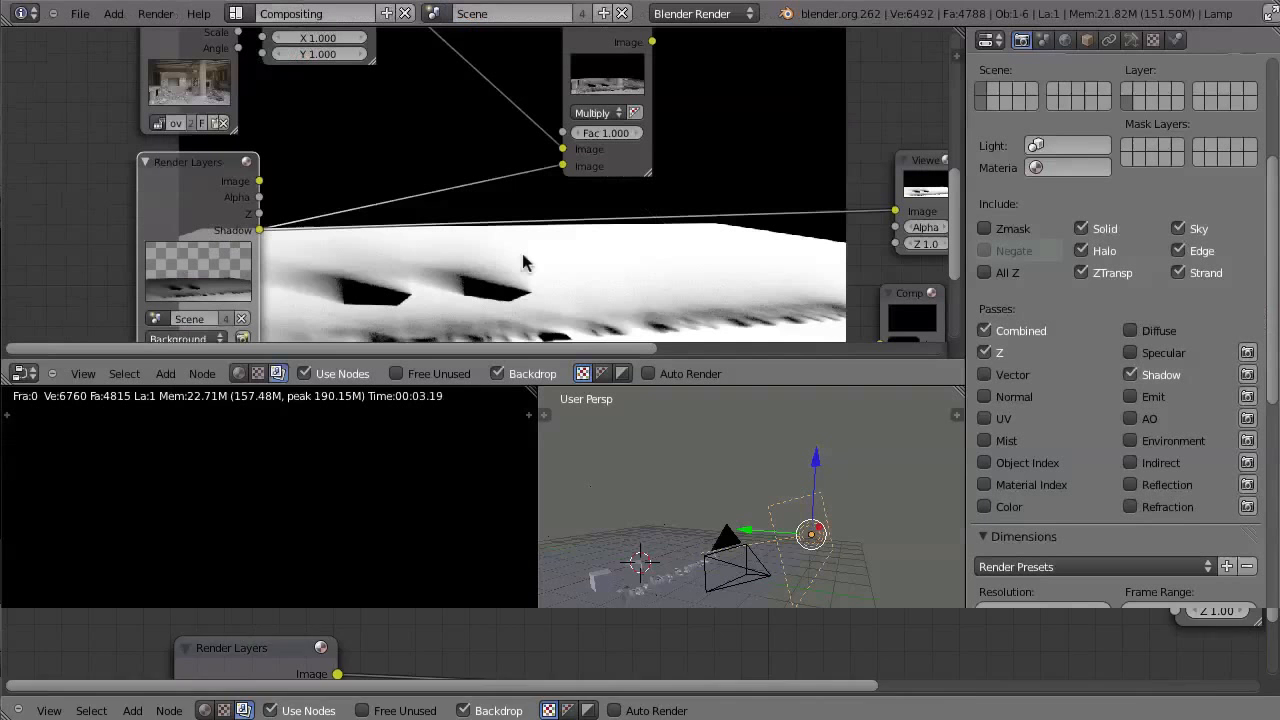
{"action": "key", "text": "KP_0"}
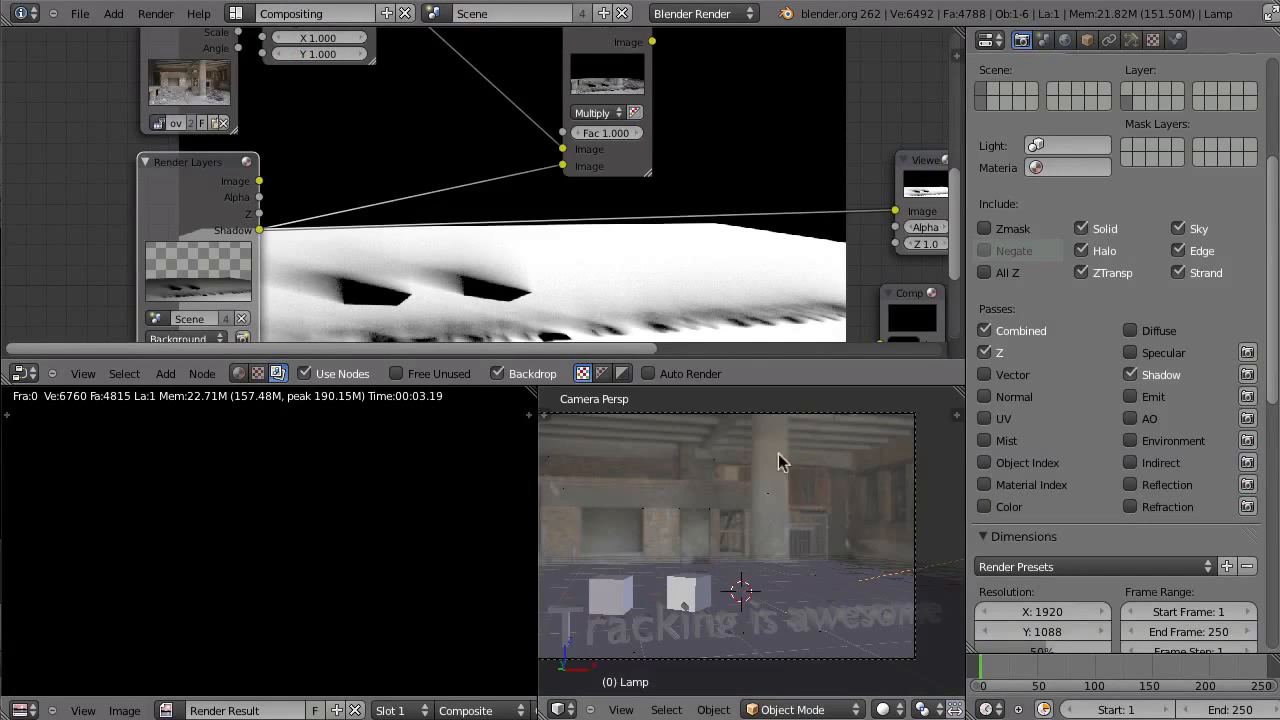
{"action": "key", "text": "ctrl+Up"}
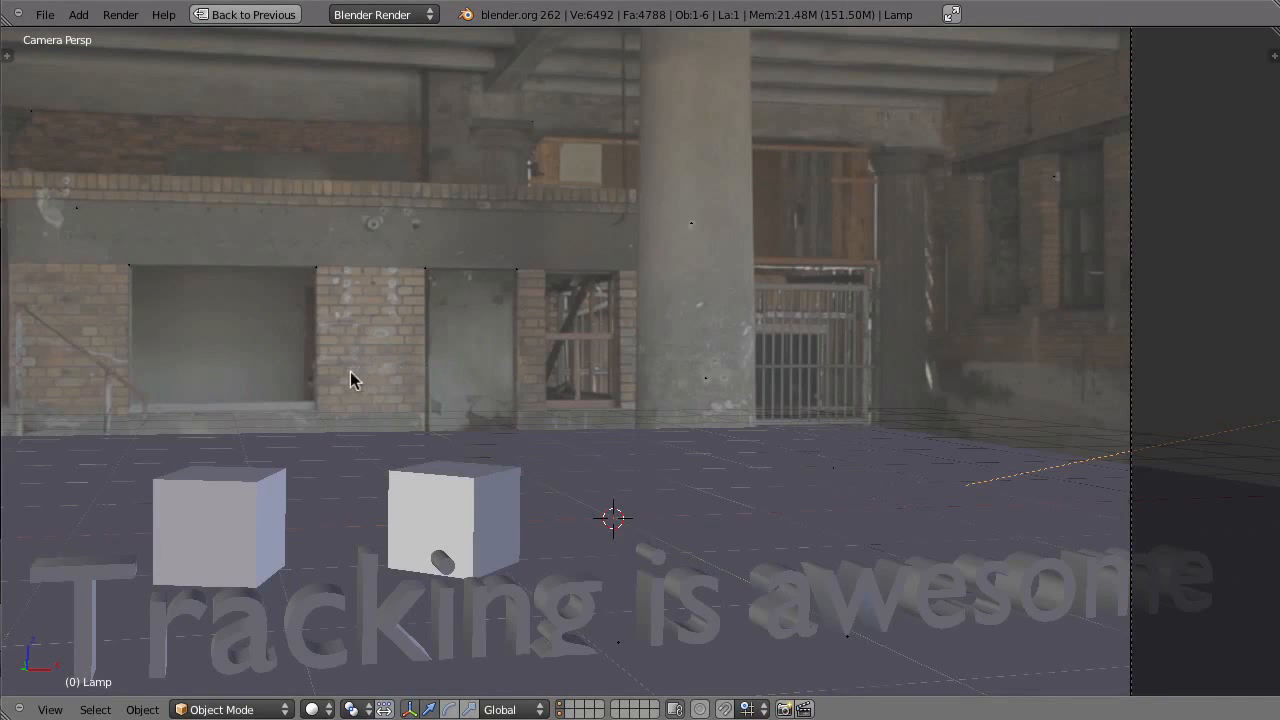
{"action": "key", "text": "ctrl+Up"}
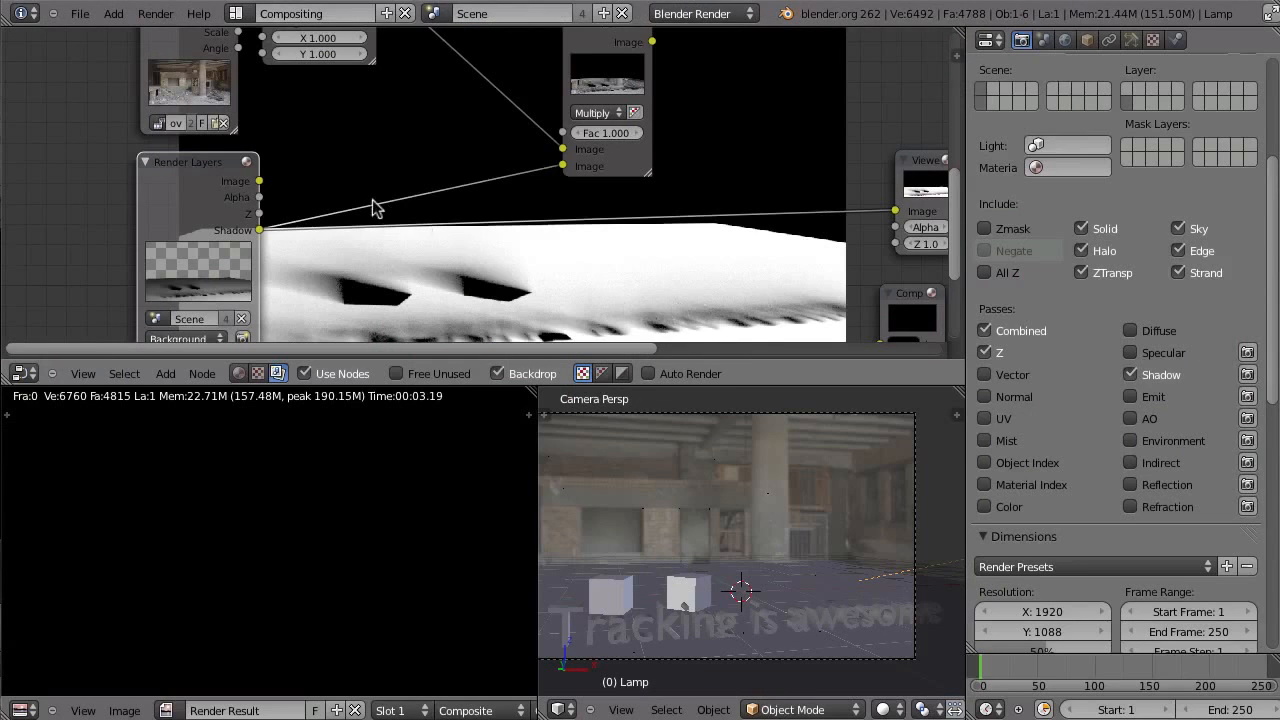
{"action": "key", "text": "ctrl+Up"}
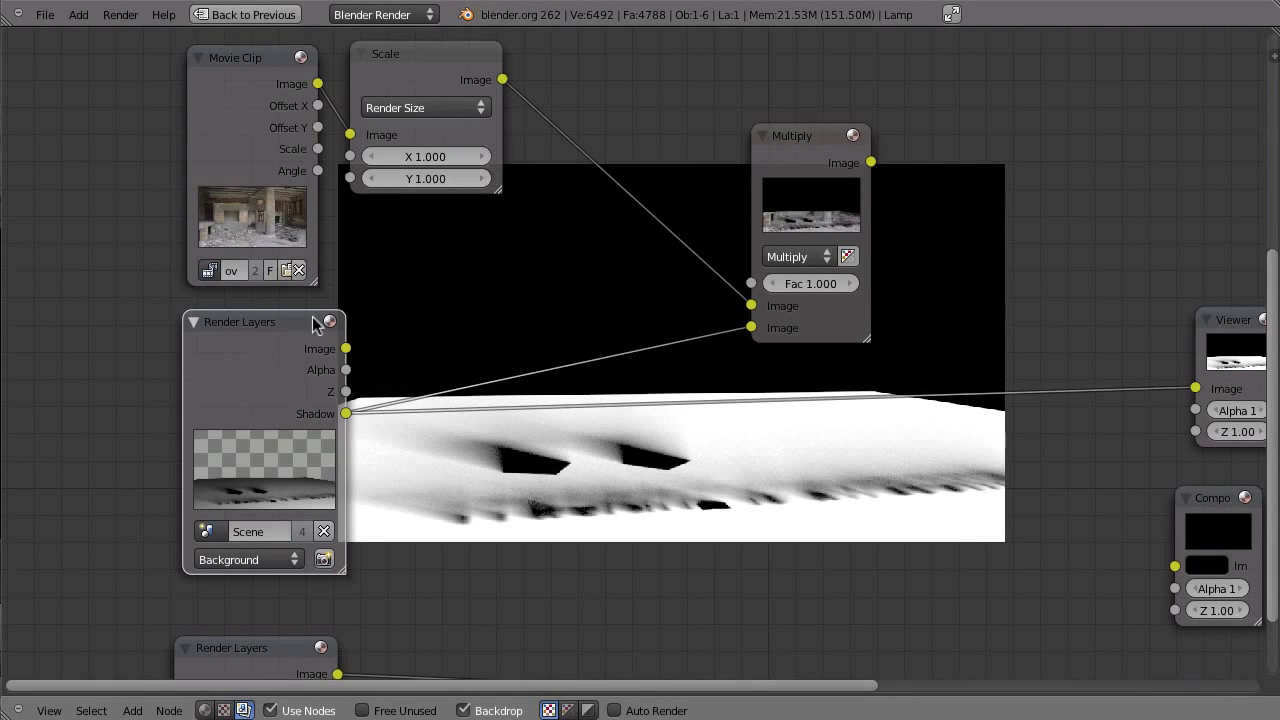
Route the Background layer's Alpha pass to the Viewer and add an Invert node below the Multiply node
{"action": "left_click", "coordinate": [272, 366], "text": "ctrl+shift"}
{"action": "left_click", "coordinate": [272, 366], "text": "ctrl+shift"}
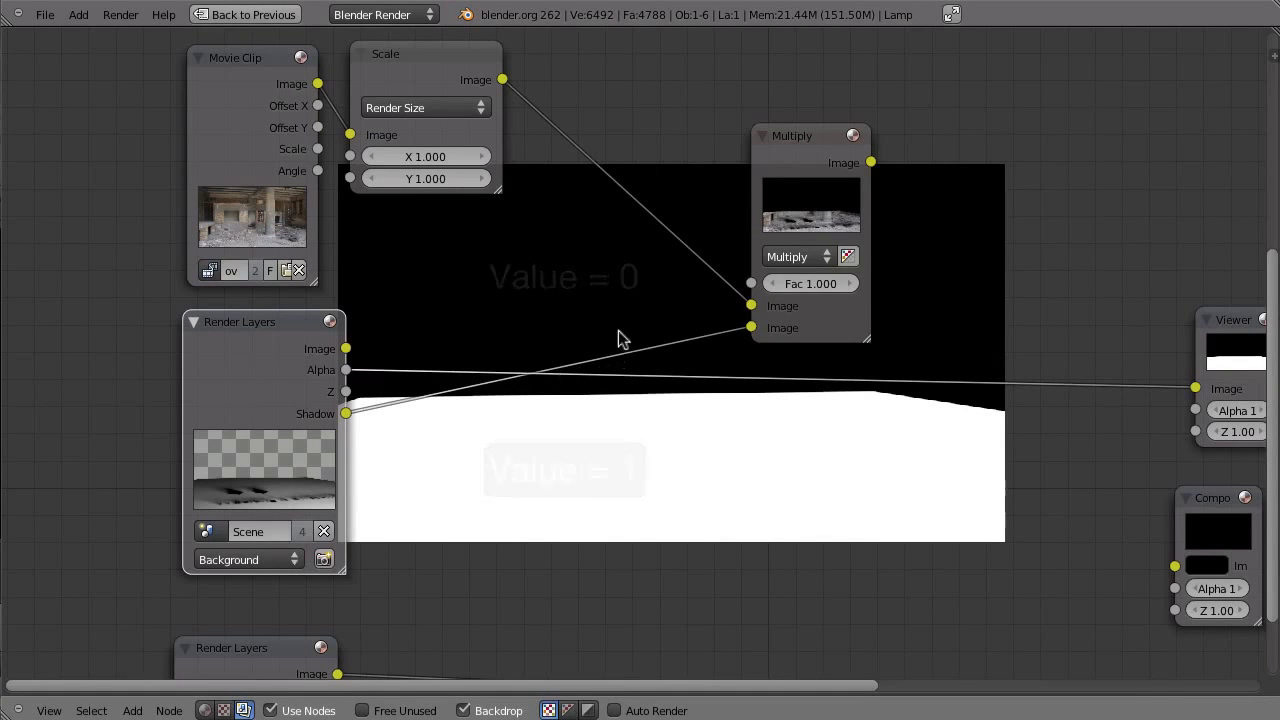
{"action": "key", "text": "shift+a"}
{"action": "mouse_move", "coordinate": [540, 485]}
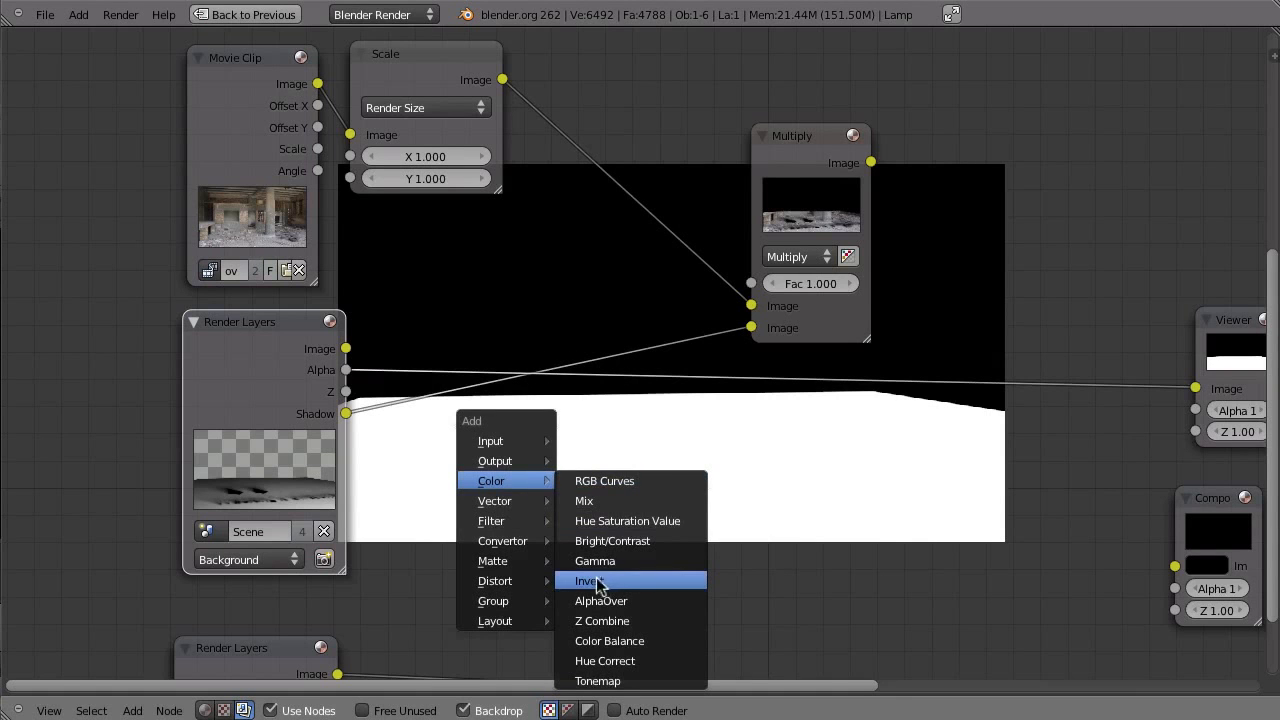
{"action": "left_click", "coordinate": [676, 580]}
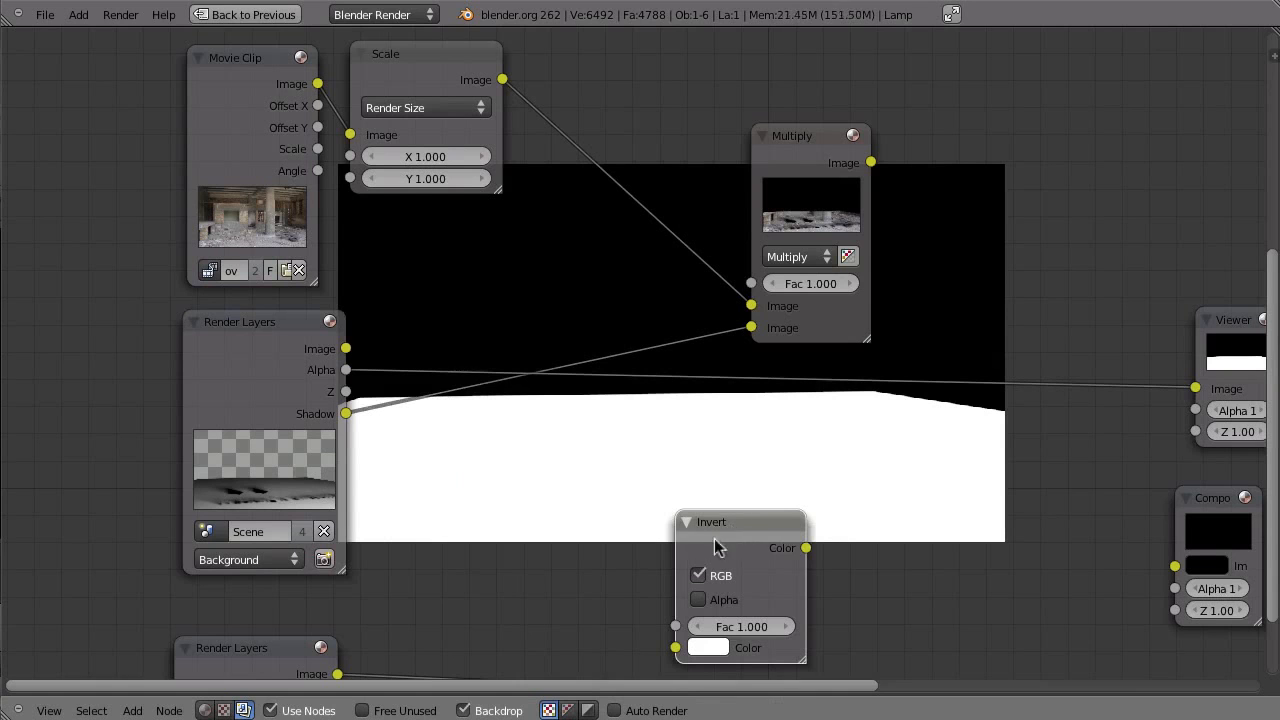
Link the Background Alpha pass into the Invert node, preview it, and collapse the node beside the Background layer's outputs
{"action": "left_click", "coordinate": [341, 374]}
{"action": "left_click_drag", "start_coordinate": [404, 361], "coordinate": [676, 648]}
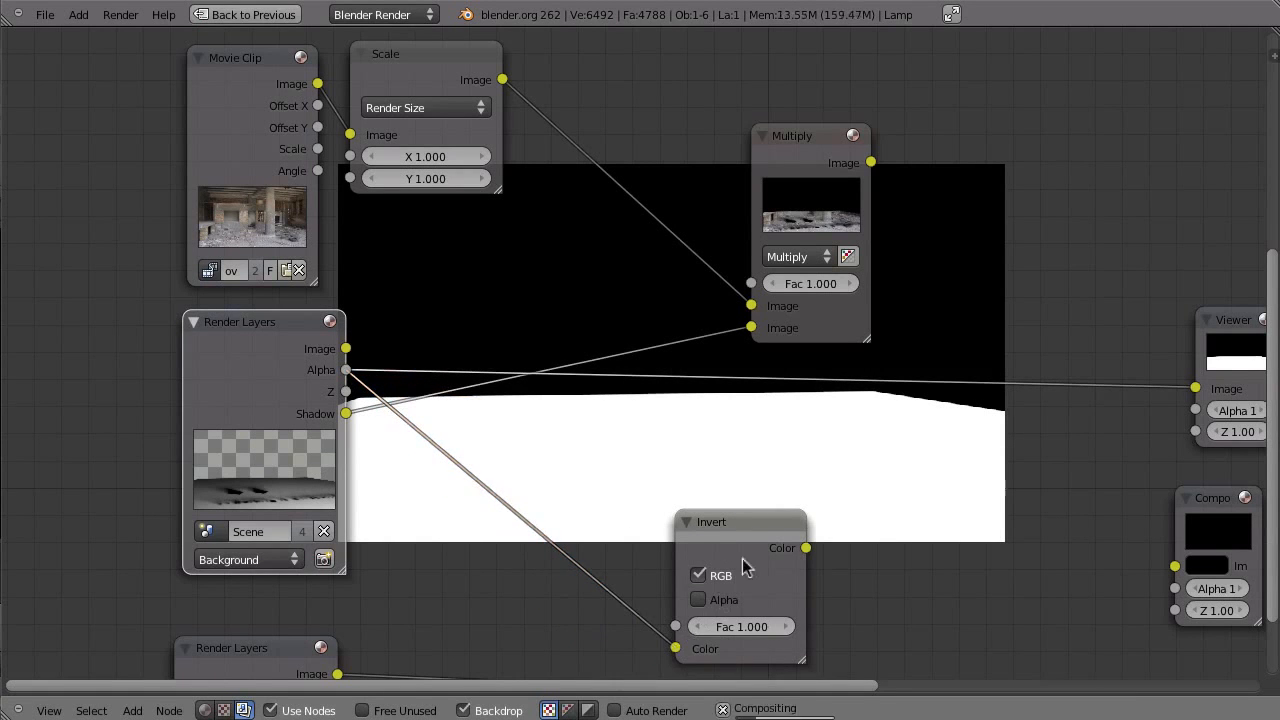
{"action": "left_click_drag", "start_coordinate": [721, 537], "coordinate": [633, 481]}
{"action": "left_click", "coordinate": [645, 477], "text": "ctrl+shift"}
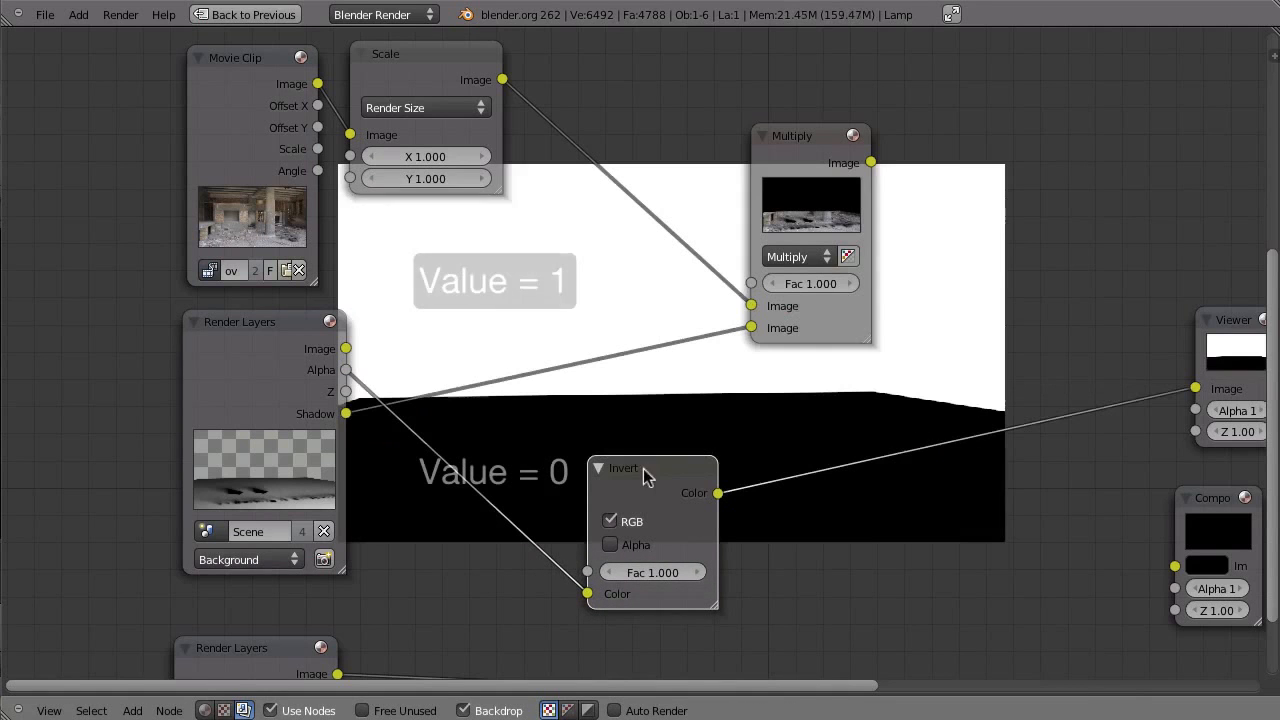
{"action": "left_click", "coordinate": [598, 469]}
{"action": "left_click_drag", "start_coordinate": [640, 468], "coordinate": [502, 307]}
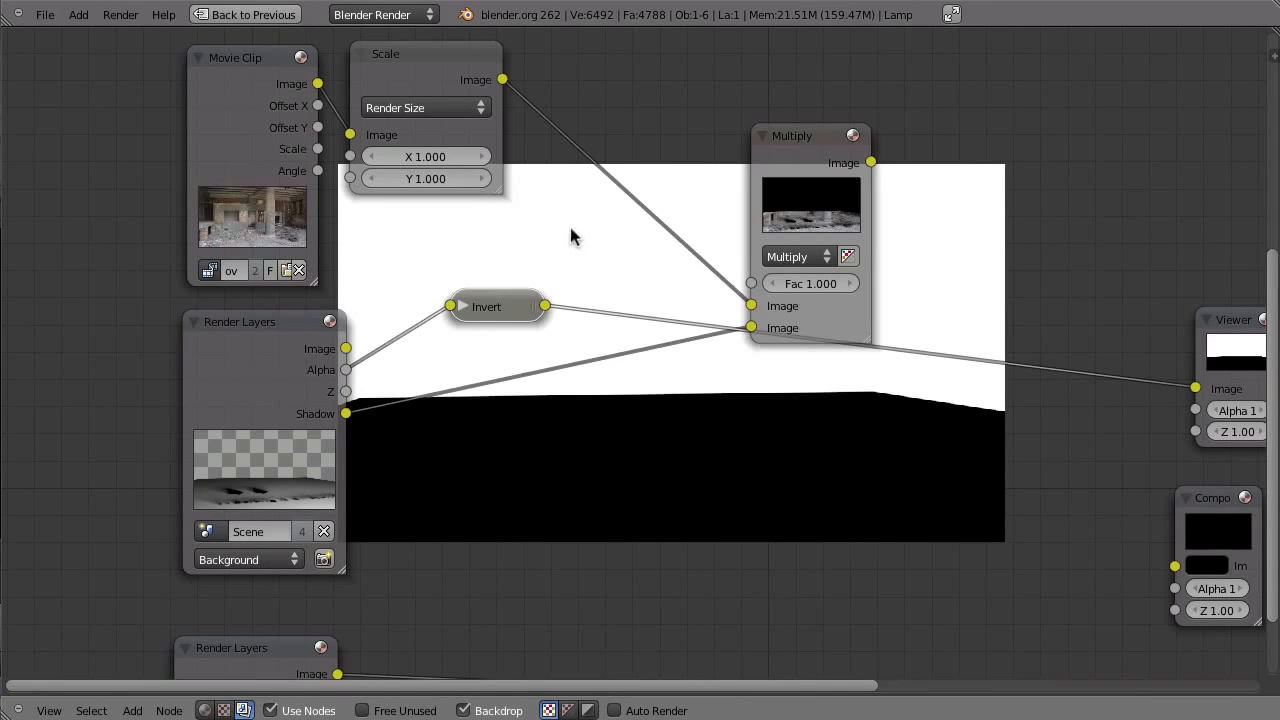
Preview the Background layer's Shadow pass in the backdrop
{"action": "left_click", "coordinate": [287, 394], "text": "ctrl+shift"}
{"action": "left_click", "coordinate": [291, 394], "text": "ctrl+shift"}
{"action": "left_click", "coordinate": [293, 394], "text": "ctrl+shift"}
{"action": "left_click", "coordinate": [294, 394], "text": "ctrl+shift"}
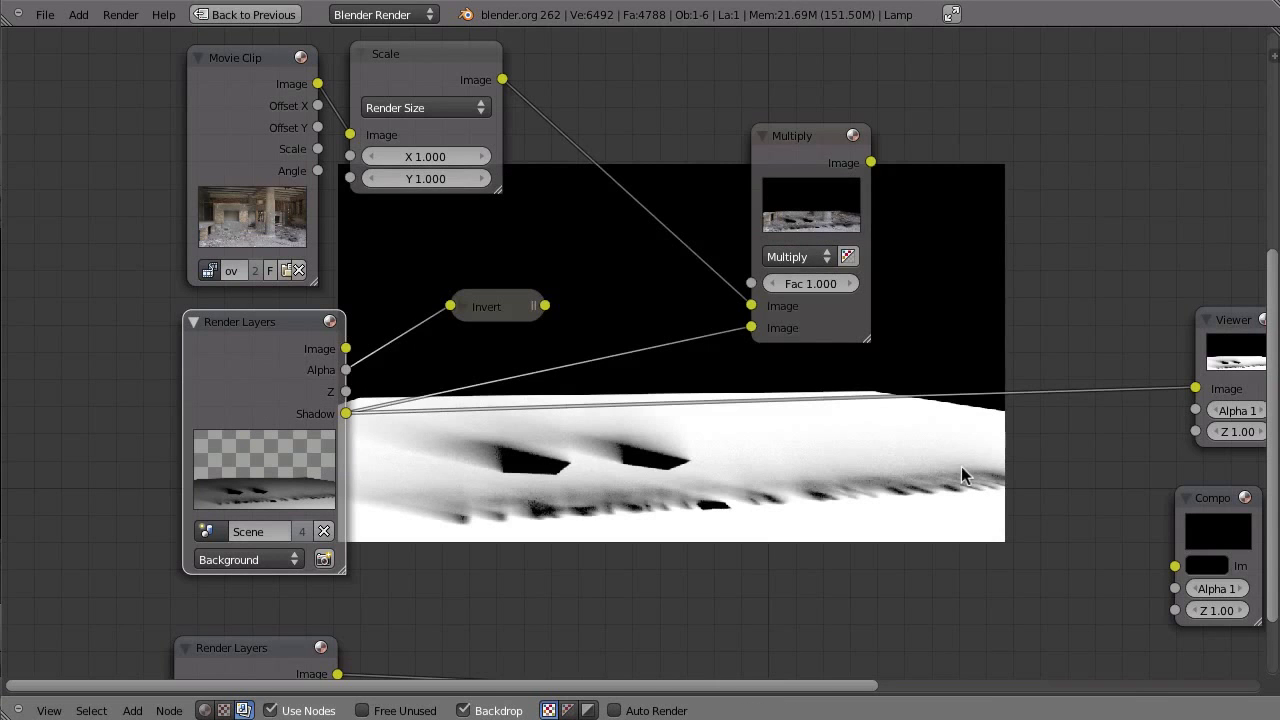
Add a Mix node set to Add, with the inverted alpha as its first image and the Background Shadow pass as its second
{"action": "key", "text": "shift+a"}
{"action": "mouse_move", "coordinate": [578, 495]}
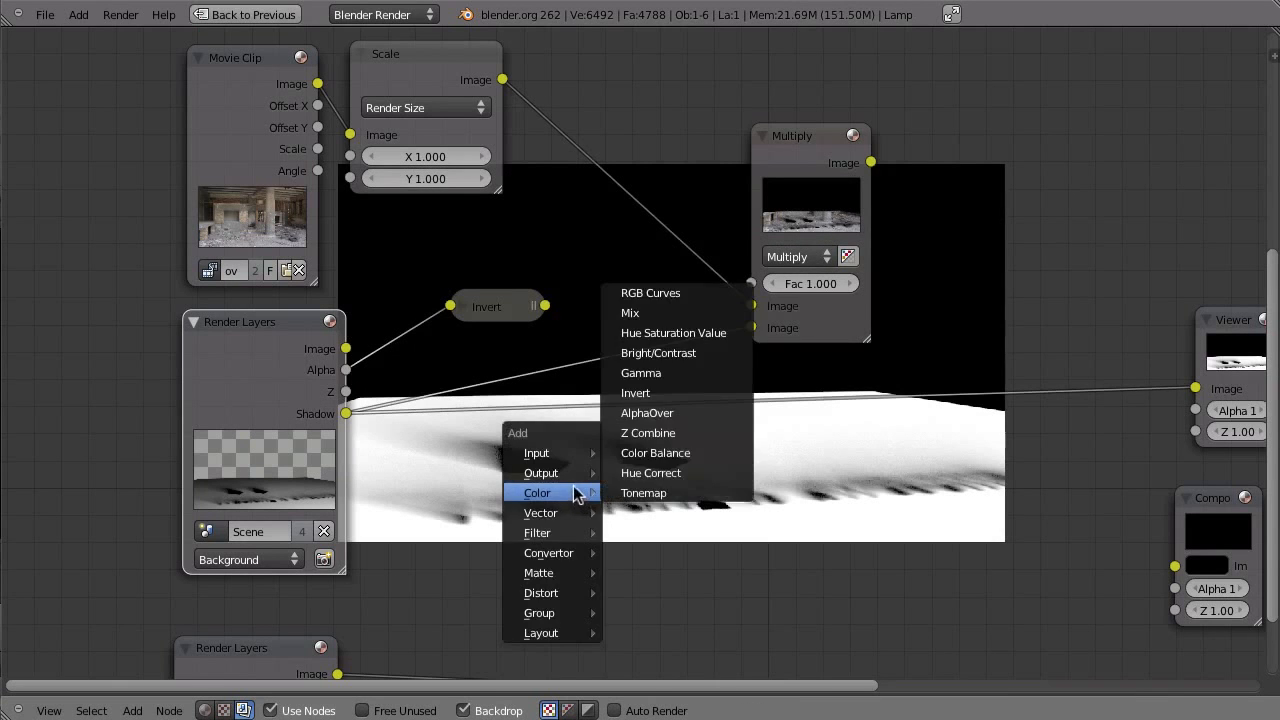
{"action": "left_click", "coordinate": [635, 313]}
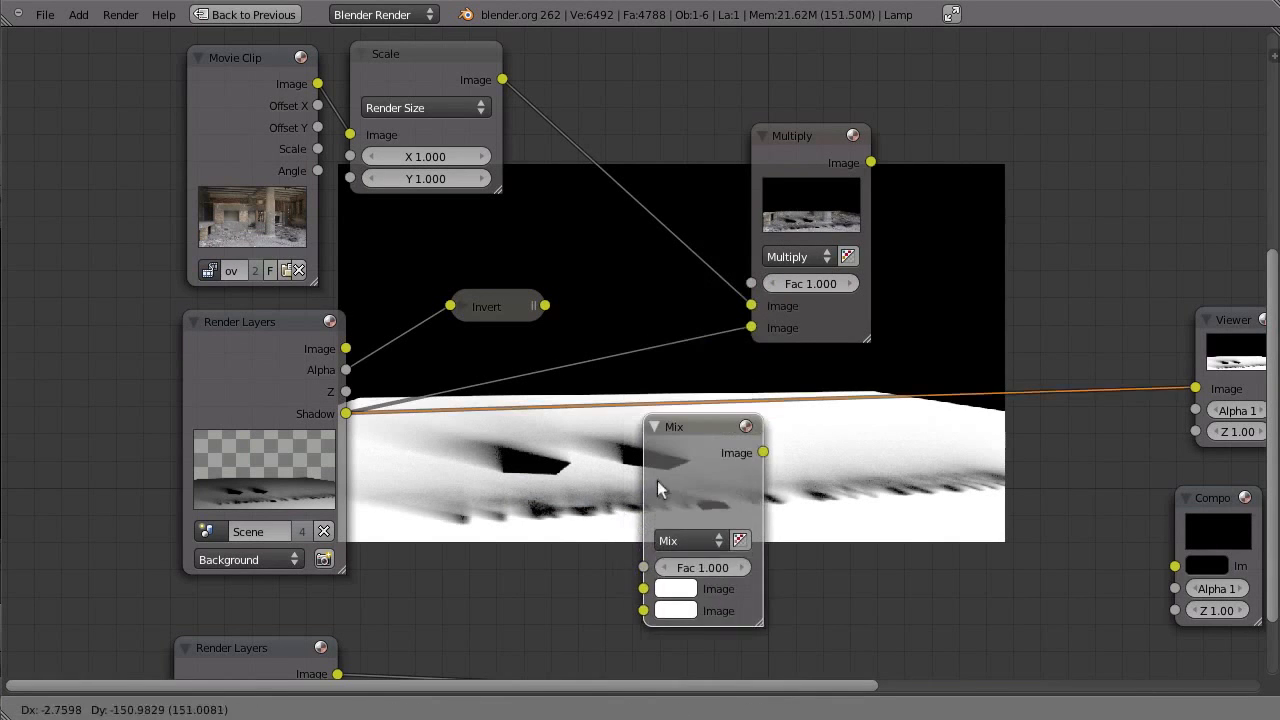
{"action": "left_click", "coordinate": [668, 465]}
{"action": "left_click_drag", "start_coordinate": [654, 570], "coordinate": [656, 594]}
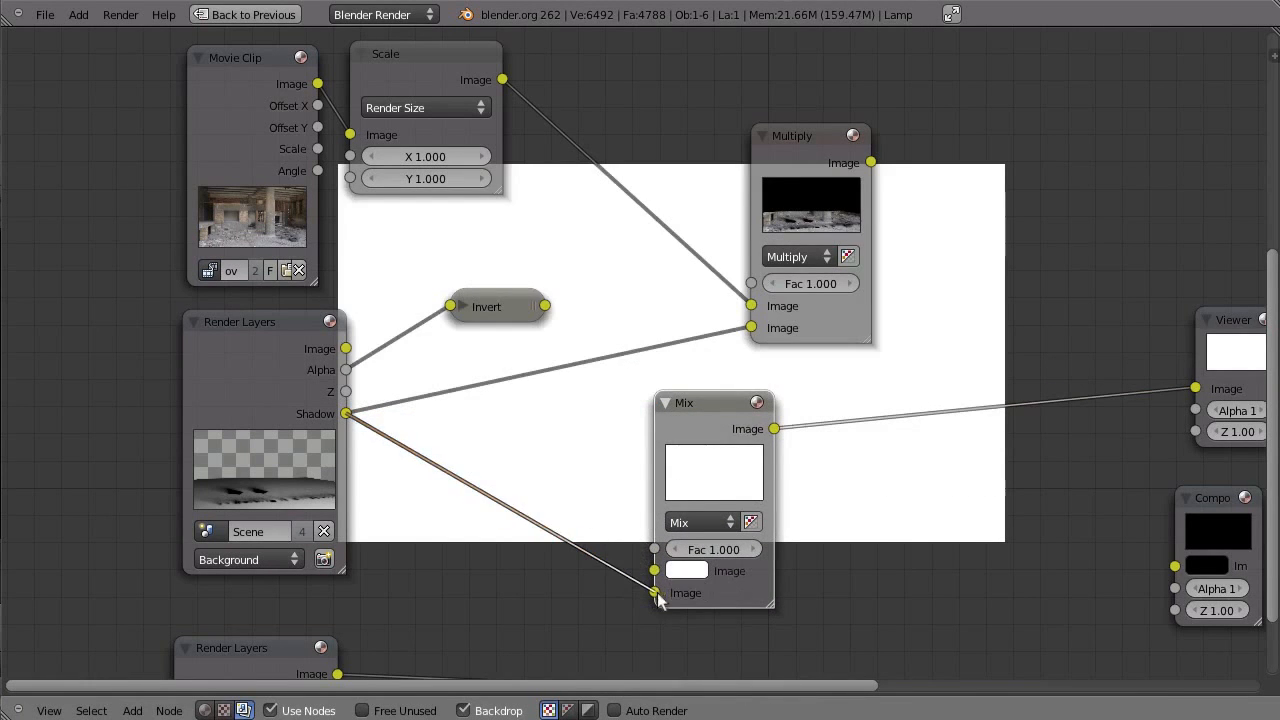
{"action": "left_click_drag", "start_coordinate": [544, 305], "coordinate": [668, 572]}
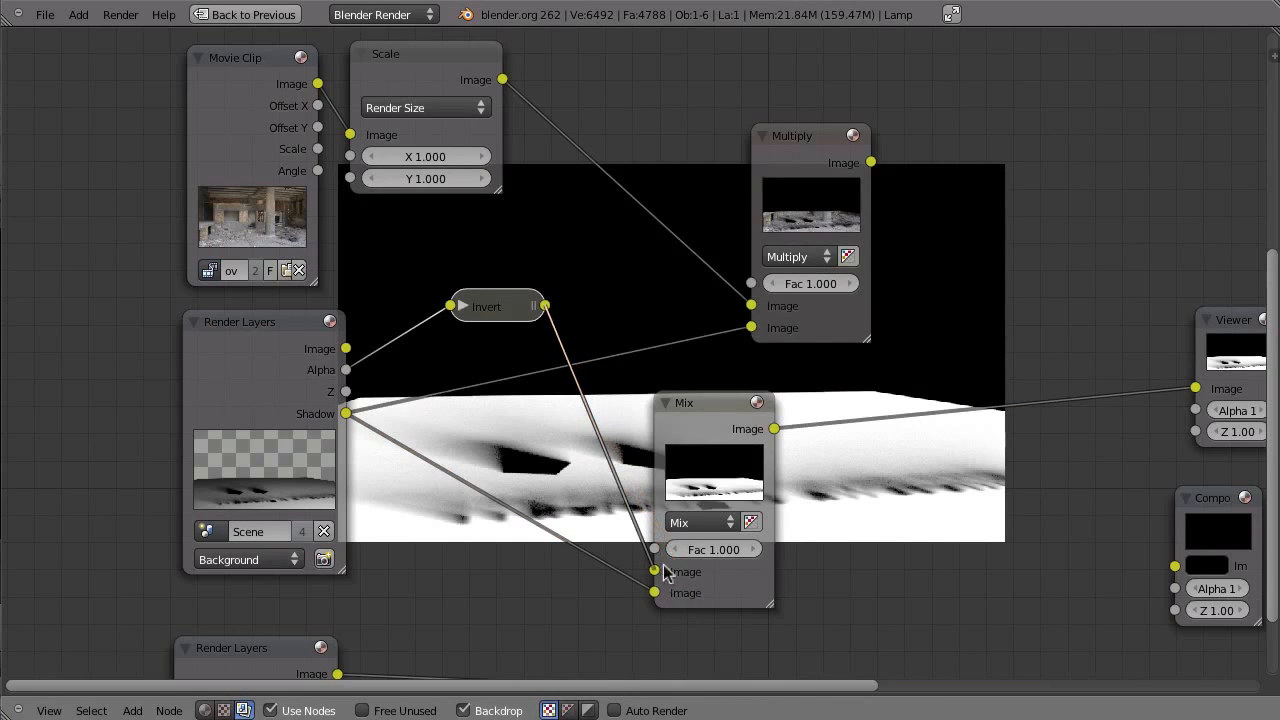
{"action": "left_click", "coordinate": [700, 522]}
{"action": "left_click", "coordinate": [688, 472]}
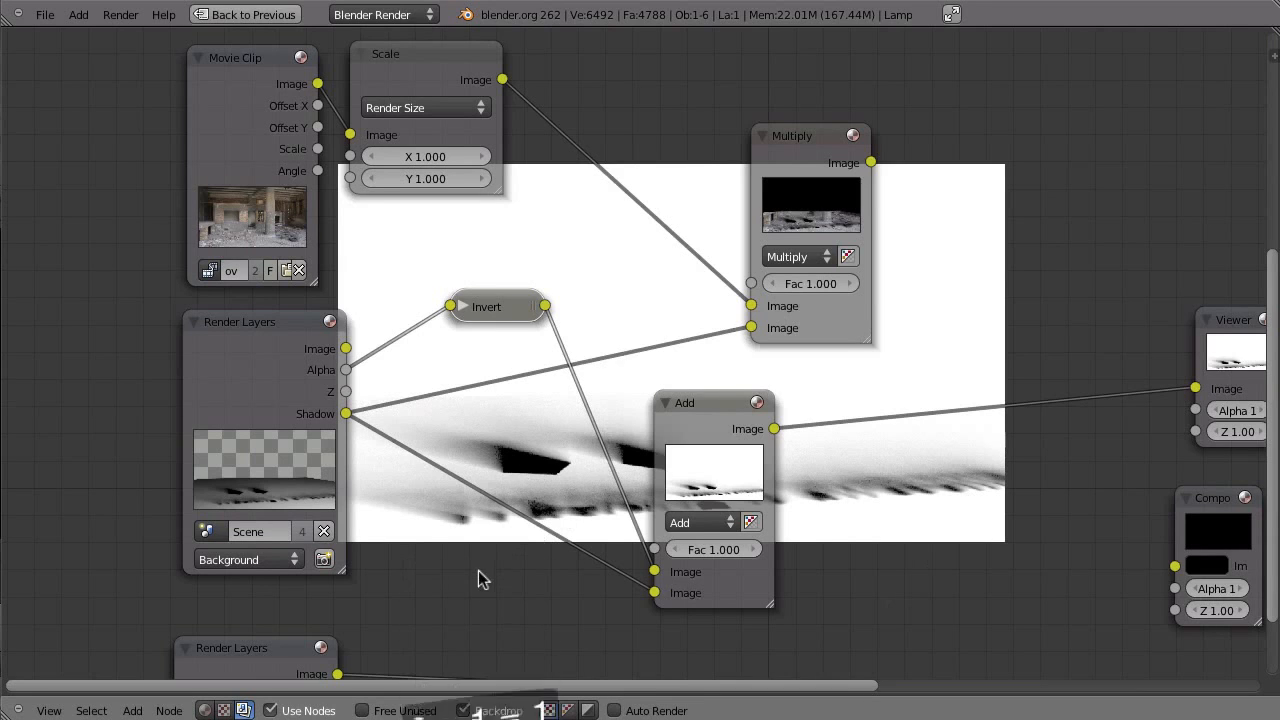
Cut the image links into the Add and Multiply nodes, and test adding mid grey and black in the Add node
{"action": "right_click_drag", "start_coordinate": [418, 596], "coordinate": [622, 356], "text": "ctrl"}
{"action": "left_click", "coordinate": [686, 570]}
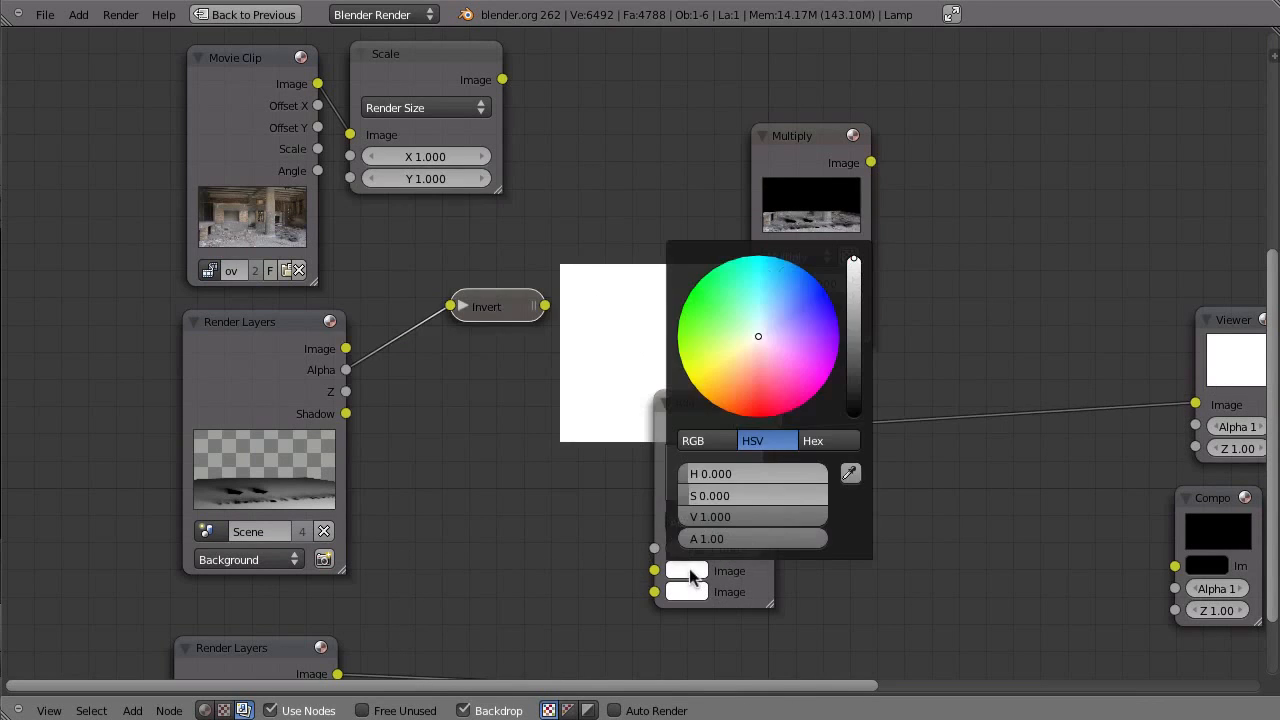
{"action": "left_click_drag", "start_coordinate": [856, 300], "coordinate": [858, 346]}
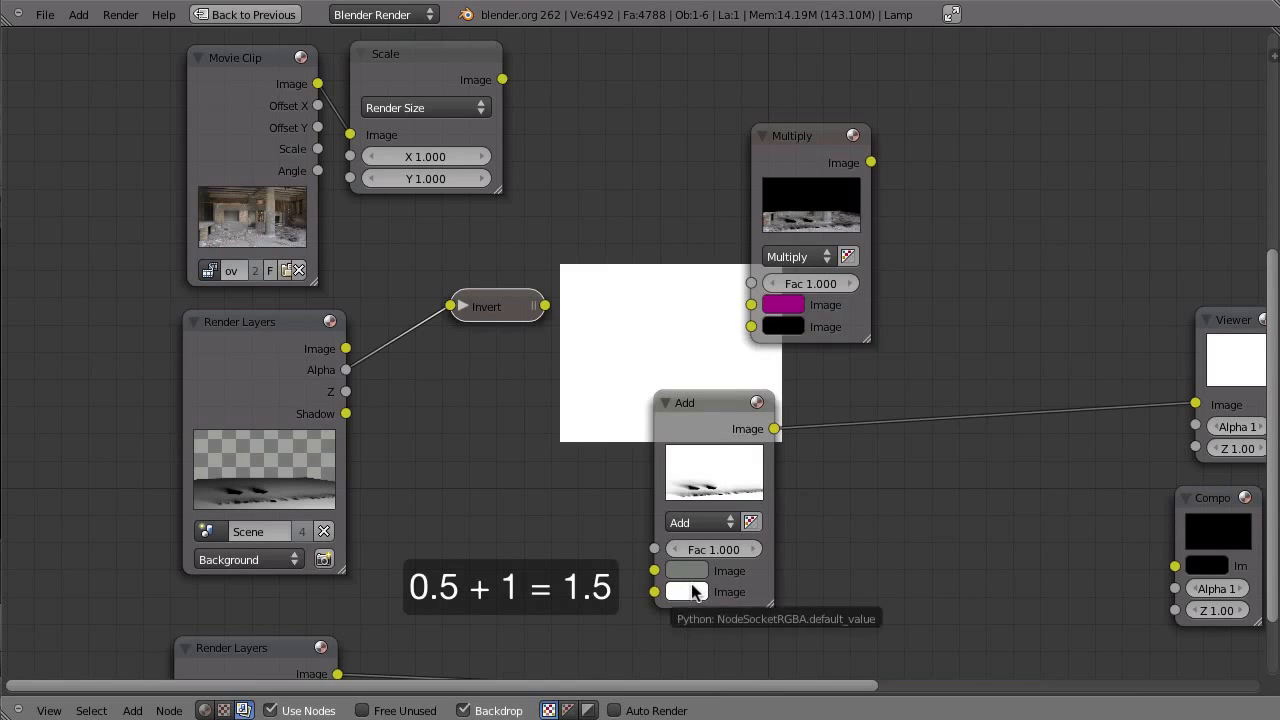
{"action": "left_click", "coordinate": [694, 593]}
{"action": "left_click_drag", "start_coordinate": [857, 306], "coordinate": [853, 428]}
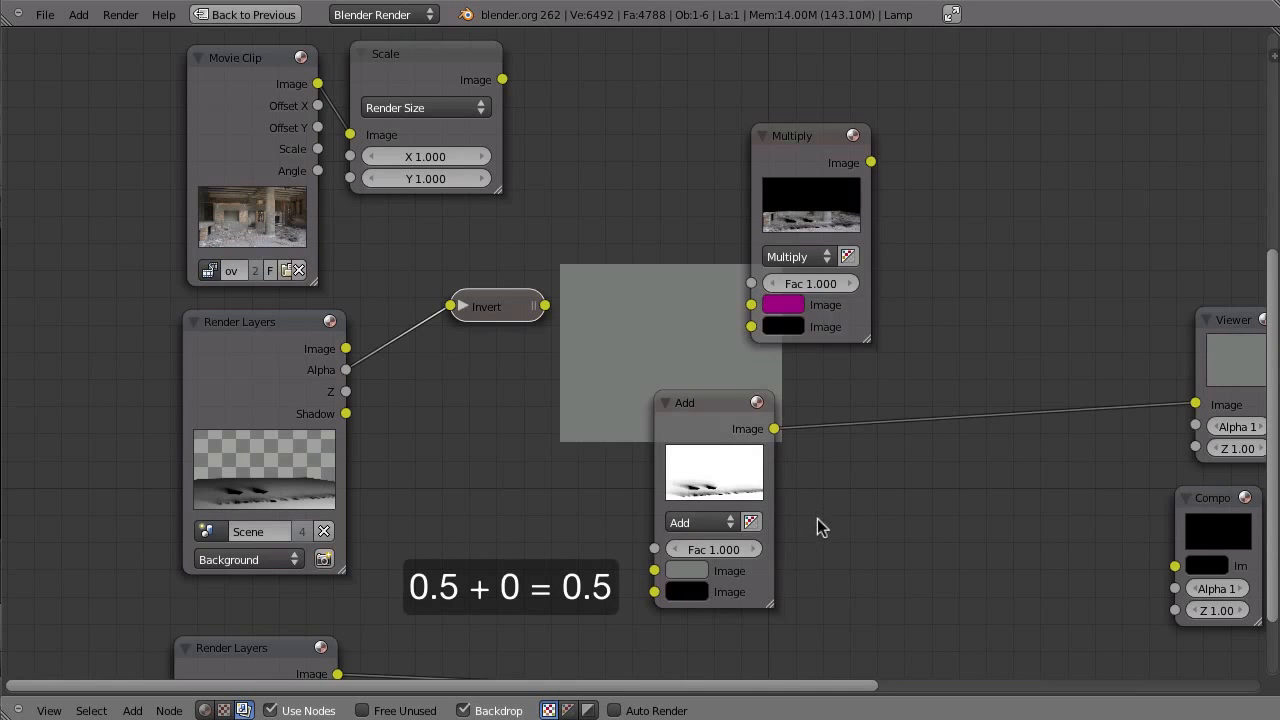
Relink the Invert output and the Background Shadow pass to the Add node, and collapse it beside the Invert node
{"action": "left_click_drag", "start_coordinate": [548, 308], "coordinate": [654, 570]}
{"action": "left_click_drag", "start_coordinate": [345, 413], "coordinate": [658, 595]}
{"action": "left_click", "coordinate": [667, 404]}
{"action": "left_click_drag", "start_coordinate": [697, 410], "coordinate": [642, 425]}
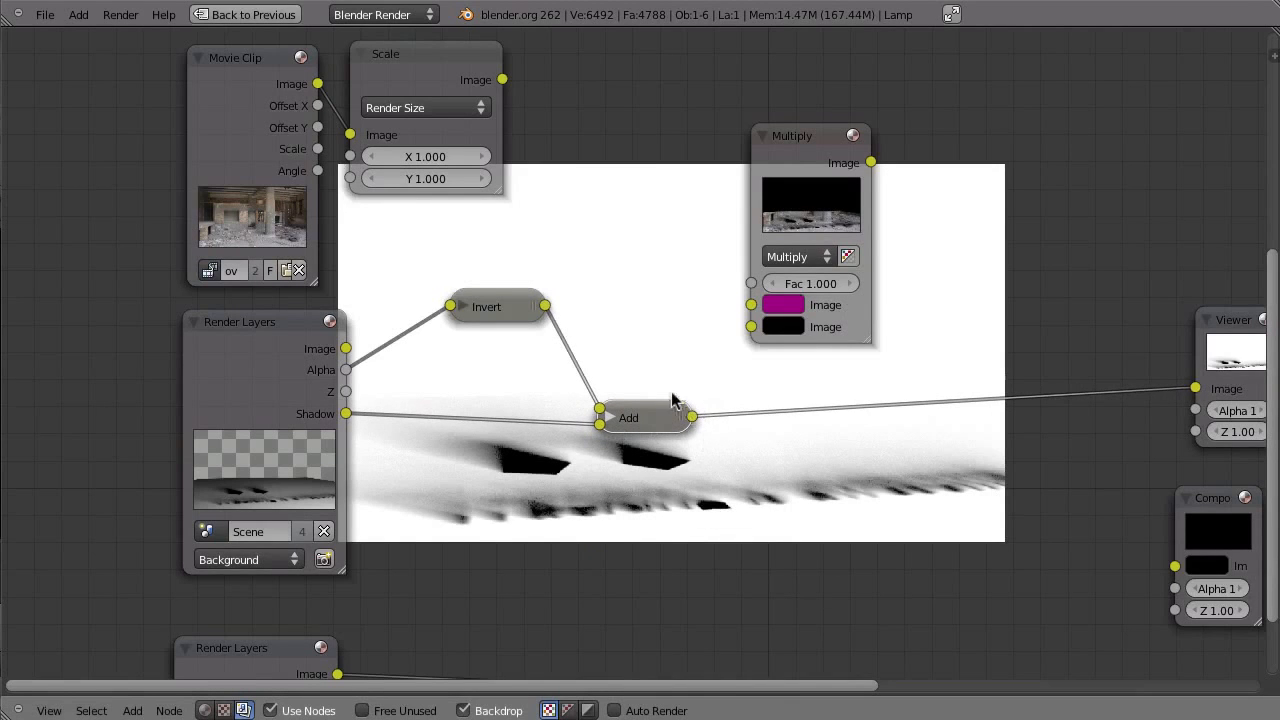
Link Scale and the Add result to the Multiply node's image inputs, preview the result, and move Multiply closer to Add
{"action": "left_click_drag", "start_coordinate": [502, 80], "coordinate": [751, 305]}
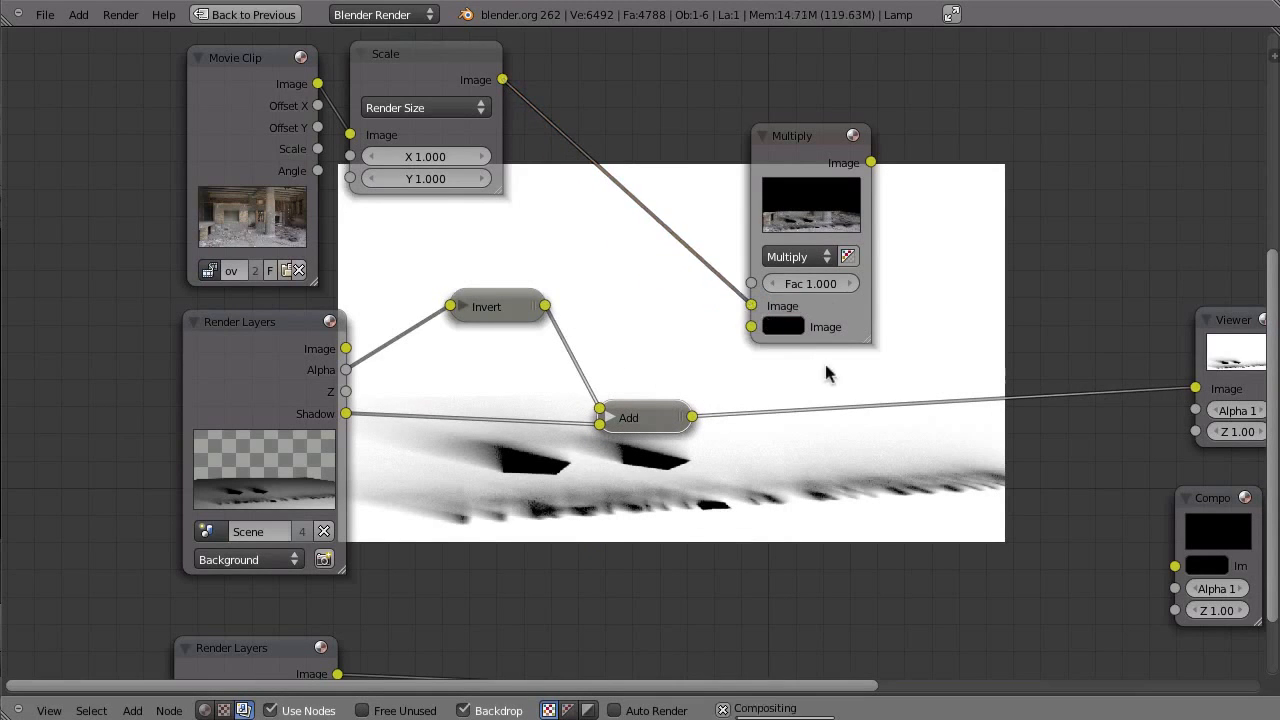
{"action": "left_click_drag", "start_coordinate": [692, 416], "coordinate": [751, 327]}
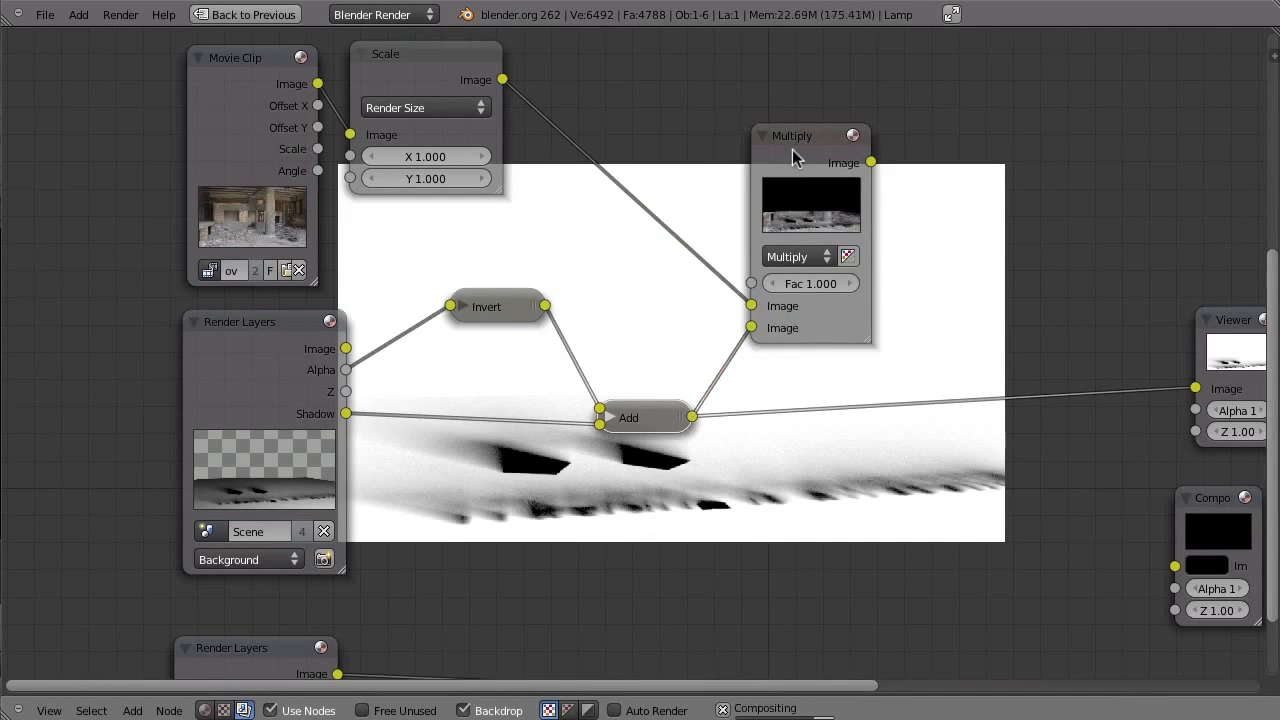
{"action": "middle_click_drag", "start_coordinate": [971, 509], "coordinate": [899, 479]}
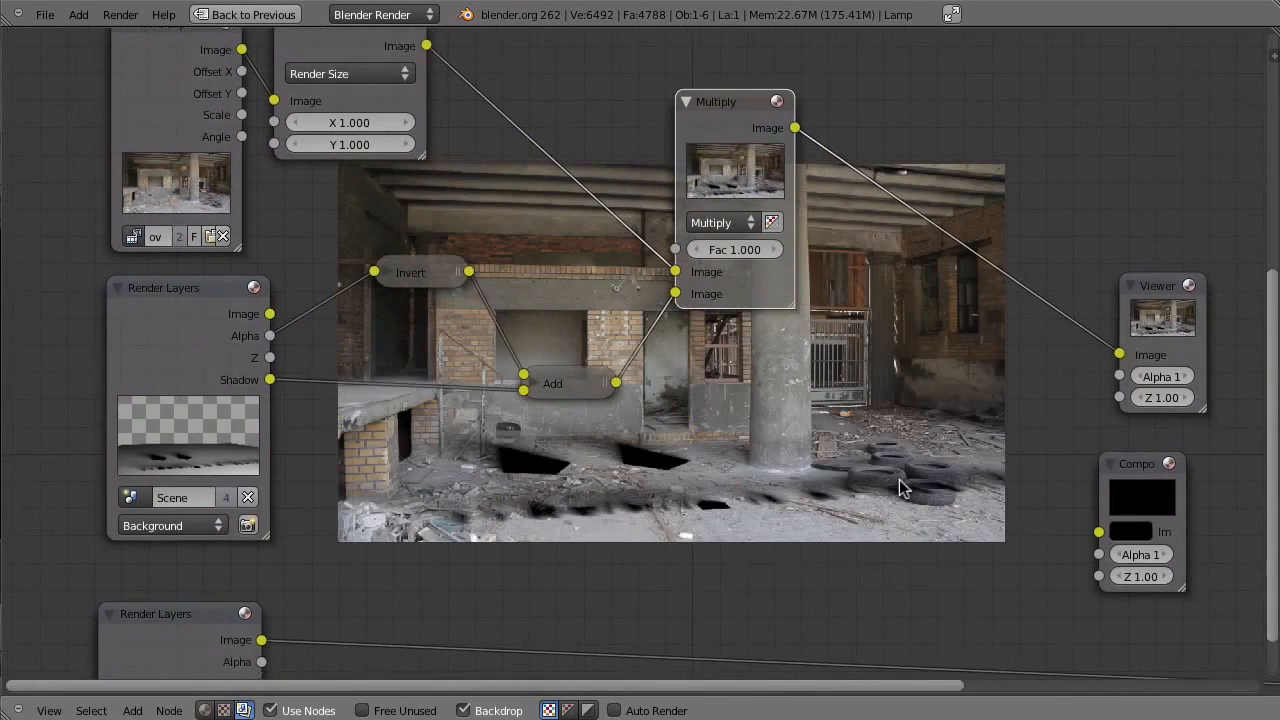
{"action": "scroll", "coordinate": [866, 560], "scroll_direction": "down", "scroll_amount": 4}
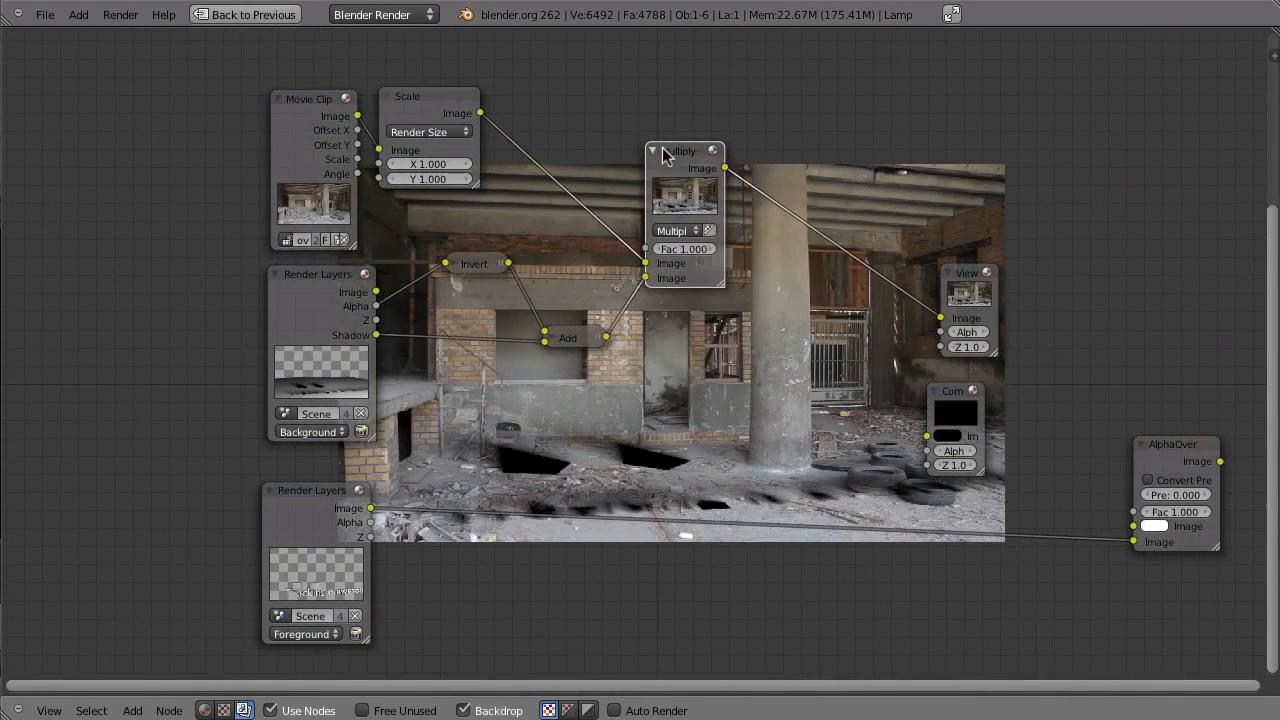
{"action": "left_click_drag", "start_coordinate": [688, 232], "coordinate": [701, 214]}
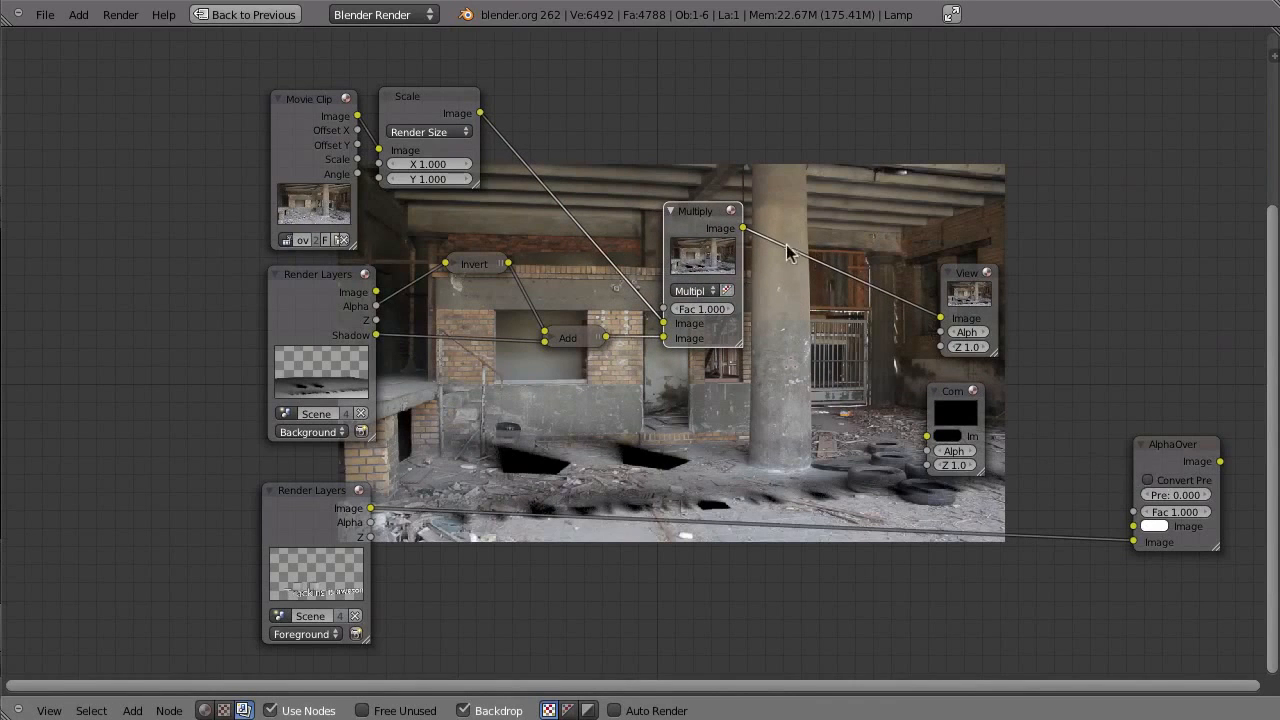
Link Multiply to AlphaOver's first image input, tidy the Composite and AlphaOver node positions, and preview the AlphaOver result
{"action": "left_click_drag", "start_coordinate": [743, 228], "coordinate": [1133, 526]}
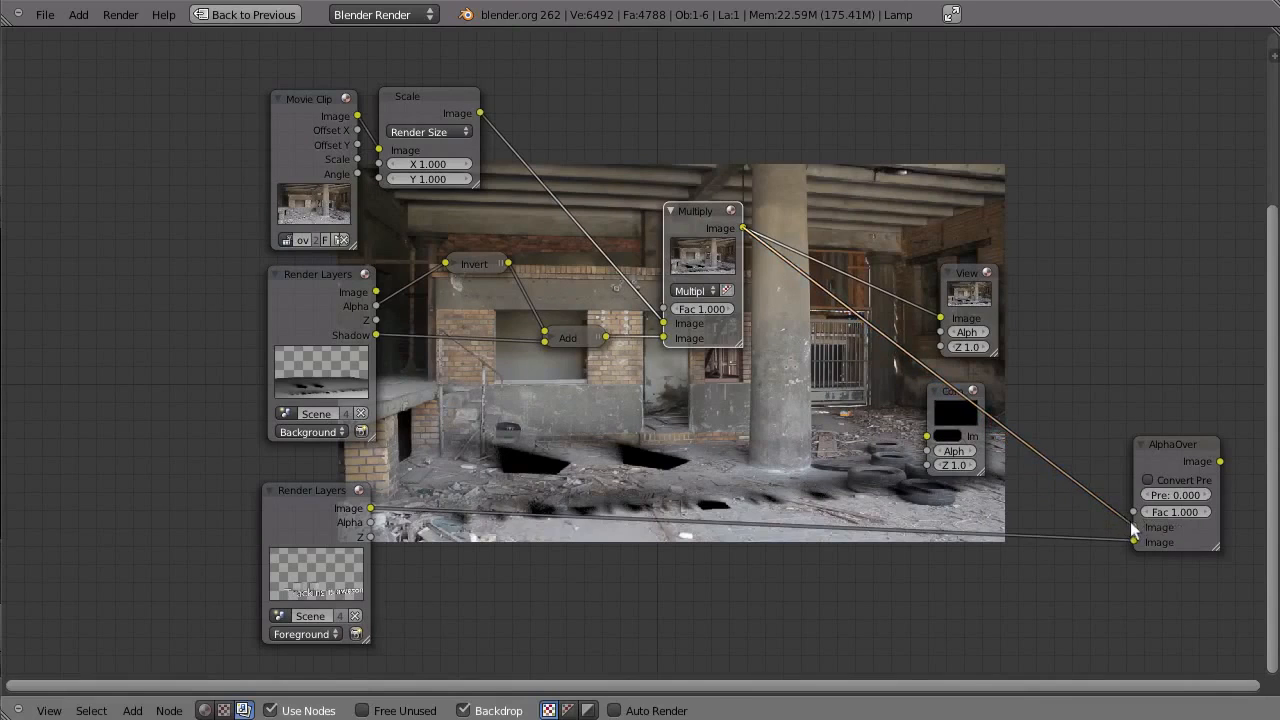
{"action": "left_click_drag", "start_coordinate": [968, 433], "coordinate": [1211, 357]}
{"action": "left_click_drag", "start_coordinate": [1146, 450], "coordinate": [871, 436]}
{"action": "middle_click_drag", "start_coordinate": [710, 533], "coordinate": [738, 551]}
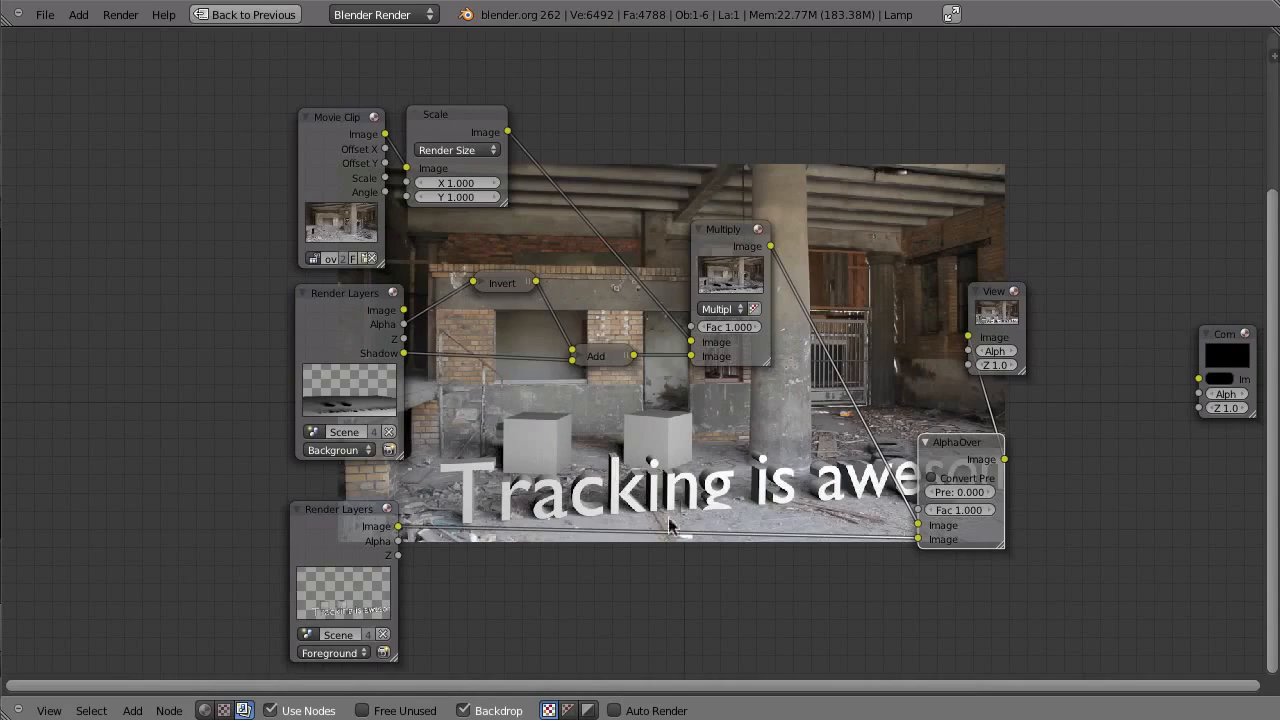
Inspect the shadows in an enlarged backdrop, widen the Multiply node slightly, and reduce its factor to 0.700
{"action": "key", "text": "alt+v"}
{"action": "key", "text": "alt+v"}
{"action": "key", "text": "alt+v"}
{"action": "key", "text": "alt+v"}
{"action": "middle_click_drag", "start_coordinate": [790, 565], "coordinate": [796, 478], "text": "alt"}
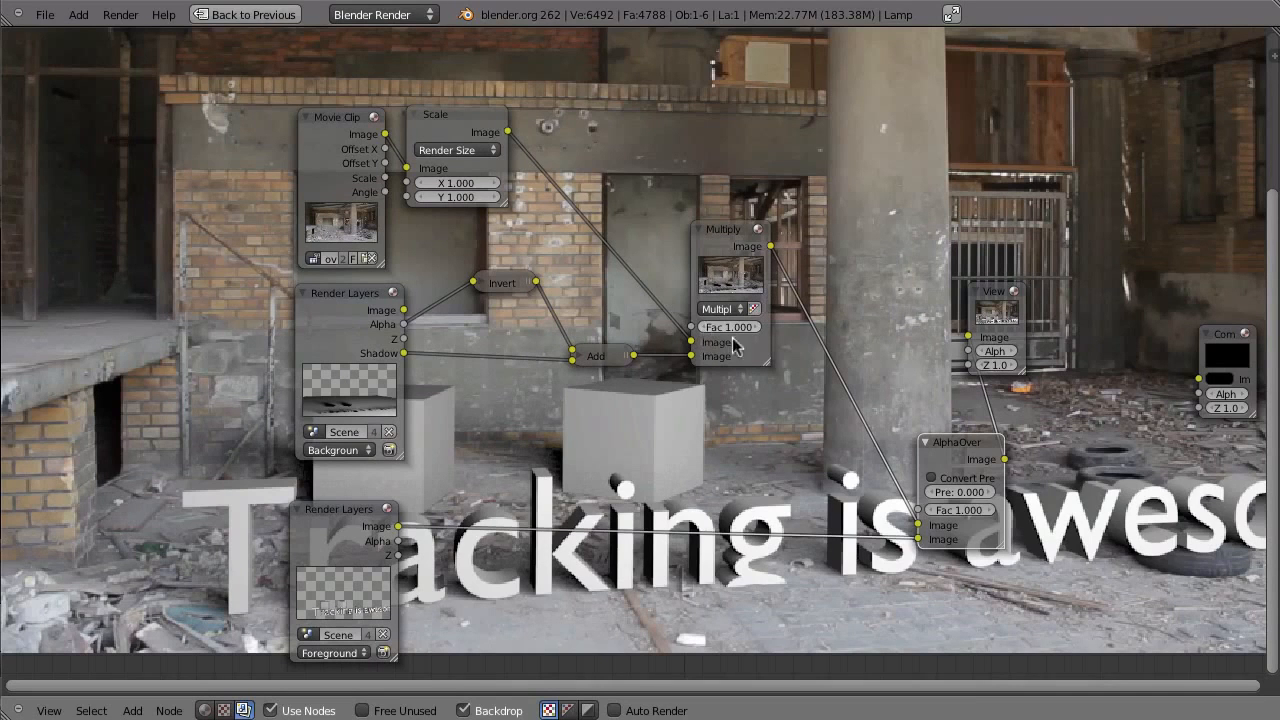
{"action": "left_click_drag", "start_coordinate": [767, 362], "coordinate": [776, 369]}
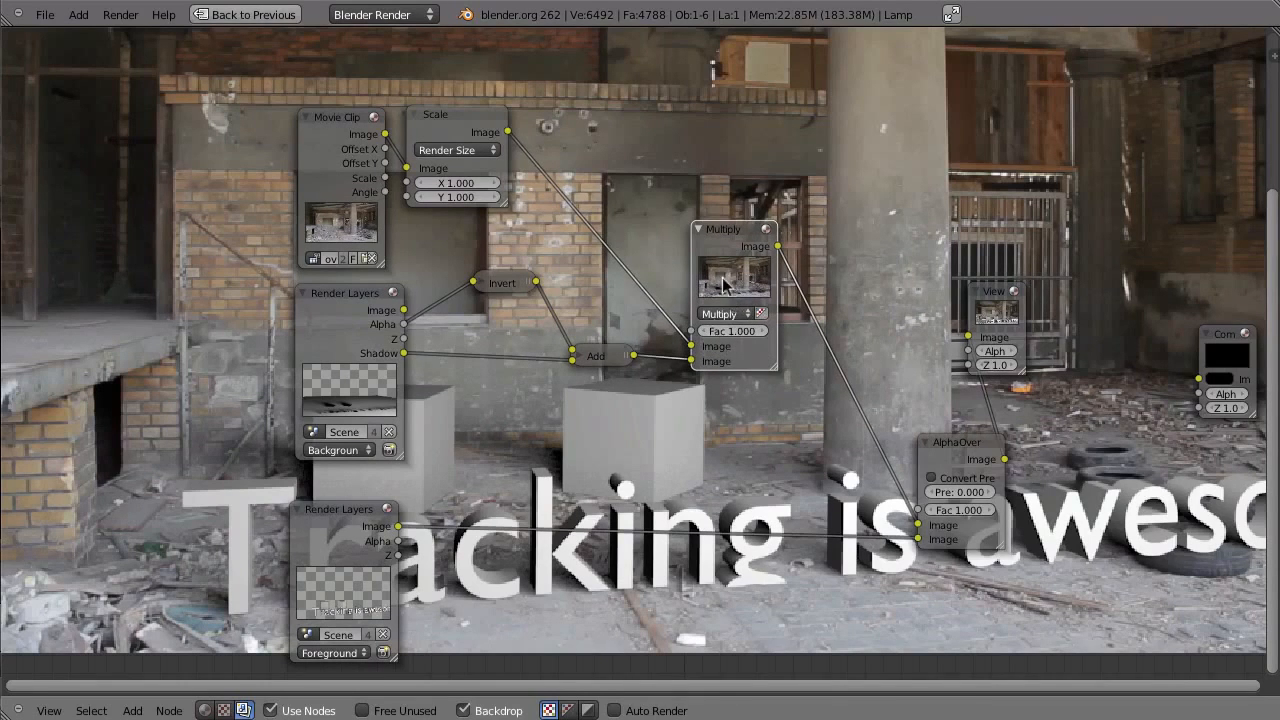
{"action": "scroll", "coordinate": [773, 308], "scroll_direction": "up", "scroll_amount": 2}
{"action": "scroll", "coordinate": [773, 308], "scroll_direction": "up", "scroll_amount": 2}
{"action": "left_click", "coordinate": [668, 347]}
{"action": "left_click", "coordinate": [668, 347]}
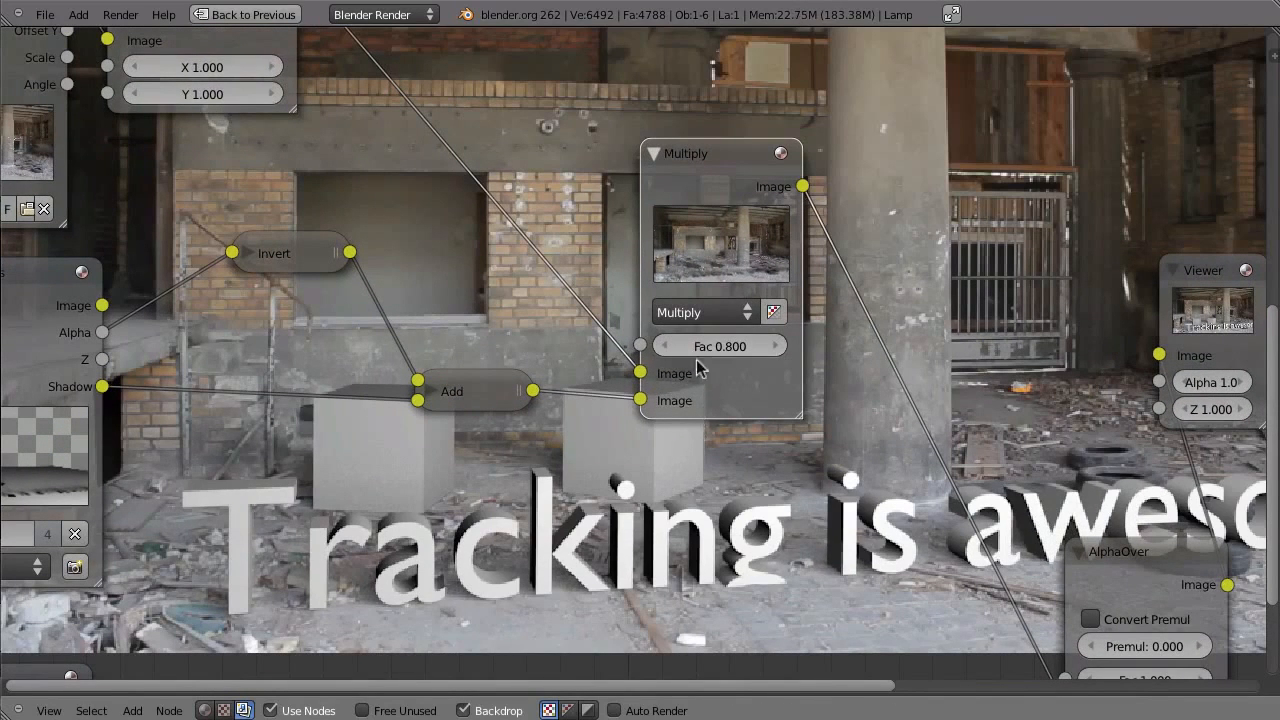
{"action": "left_click", "coordinate": [668, 347]}
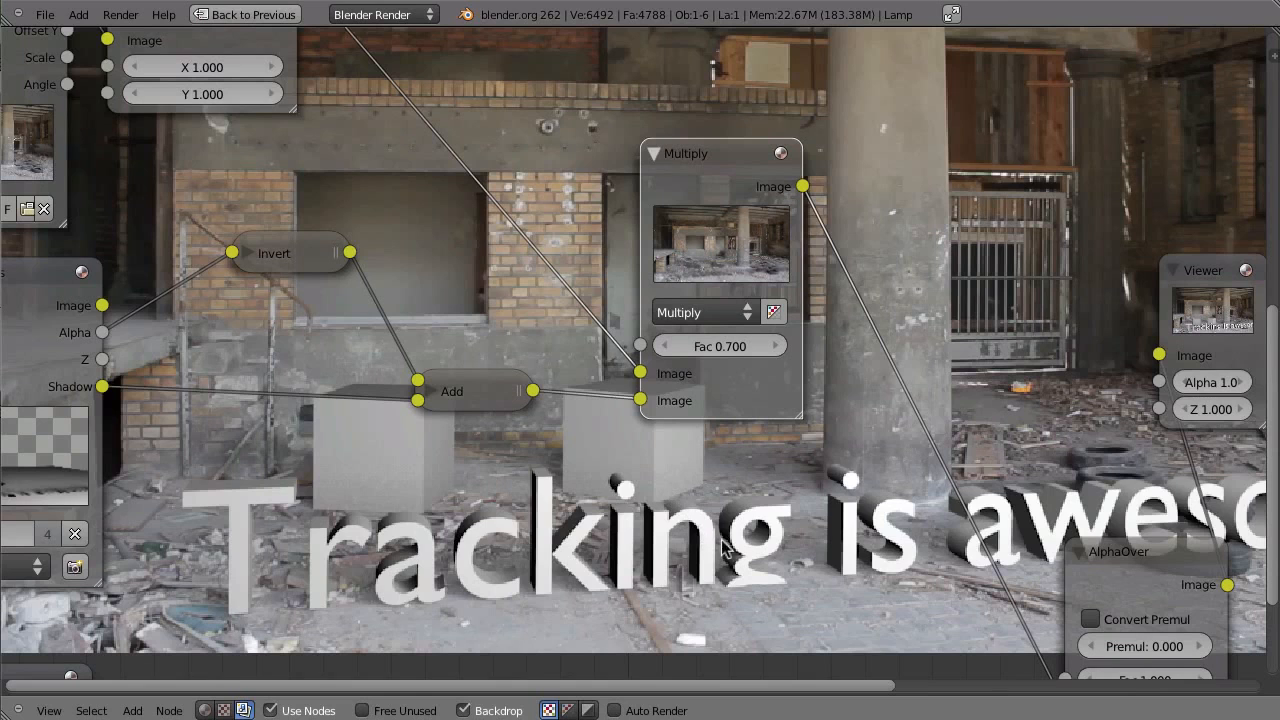
Restore the full screen layout and set the world's horizon colour to black
{"action": "key", "text": "ctrl+Up"}
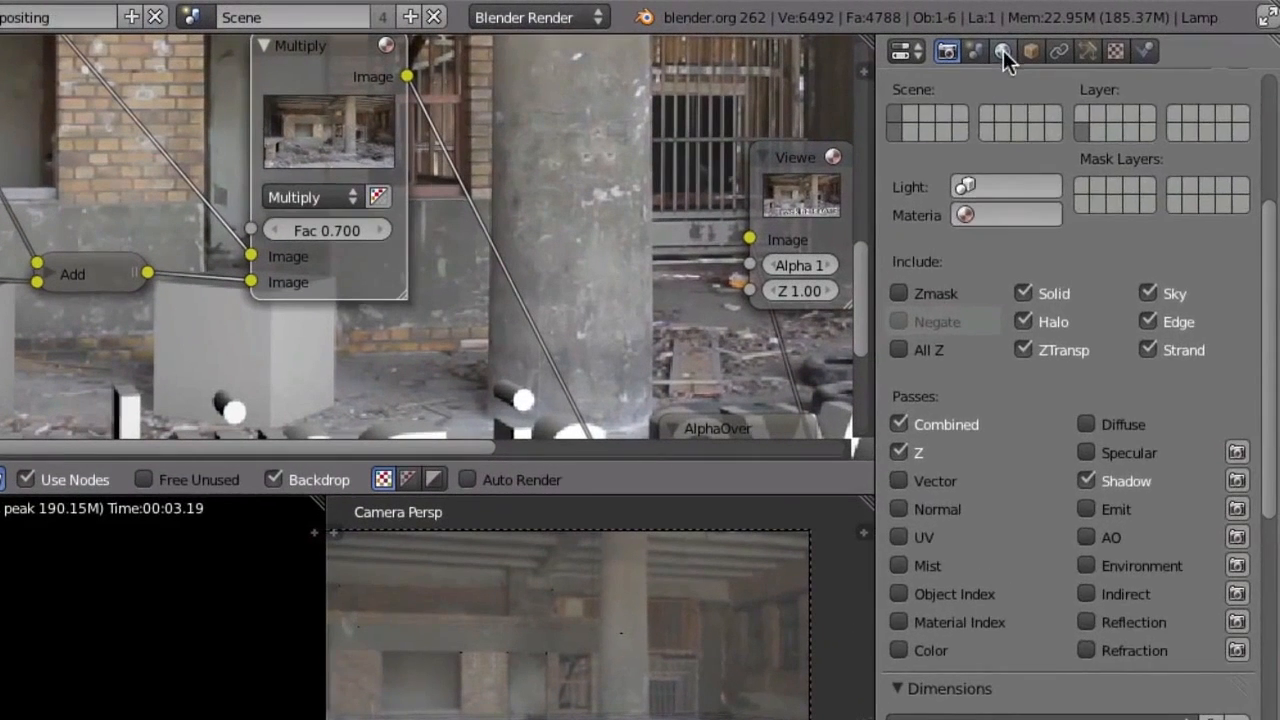
{"action": "left_click", "coordinate": [1065, 40]}
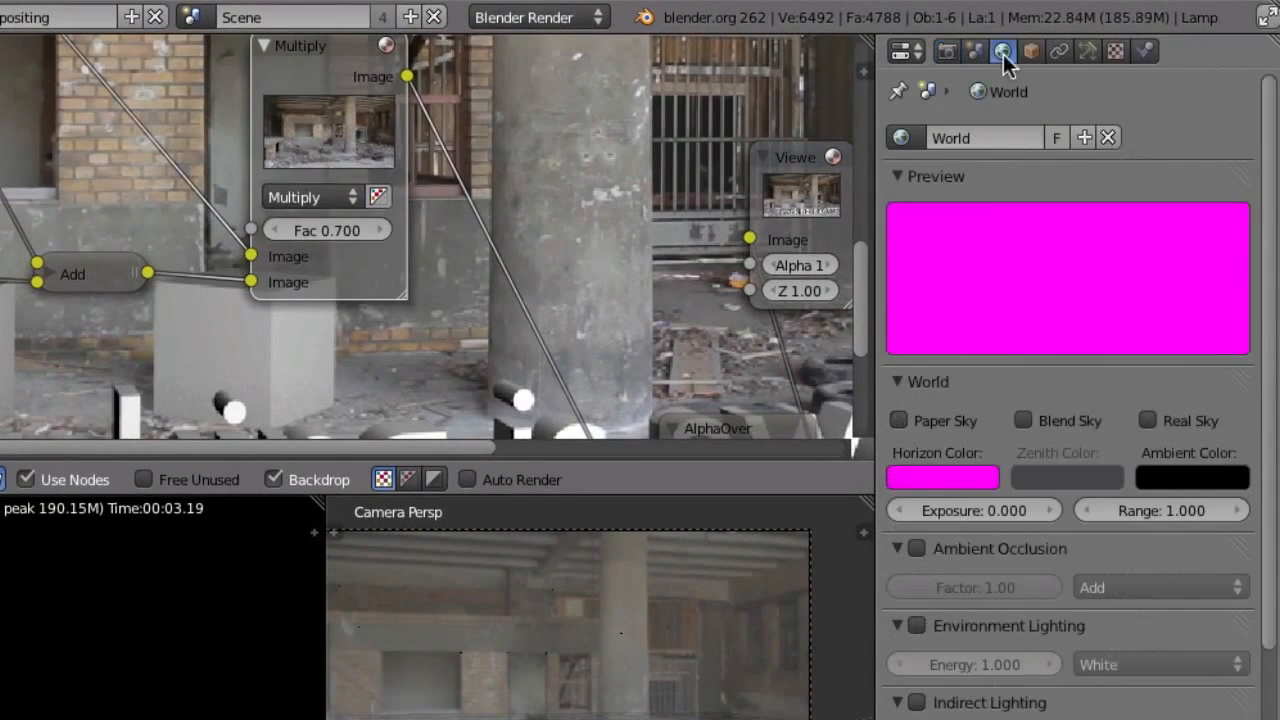
{"action": "left_click", "coordinate": [943, 477]}
{"action": "left_click_drag", "start_coordinate": [1106, 238], "coordinate": [1106, 345]}
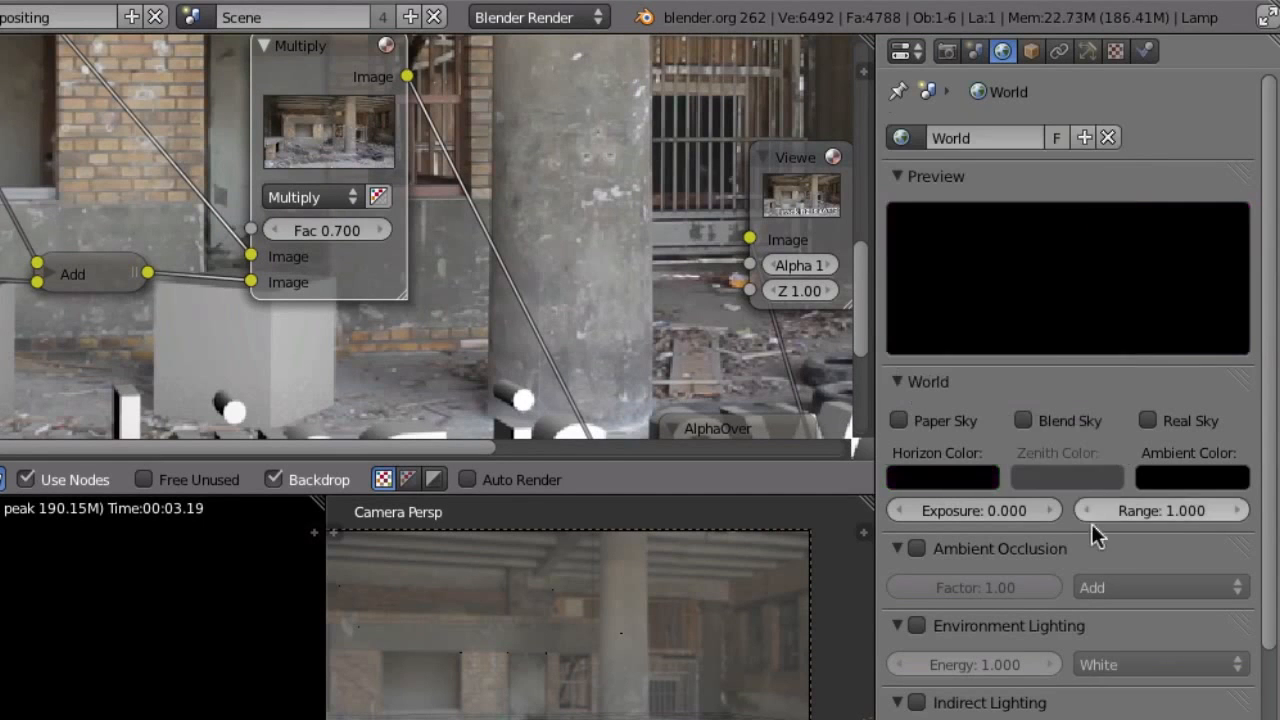
Enable Ambient Occlusion with the Add blend mode and turn on Environment Lighting for the world
{"action": "left_click", "coordinate": [916, 548]}
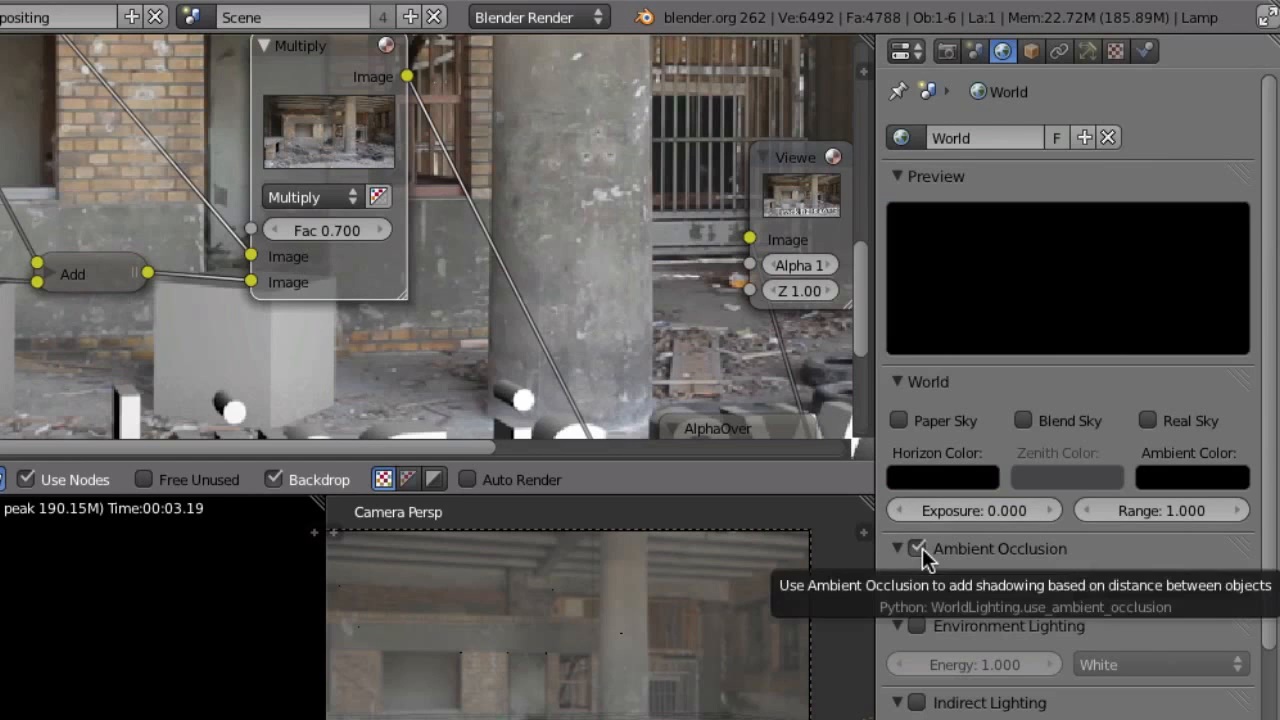
{"action": "left_click", "coordinate": [1119, 588]}
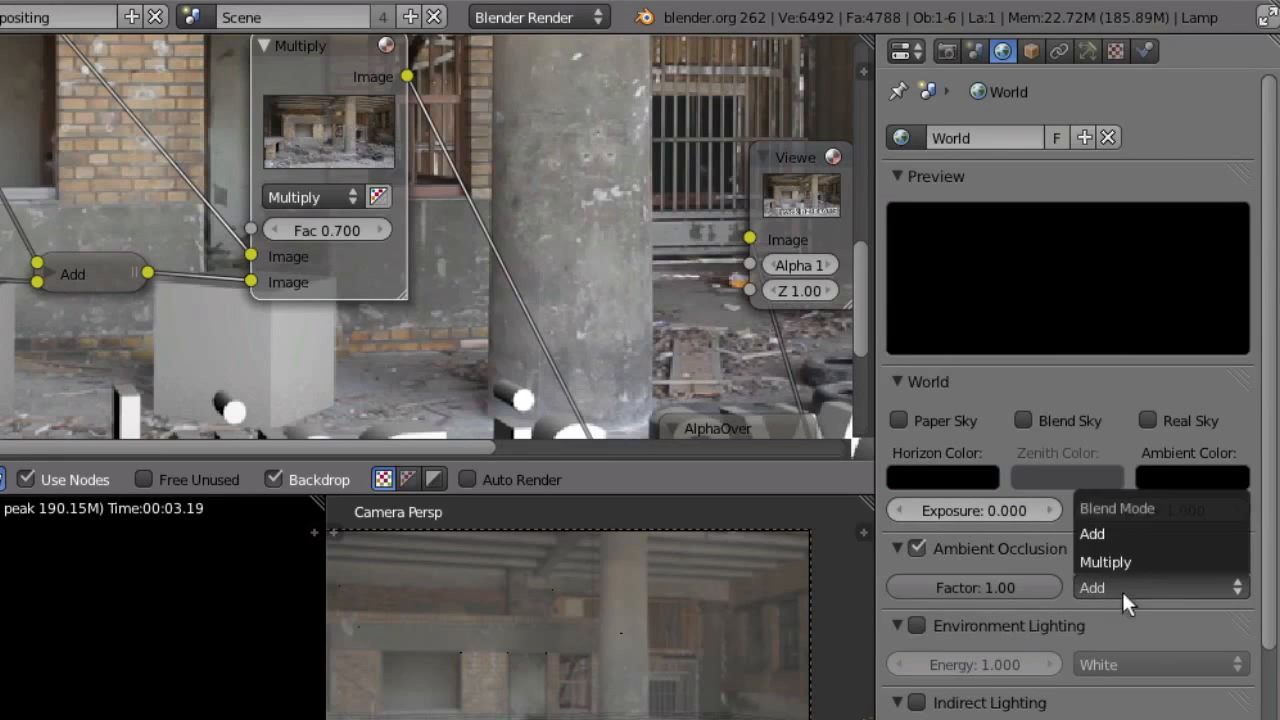
{"action": "left_click", "coordinate": [1101, 532]}
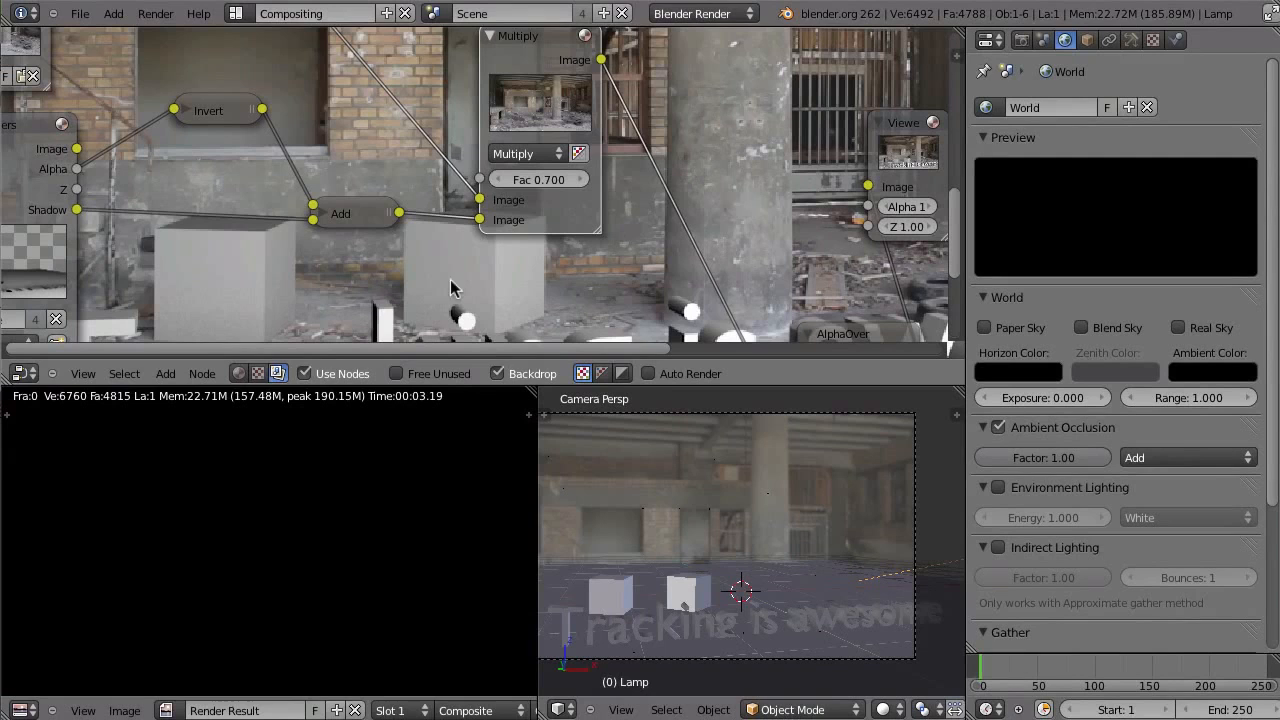
{"action": "left_click", "coordinate": [1129, 461]}
{"action": "left_click", "coordinate": [1125, 437]}
{"action": "left_click", "coordinate": [996, 489]}
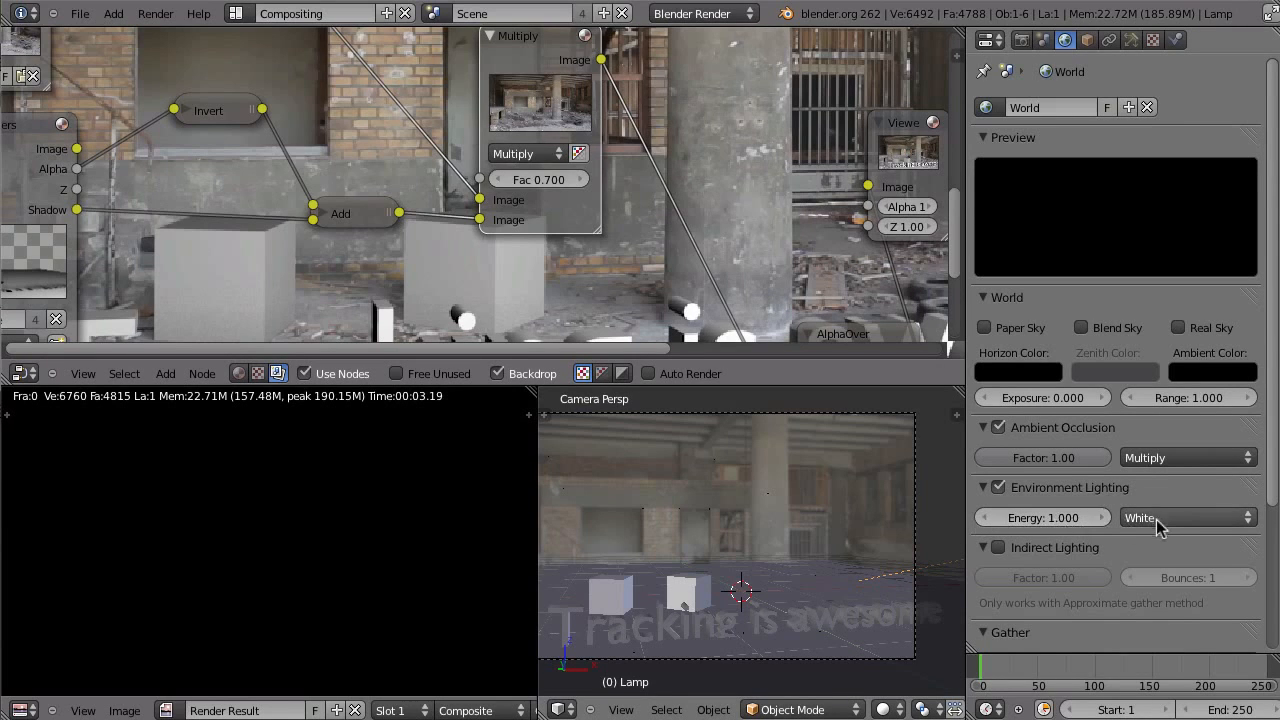
{"action": "left_click", "coordinate": [1145, 457]}
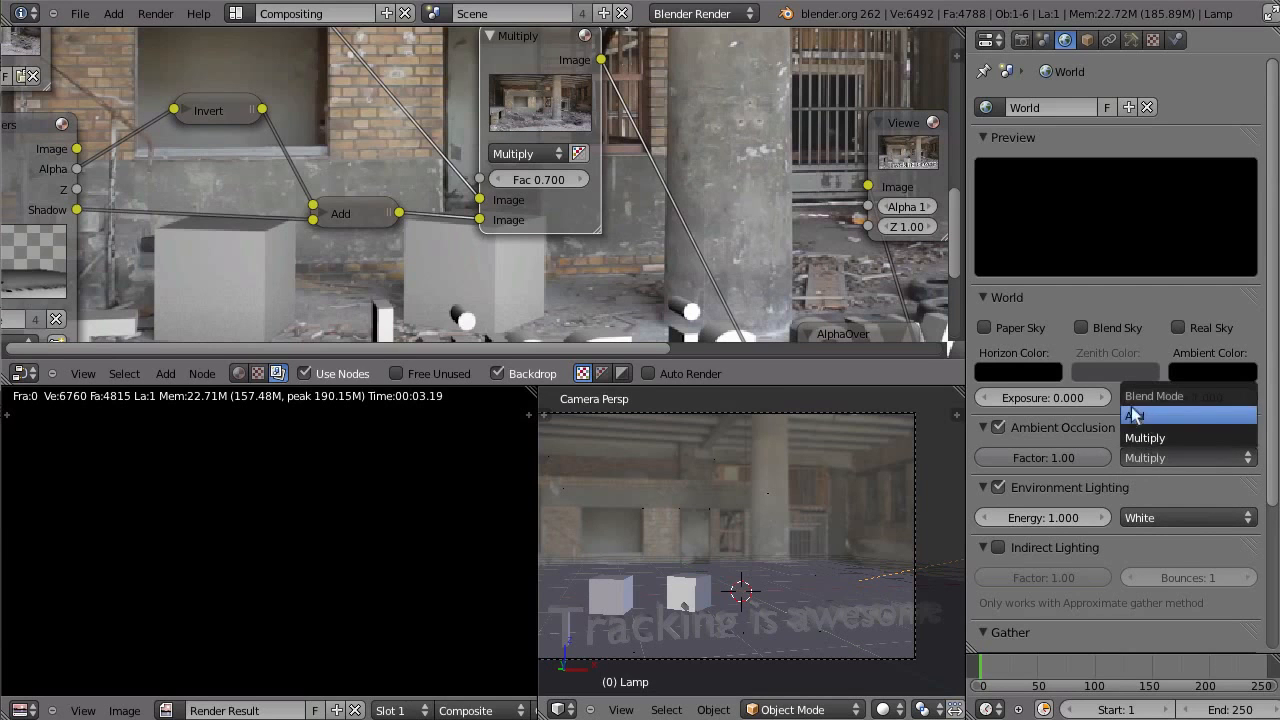
{"action": "left_click", "coordinate": [1202, 417]}
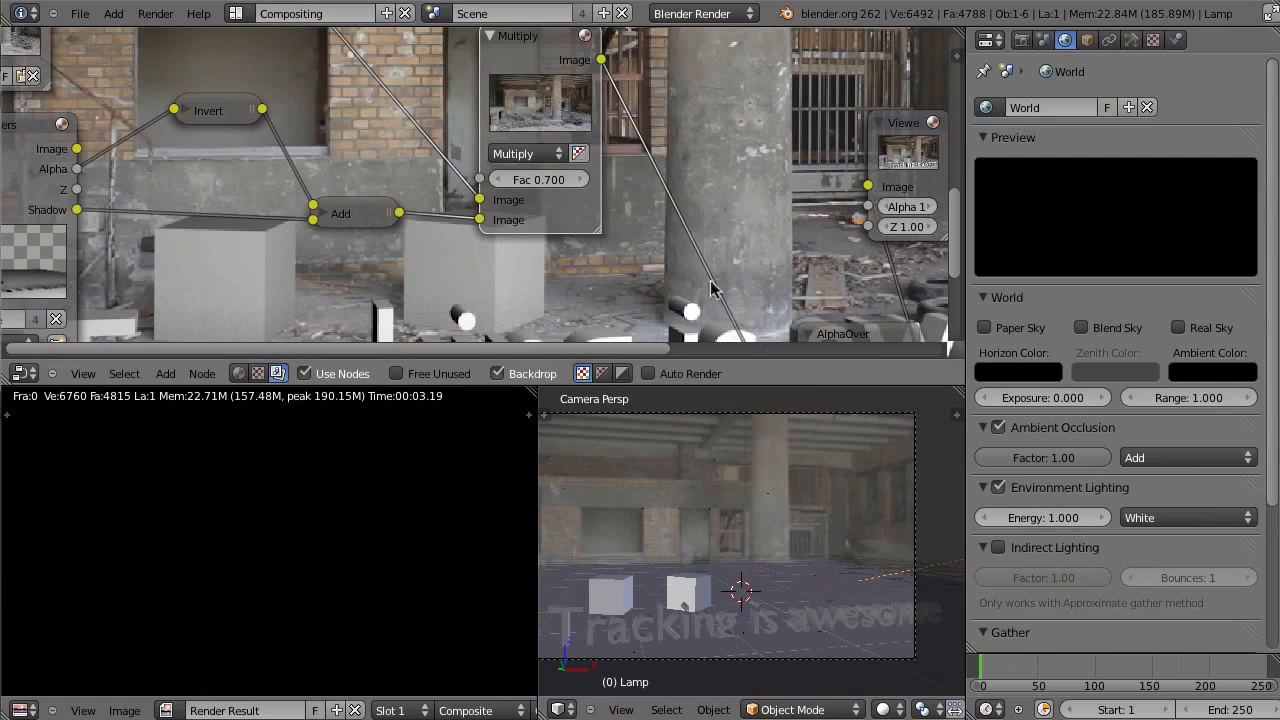
Set the world's Environment Lighting energy to 0.1
{"action": "middle_click_drag", "start_coordinate": [720, 284], "coordinate": [721, 180], "text": "alt"}
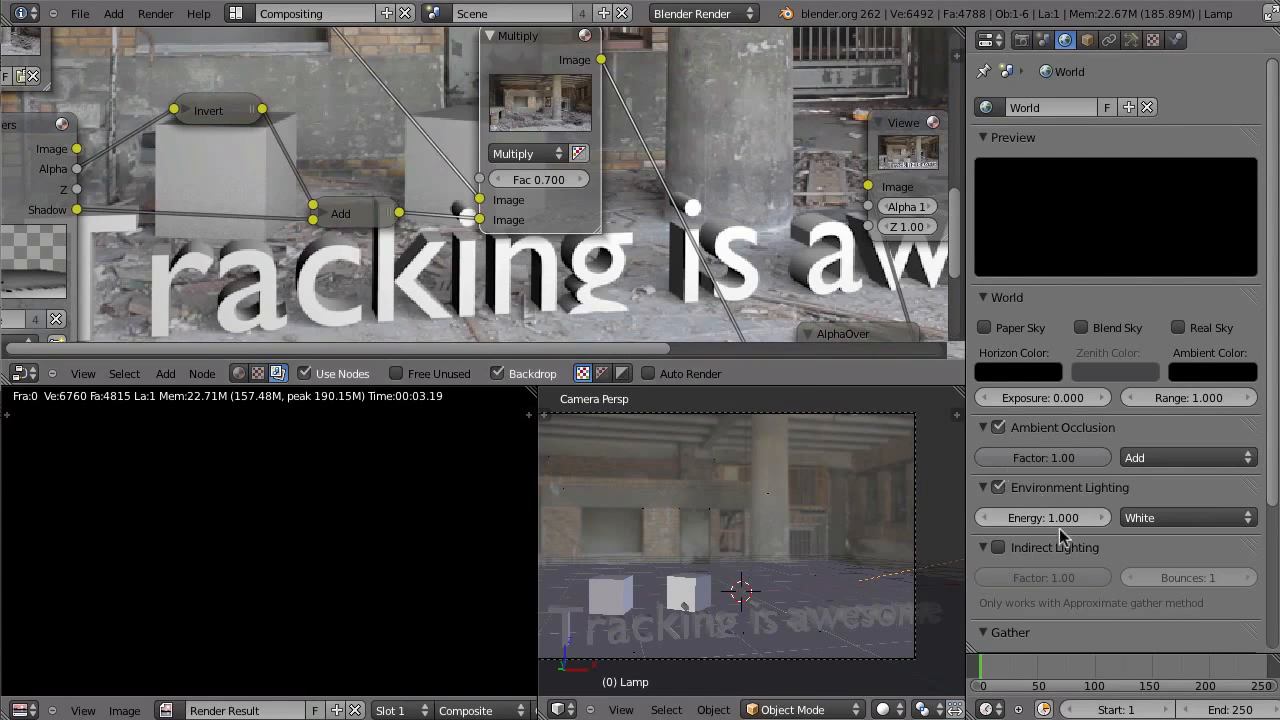
{"action": "left_click", "coordinate": [1040, 510]}
{"action": "type", "text": "0.1"}
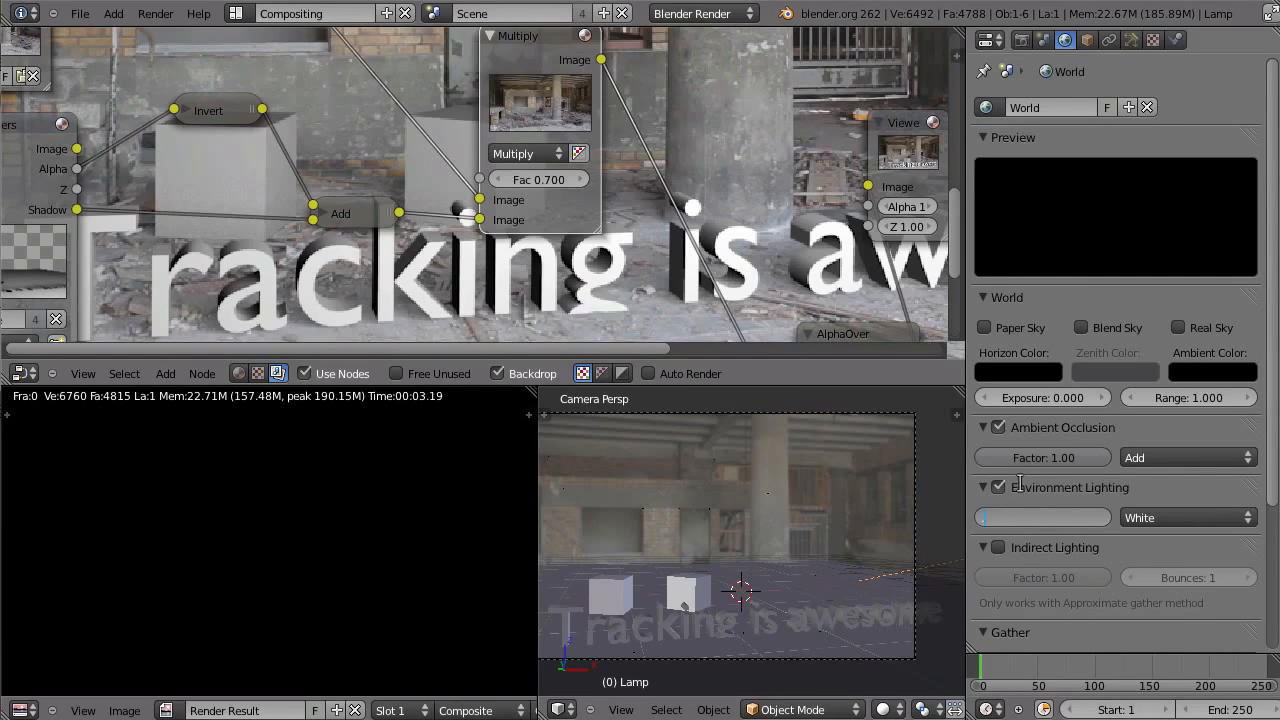
{"action": "key", "text": "Return"}
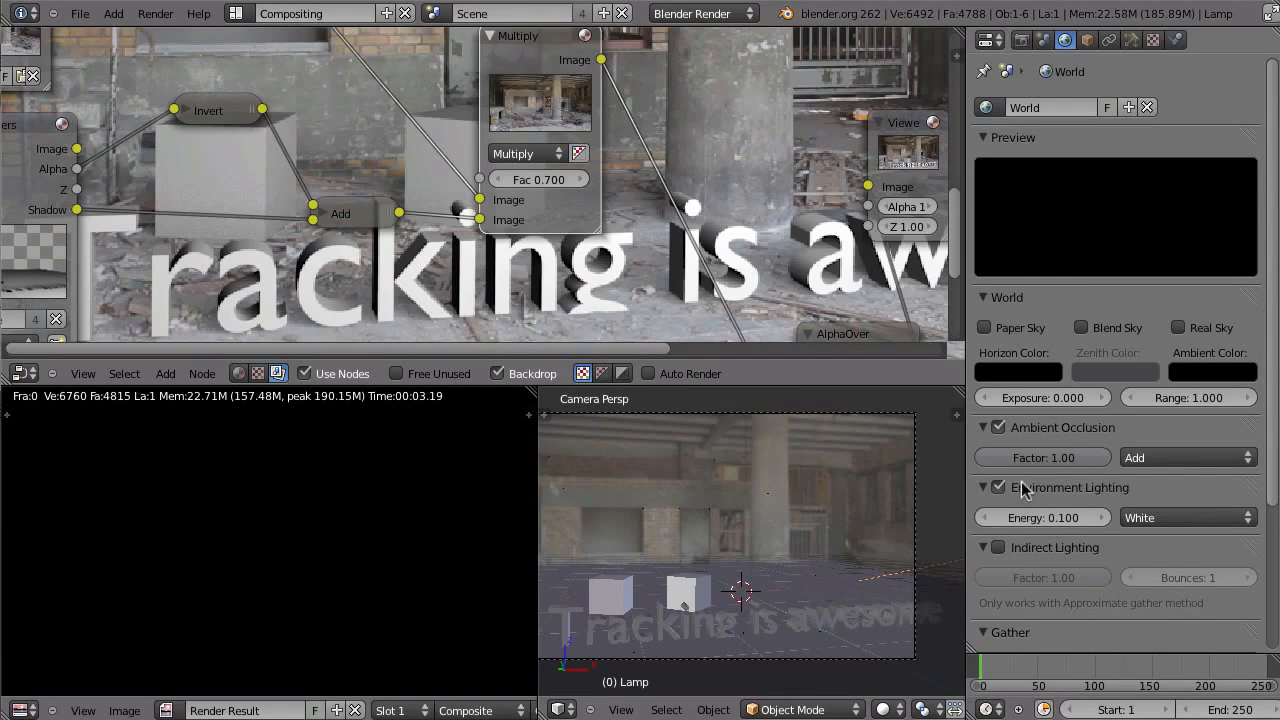
Switch the Ambient Occlusion blend mode to Multiply, re-render, and inspect the text in the backdrop
{"action": "left_click", "coordinate": [1152, 459]}
{"action": "left_click", "coordinate": [1150, 438]}
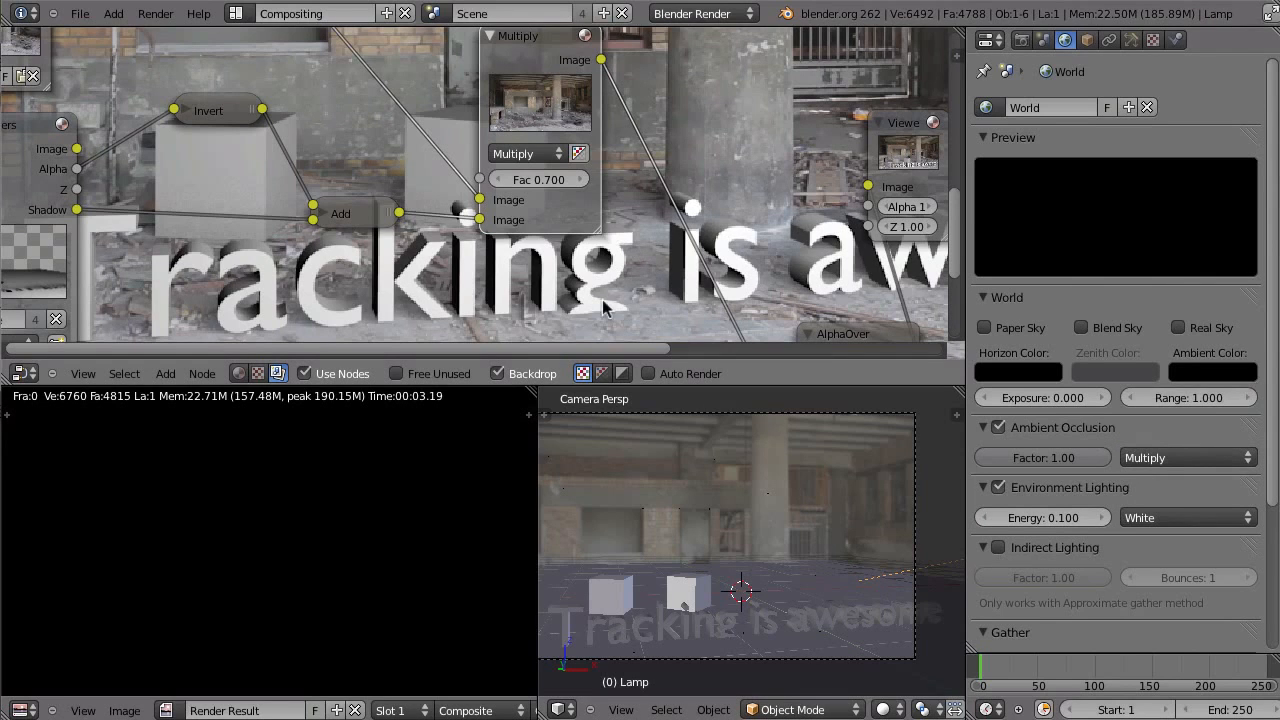
{"action": "key", "text": "F12"}
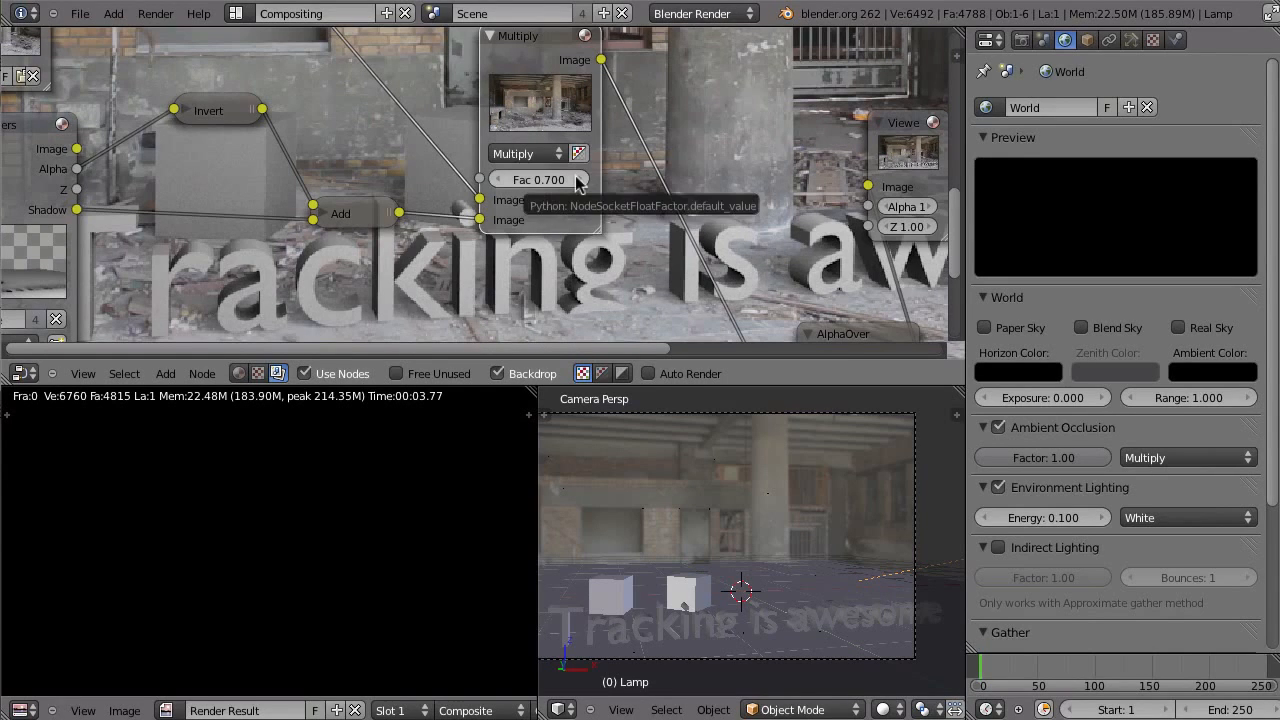
{"action": "middle_click_drag", "start_coordinate": [669, 312], "coordinate": [293, 325], "text": "alt"}
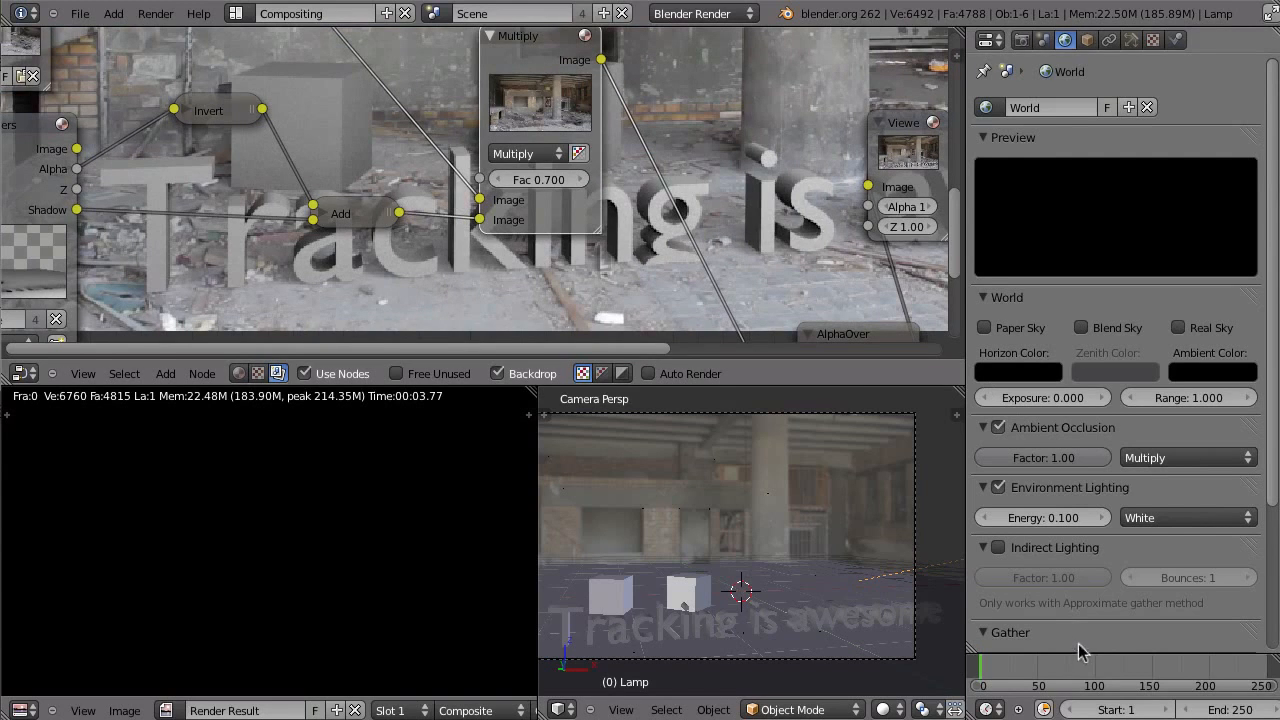
Set the world's Gather attenuation distance to 0.5 and re-render the frame
{"action": "scroll", "coordinate": [1078, 643], "scroll_direction": "down", "scroll_amount": 1}
{"action": "scroll", "coordinate": [1093, 600], "scroll_direction": "down", "scroll_amount": 4}
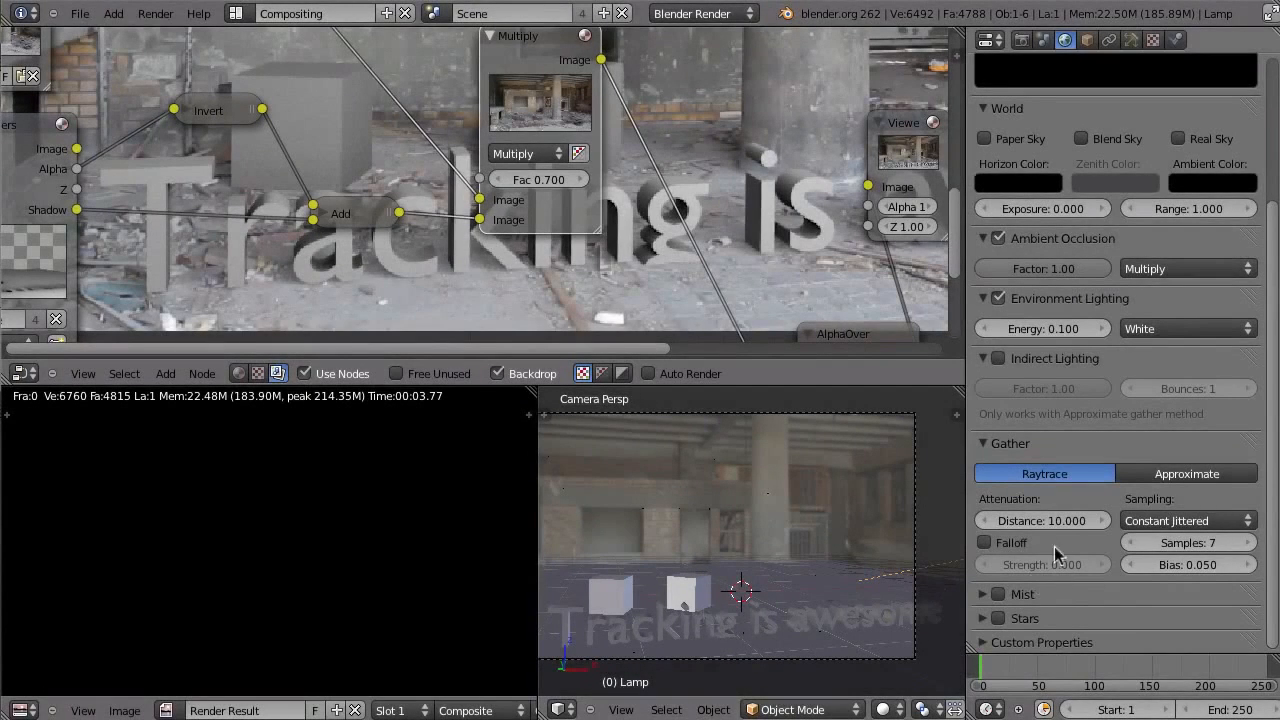
{"action": "left_click", "coordinate": [1042, 519]}
{"action": "key", "text": "BackSpace"}
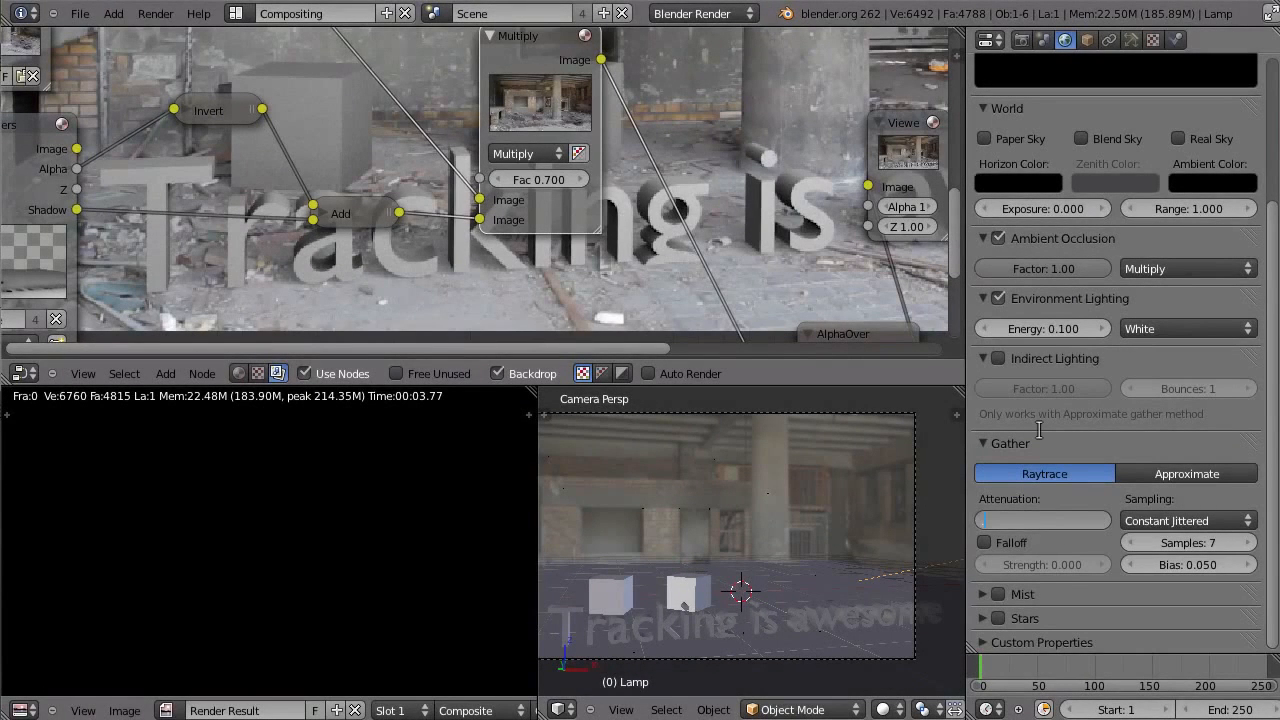
{"action": "type", "text": ".5"}
{"action": "key", "text": "Return"}
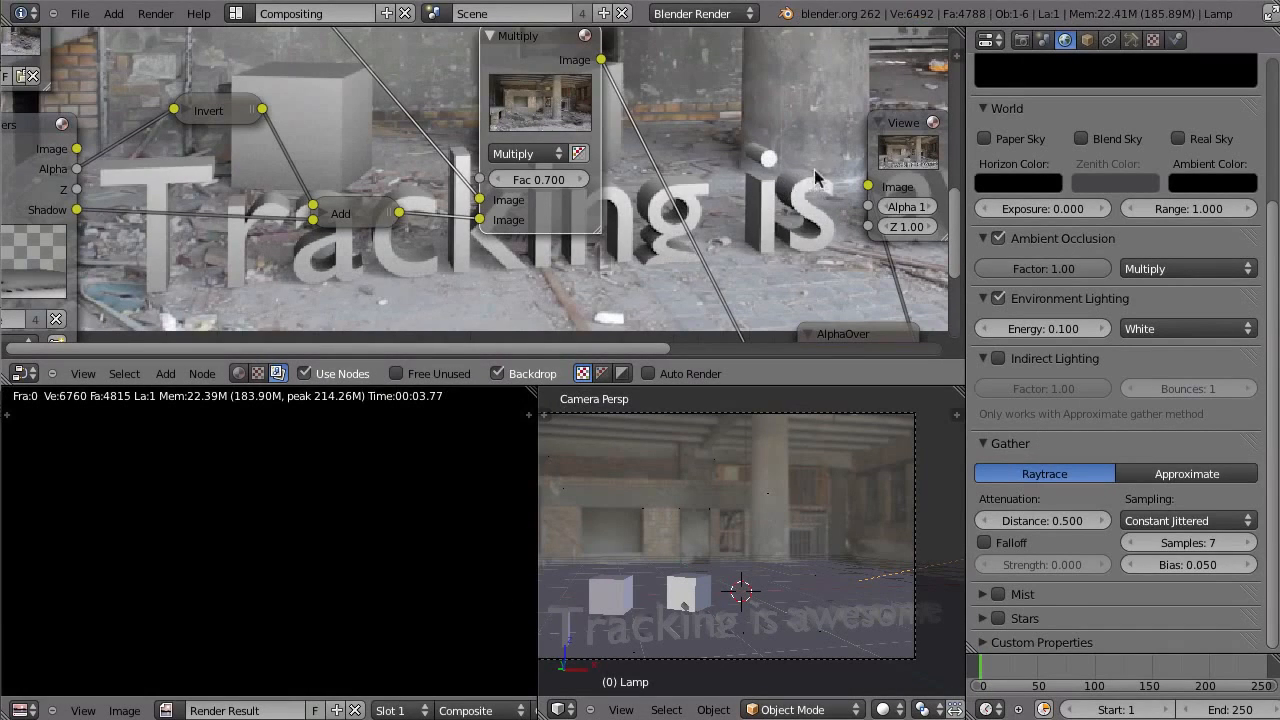
Reduce the Gather attenuation distance to 0.3 and re-render the frame
{"action": "left_click", "coordinate": [1045, 521]}
{"action": "type", "text": "0.3"}
{"action": "key", "text": "Return"}
{"action": "key", "text": "F12"}
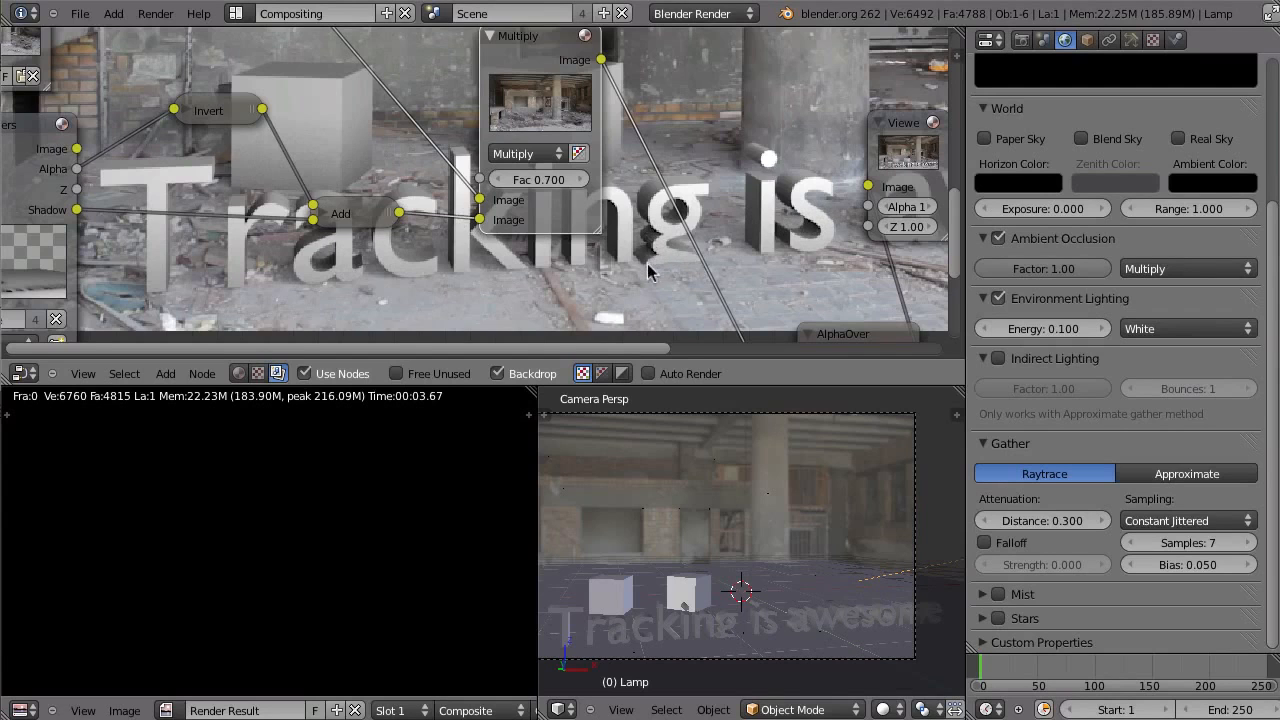
{"action": "middle_click_drag", "start_coordinate": [647, 263], "coordinate": [627, 237]}
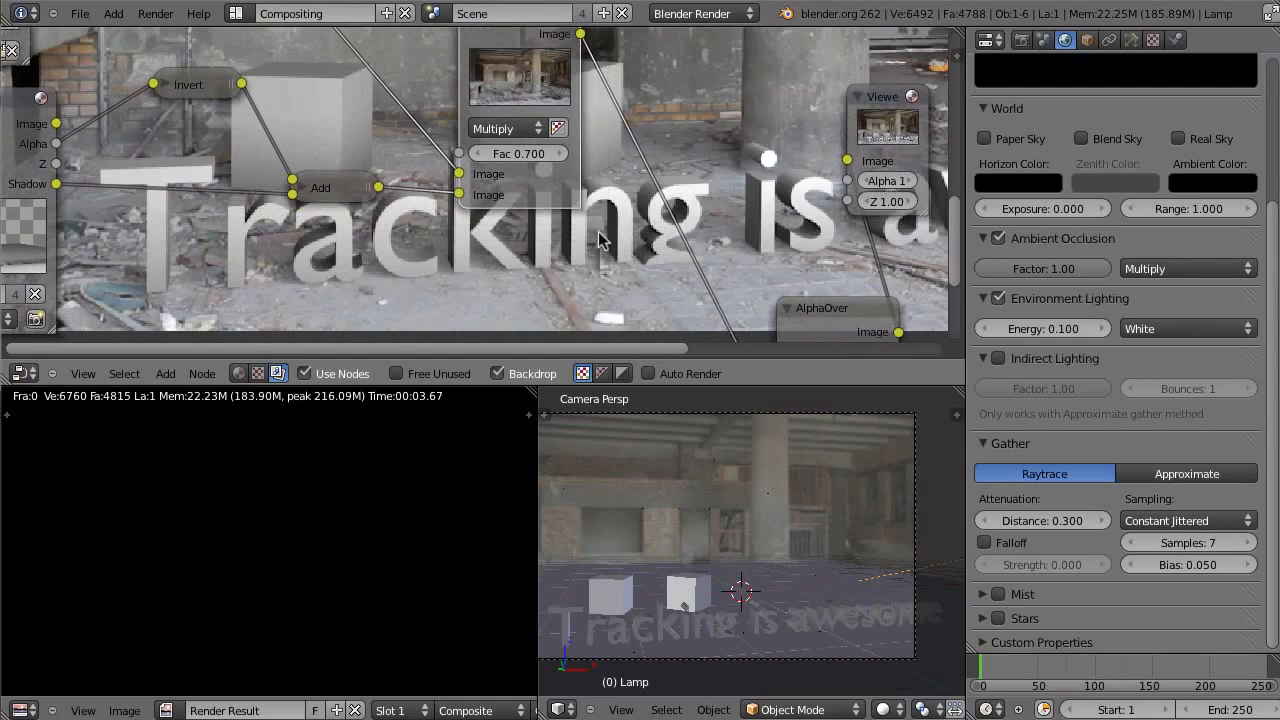
Raise the Environment Lighting energy to 0.2 and re-render the frame
{"action": "left_click", "coordinate": [1047, 330]}
{"action": "type", "text": "0.2"}
{"action": "key", "text": "Return"}
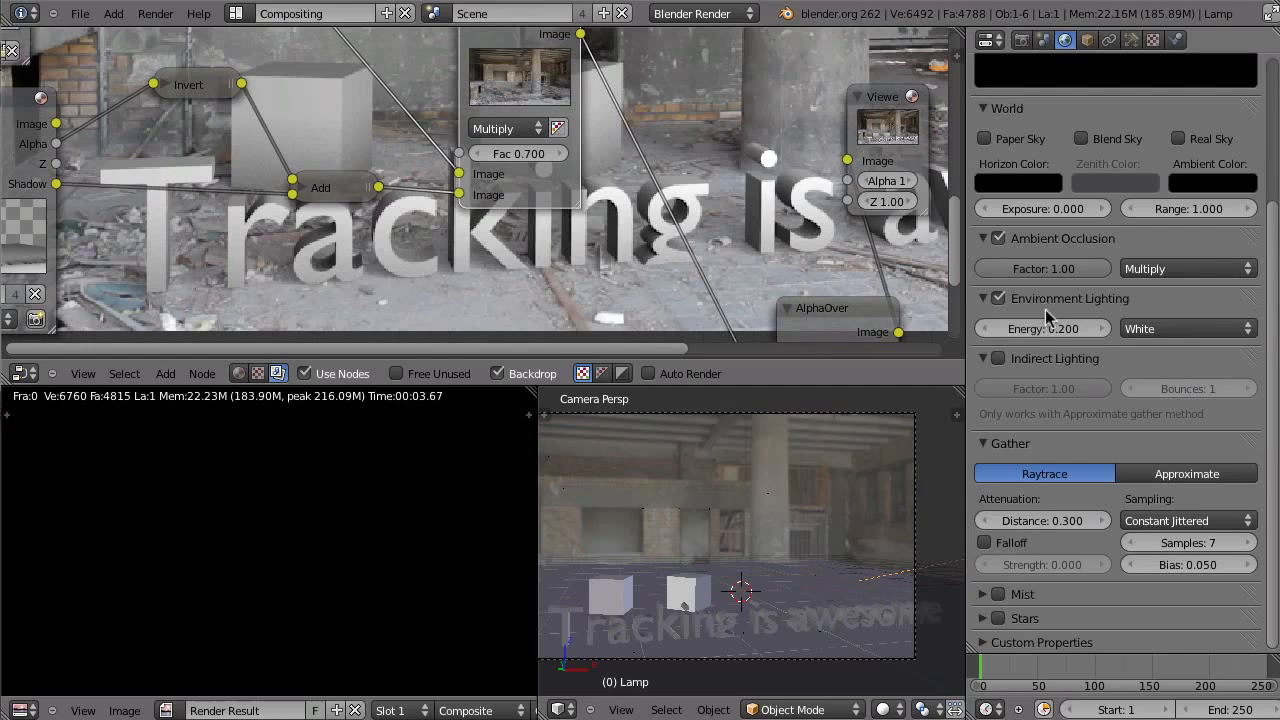
{"action": "key", "text": "F12"}
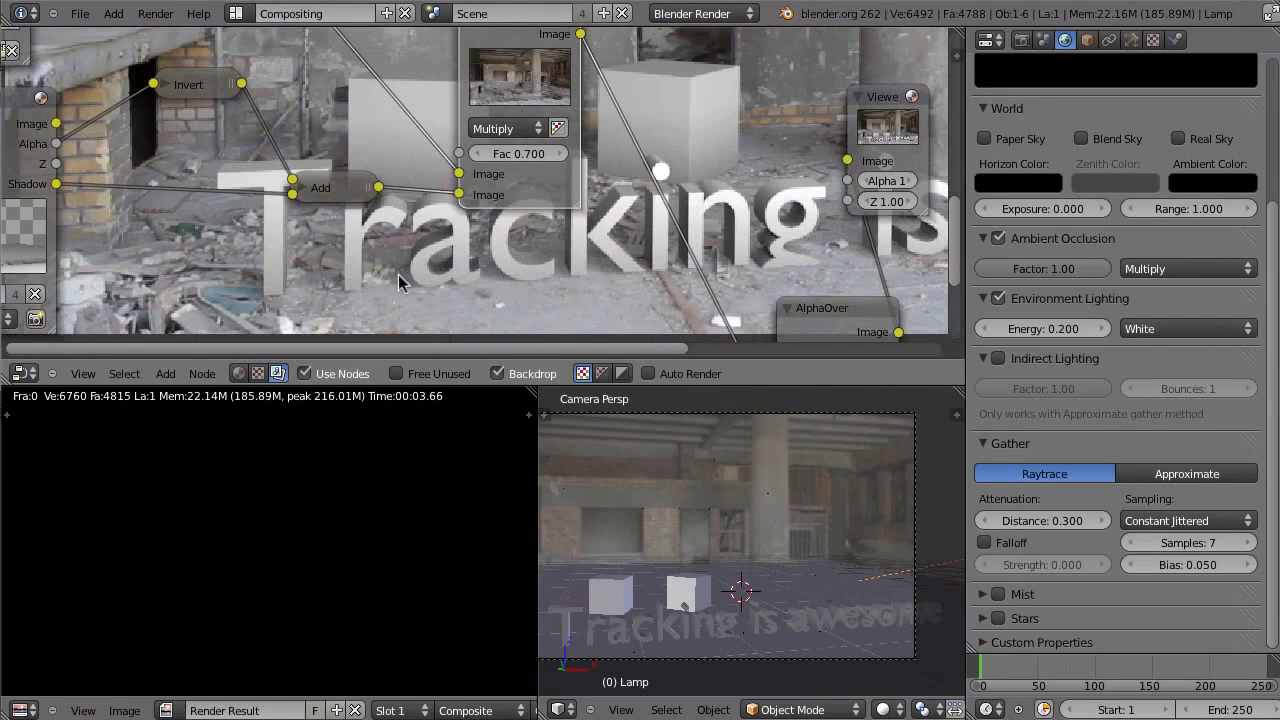
Preview the Shadow pass of the Background Render Layers node in the backdrop
{"action": "middle_click_drag", "start_coordinate": [377, 292], "coordinate": [532, 303]}
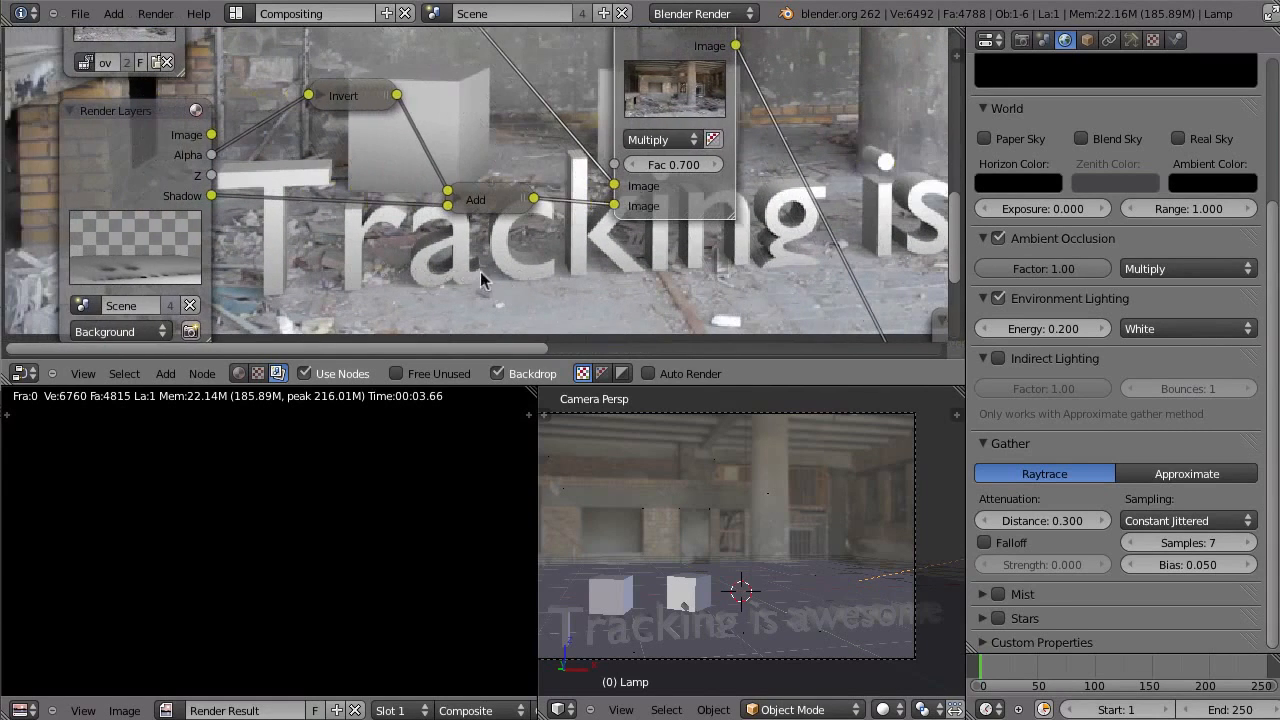
{"action": "middle_click_drag", "start_coordinate": [245, 293], "coordinate": [239, 242]}
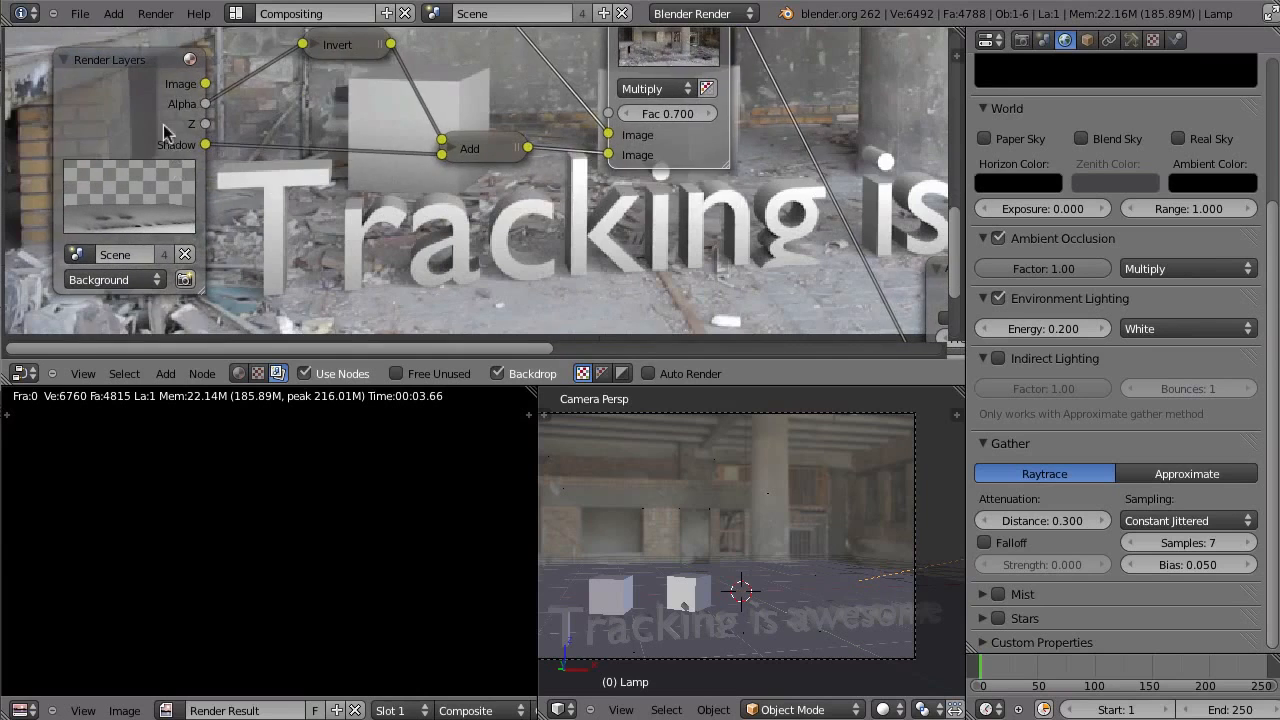
{"action": "left_click", "coordinate": [160, 122], "text": "ctrl+shift"}
{"action": "left_click", "coordinate": [156, 122], "text": "ctrl+shift"}
{"action": "left_click", "coordinate": [155, 139], "text": "ctrl+shift"}
{"action": "left_click", "coordinate": [155, 146], "text": "ctrl+shift"}
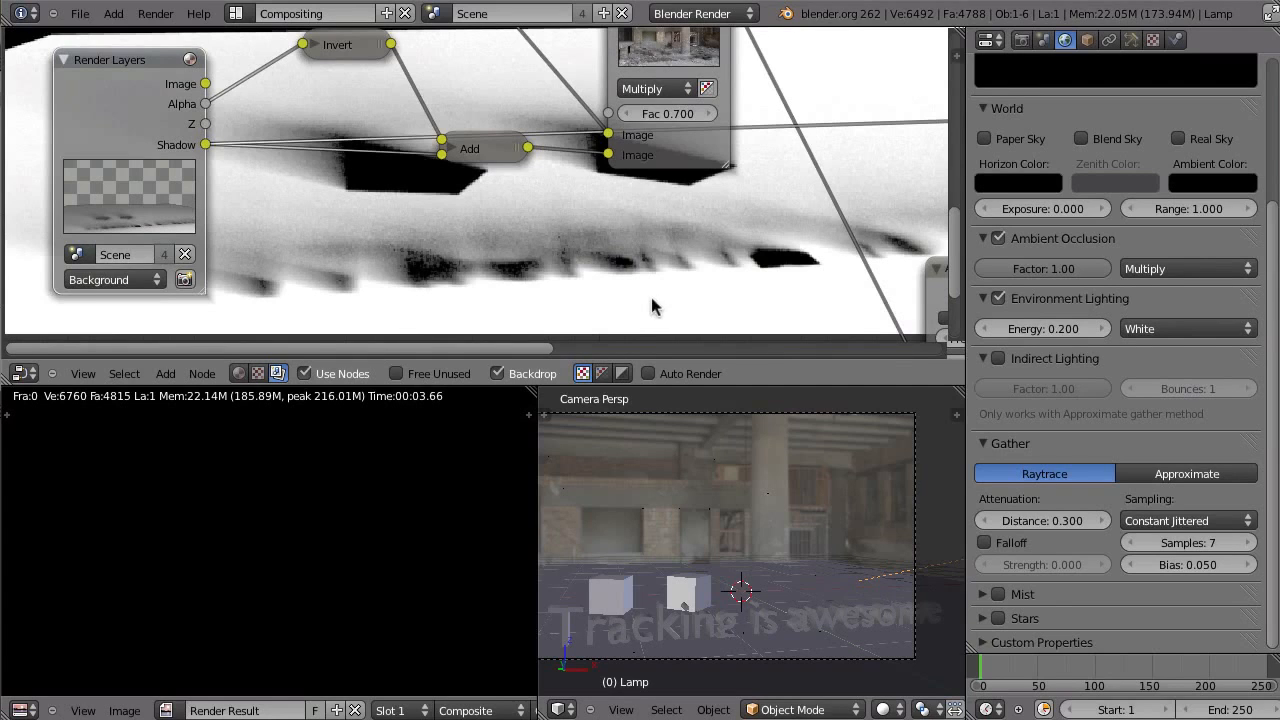
Enable the AO pass for the Background render layer and re-render the frame
{"action": "left_click", "coordinate": [1021, 40]}
{"action": "scroll", "coordinate": [1012, 265], "scroll_direction": "up", "scroll_amount": 5}
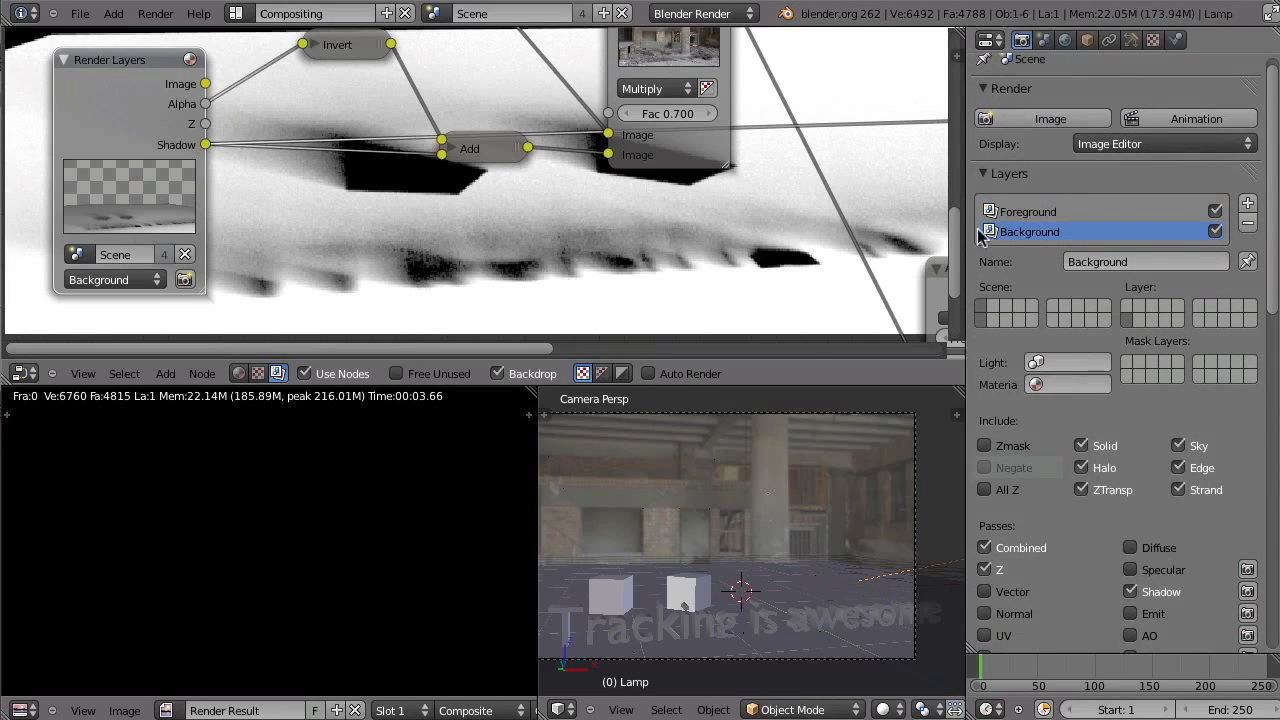
{"action": "scroll", "coordinate": [1040, 520], "scroll_direction": "down", "scroll_amount": 3}
{"action": "left_click", "coordinate": [1153, 522]}
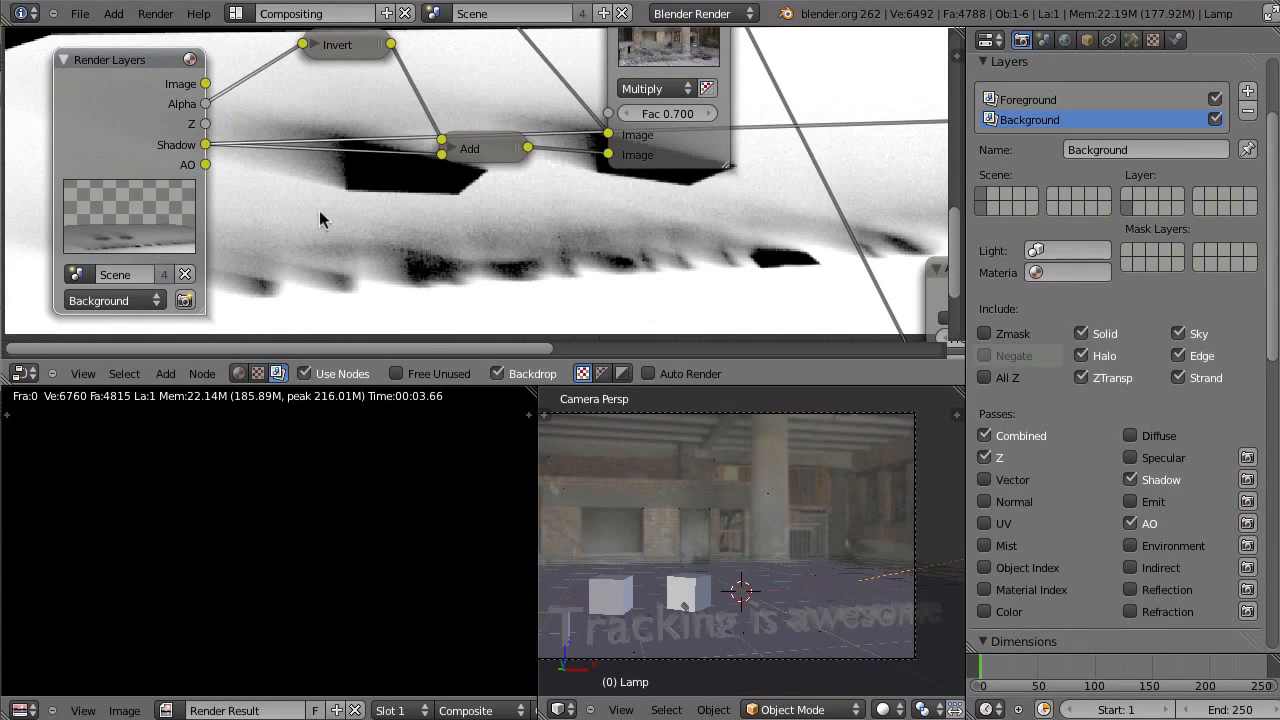
{"action": "key", "text": "F12"}
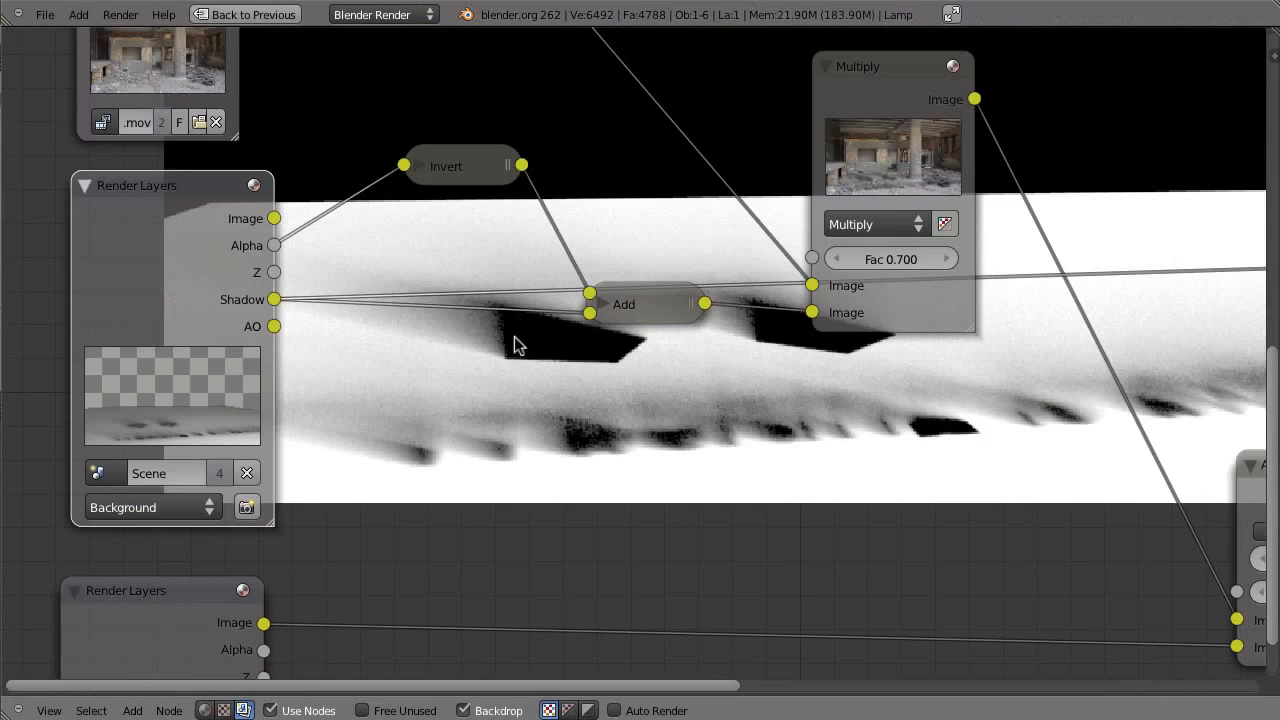
Preview the AO pass in the maximized node editor and move the Invert and Add nodes to make room below them
{"action": "key", "text": "ctrl+Up"}
{"action": "left_click", "coordinate": [170, 286], "text": "ctrl+shift"}
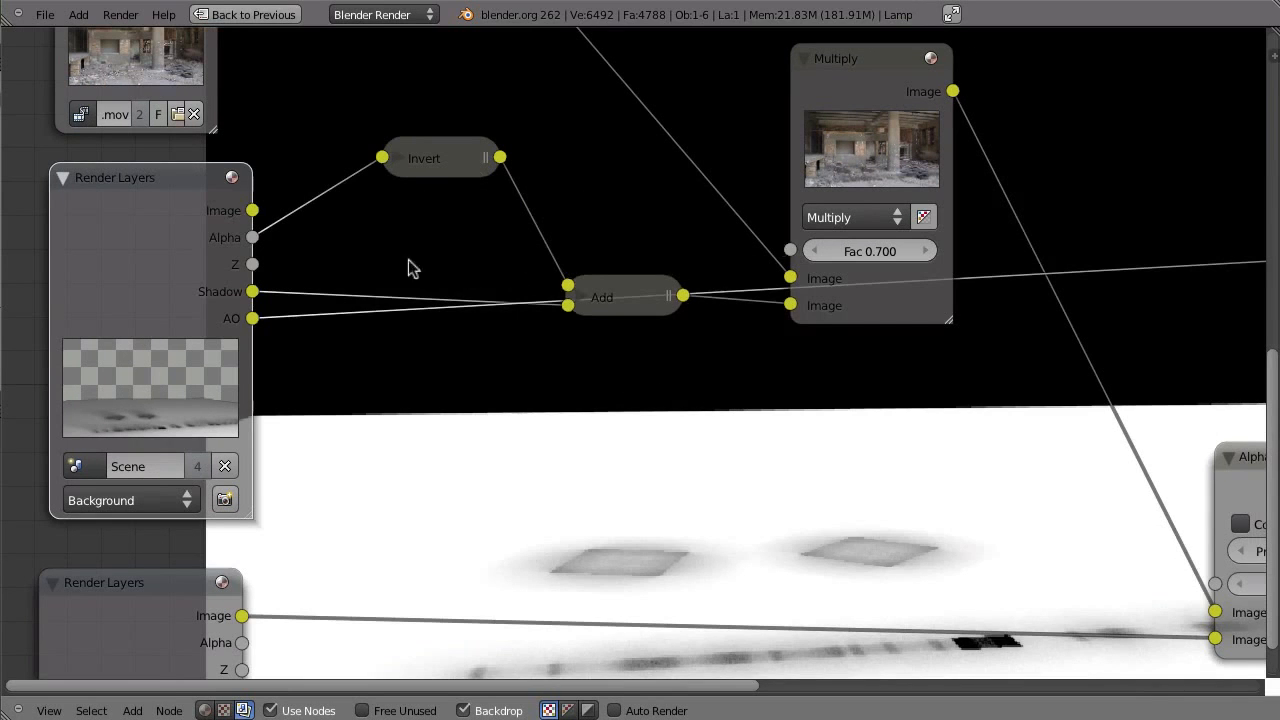
{"action": "left_click_drag", "start_coordinate": [423, 168], "coordinate": [386, 171]}
{"action": "left_click_drag", "start_coordinate": [609, 302], "coordinate": [593, 211]}
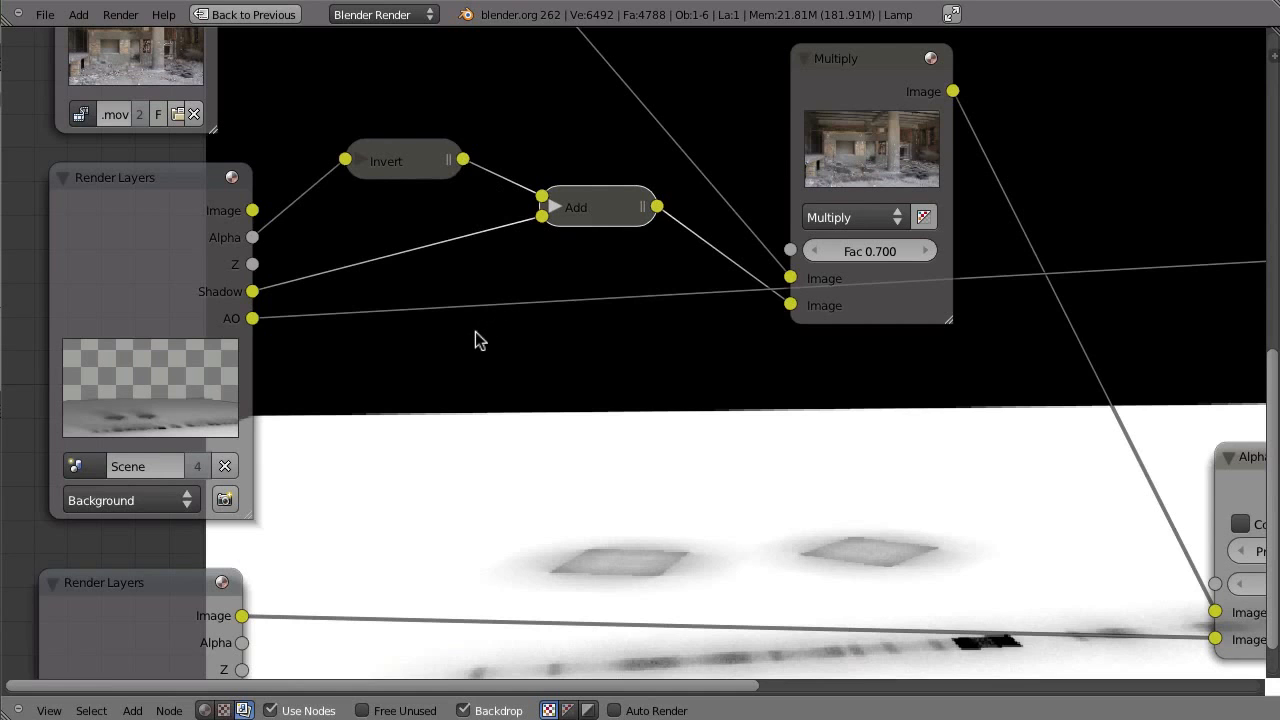
Duplicate the Add node with its input links below the original and connect the Background layer's AO output to its second input
{"action": "key", "text": "ctrl+shift+d"}
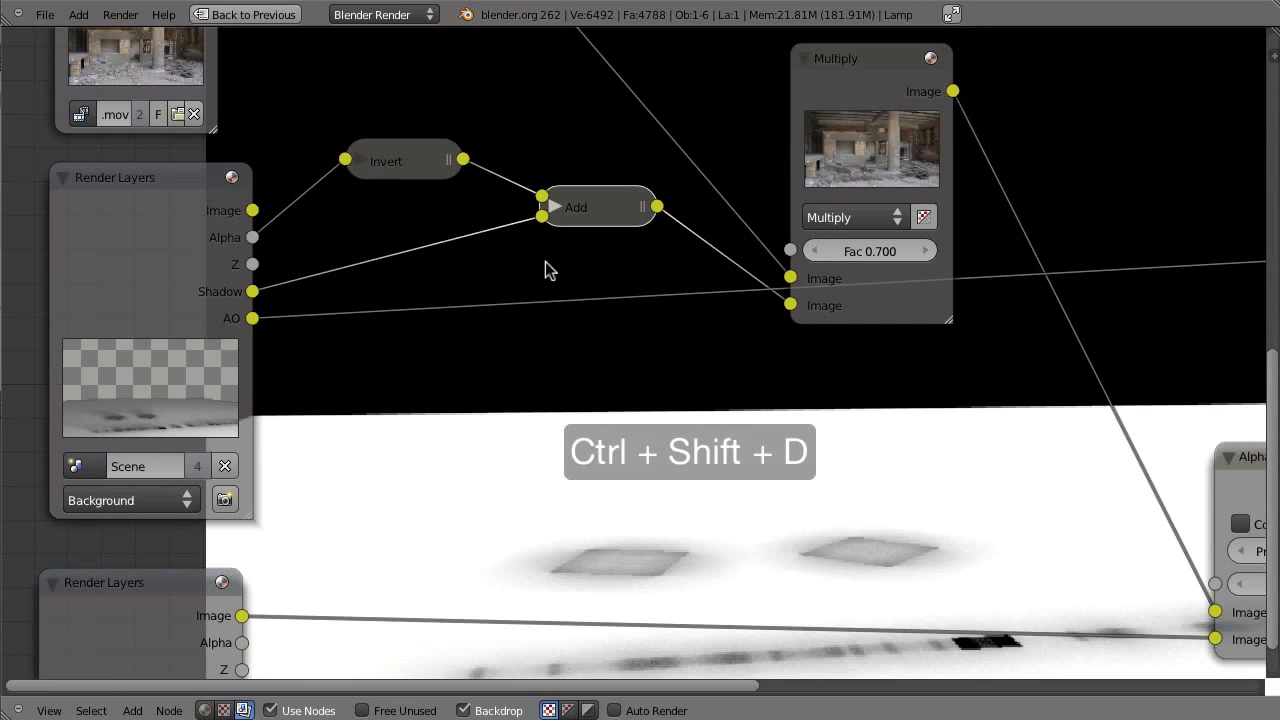
{"action": "left_click", "coordinate": [591, 305]}
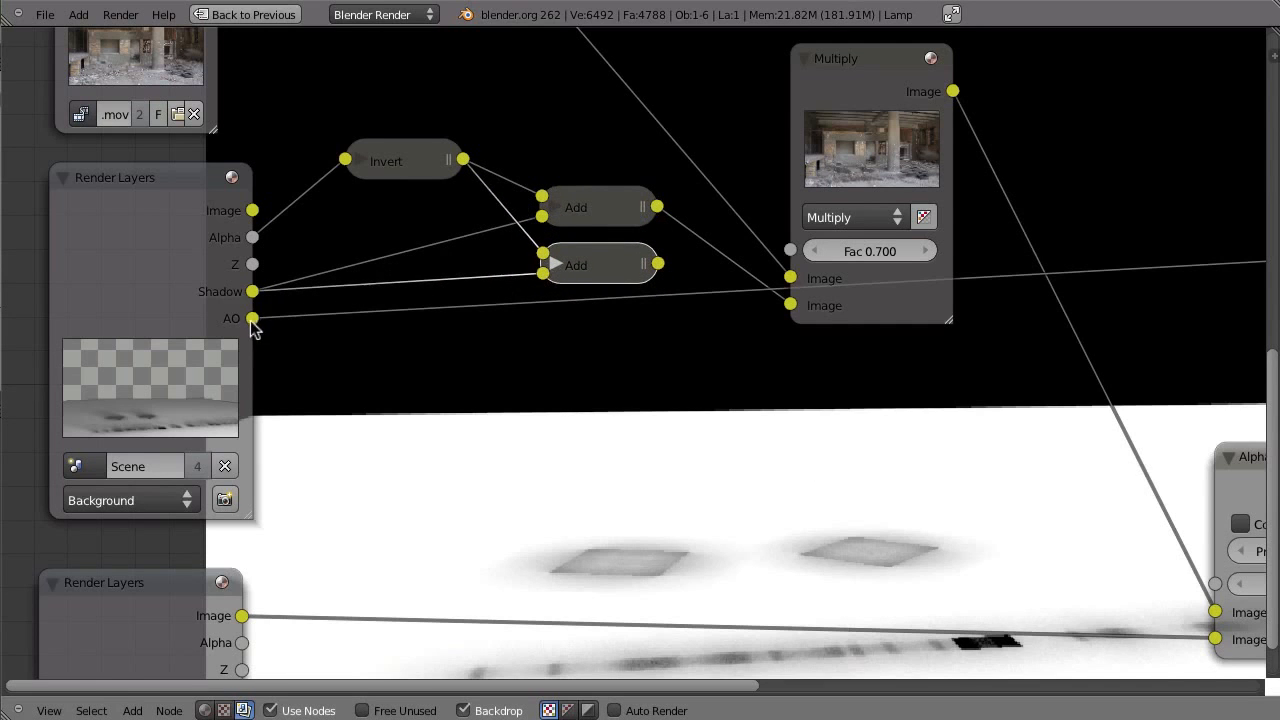
{"action": "left_click_drag", "start_coordinate": [365, 297], "coordinate": [542, 272]}
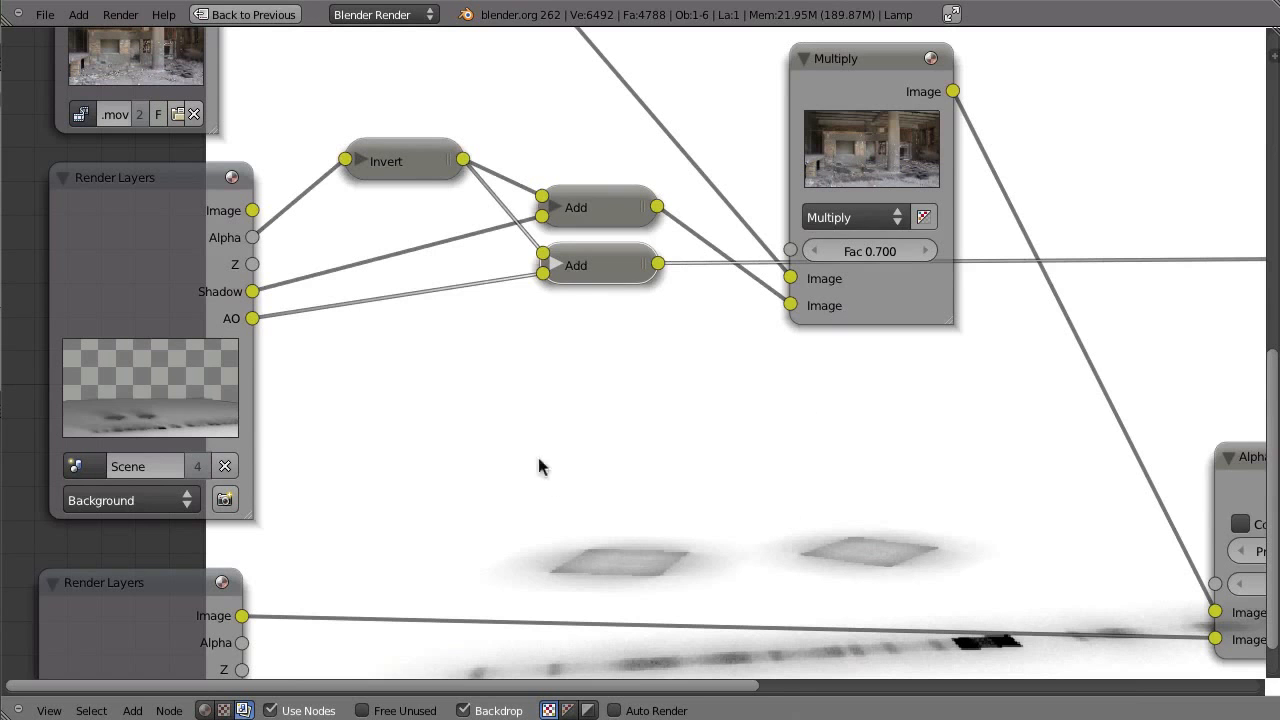
Move the Multiply node farther from the Add nodes and place a duplicate of it between them
{"action": "middle_click_drag", "start_coordinate": [739, 448], "coordinate": [699, 641]}
{"action": "left_click_drag", "start_coordinate": [841, 244], "coordinate": [1005, 258]}
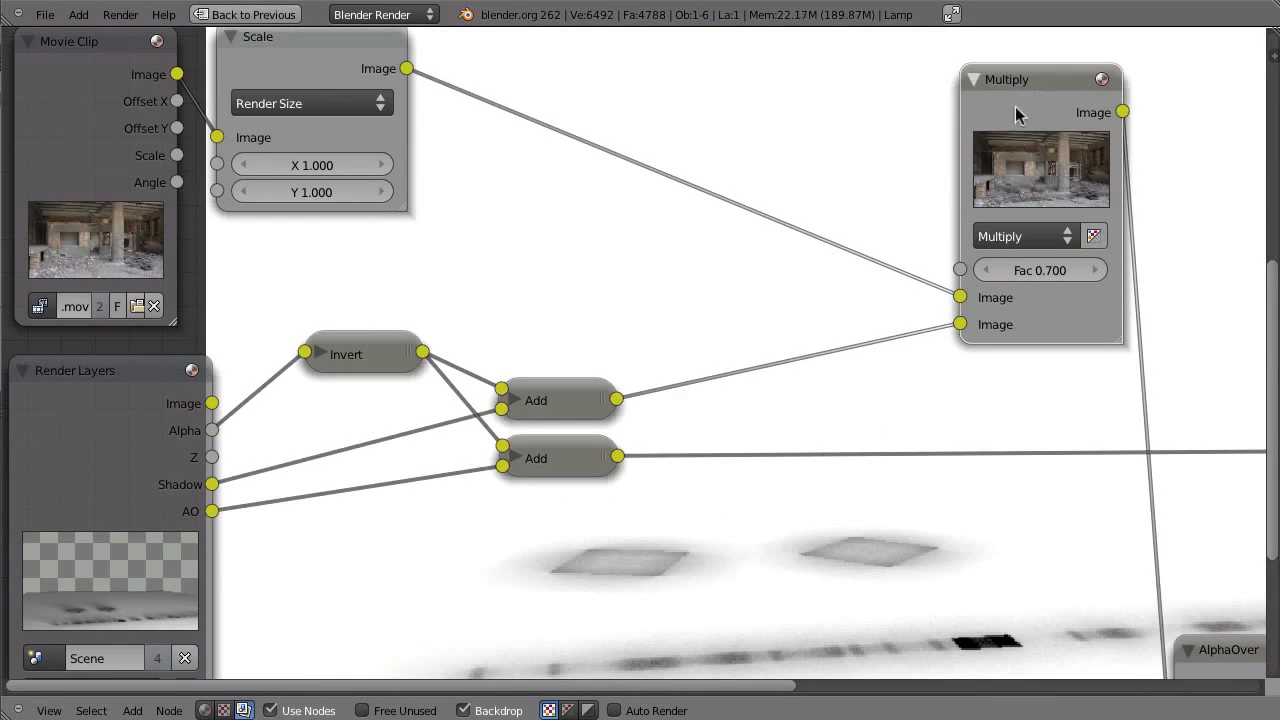
{"action": "key", "text": "shift+d"}
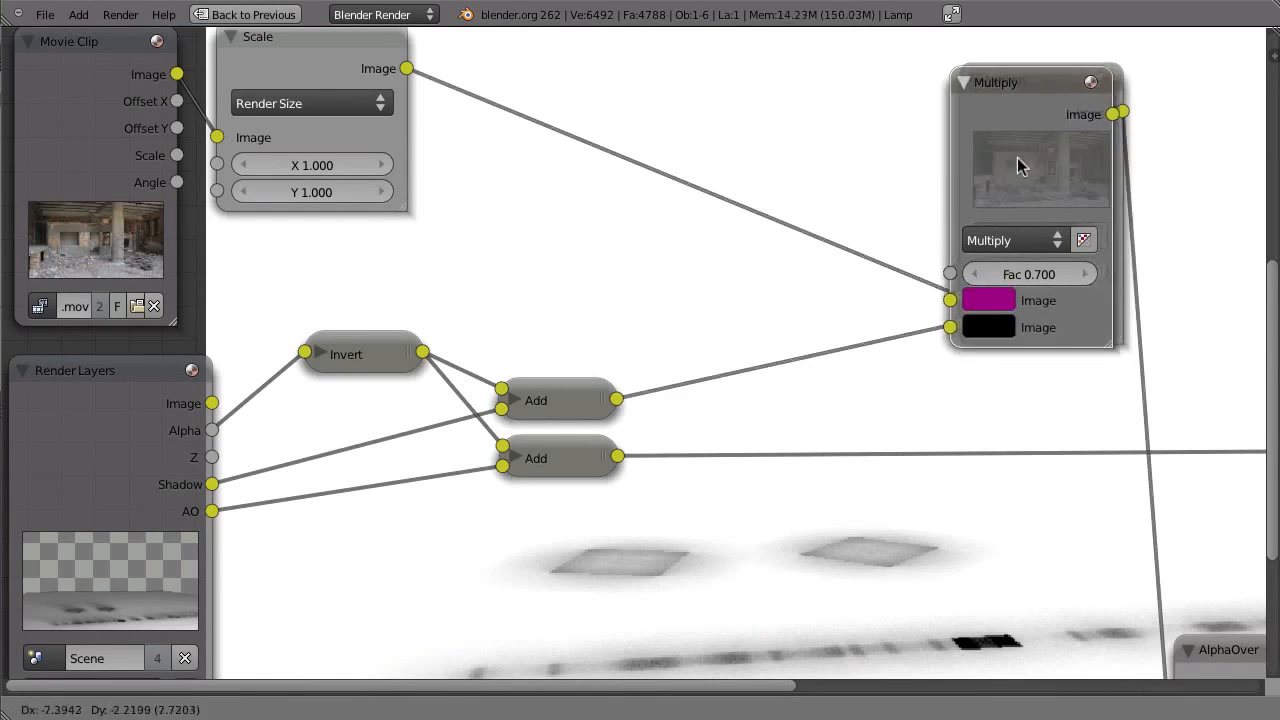
{"action": "left_click", "coordinate": [823, 336]}
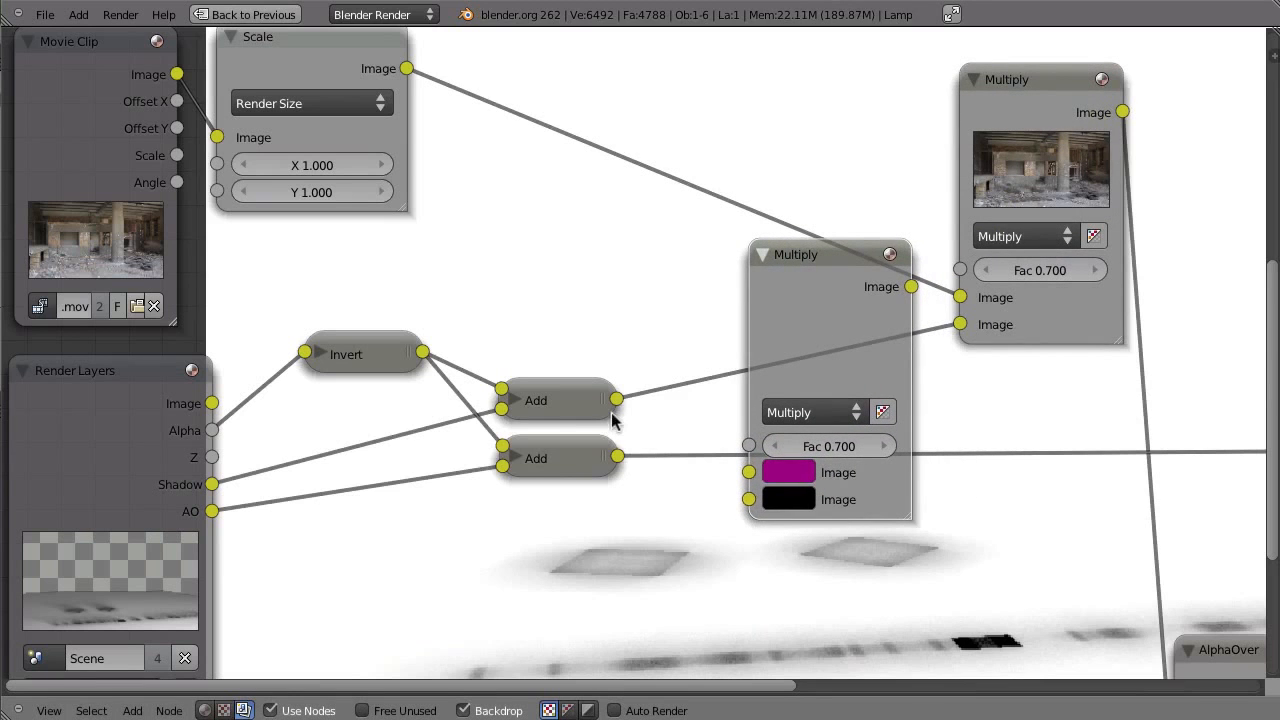
Link the shadow Add to the duplicated Multiply's second image input and the AO Add to its first, and reposition the node
{"action": "left_click_drag", "start_coordinate": [612, 401], "coordinate": [749, 499]}
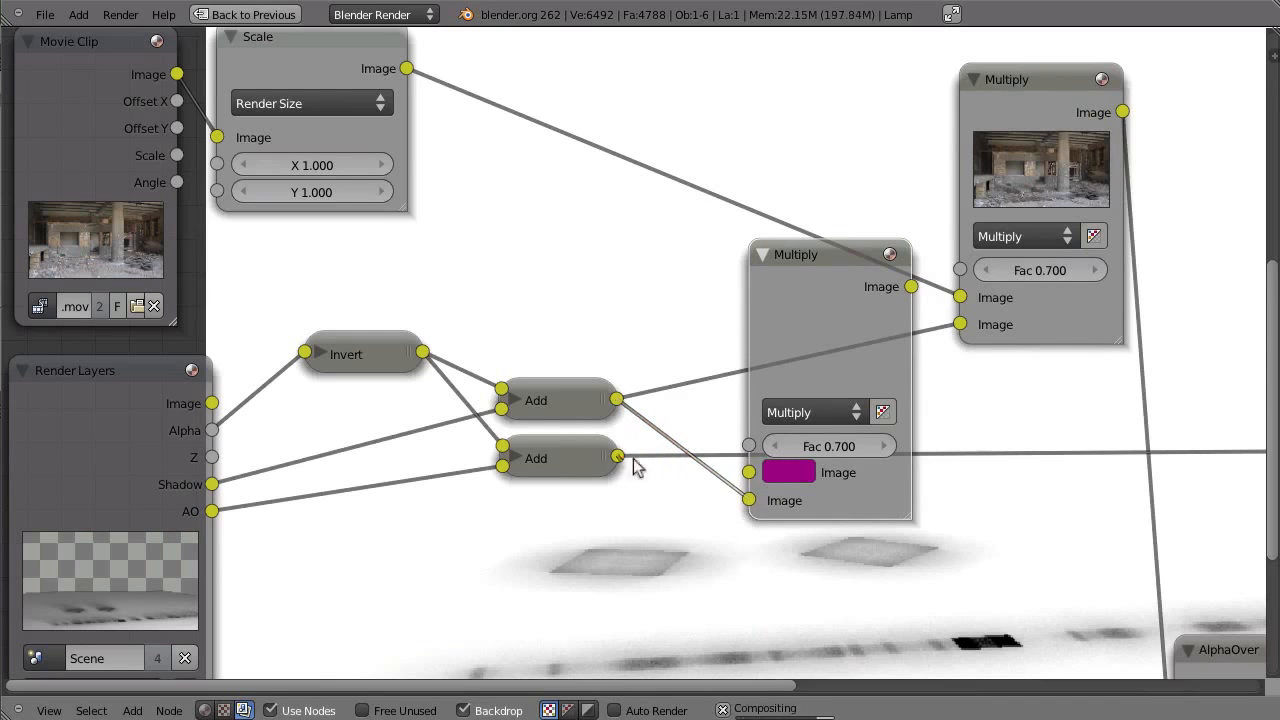
{"action": "left_click_drag", "start_coordinate": [620, 458], "coordinate": [749, 472]}
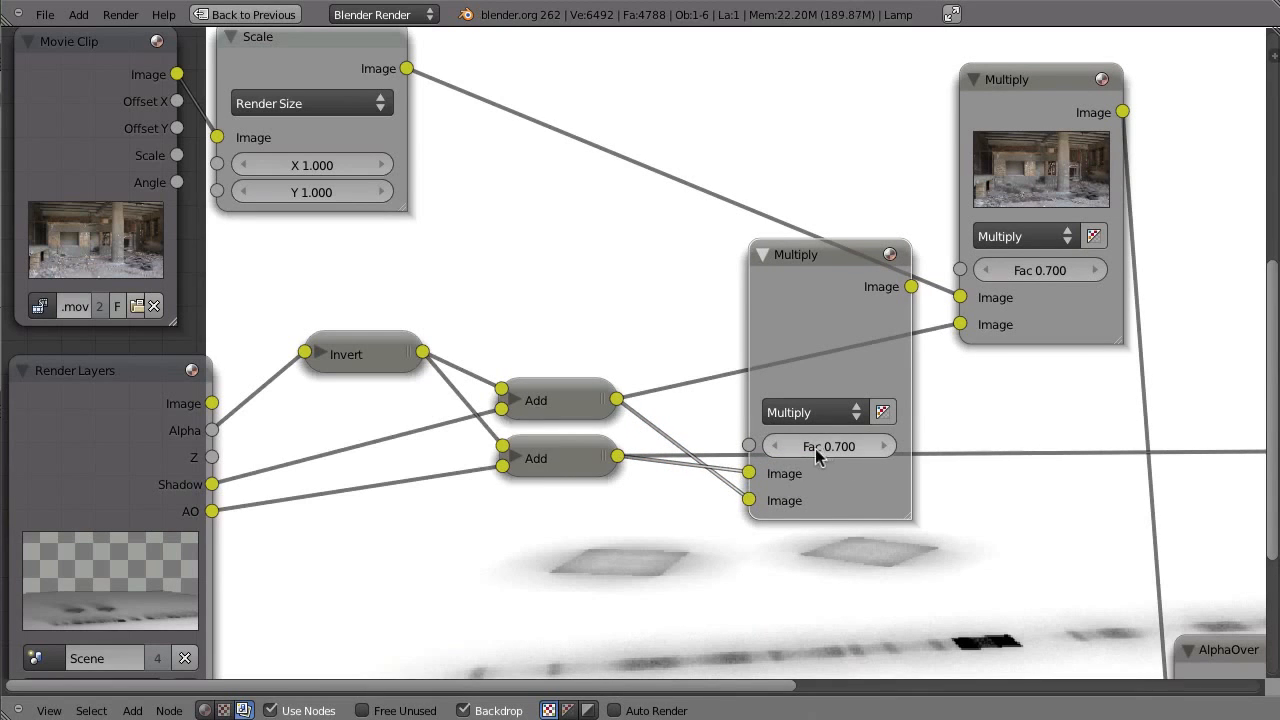
{"action": "left_click_drag", "start_coordinate": [820, 344], "coordinate": [789, 297]}
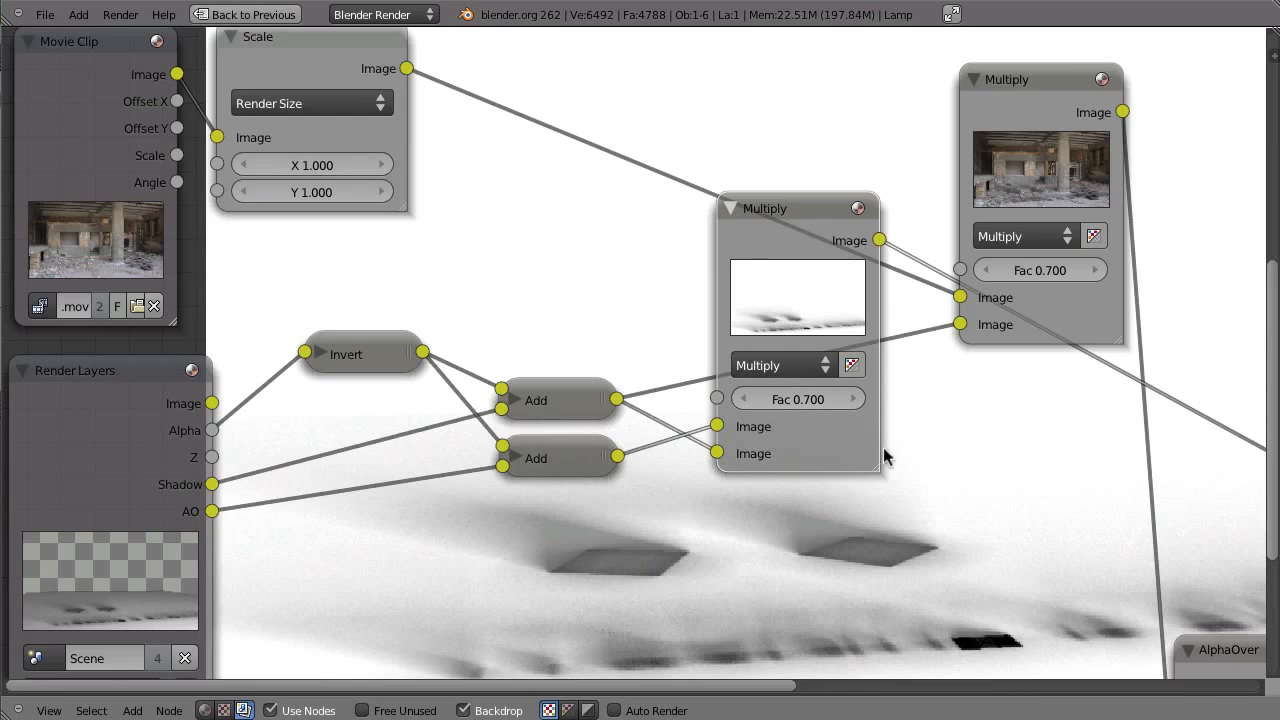
Move the duplicated Multiply node lower and link its output to the second image input of the footage Multiply node
{"action": "left_click_drag", "start_coordinate": [815, 240], "coordinate": [790, 413]}
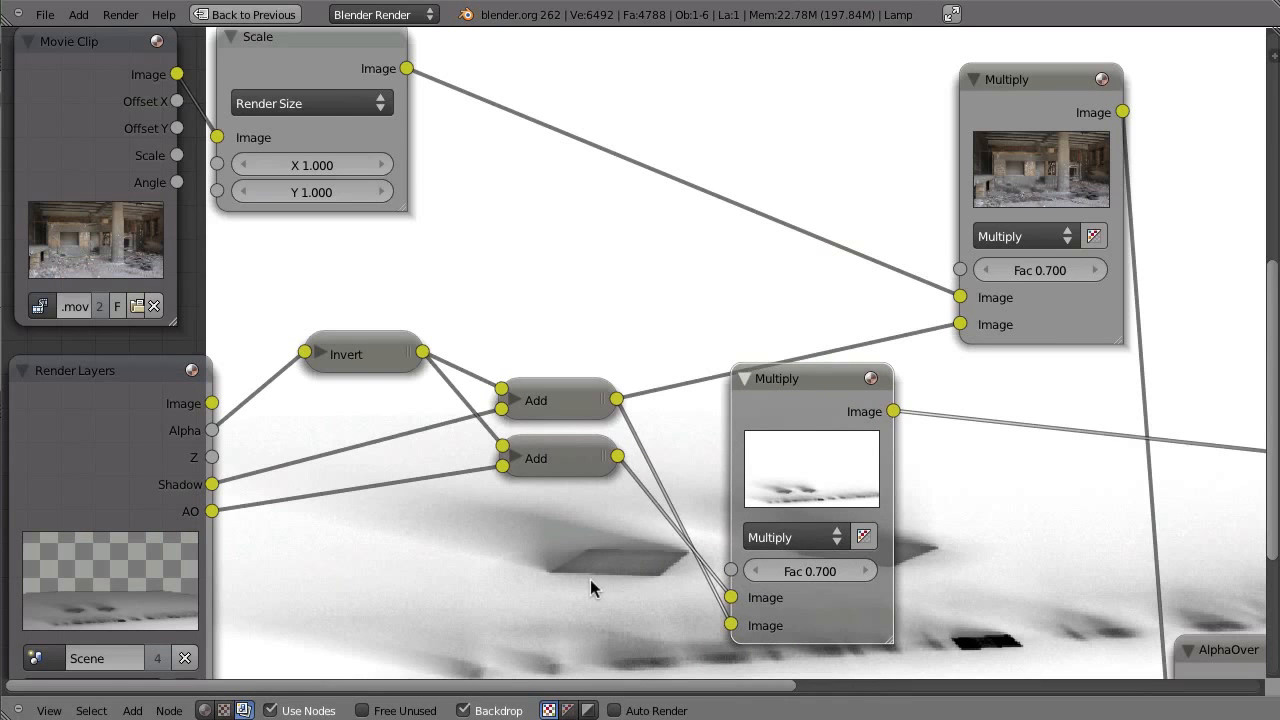
{"action": "middle_click_drag", "start_coordinate": [926, 423], "coordinate": [770, 458]}
{"action": "left_click_drag", "start_coordinate": [736, 446], "coordinate": [806, 358]}
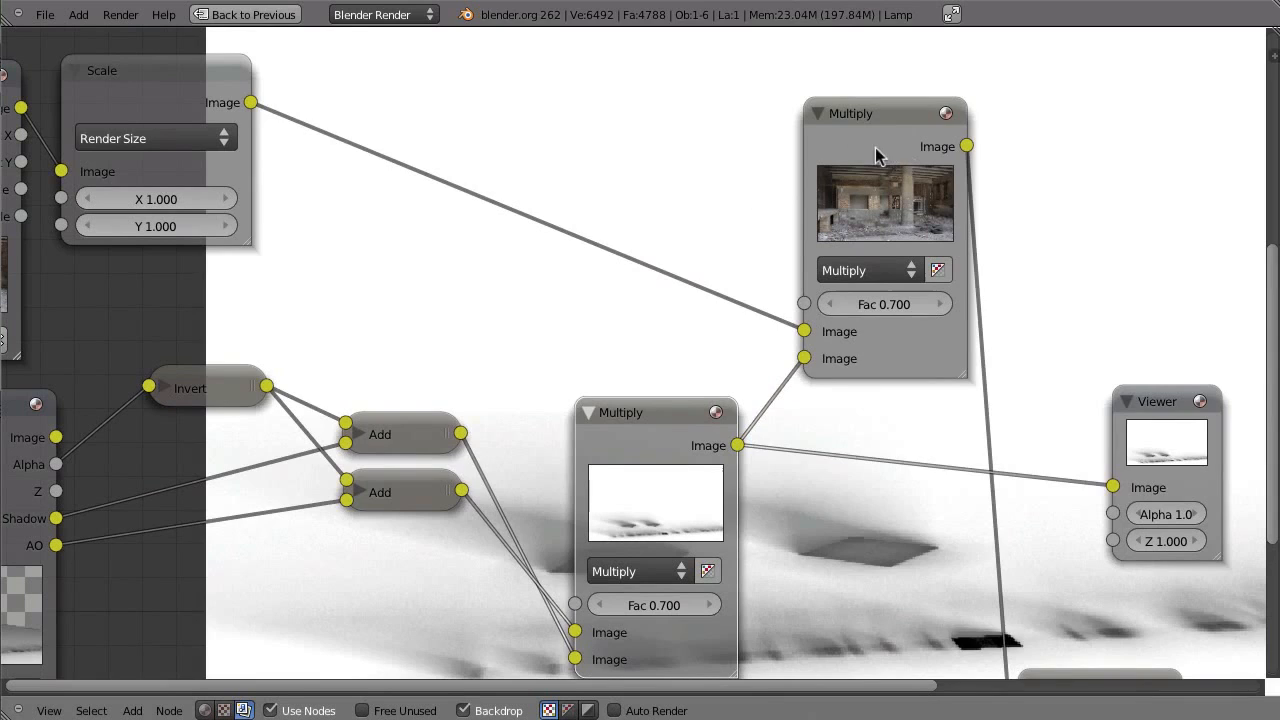
Preview the footage Multiply node's result and set its factor to 0.900
{"action": "left_click", "coordinate": [937, 338], "text": "ctrl+shift"}
{"action": "left_click", "coordinate": [940, 305]}
{"action": "left_click", "coordinate": [940, 305]}
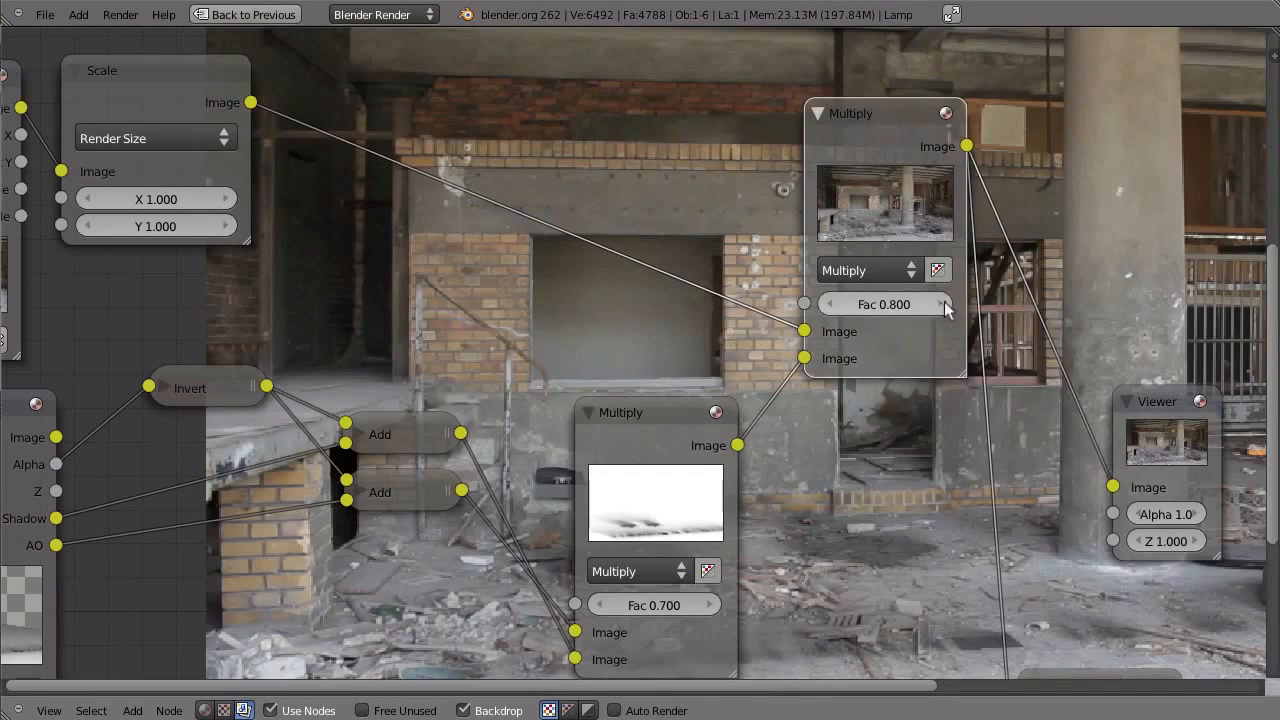
{"action": "left_click", "coordinate": [941, 305]}
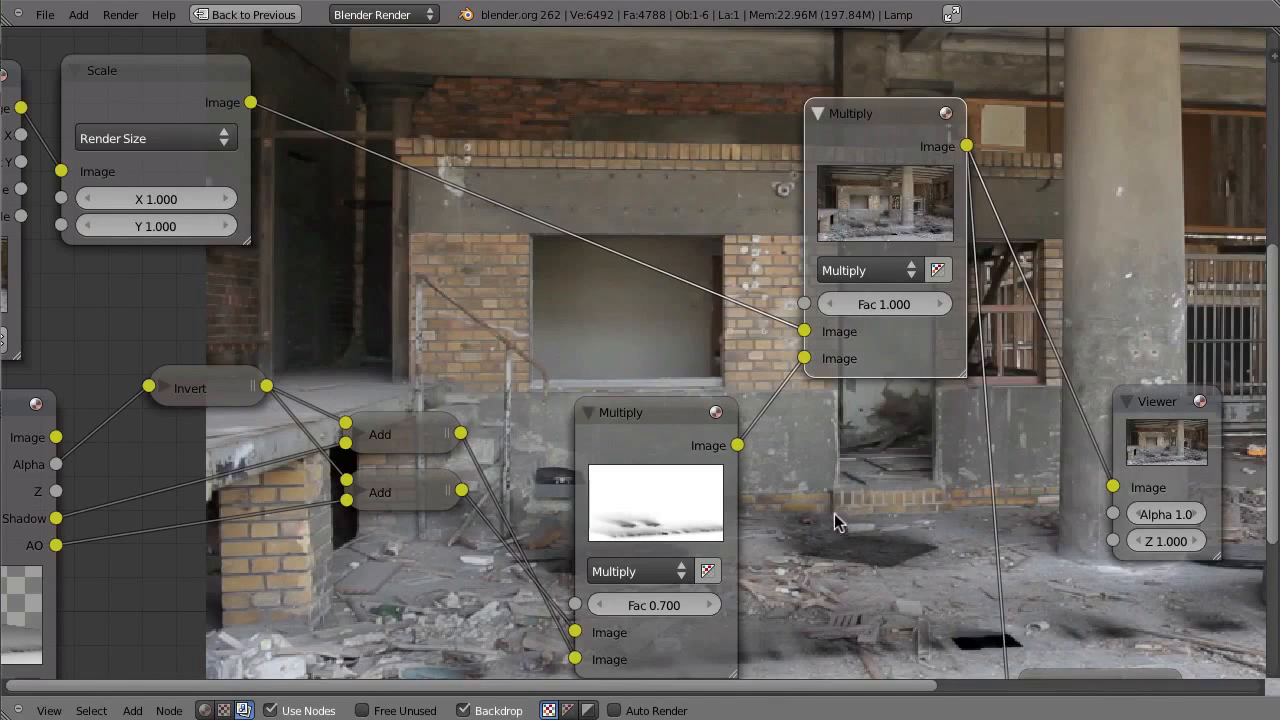
{"action": "left_click", "coordinate": [827, 305]}
{"action": "middle_click_drag", "start_coordinate": [913, 547], "coordinate": [915, 405]}
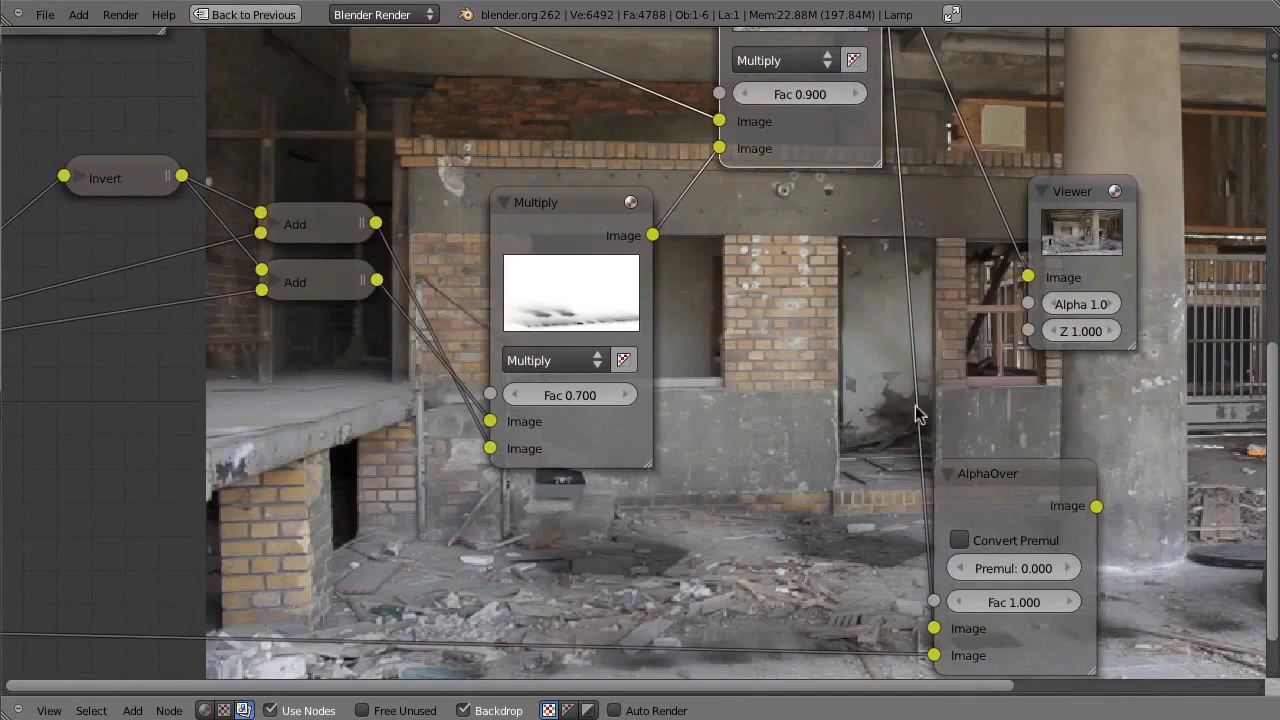
Preview the AlphaOver node's result and examine how the text and cubes sit on the footage floor
{"action": "middle_click_drag", "start_coordinate": [784, 466], "coordinate": [884, 314]}
{"action": "middle_click_drag", "start_coordinate": [755, 543], "coordinate": [757, 409], "text": "alt"}
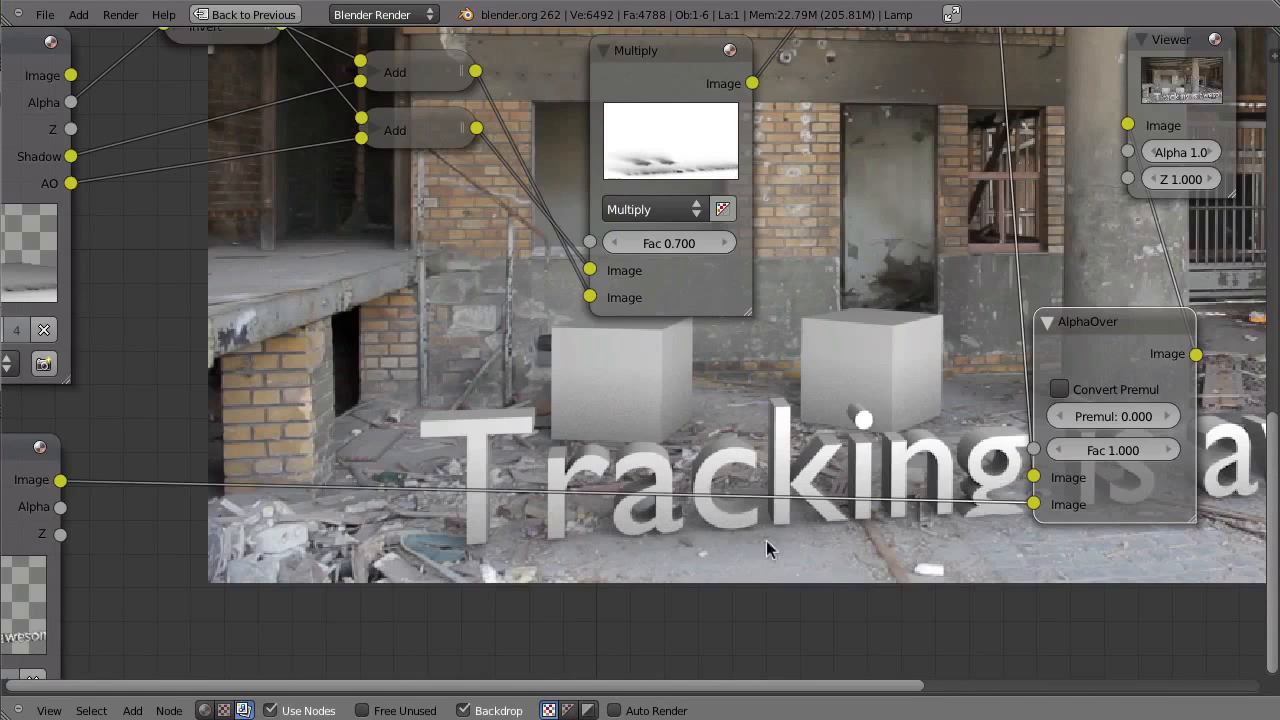
{"action": "key", "text": "ctrl+Up"}
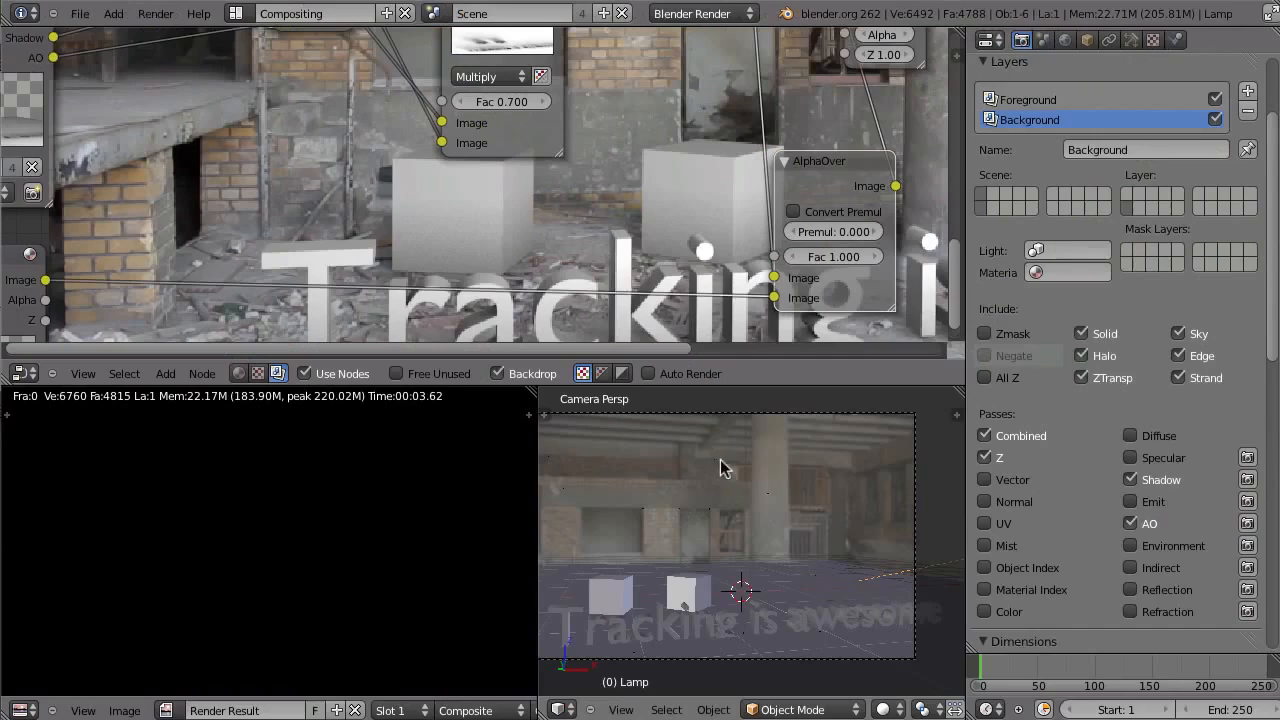
Maximize the 3D viewport and show the scene in front orthographic view
{"action": "key", "text": "ctrl+Up"}
{"action": "key", "text": "KP_1"}
{"action": "key", "text": "KP_5"}
{"action": "middle_click_drag", "start_coordinate": [305, 356], "coordinate": [650, 397], "text": "shift"}
{"action": "scroll", "coordinate": [458, 456], "scroll_direction": "up", "scroll_amount": 8}
{"action": "middle_click_drag", "start_coordinate": [284, 408], "coordinate": [454, 414], "text": "shift"}
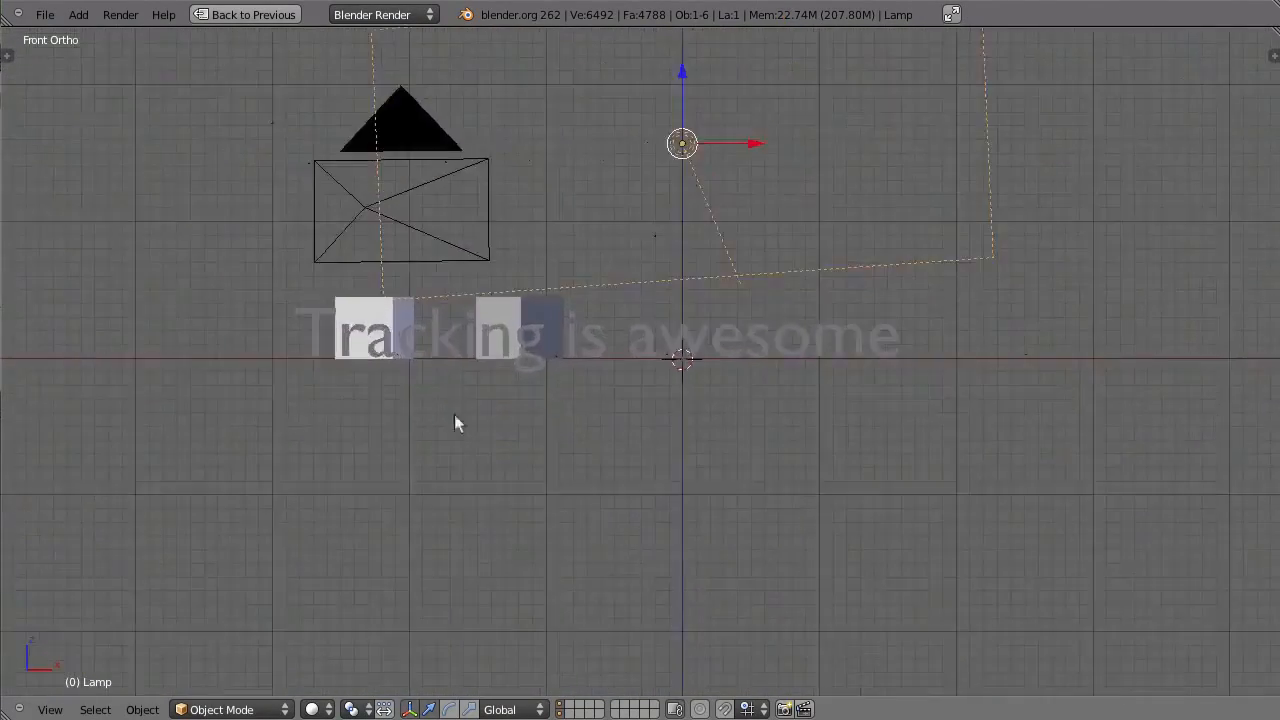
Lower the Text object by about 0.014 units so its letters rest on the ground line
{"action": "scroll", "coordinate": [484, 362], "scroll_direction": "up", "scroll_amount": 6}
{"action": "middle_click_drag", "start_coordinate": [362, 418], "coordinate": [637, 420], "text": "shift"}
{"action": "scroll", "coordinate": [624, 375], "scroll_direction": "up", "scroll_amount": 5}
{"action": "right_click", "coordinate": [552, 296]}
{"action": "middle_click_drag", "start_coordinate": [617, 346], "coordinate": [755, 418], "text": "shift"}
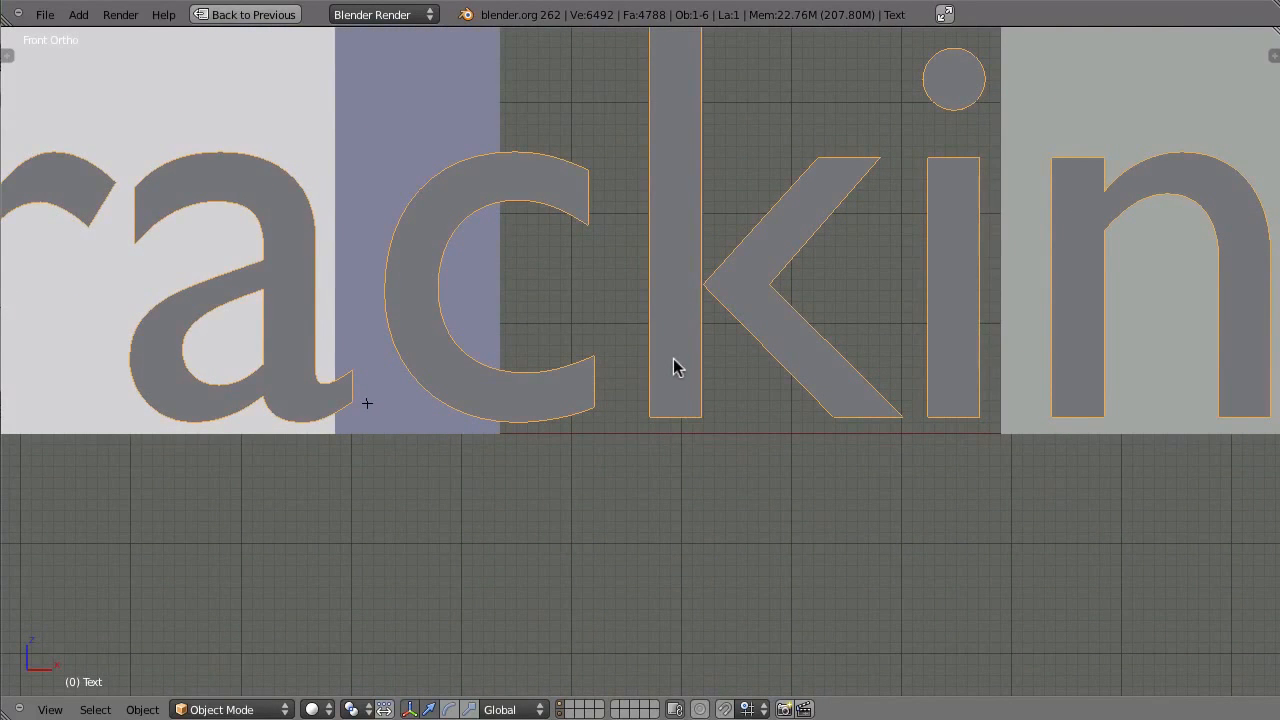
{"action": "key", "text": "g"}
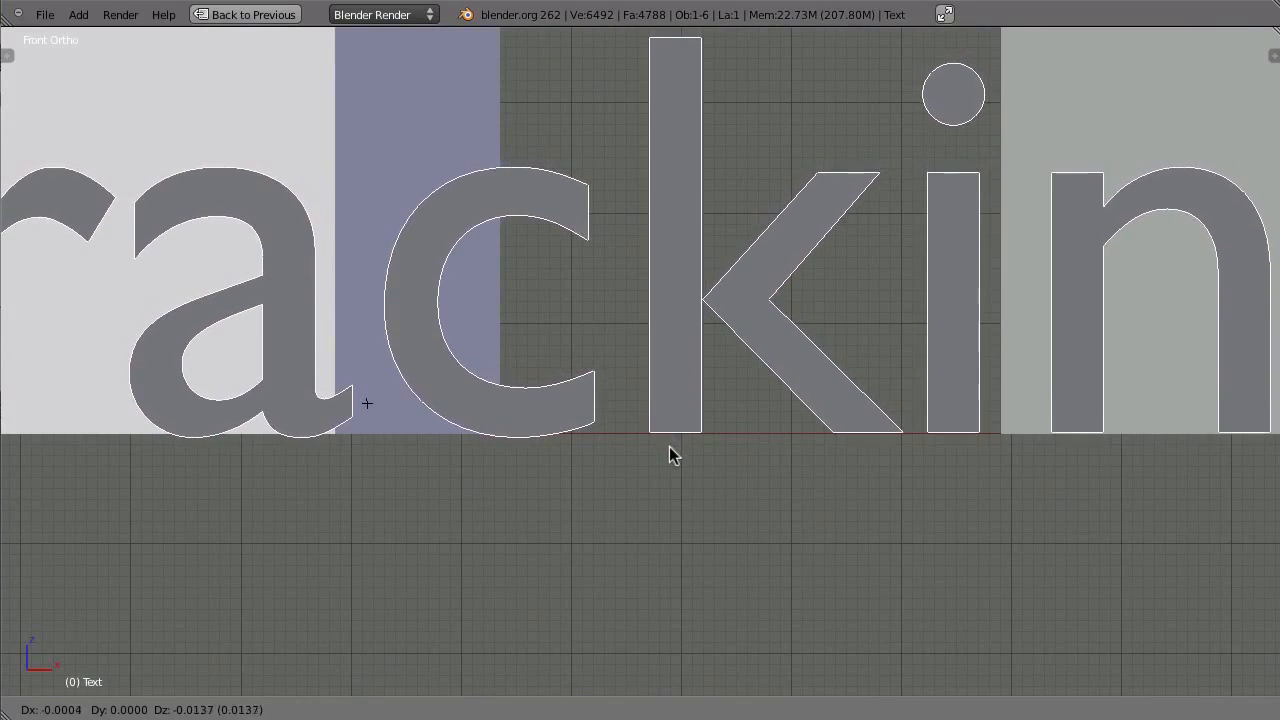
{"action": "left_click", "coordinate": [640, 425]}
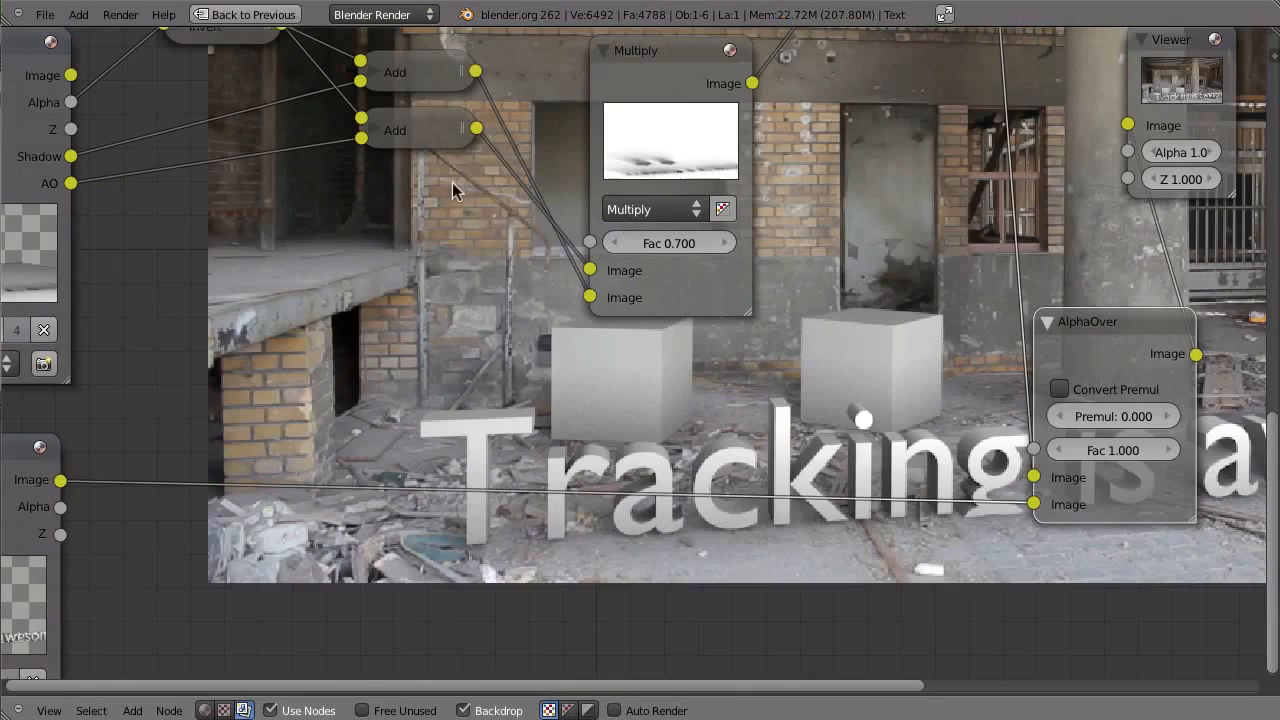
Render the current frame again and examine the text's contact with the floor in the composite
{"action": "key", "text": "F12"}
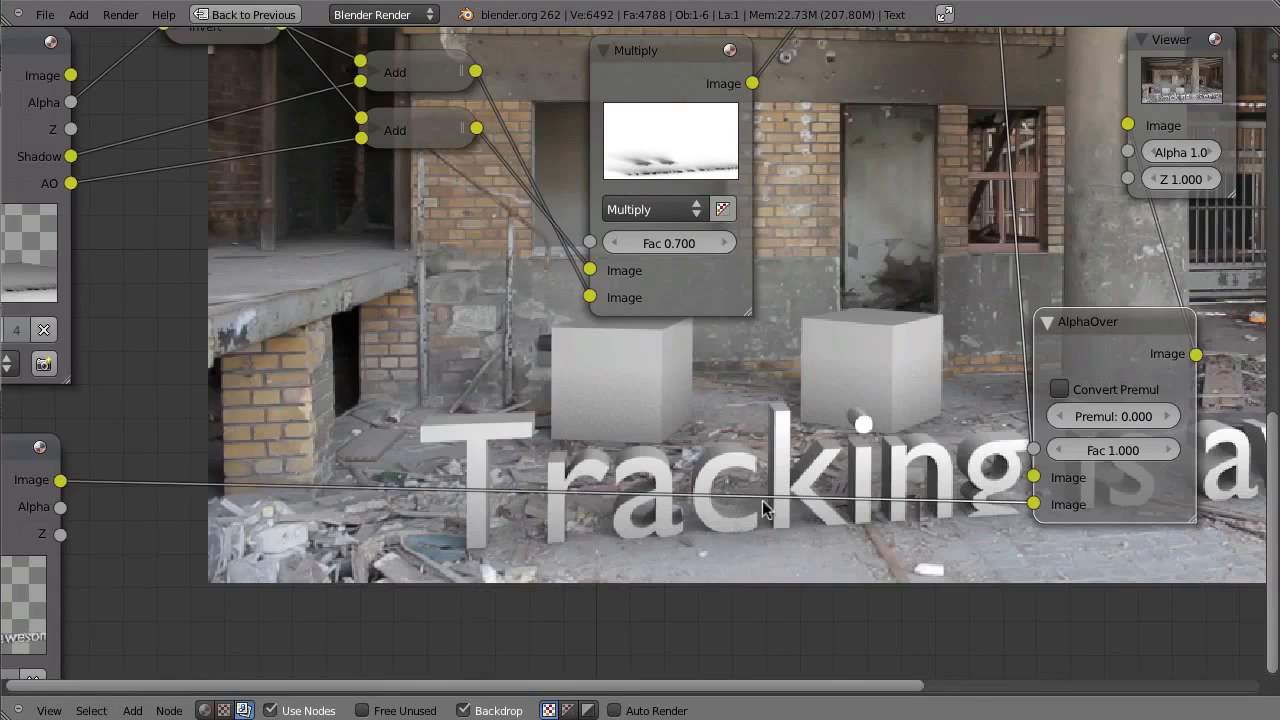
{"action": "middle_click_drag", "start_coordinate": [956, 555], "coordinate": [789, 568], "text": "alt"}
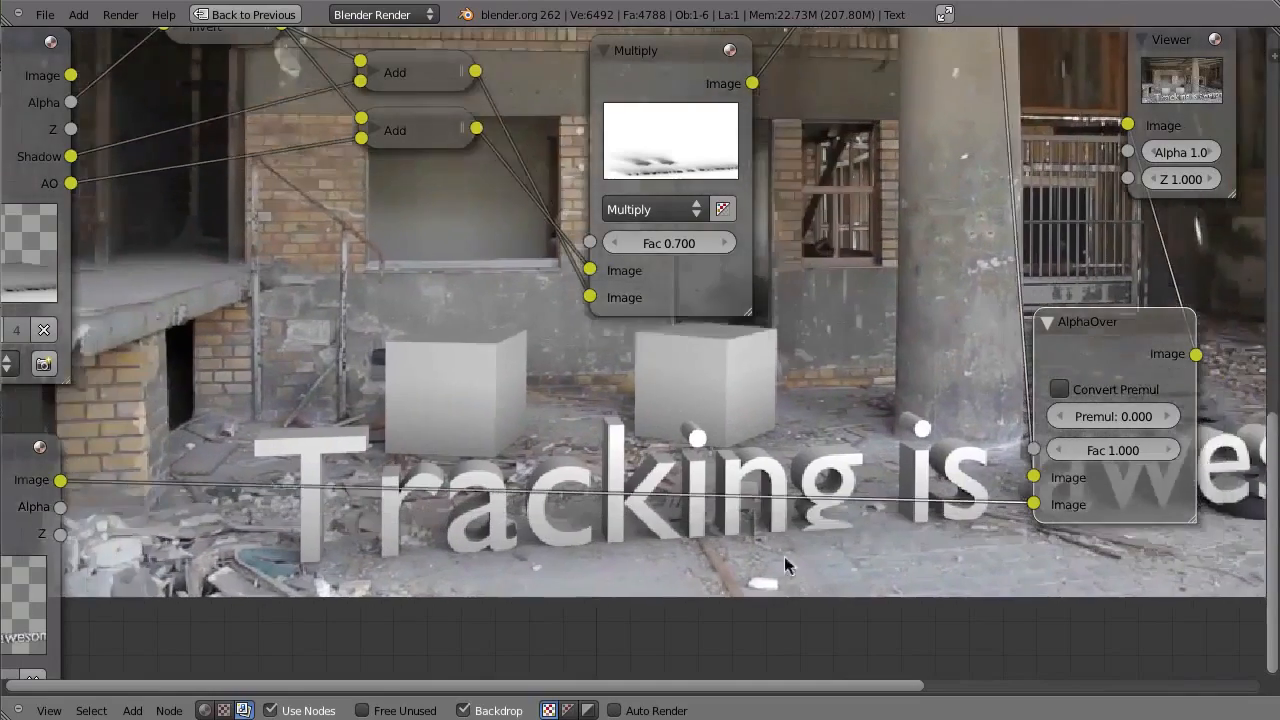
{"action": "scroll", "coordinate": [785, 540], "scroll_direction": "up", "scroll_amount": 2}
Collapse the Multiply node that combines the shadow and AO passes and place it beside the Add nodes
{"action": "scroll", "coordinate": [770, 450], "scroll_direction": "down", "scroll_amount": 10}
{"action": "middle_click_drag", "start_coordinate": [762, 432], "coordinate": [783, 515]}
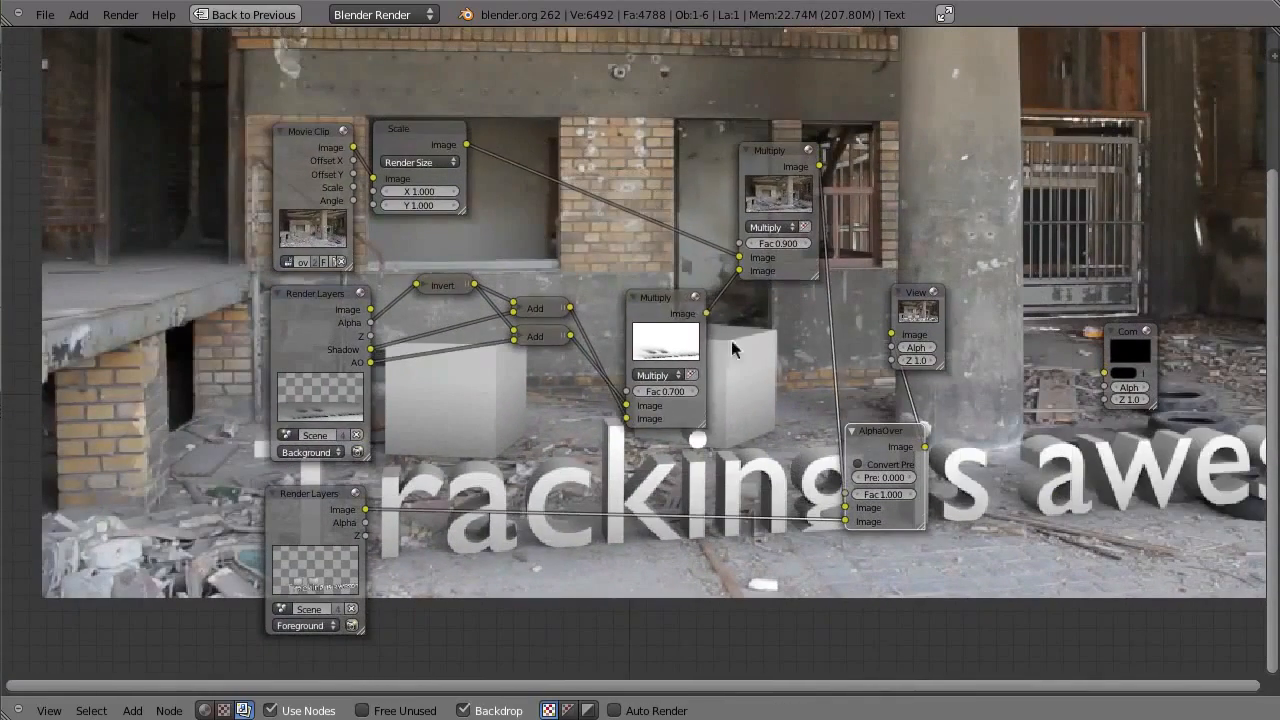
{"action": "left_click_drag", "start_coordinate": [639, 301], "coordinate": [632, 289]}
{"action": "left_click", "coordinate": [628, 287]}
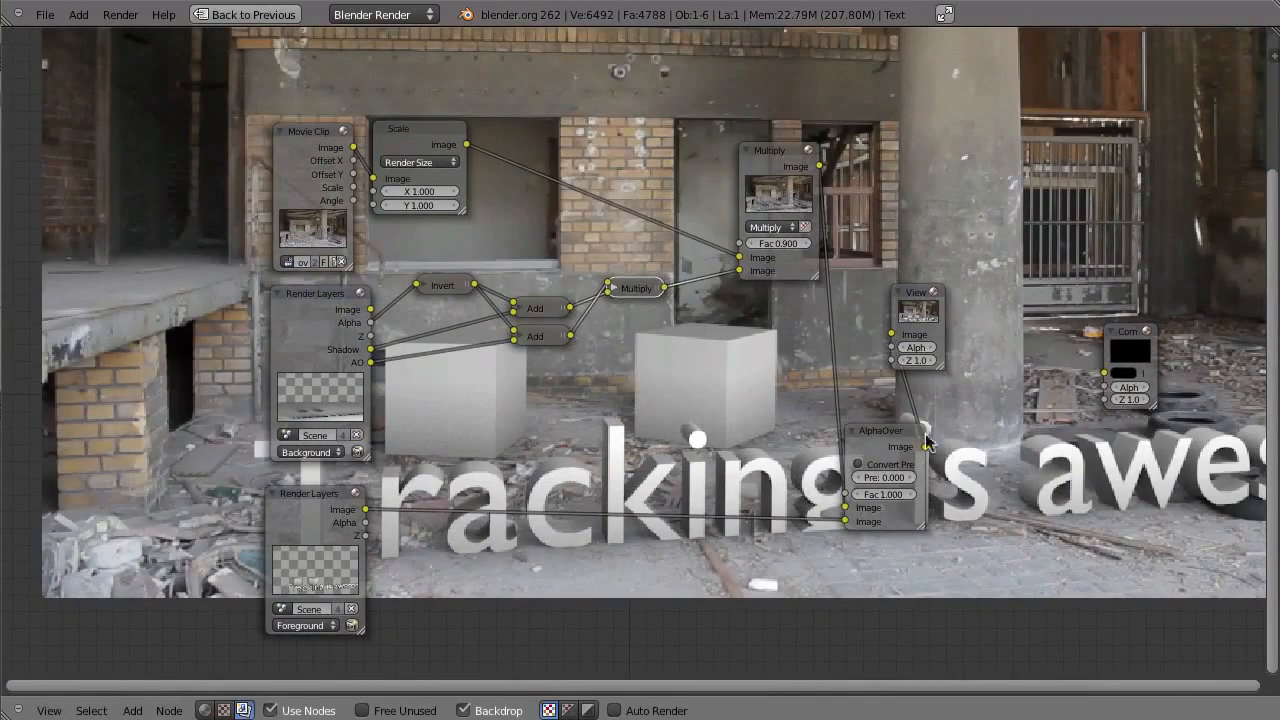
Preview the AlphaOver node's result and move the node farther from the footage Multiply node
{"action": "left_click", "coordinate": [876, 450], "text": "ctrl+shift"}
{"action": "left_click_drag", "start_coordinate": [881, 435], "coordinate": [992, 411]}
{"action": "middle_click_drag", "start_coordinate": [828, 486], "coordinate": [901, 549], "text": "alt"}
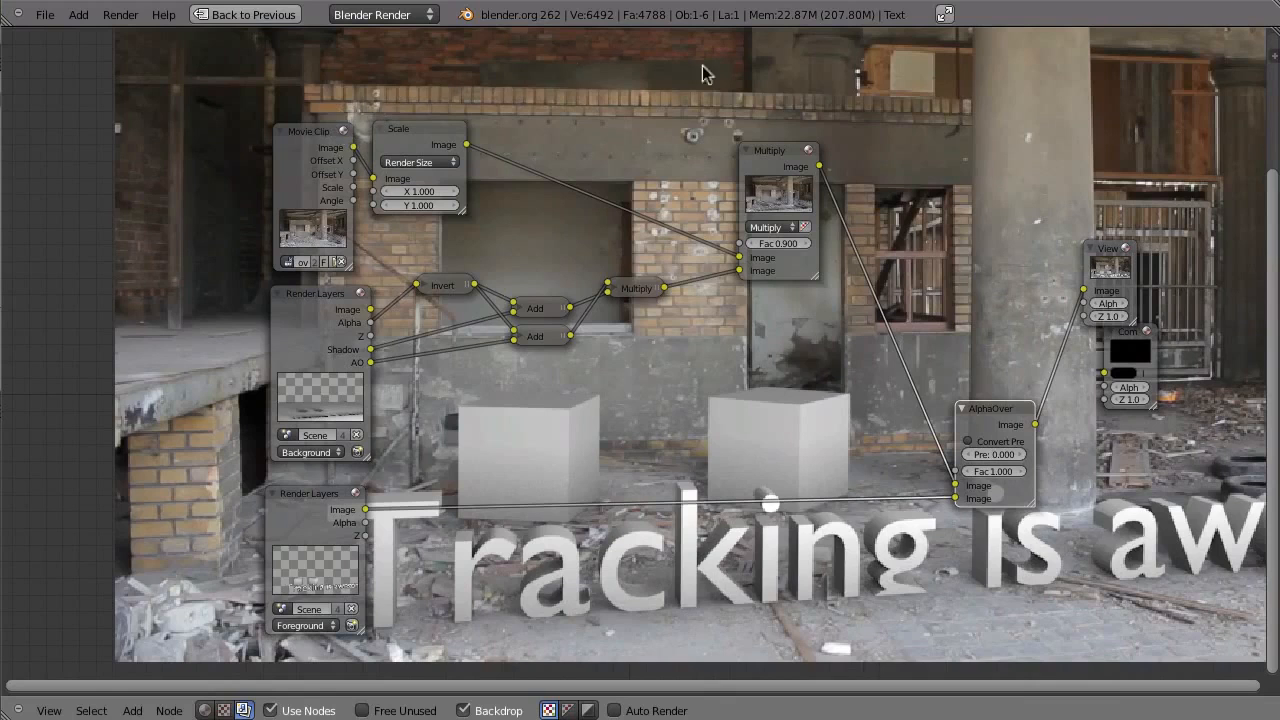
Add an RGB Curves node and insert it on the link between the Foreground render layer and AlphaOver
{"action": "middle_click_drag", "start_coordinate": [816, 572], "coordinate": [803, 472]}
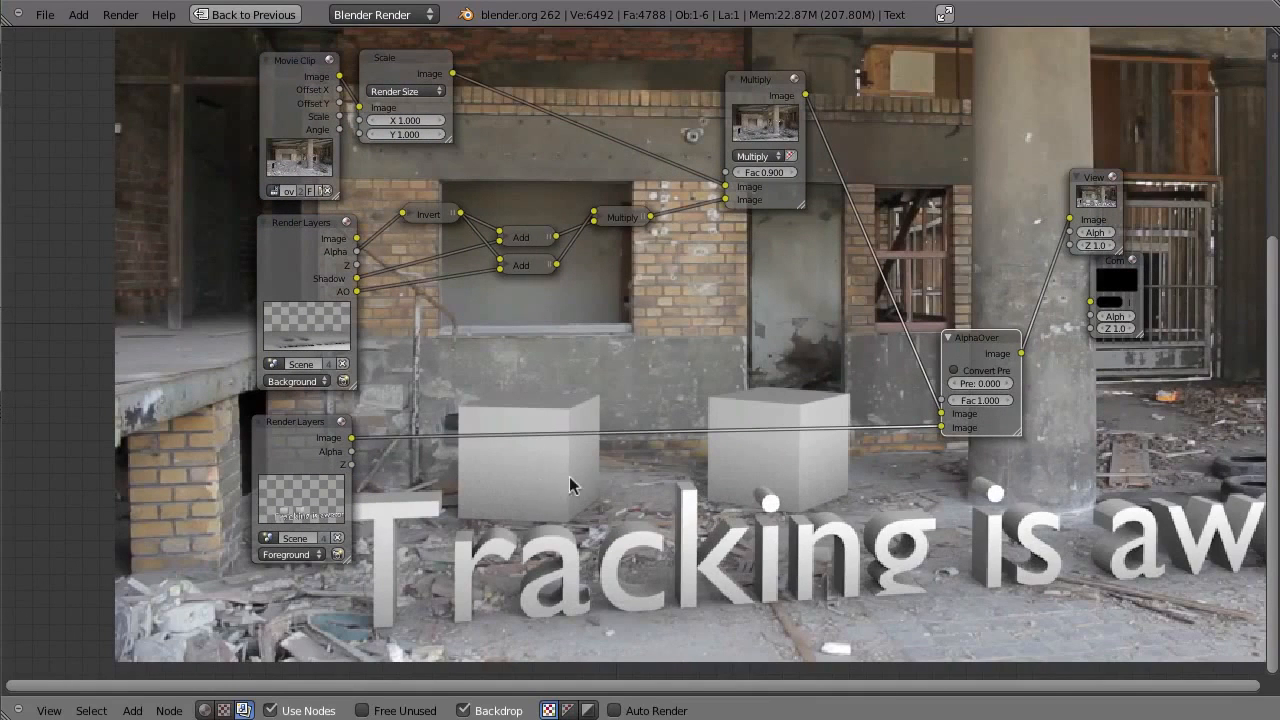
{"action": "key", "text": "shift+a"}
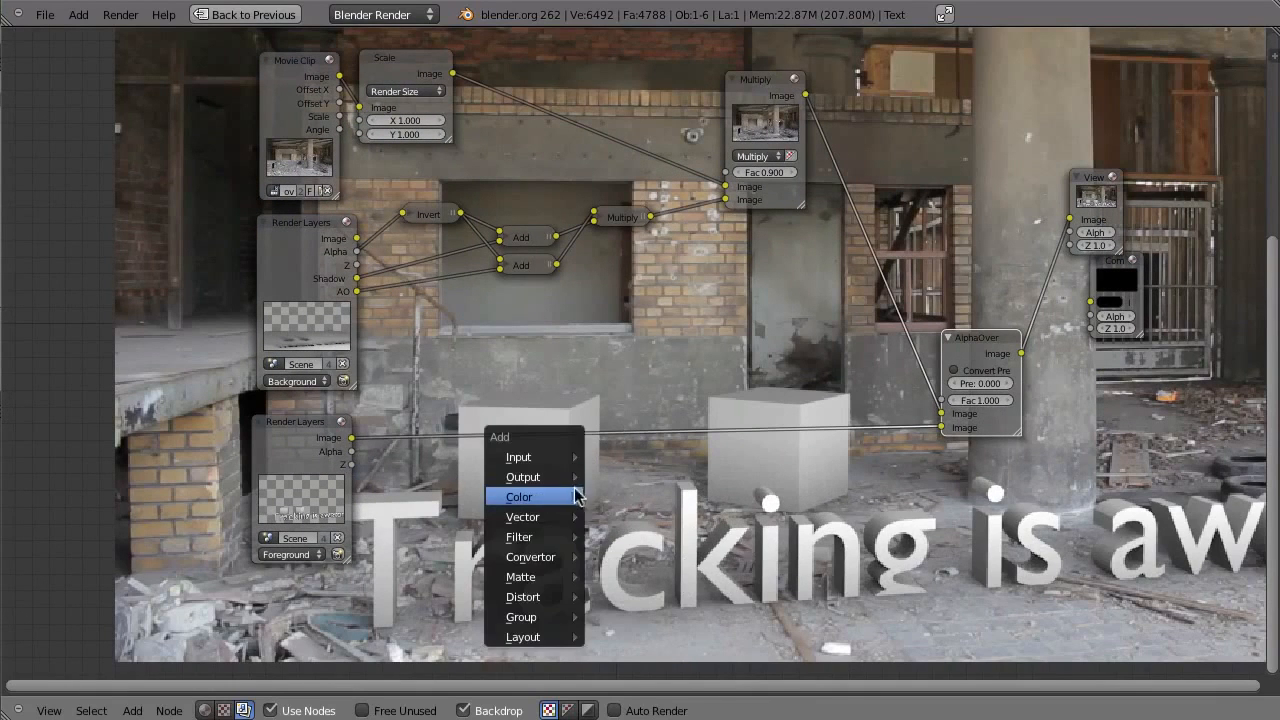
{"action": "mouse_move", "coordinate": [565, 497]}
{"action": "left_click", "coordinate": [652, 297]}
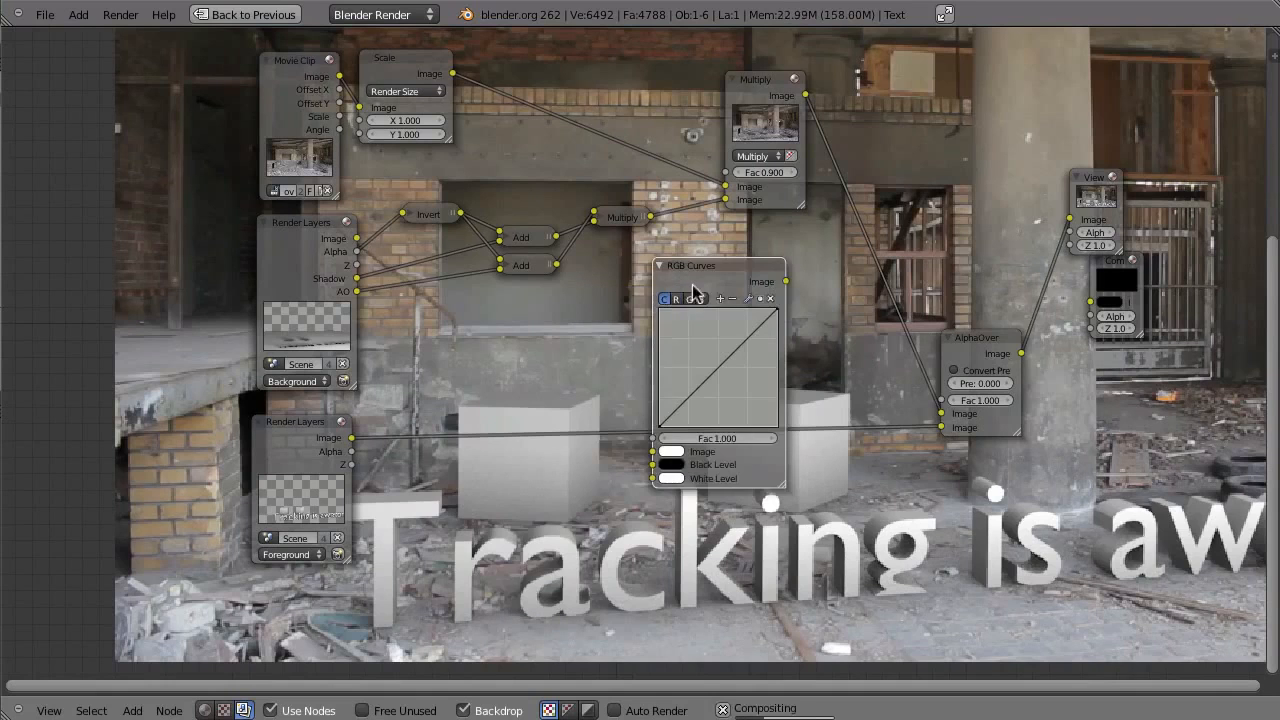
{"action": "left_click", "coordinate": [492, 386]}
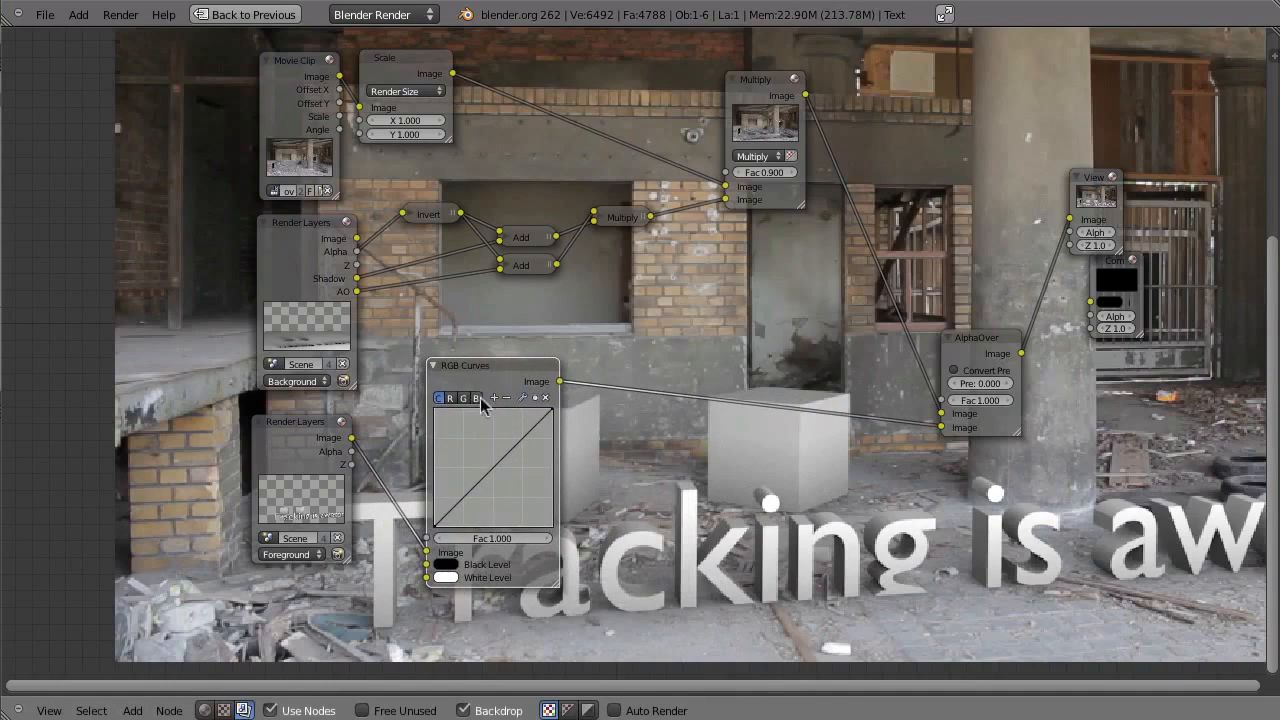
In the RGB Curves node, raise the middle of the red curve slightly and pull down the upper part of the combined curve
{"action": "left_click", "coordinate": [450, 398]}
{"action": "middle_click_drag", "start_coordinate": [514, 494], "coordinate": [530, 440], "text": "ctrl"}
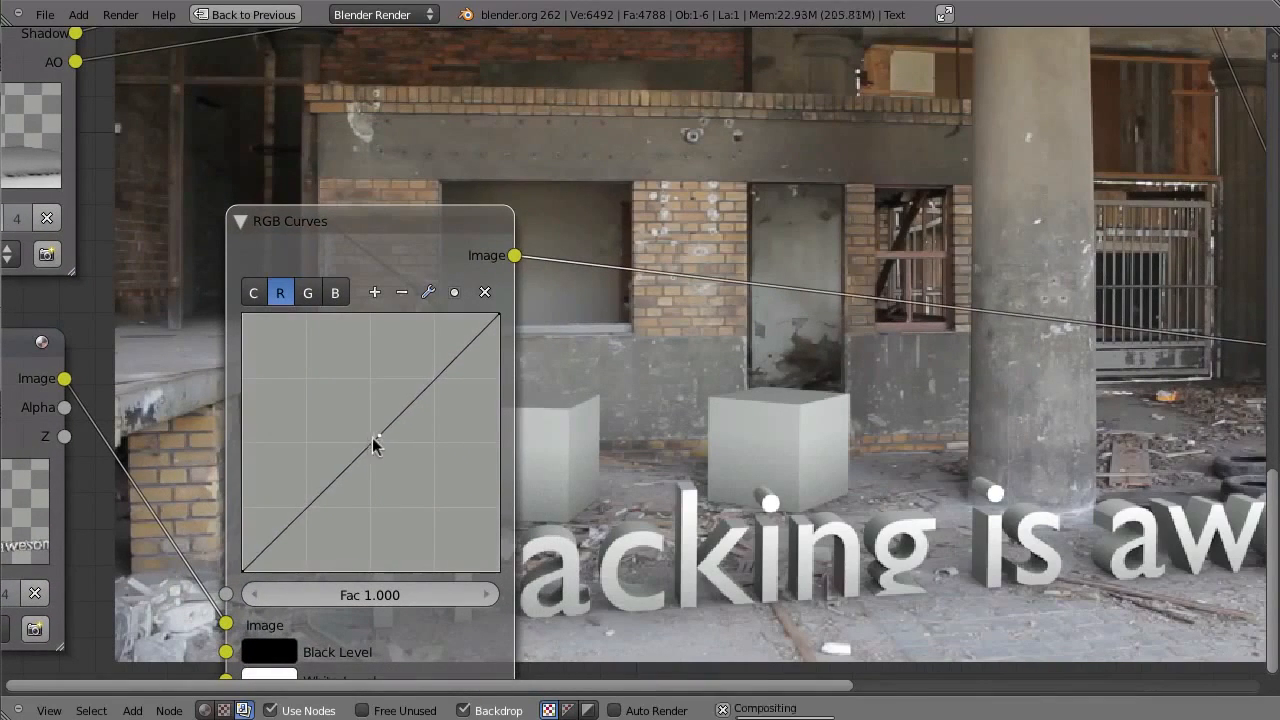
{"action": "left_click_drag", "start_coordinate": [380, 434], "coordinate": [383, 429]}
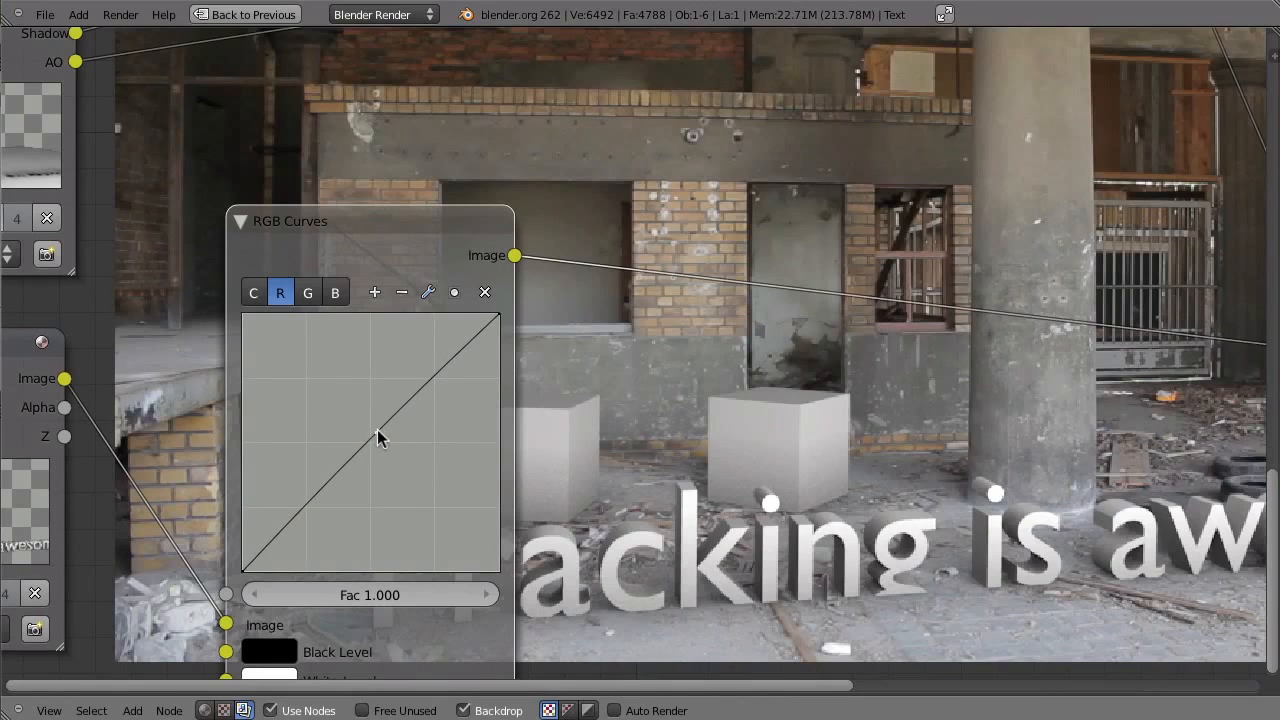
{"action": "left_click", "coordinate": [251, 297]}
{"action": "left_click_drag", "start_coordinate": [467, 346], "coordinate": [460, 364]}
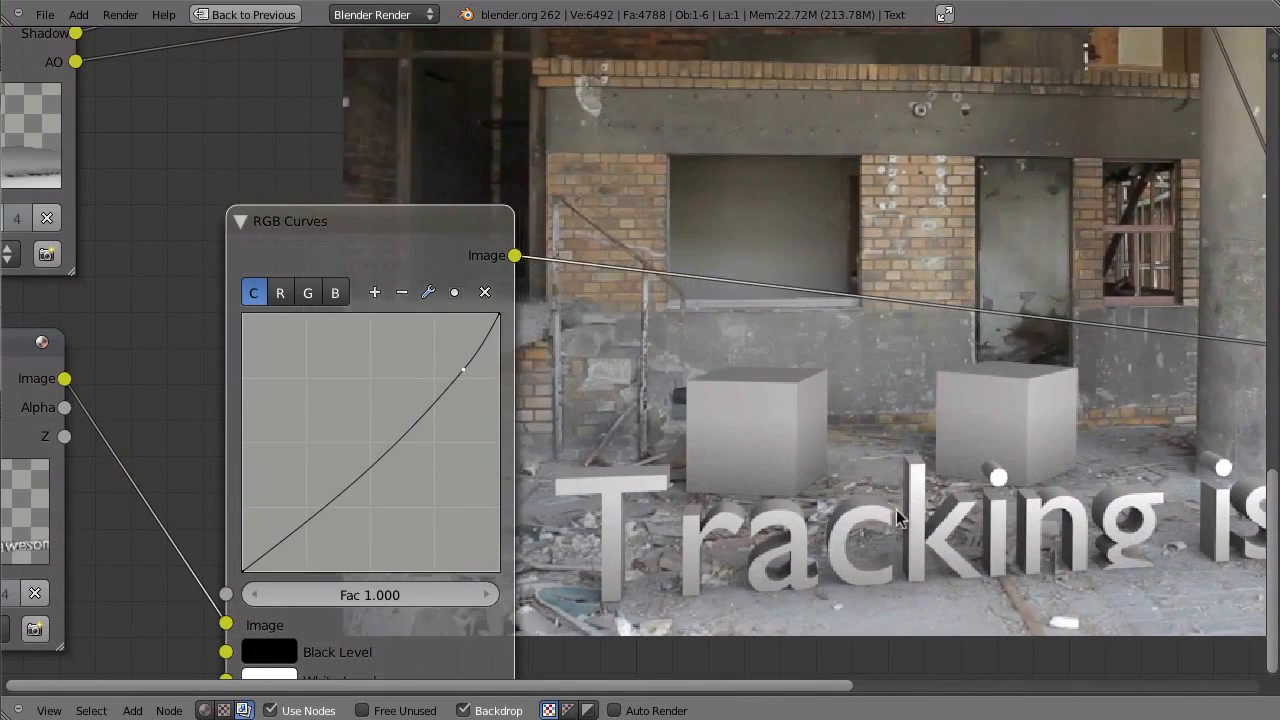
Move the Scale node away from the Movie Clip node and insert a Movie Distortion node set to Undistort between them
{"action": "key", "text": "Home"}
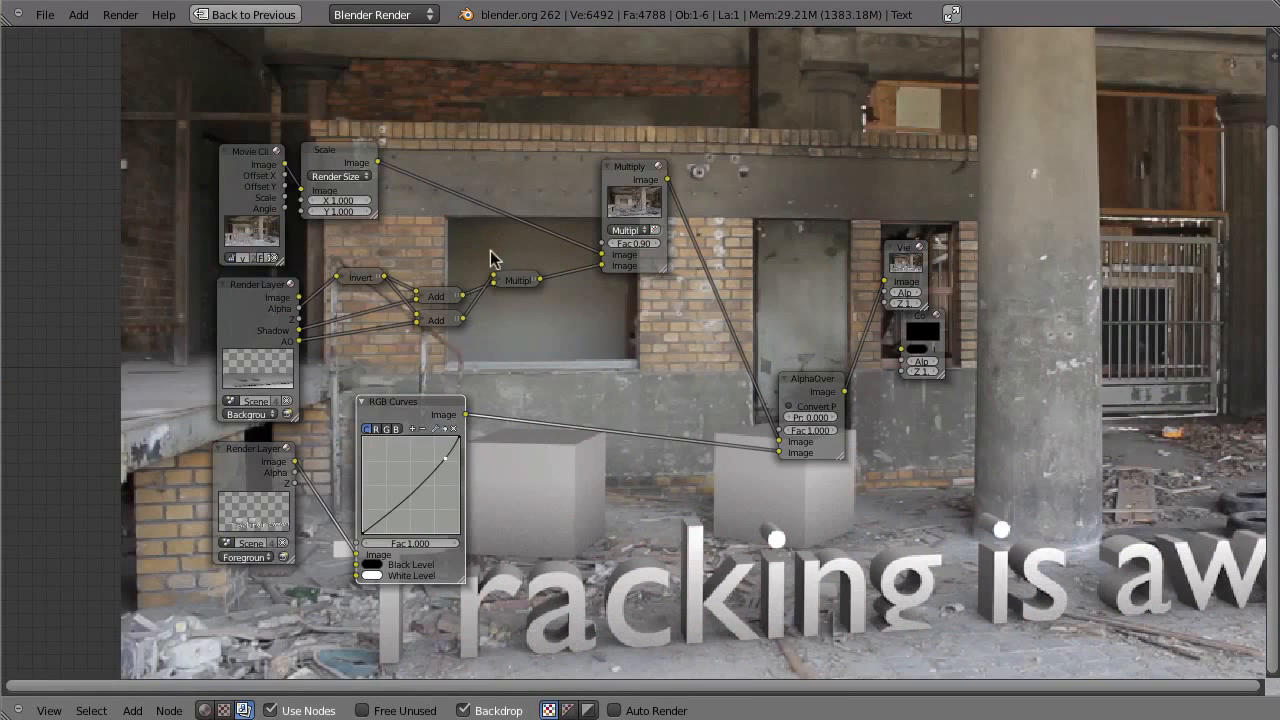
{"action": "left_click_drag", "start_coordinate": [325, 173], "coordinate": [458, 168]}
{"action": "key", "text": "shift+a"}
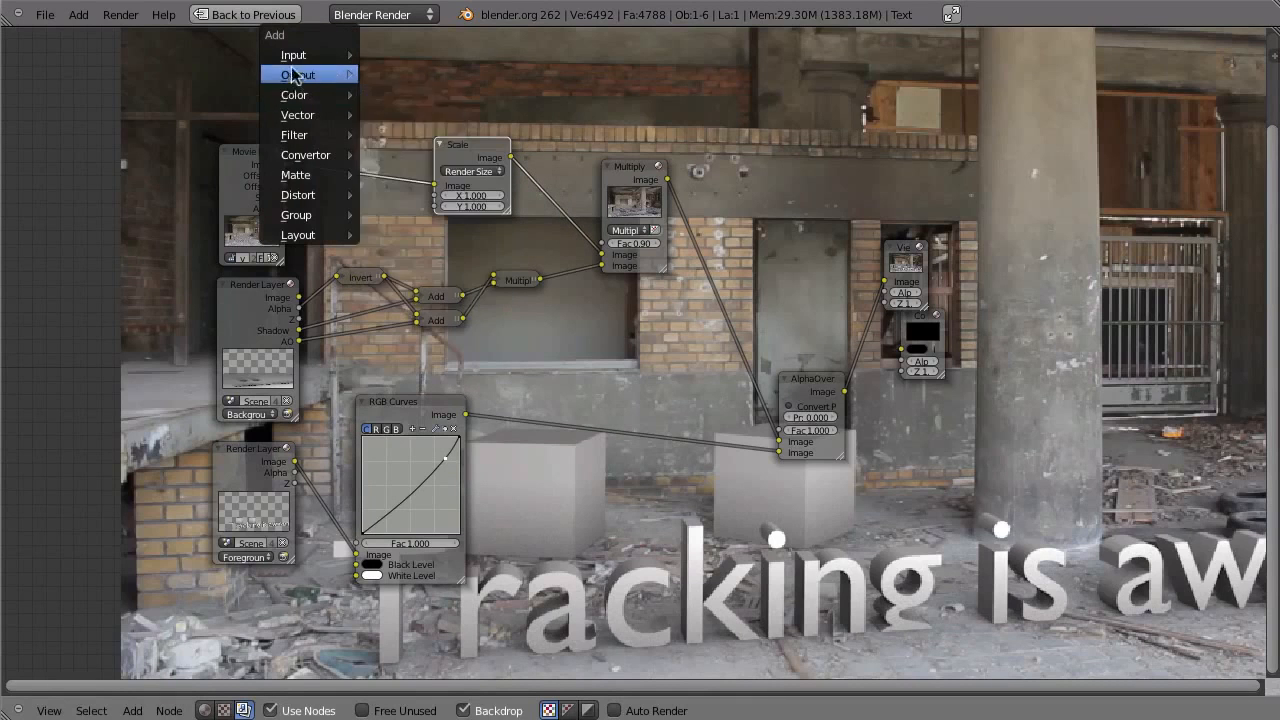
{"action": "mouse_move", "coordinate": [305, 195]}
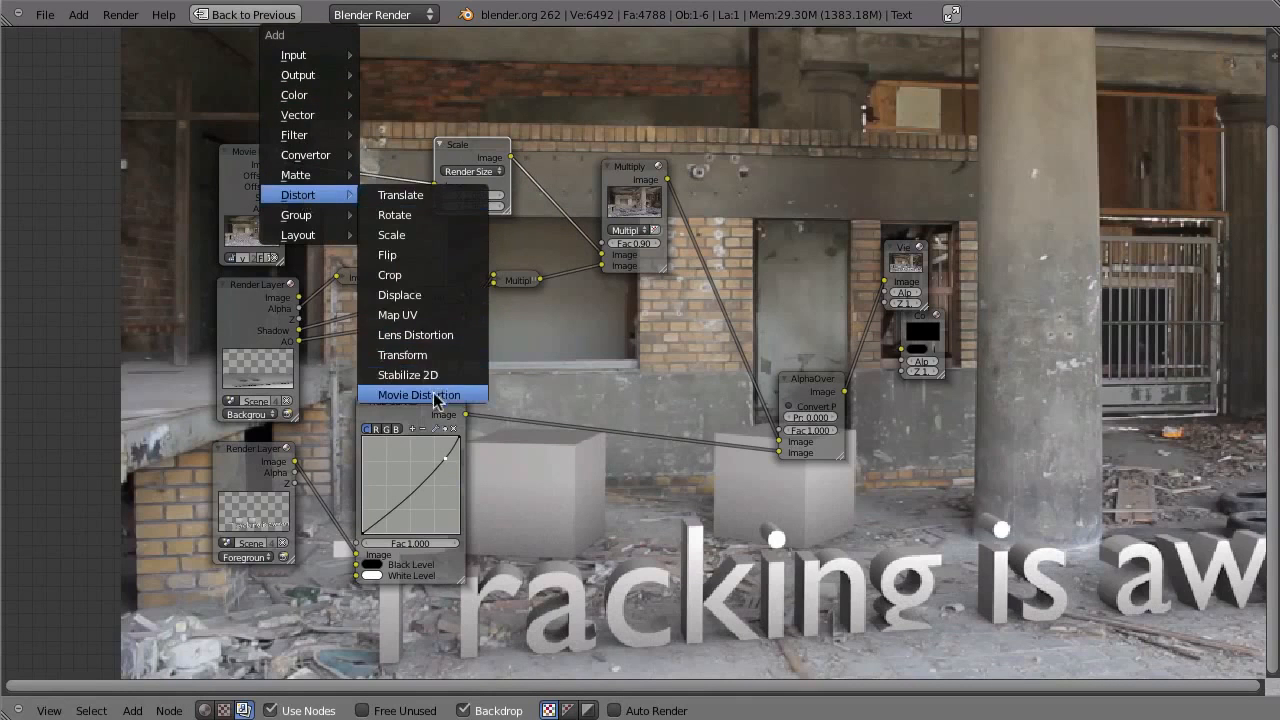
{"action": "left_click", "coordinate": [435, 395]}
{"action": "left_click", "coordinate": [345, 158]}
{"action": "mouse_move", "coordinate": [345, 158]}
{"action": "left_mouse_down"}
{"action": "mouse_move", "coordinate": [318, 158]}
{"action": "mouse_move", "coordinate": [337, 159]}
{"action": "left_mouse_up"}
{"action": "middle_click_drag", "start_coordinate": [912, 528], "coordinate": [845, 525], "text": "alt"}
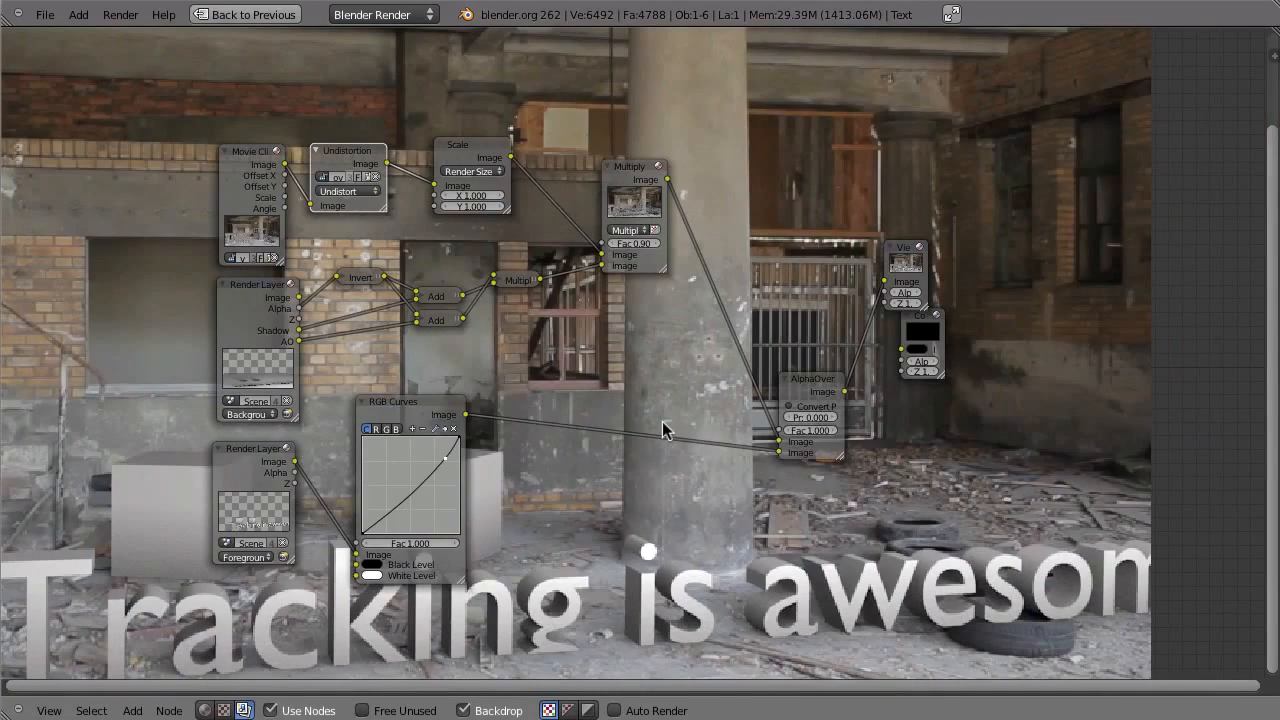
Switch to the motion tracking layout, maximize the clip editor, and go to frame 100
{"action": "key", "text": "ctrl+Up"}
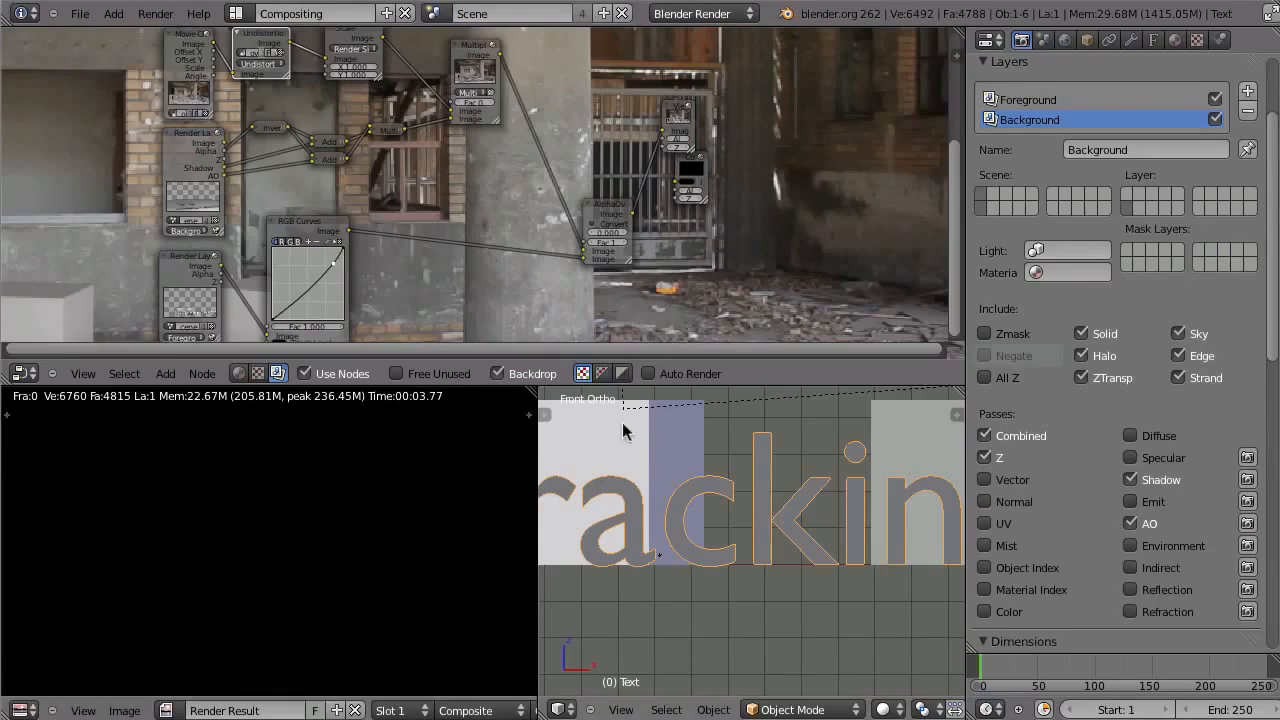
{"action": "key", "text": "ctrl+Right"}
{"action": "key", "text": "ctrl+Up"}
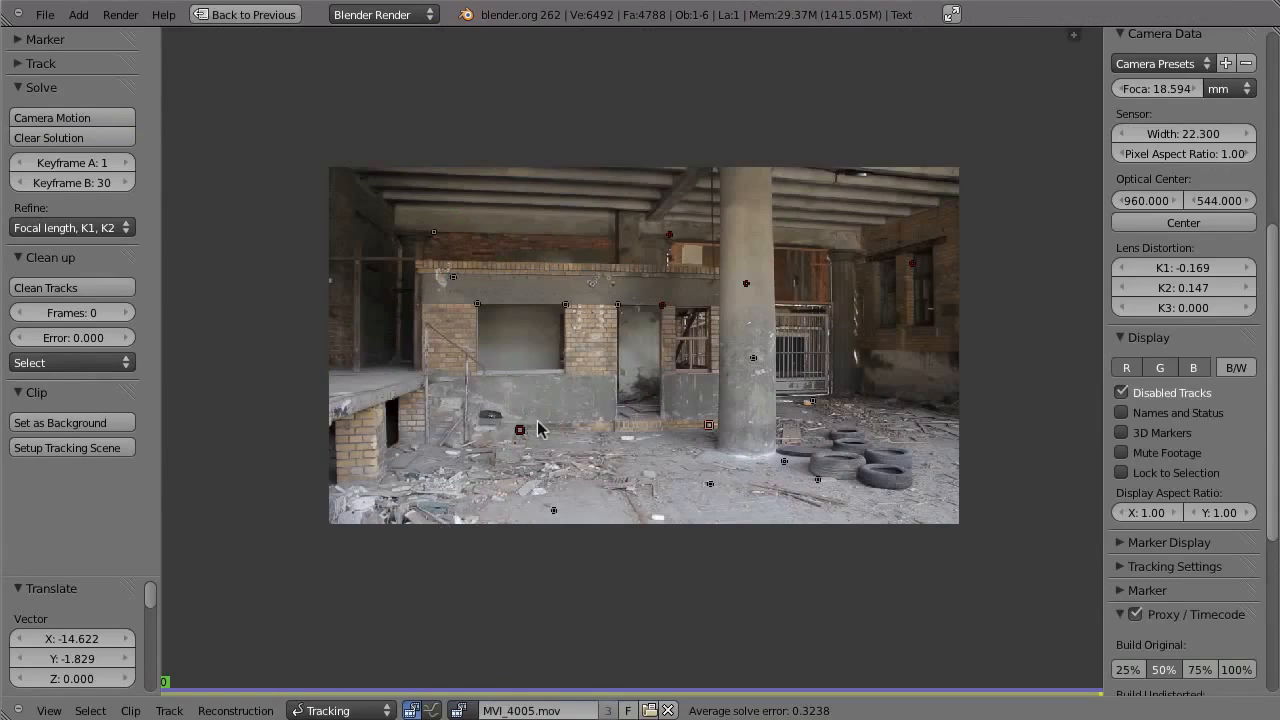
{"action": "key", "text": "f"}
{"action": "mouse_move", "coordinate": [163, 694]}
{"action": "left_mouse_down"}
{"action": "mouse_move", "coordinate": [714, 697]}
{"action": "mouse_move", "coordinate": [533, 697]}
{"action": "mouse_move", "coordinate": [545, 697]}
{"action": "left_mouse_up"}
{"action": "scroll", "coordinate": [491, 349], "scroll_direction": "up", "scroll_amount": 6}
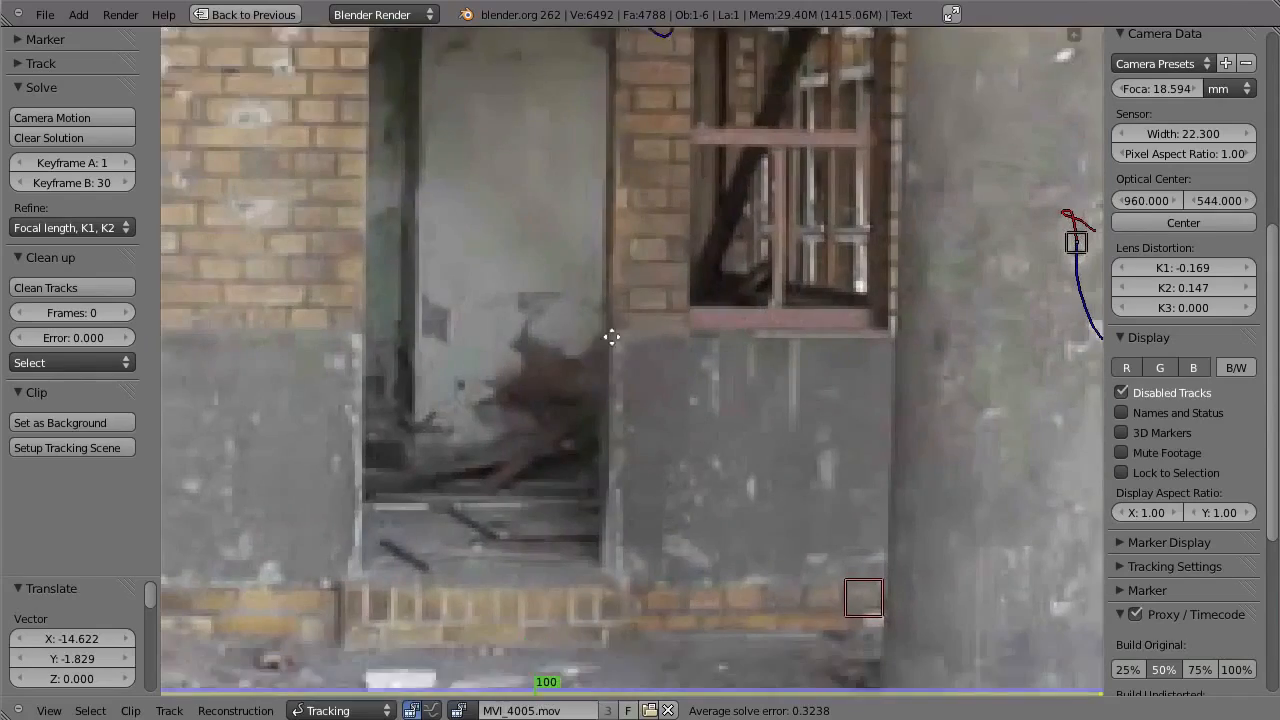
Step forward and backward through the frames around 100 to examine the tracking marker at the foot of the column
{"action": "key", "text": "shift+ctrl+t"}
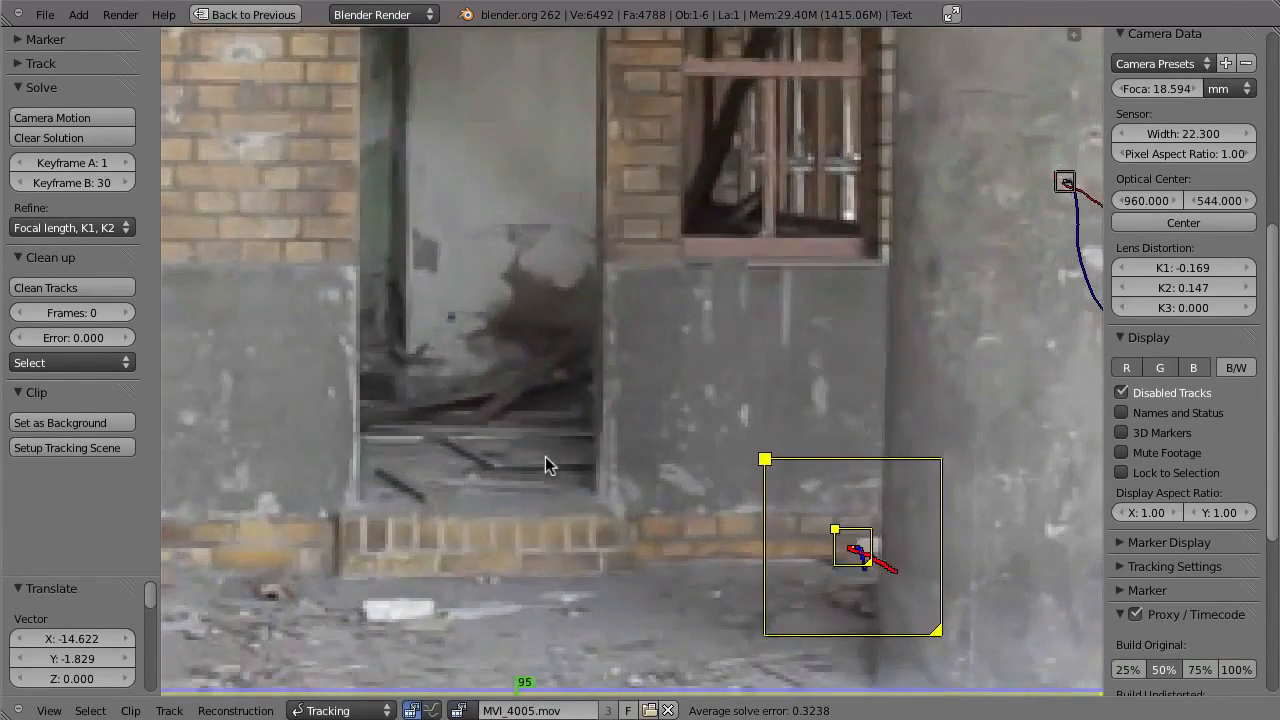
{"action": "key", "text": "Right"}
{"action": "key", "text": "Right"}
{"action": "key", "text": "Right"}
{"action": "key", "text": "Right"}
{"action": "key", "text": "Right"}
{"action": "key", "text": "Right"}
{"action": "key", "text": "Right"}
{"action": "key", "text": "Right"}
{"action": "key", "text": "Right"}
{"action": "key", "text": "Right"}
{"action": "key", "text": "Right"}
{"action": "key", "text": "Right"}
{"action": "key", "text": "Right"}
{"action": "key", "text": "Right"}
{"action": "key", "text": "Right"}
{"action": "key", "text": "Right"}
{"action": "key", "text": "Right"}
{"action": "key", "text": "Right"}
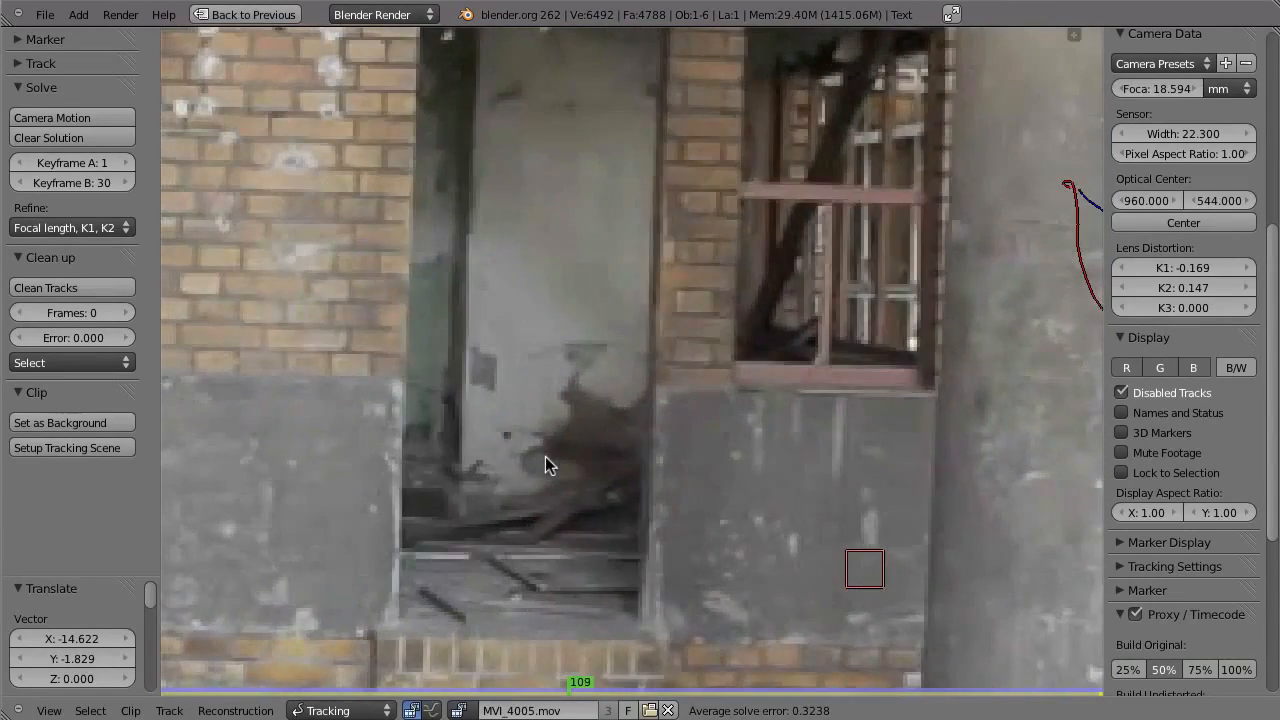
{"action": "key", "text": "Left"}
{"action": "key", "text": "Left"}
{"action": "key", "text": "Left"}
{"action": "key", "text": "Left"}
{"action": "key", "text": "Left"}
{"action": "key", "text": "Left"}
{"action": "key", "text": "Left"}
{"action": "key", "text": "Left"}
{"action": "key", "text": "Left"}
{"action": "key", "text": "Left"}
{"action": "key", "text": "Left"}
{"action": "key", "text": "Left"}
{"action": "key", "text": "Left"}
{"action": "key", "text": "Left"}
{"action": "key", "text": "Left"}
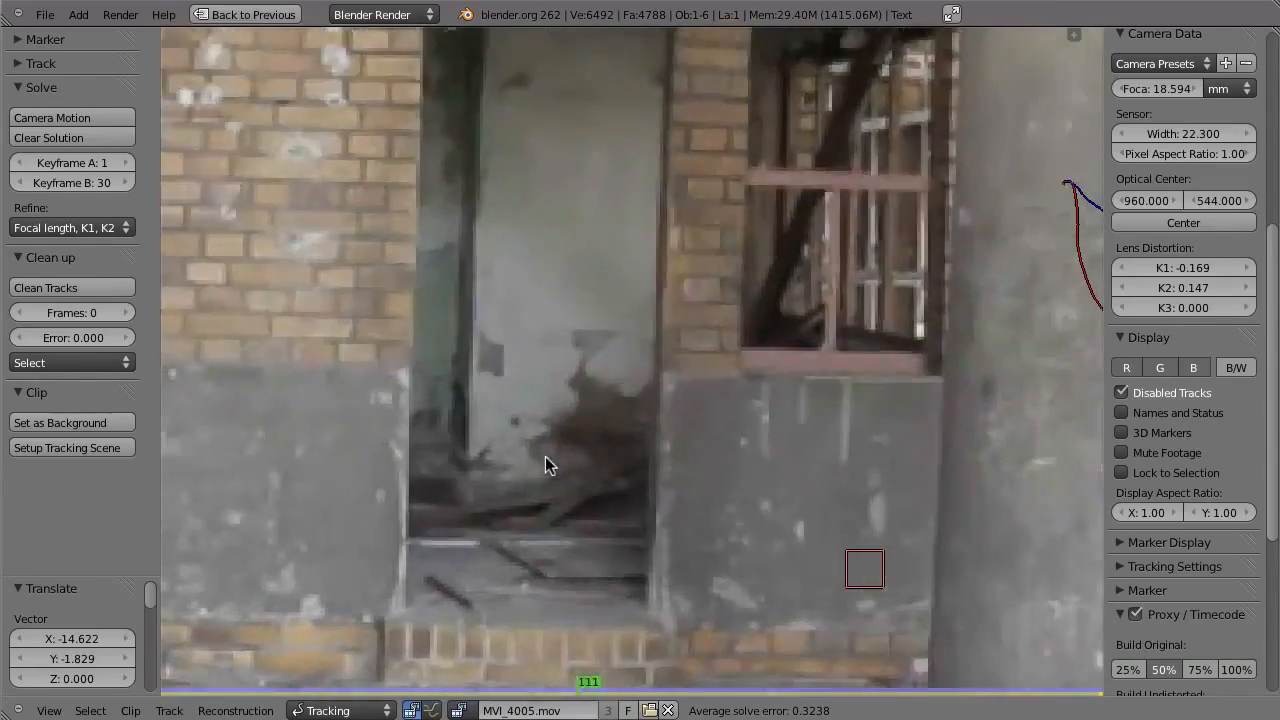
{"action": "key", "text": "Left"}
{"action": "key", "text": "Left"}
{"action": "key", "text": "Left"}
{"action": "key", "text": "Left"}
{"action": "key", "text": "Left"}
{"action": "key", "text": "Left"}
{"action": "key", "text": "Left"}
{"action": "key", "text": "Left"}
Play the footage, stop the playback, and set the current frame to 189
{"action": "key", "text": "shift+alt+a"}
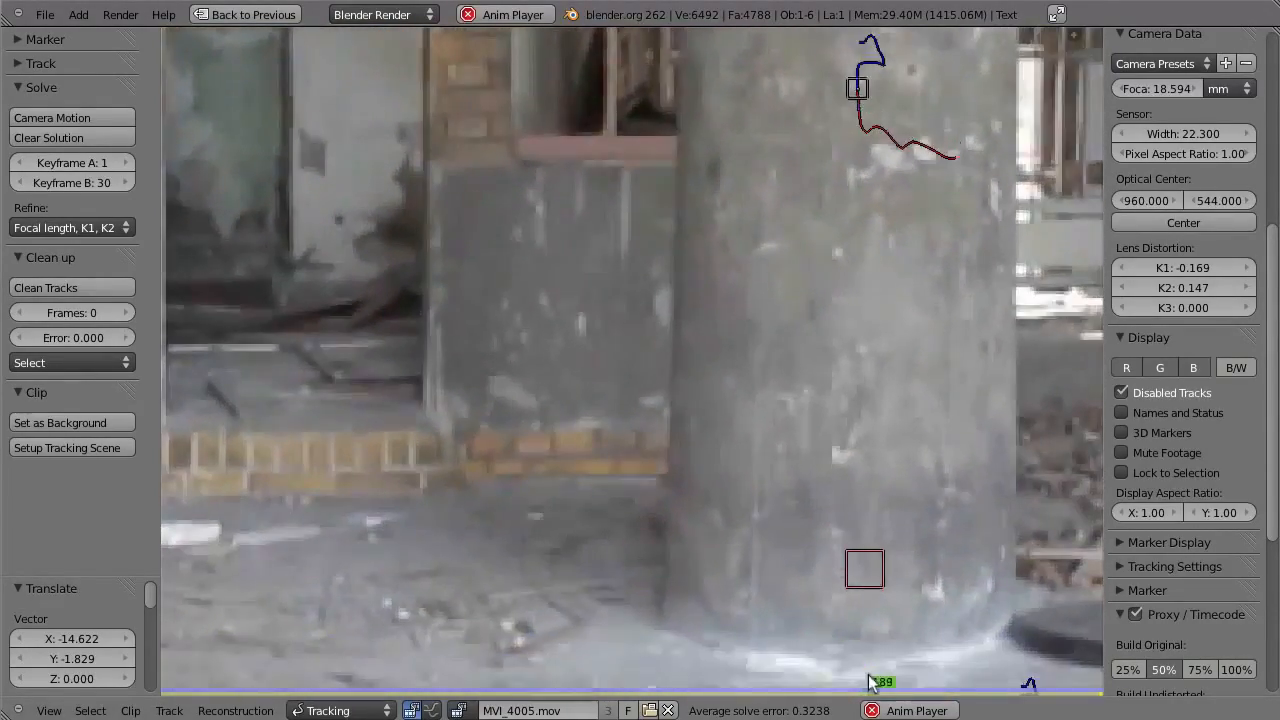
{"action": "key", "text": "Escape"}
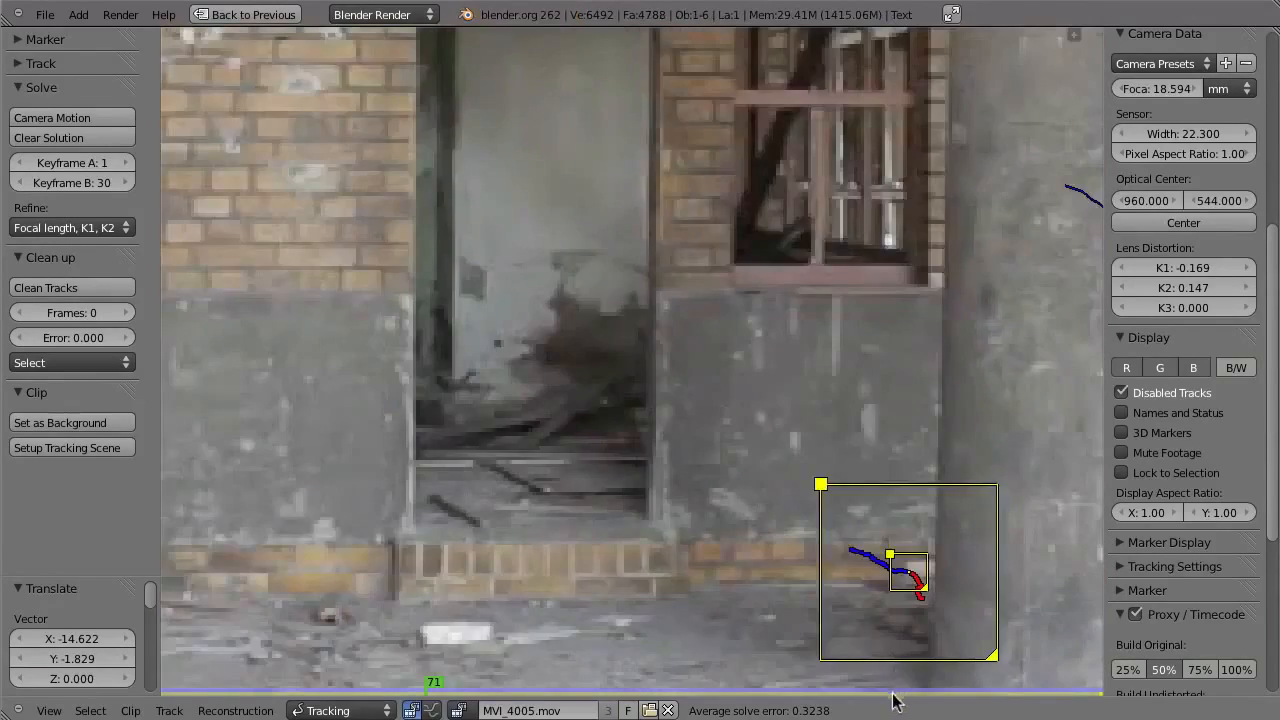
{"action": "left_click", "coordinate": [884, 693]}
{"action": "mouse_move", "coordinate": [884, 700]}
{"action": "left_mouse_down"}
{"action": "mouse_move", "coordinate": [853, 700]}
{"action": "mouse_move", "coordinate": [872, 700]}
{"action": "left_mouse_up"}
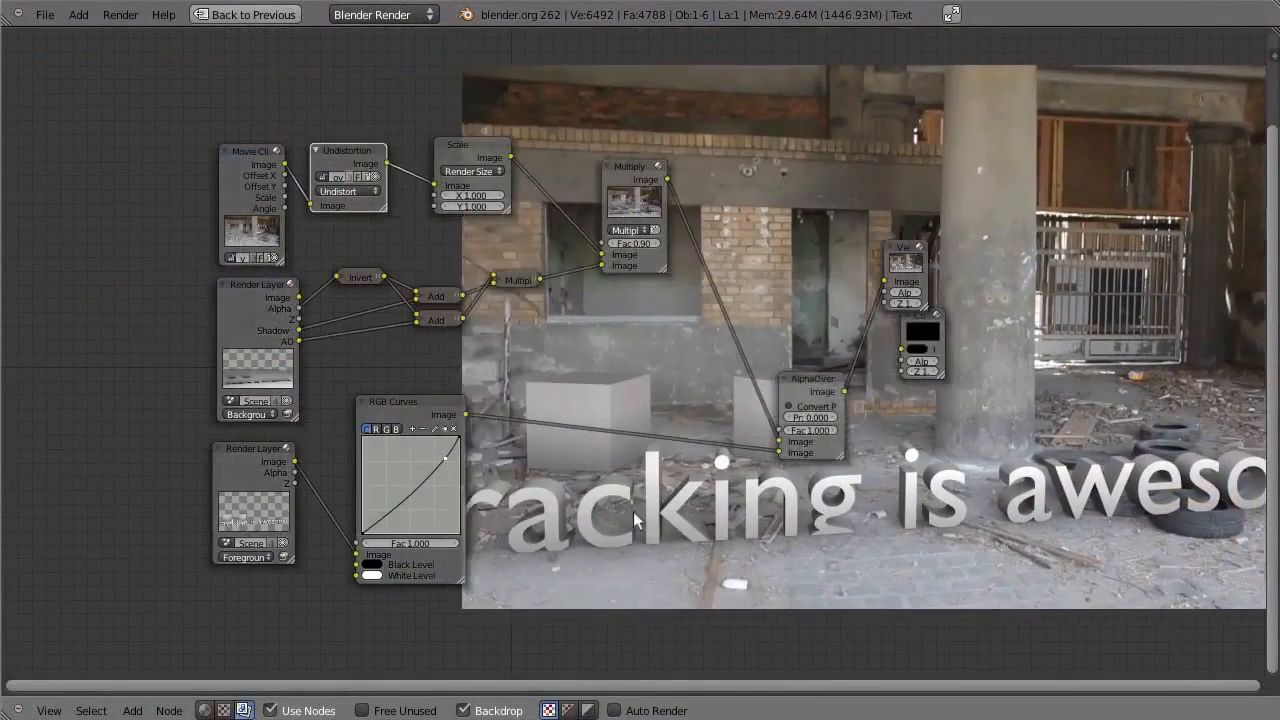
Return to the compositing layout's full arrangement and enable the Vector pass for the Foreground render layer
{"action": "middle_click_drag", "start_coordinate": [648, 476], "coordinate": [612, 530], "text": "alt"}
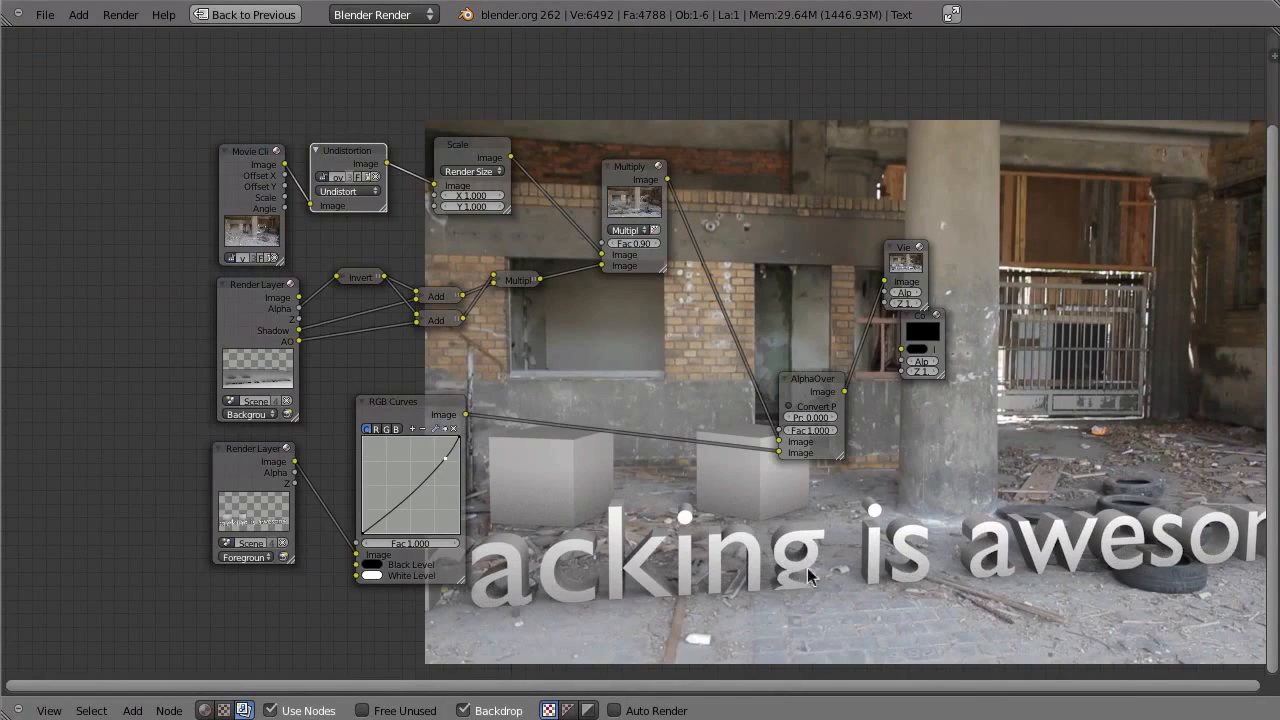
{"action": "key", "text": "ctrl+Up"}
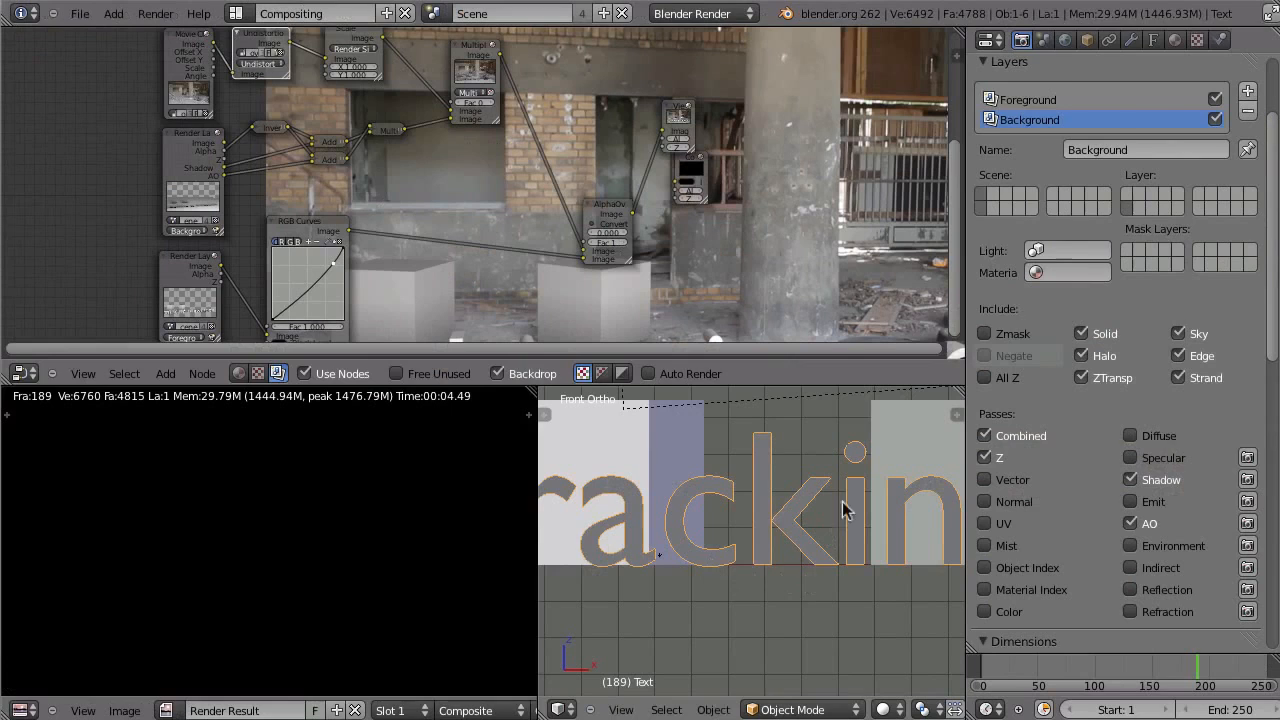
{"action": "left_click", "coordinate": [1040, 104]}
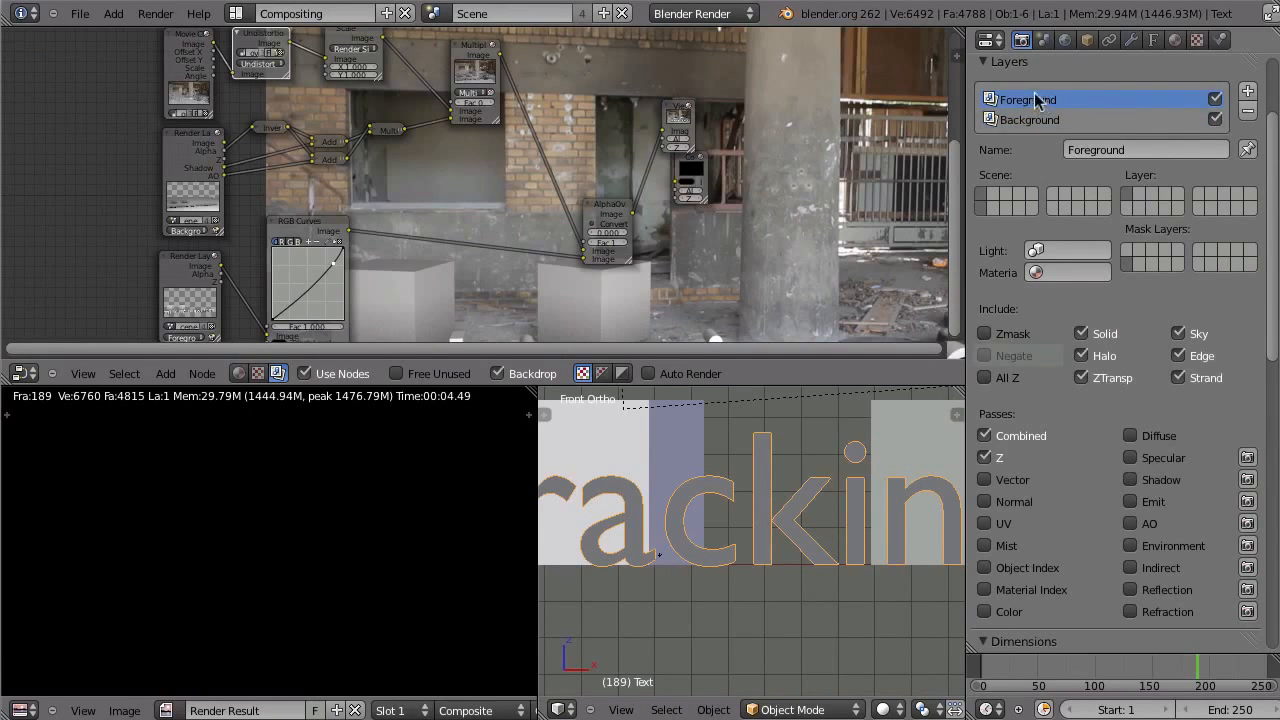
{"action": "left_click", "coordinate": [990, 480]}
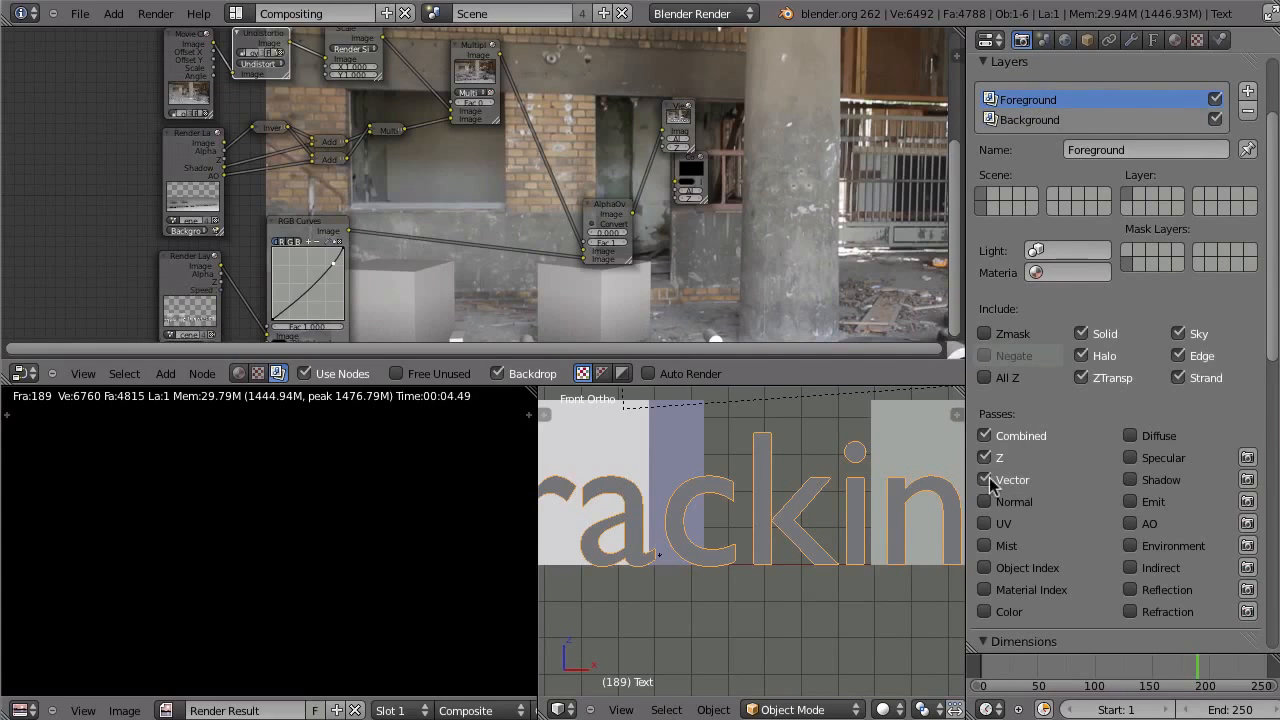
Maximize the node editor and move the Foreground Render Layers node slightly away from the RGB Curves node
{"action": "key", "text": "shift+space"}
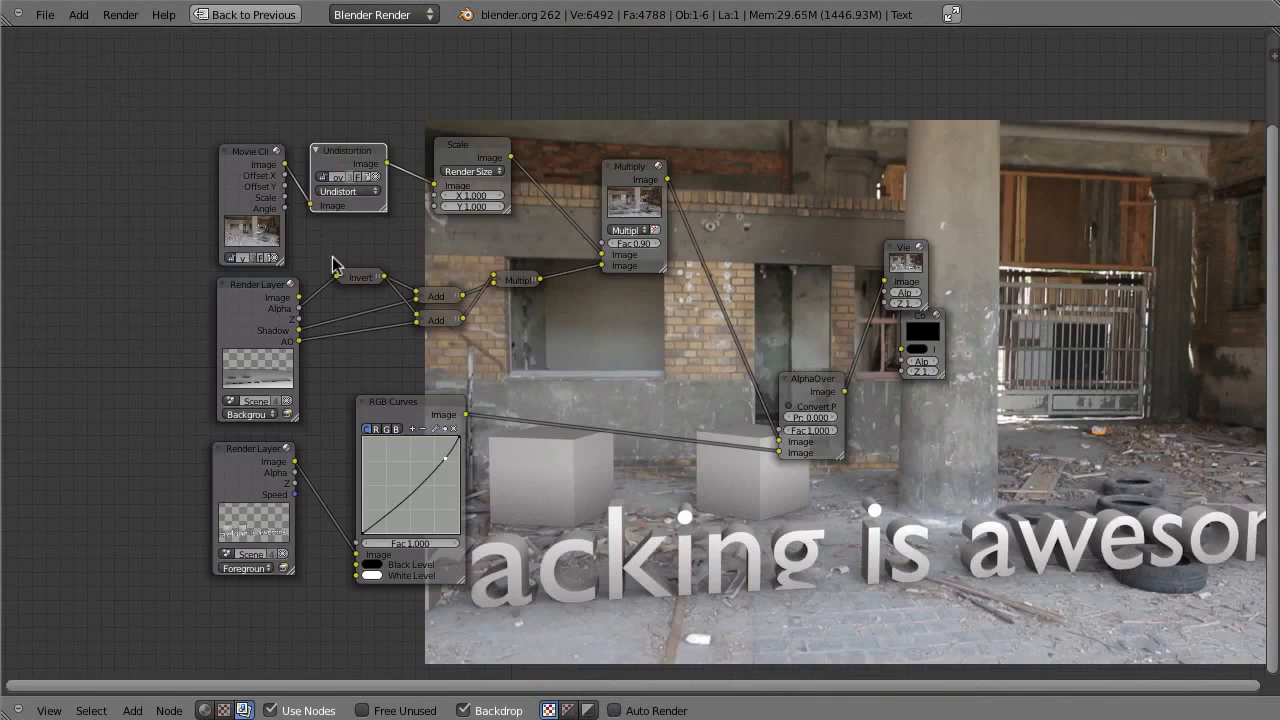
{"action": "middle_click_drag", "start_coordinate": [346, 429], "coordinate": [448, 383]}
{"action": "scroll", "coordinate": [448, 383], "scroll_direction": "down", "scroll_amount": 1}
{"action": "scroll", "coordinate": [360, 460], "scroll_direction": "up", "scroll_amount": 6}
{"action": "middle_click_drag", "start_coordinate": [355, 463], "coordinate": [427, 434]}
{"action": "scroll", "coordinate": [426, 433], "scroll_direction": "up", "scroll_amount": 4}
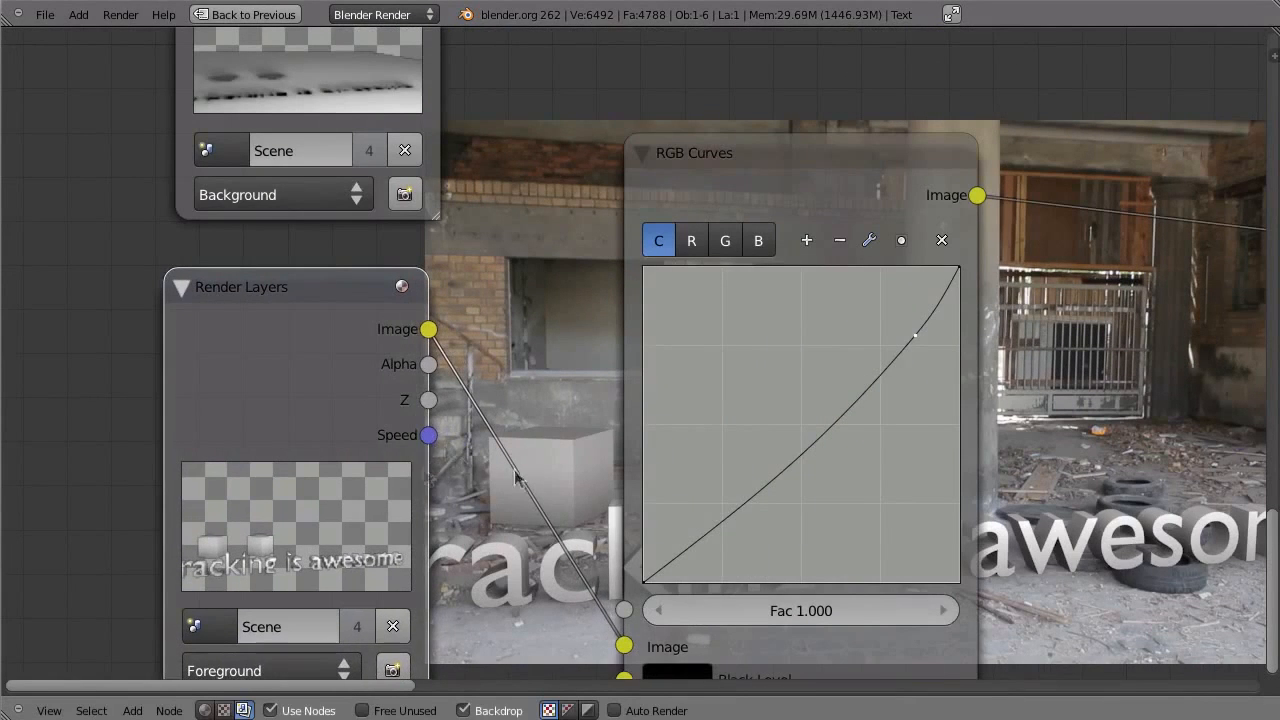
{"action": "left_click_drag", "start_coordinate": [362, 373], "coordinate": [303, 358]}
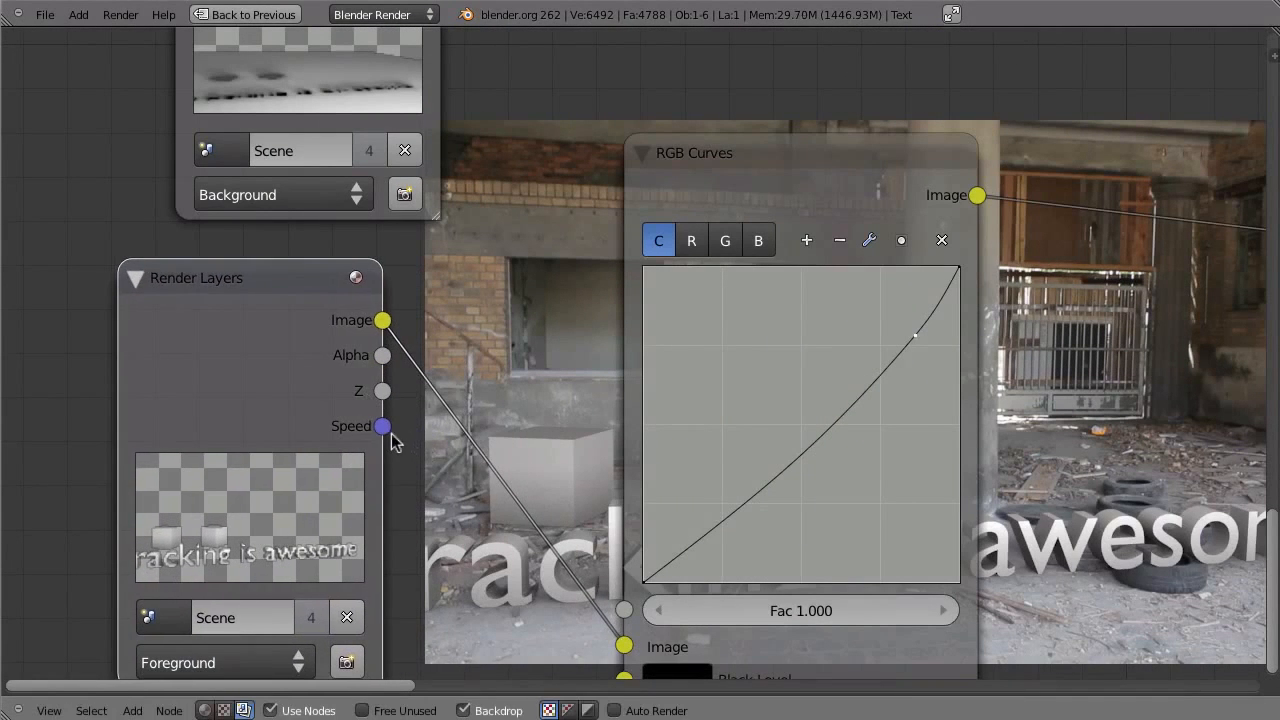
Add a Vector Blur node and insert it on the link between the RGB Curves and AlphaOver nodes
{"action": "scroll", "coordinate": [486, 453], "scroll_direction": "down", "scroll_amount": 6}
{"action": "middle_click_drag", "start_coordinate": [488, 453], "coordinate": [565, 456]}
{"action": "middle_click_drag", "start_coordinate": [809, 458], "coordinate": [628, 477]}
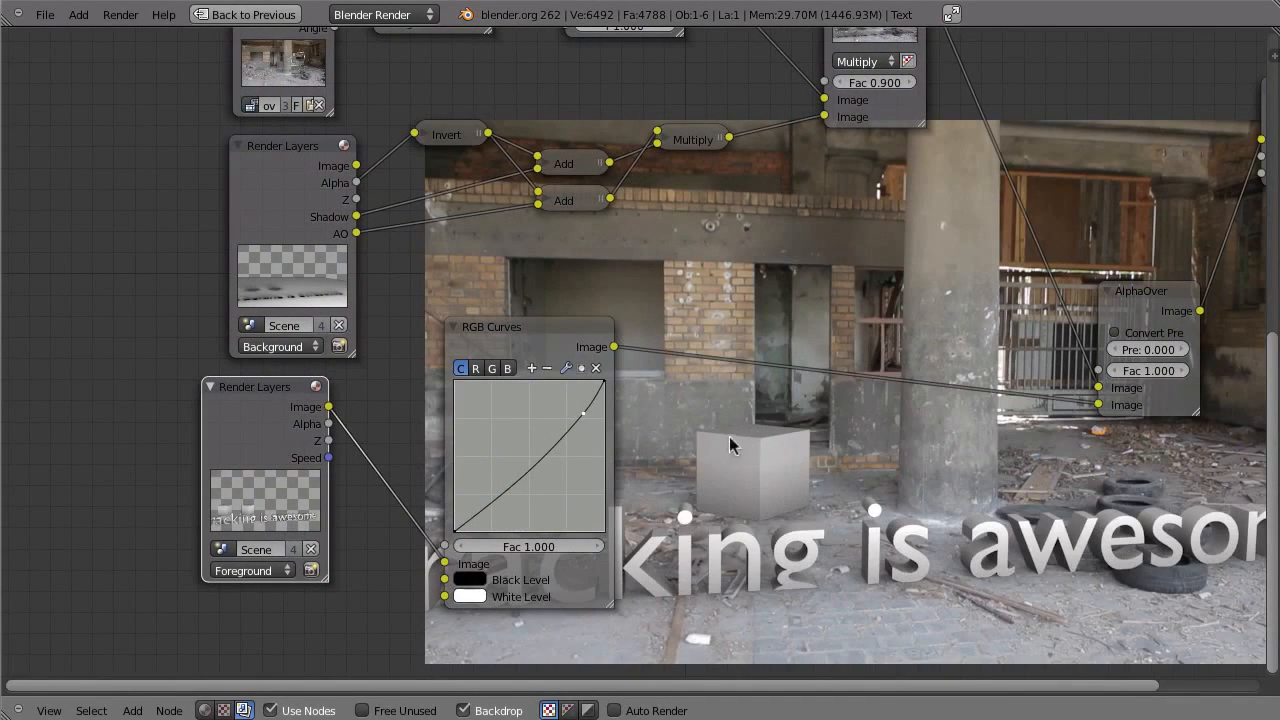
{"action": "key", "text": "shift+a"}
{"action": "mouse_move", "coordinate": [662, 378]}
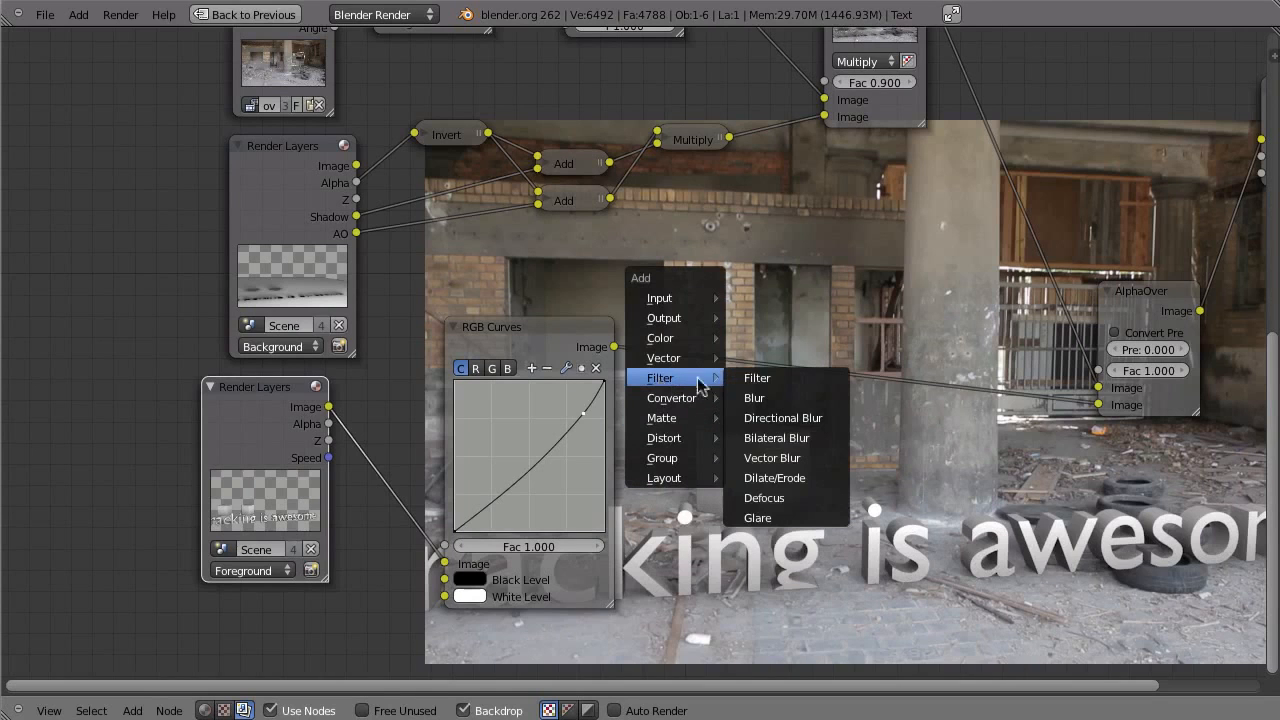
{"action": "left_click", "coordinate": [800, 458]}
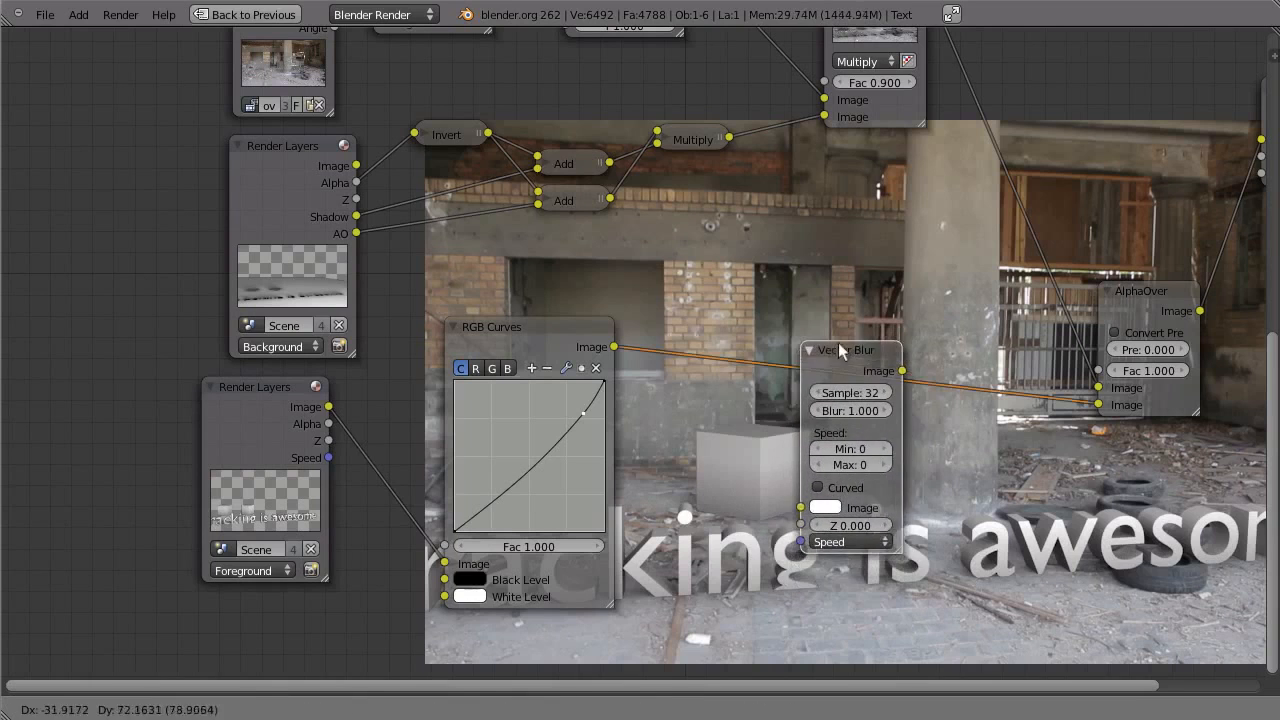
{"action": "left_click", "coordinate": [842, 350]}
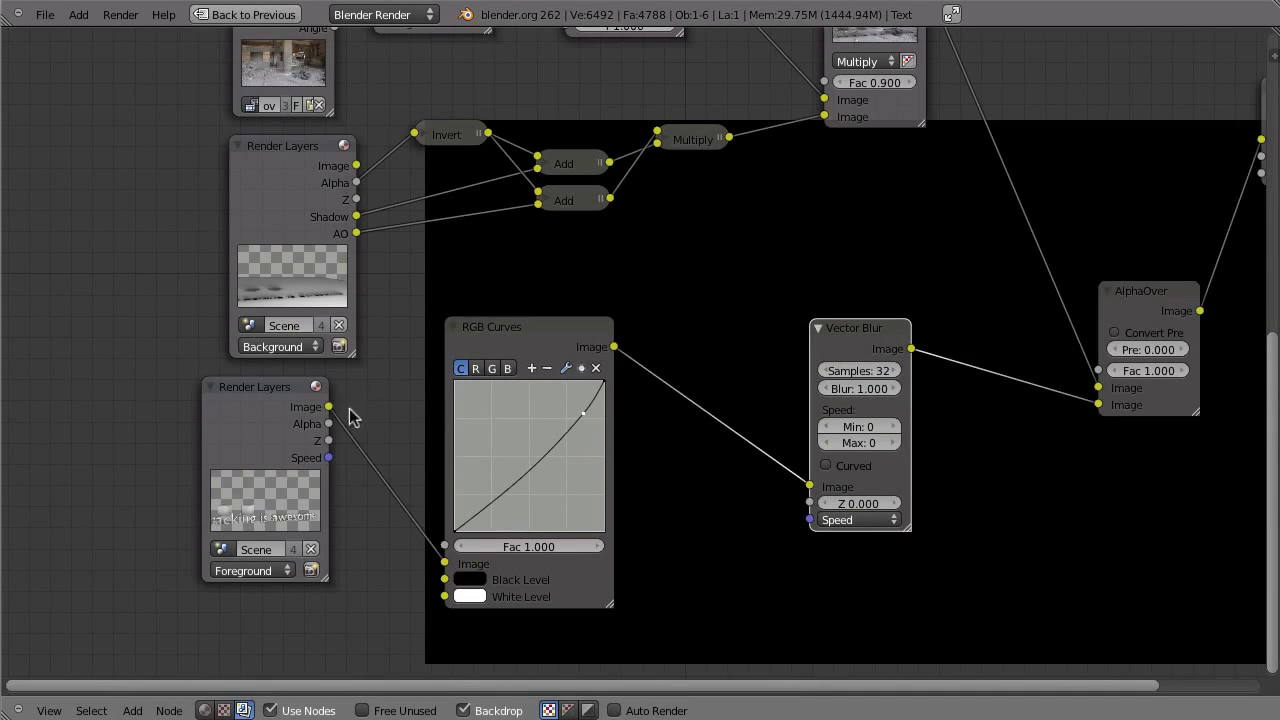
Link the Foreground layer's Z and Speed outputs to the Vector Blur node, render the frame, and return to the node editor
{"action": "left_click_drag", "start_coordinate": [346, 441], "coordinate": [812, 505]}
{"action": "left_click_drag", "start_coordinate": [328, 458], "coordinate": [810, 519]}
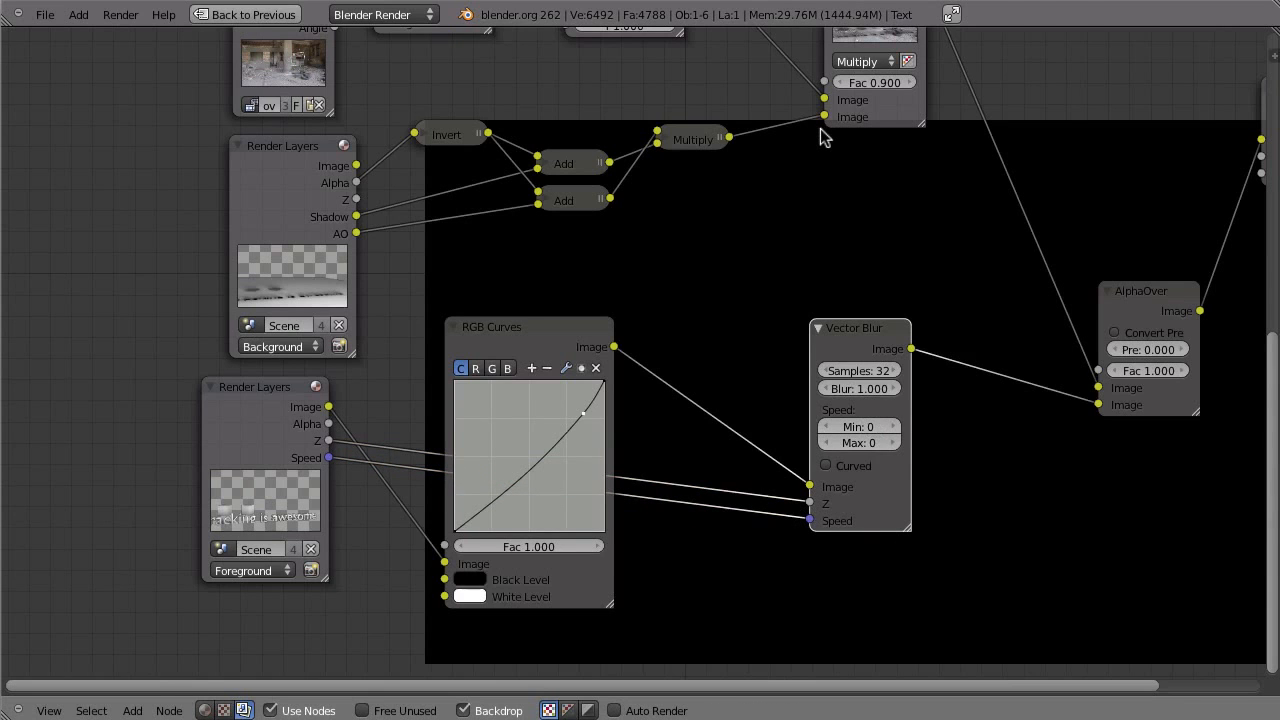
{"action": "key", "text": "F12"}
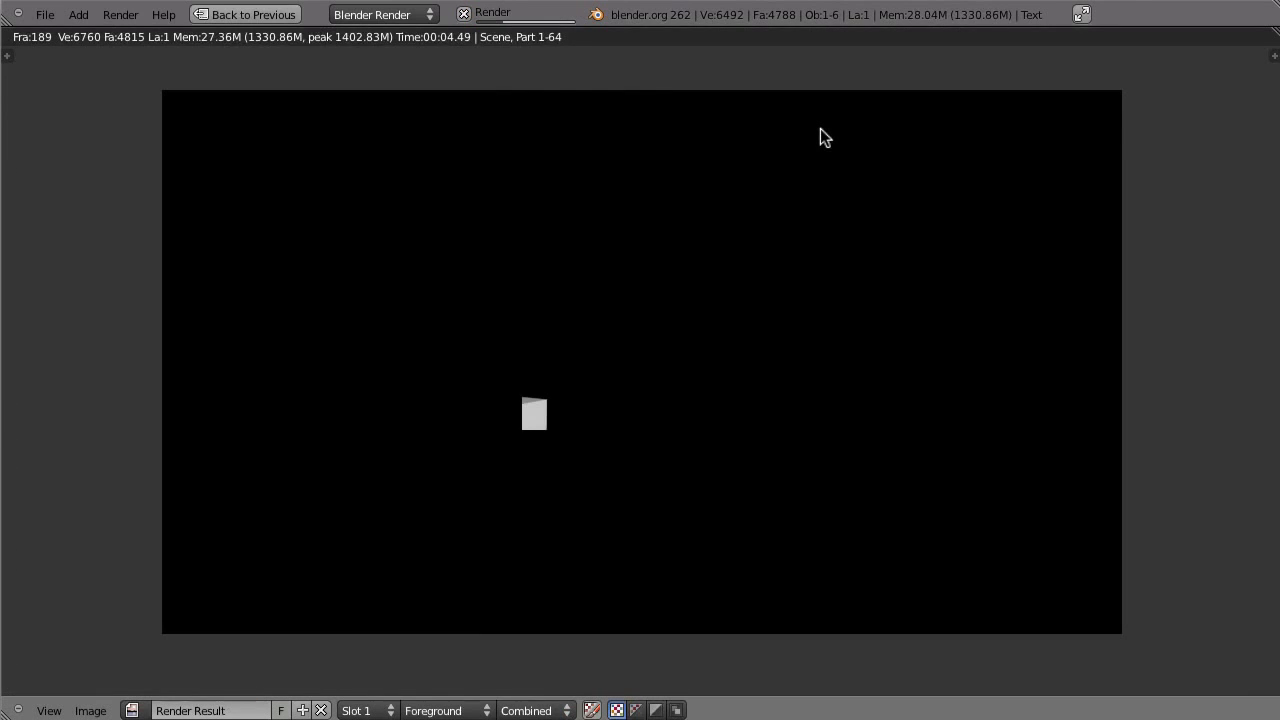
{"action": "key", "text": "Escape"}
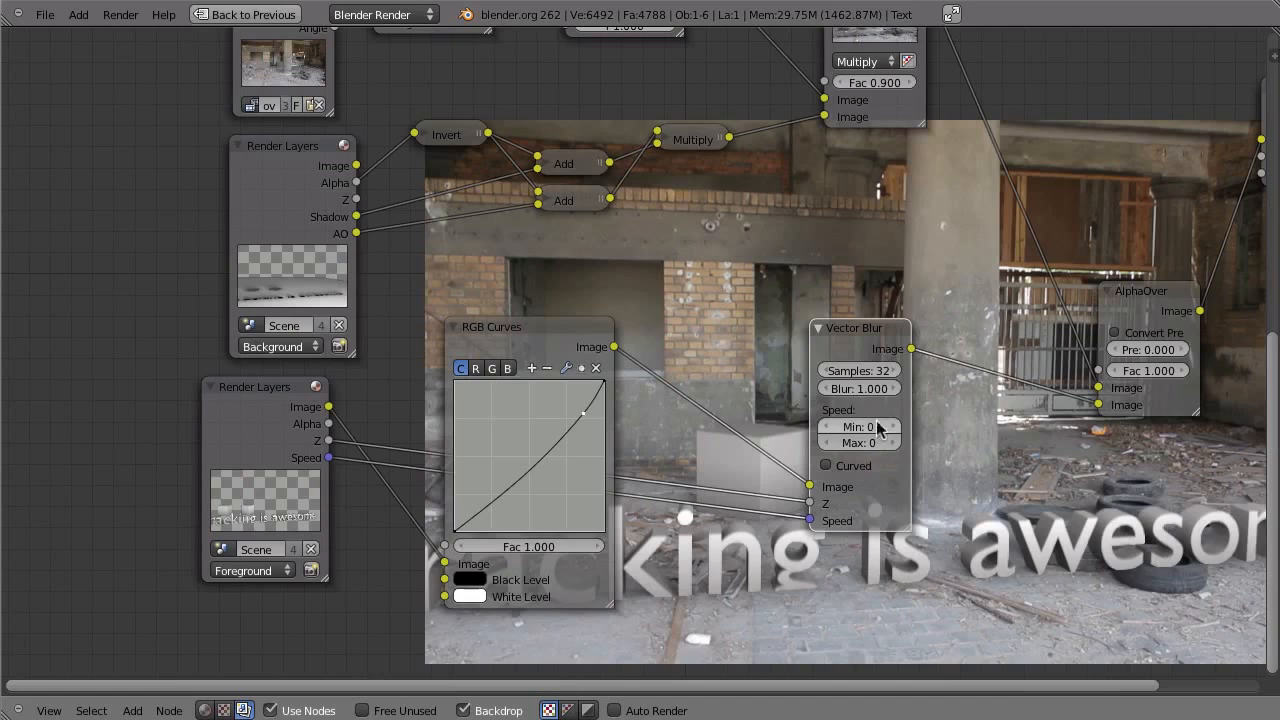
Set the Vector Blur node's Blur amount to 0.75 and examine the blurred text in the backdrop
{"action": "left_click", "coordinate": [858, 389]}
{"action": "key", "text": "BackSpace"}
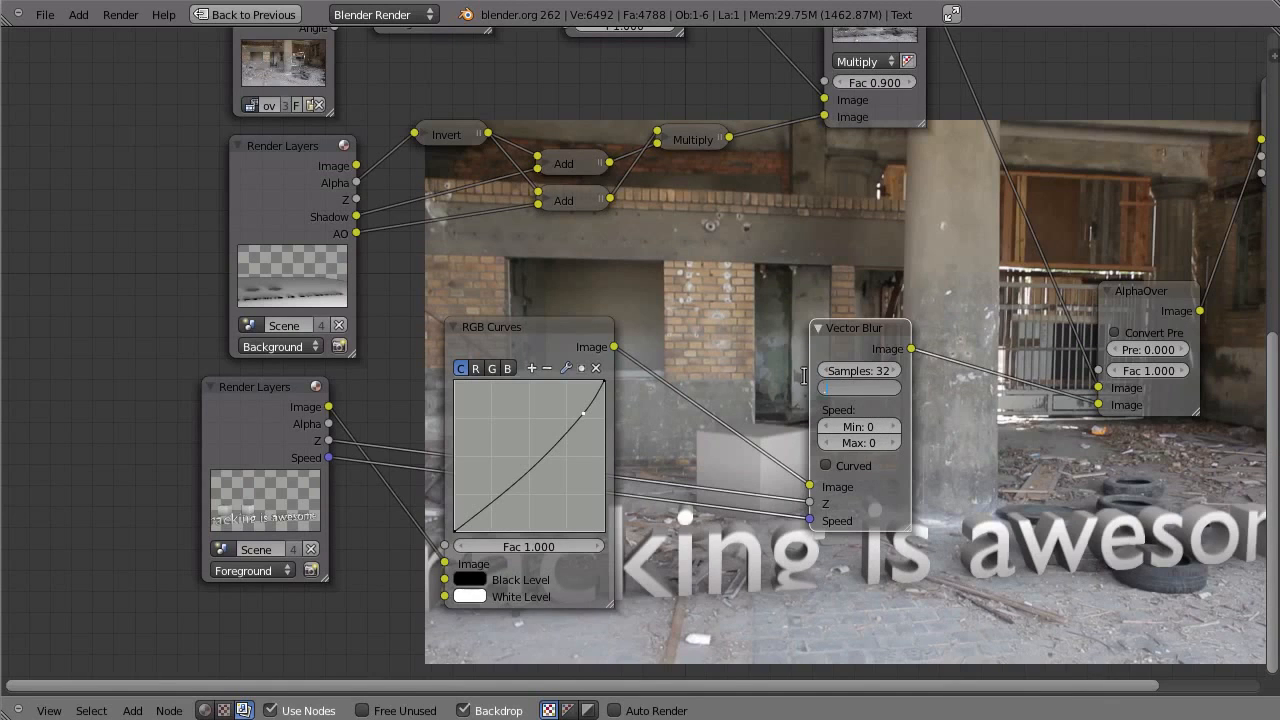
{"action": "type", "text": ".75"}
{"action": "key", "text": "Return"}
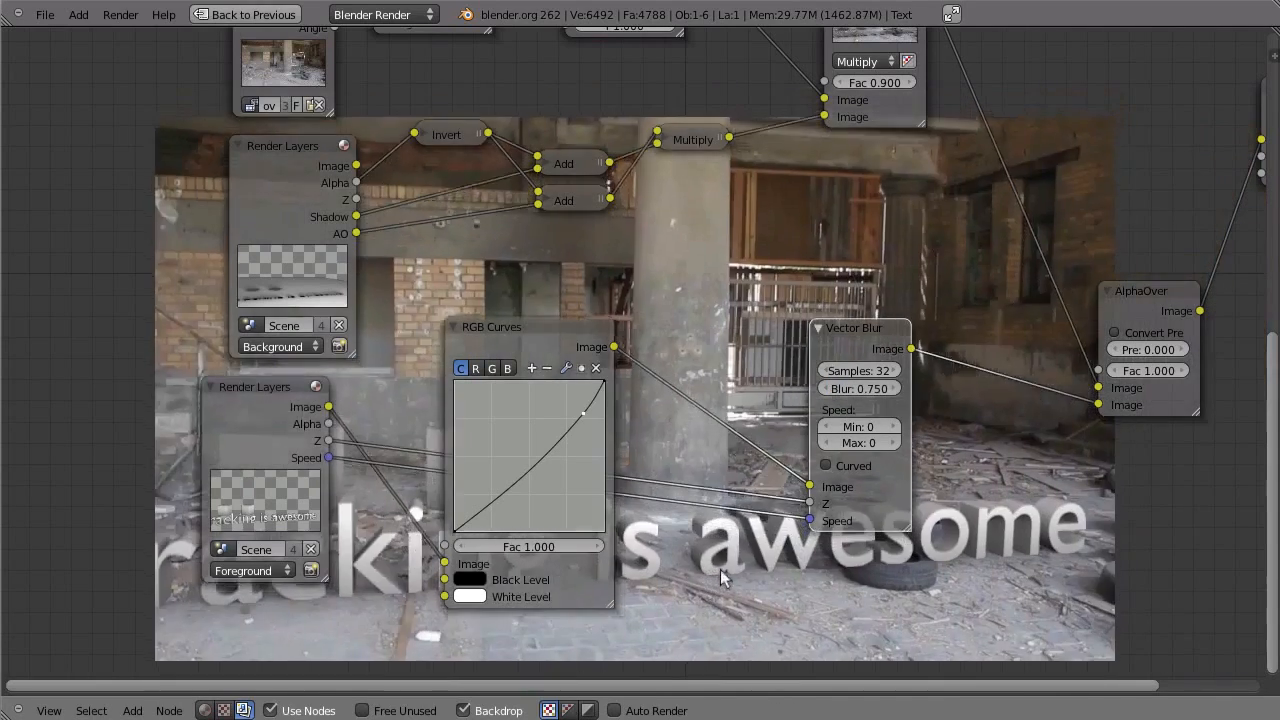
{"action": "middle_click_drag", "start_coordinate": [720, 569], "coordinate": [936, 574], "text": "alt"}
{"action": "middle_click_drag", "start_coordinate": [1002, 532], "coordinate": [568, 536]}
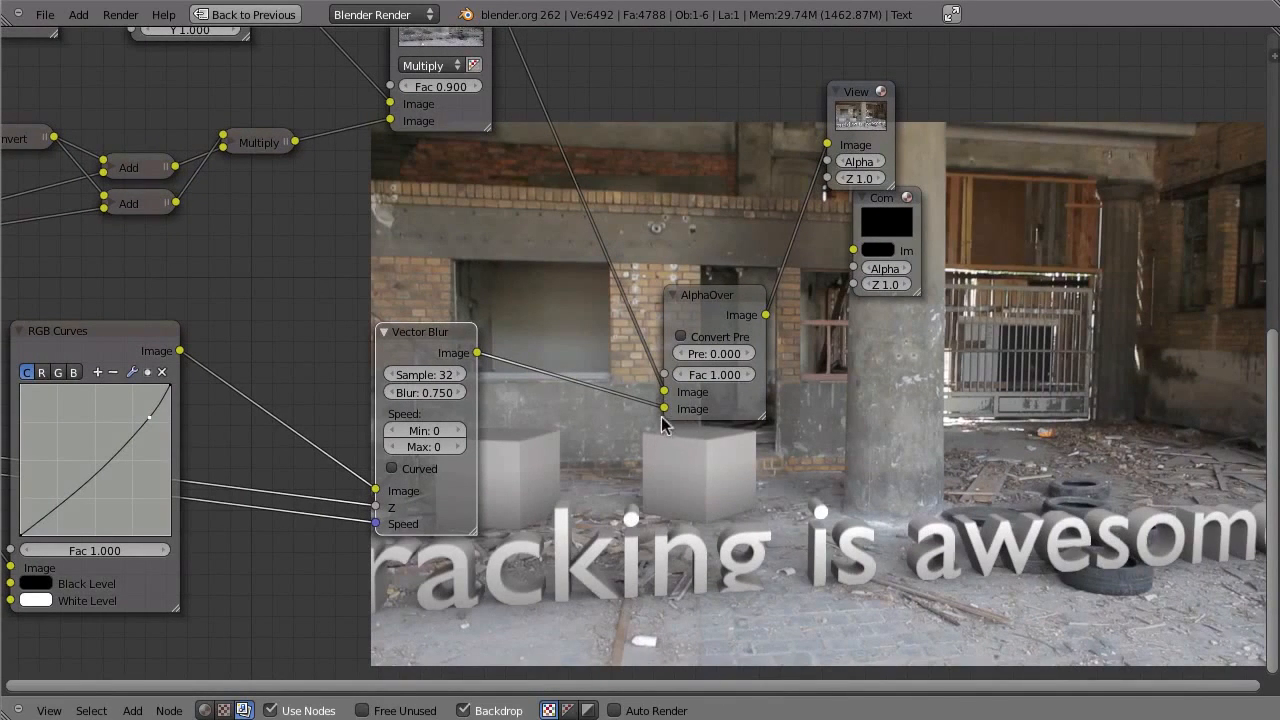
Restore the full compositing layout, collapse the layer settings, and render the current frame at a larger output resolution
{"action": "key", "text": "ctrl+Up"}
{"action": "scroll", "coordinate": [1036, 92], "scroll_direction": "up", "scroll_amount": 3}
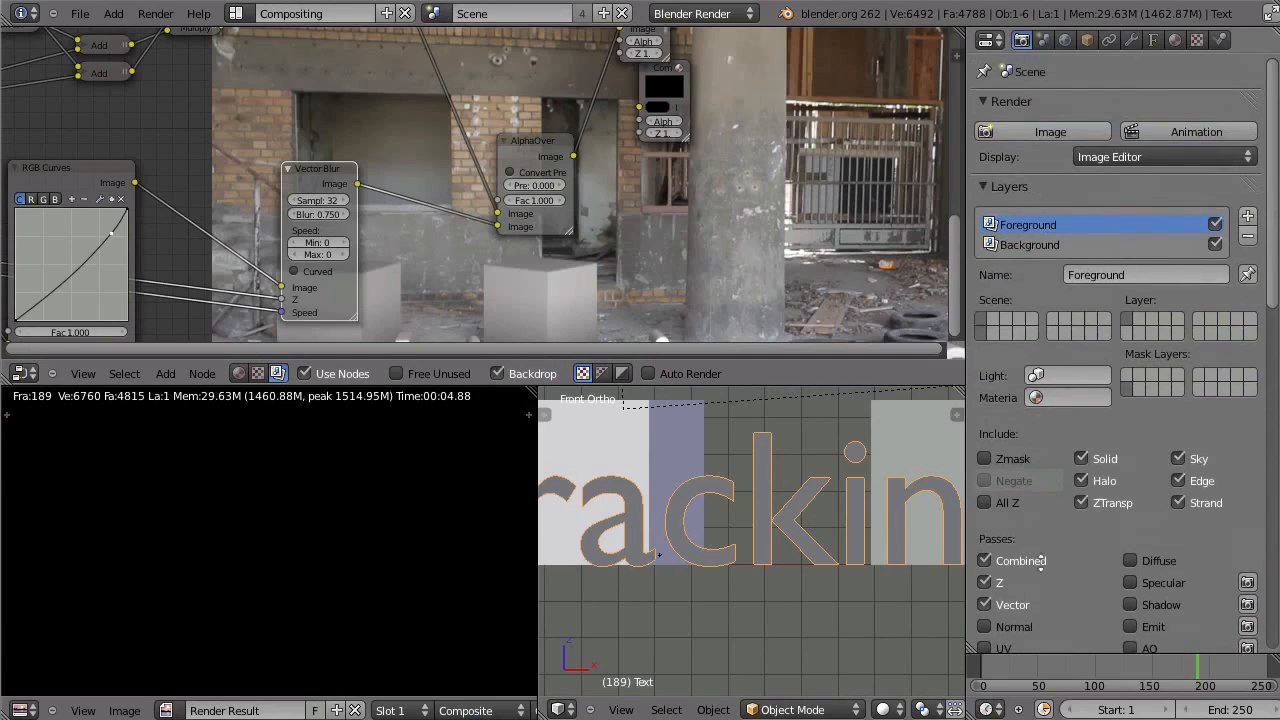
{"action": "left_click", "coordinate": [978, 186]}
{"action": "left_click", "coordinate": [1018, 131]}
{"action": "middle_click_drag", "start_coordinate": [813, 490], "coordinate": [829, 472], "text": "alt"}
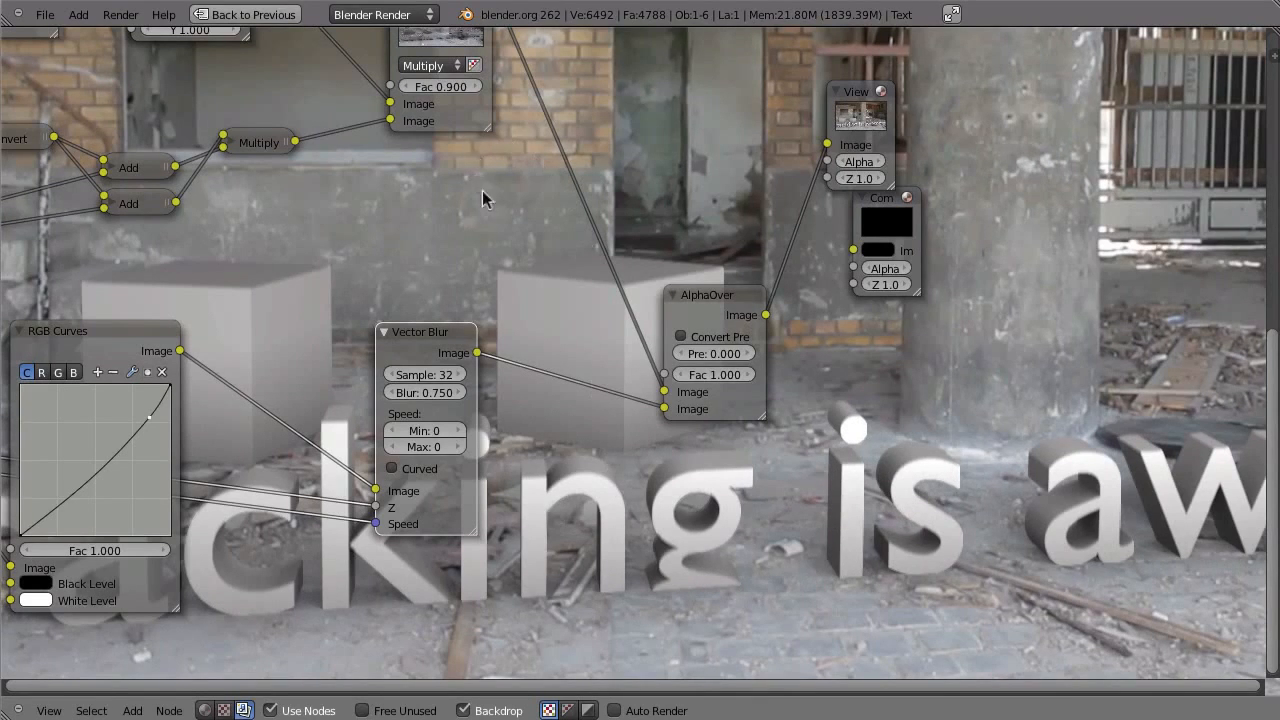
Set the Fac of the footage Multiply node to 1.000 and link the AlphaOver output to the Composite node's Image input
{"action": "middle_click_drag", "start_coordinate": [449, 83], "coordinate": [503, 177]}
{"action": "left_click", "coordinate": [528, 182]}
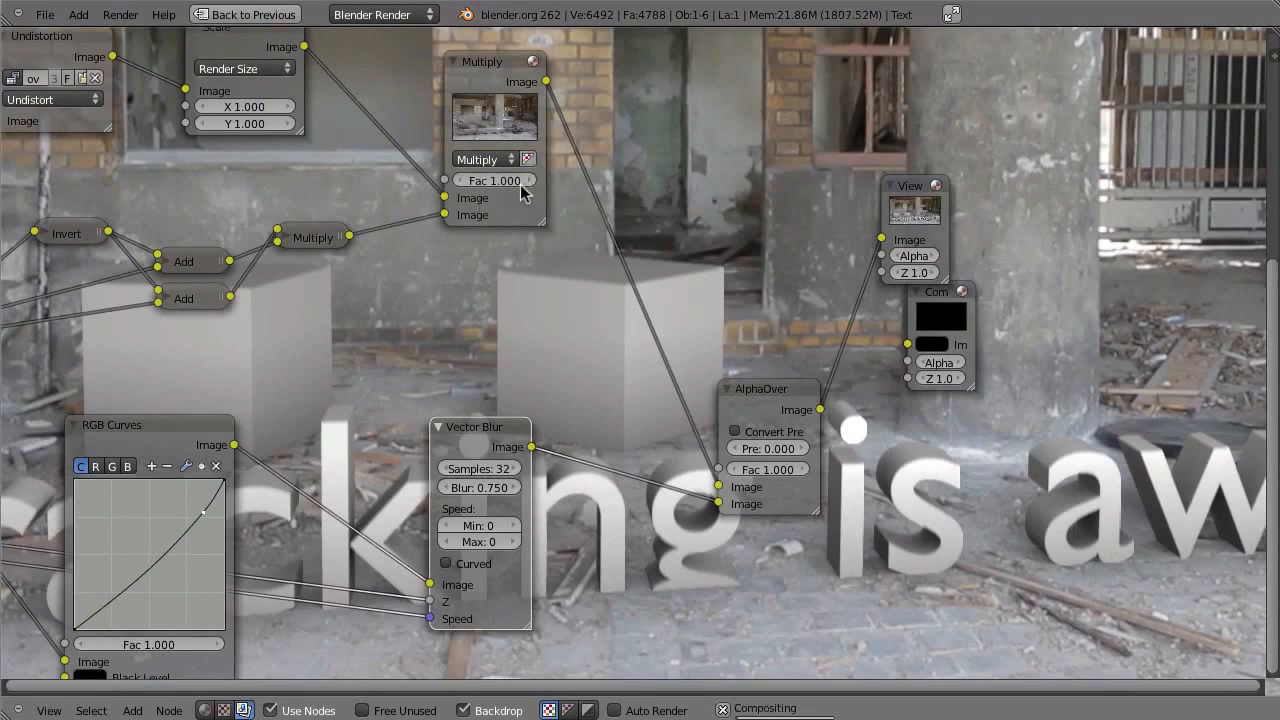
{"action": "middle_click_drag", "start_coordinate": [968, 541], "coordinate": [1043, 506], "text": "alt"}
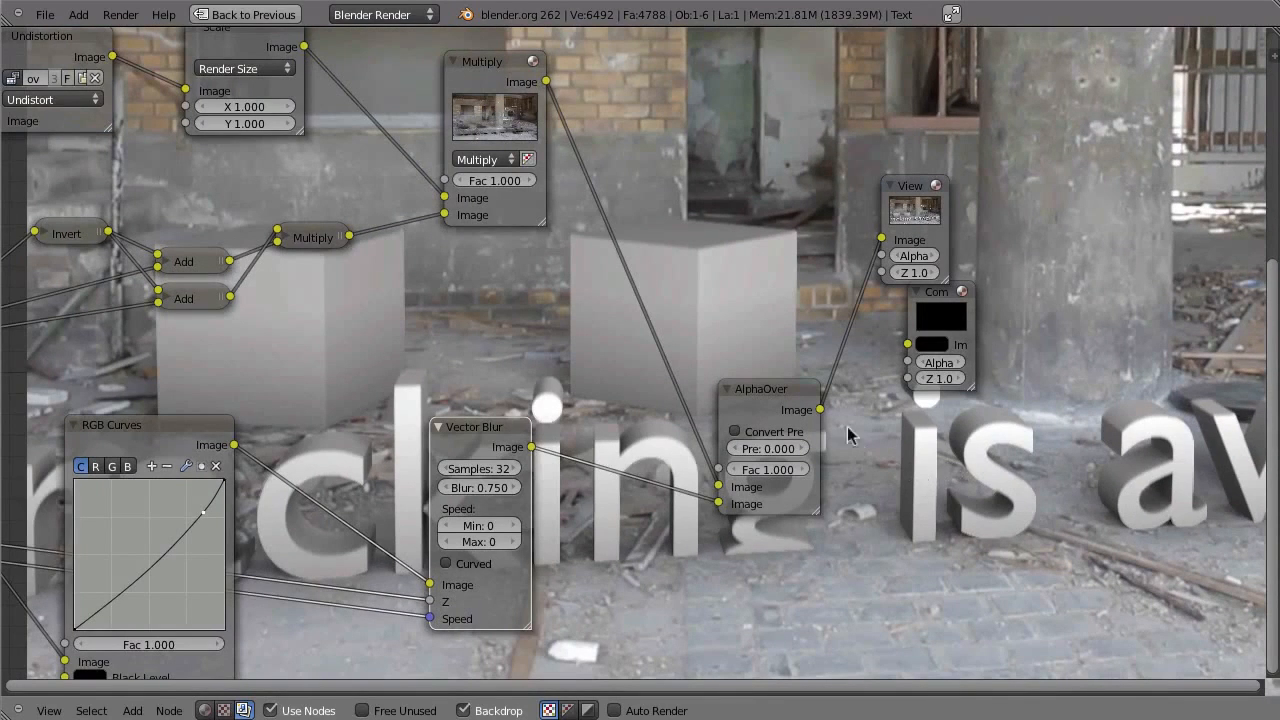
{"action": "left_click_drag", "start_coordinate": [820, 409], "coordinate": [907, 345]}
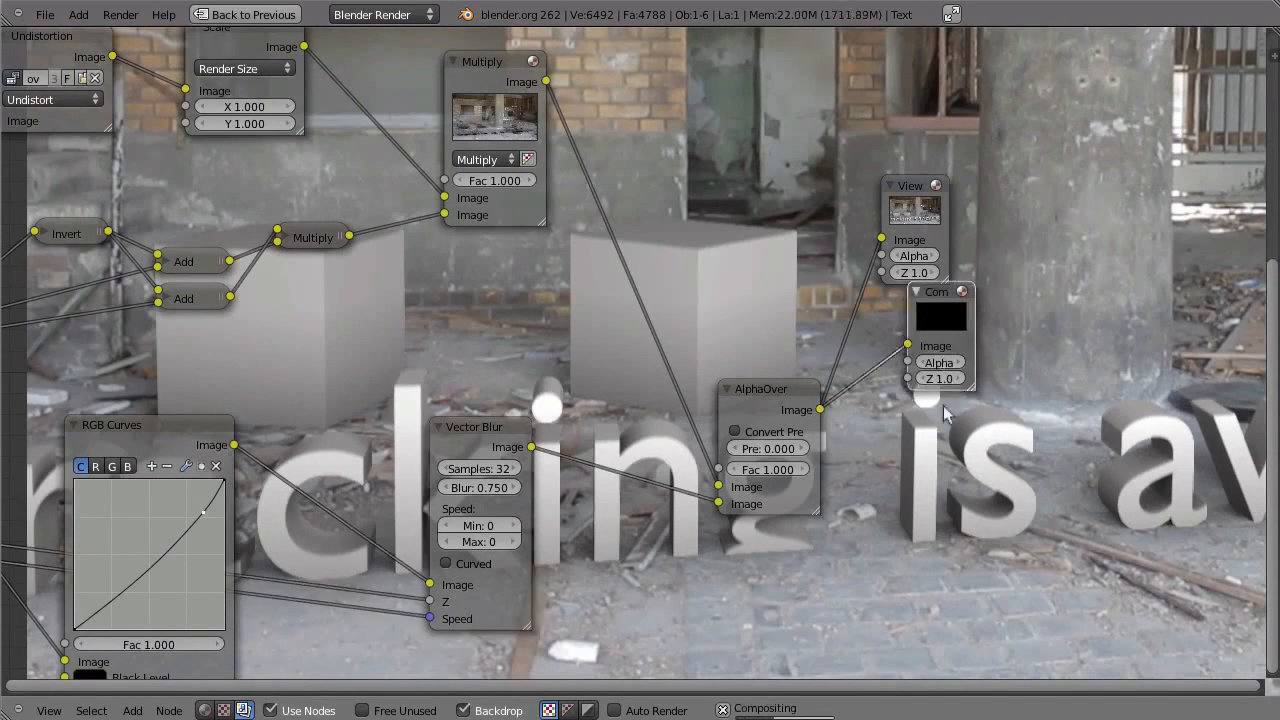